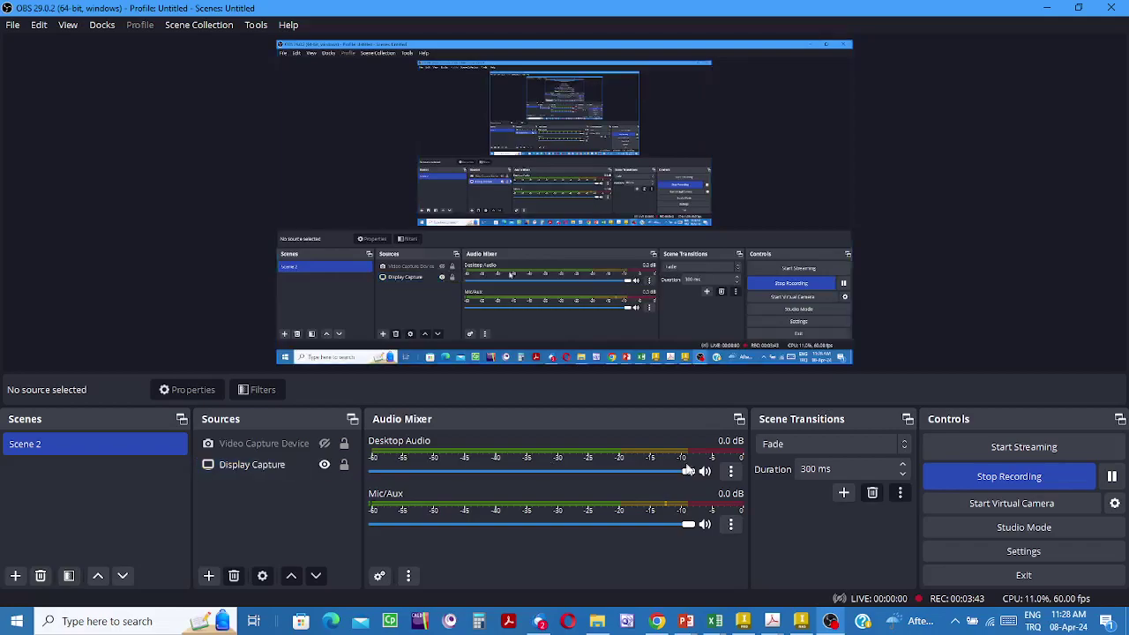
Switch to Autodesk Inventor and create a new part from the metric Standard (mm).ipt template
{"action": "left_click", "coordinate": [799, 622]}
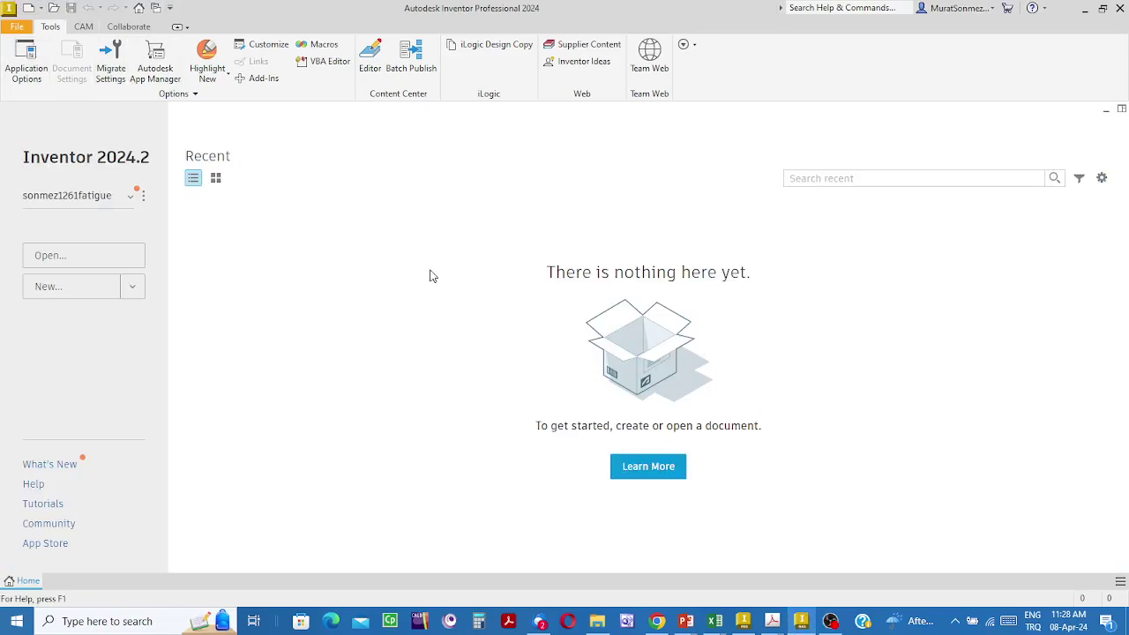
{"action": "left_click", "coordinate": [30, 8]}
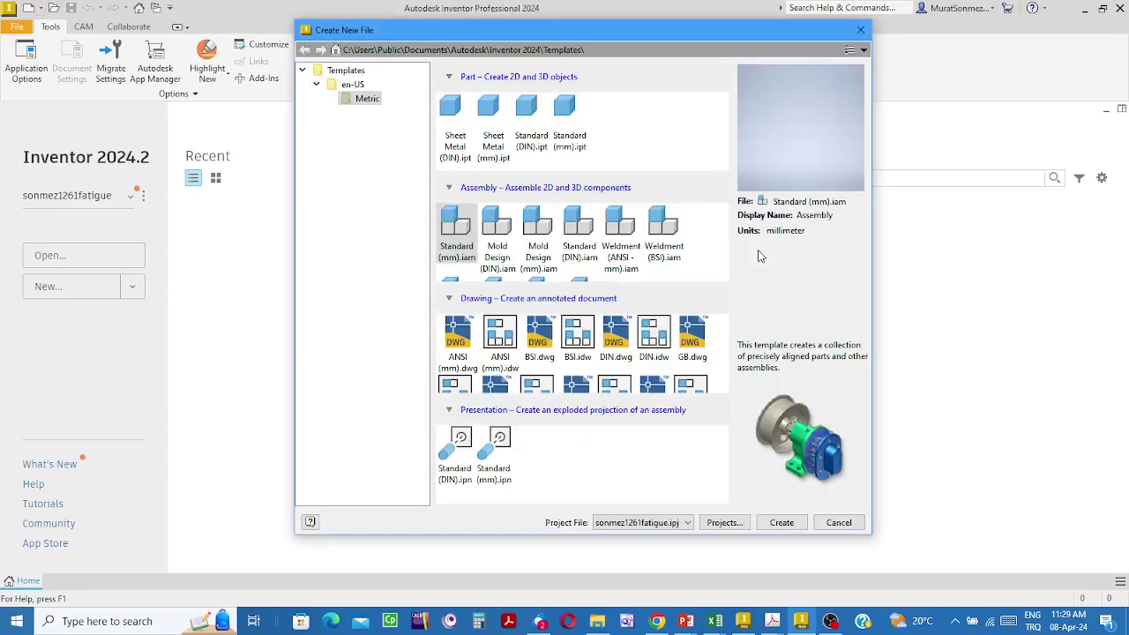
{"action": "left_click", "coordinate": [569, 106]}
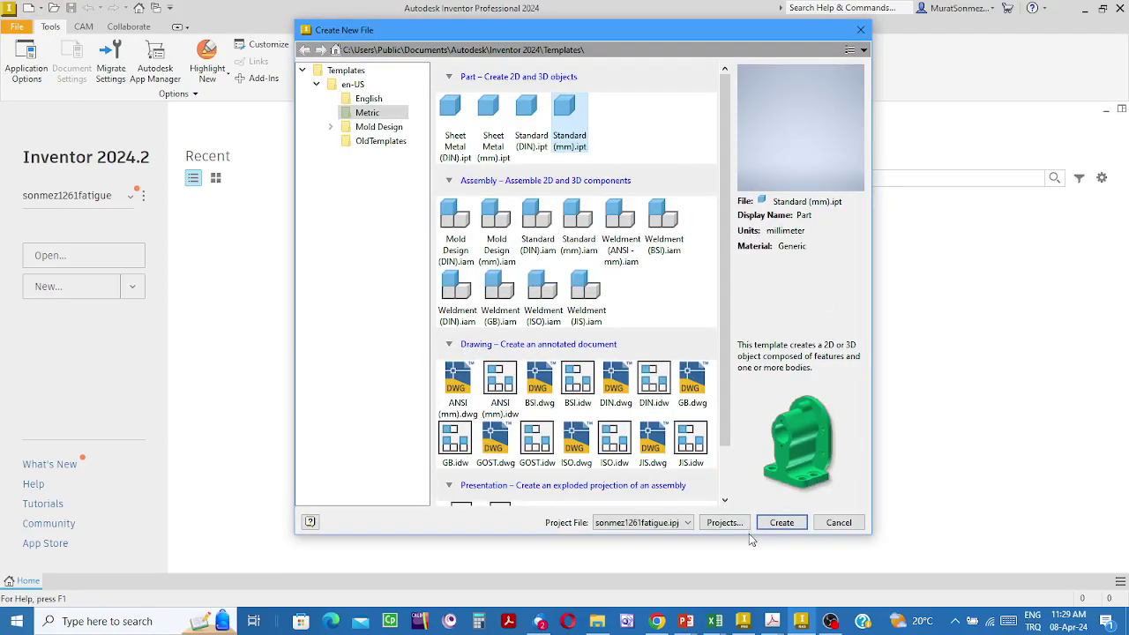
{"action": "left_click", "coordinate": [791, 524]}
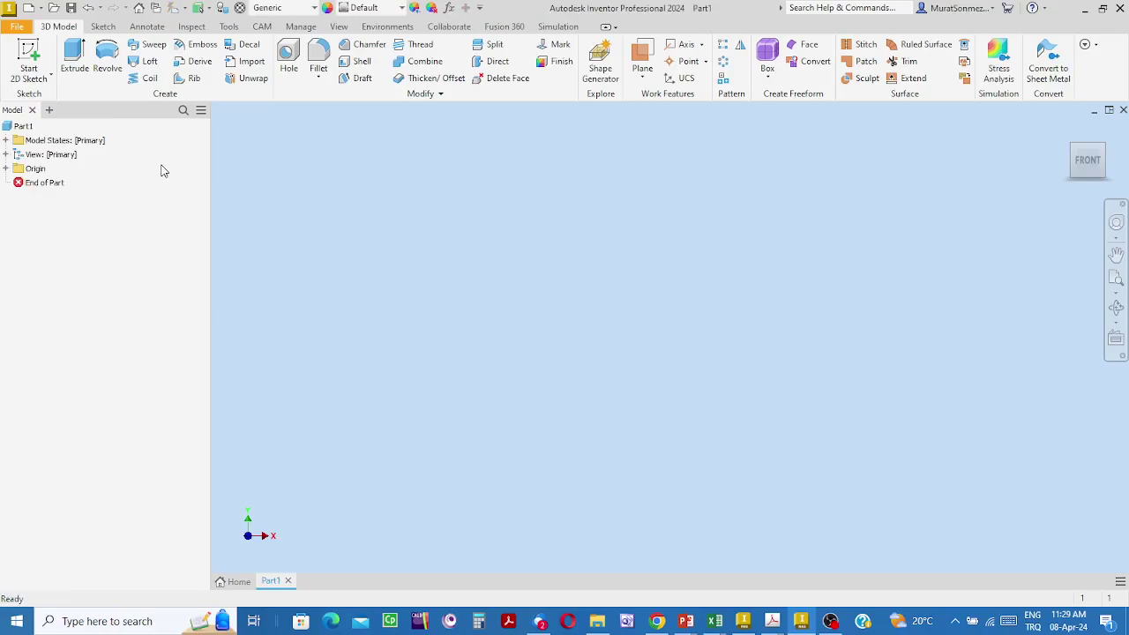
Sketch a rectangle about 38 by 17 mm on the YZ plane, with a small rectangle hanging inward from its lower-right corner
{"action": "left_click", "coordinate": [22, 54]}
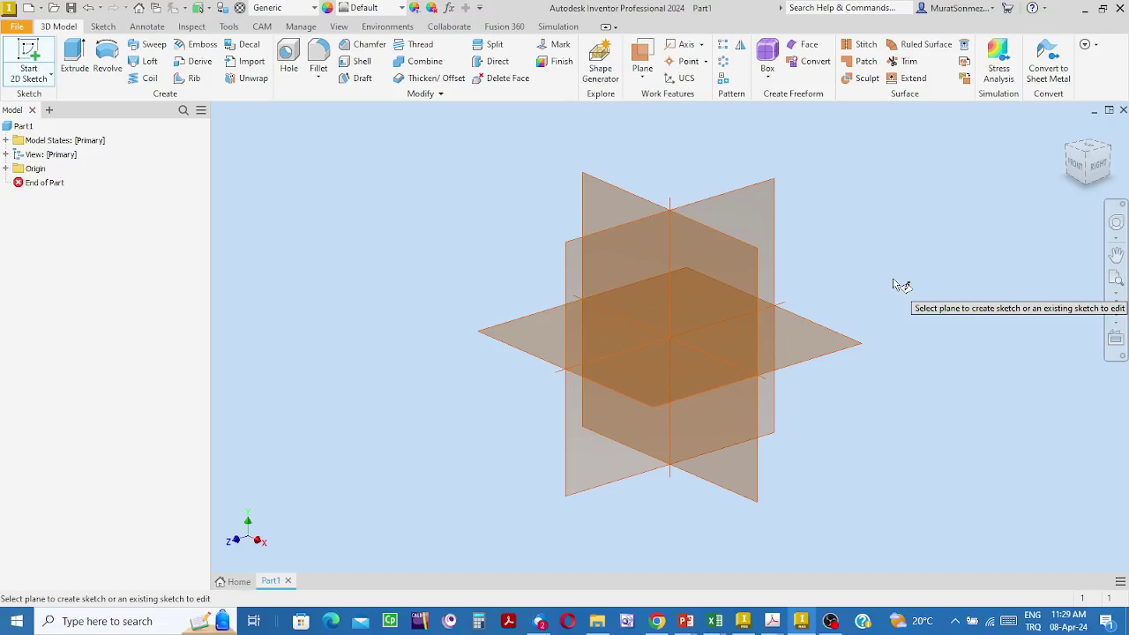
{"action": "left_click", "coordinate": [764, 203]}
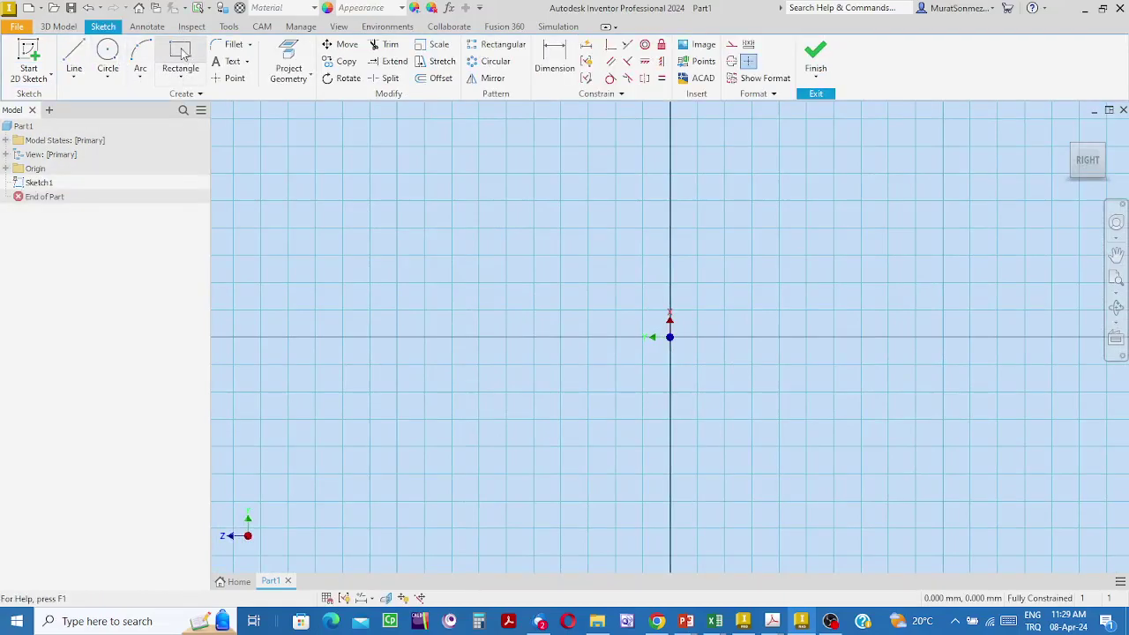
{"action": "left_click", "coordinate": [181, 55]}
{"action": "left_click", "coordinate": [425, 217]}
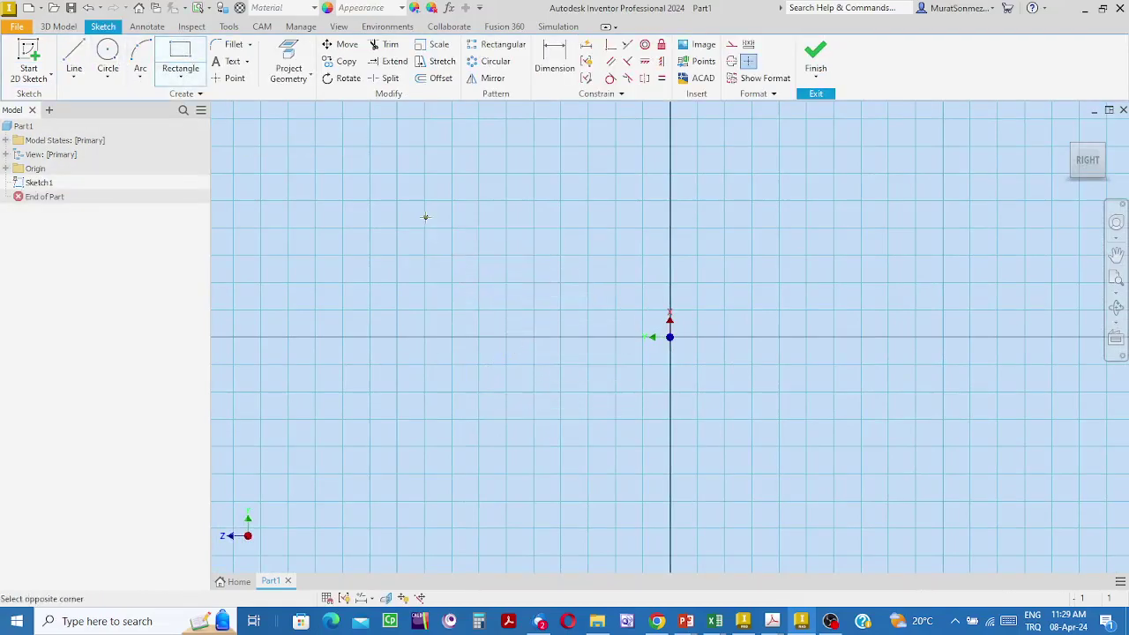
{"action": "left_click", "coordinate": [944, 452]}
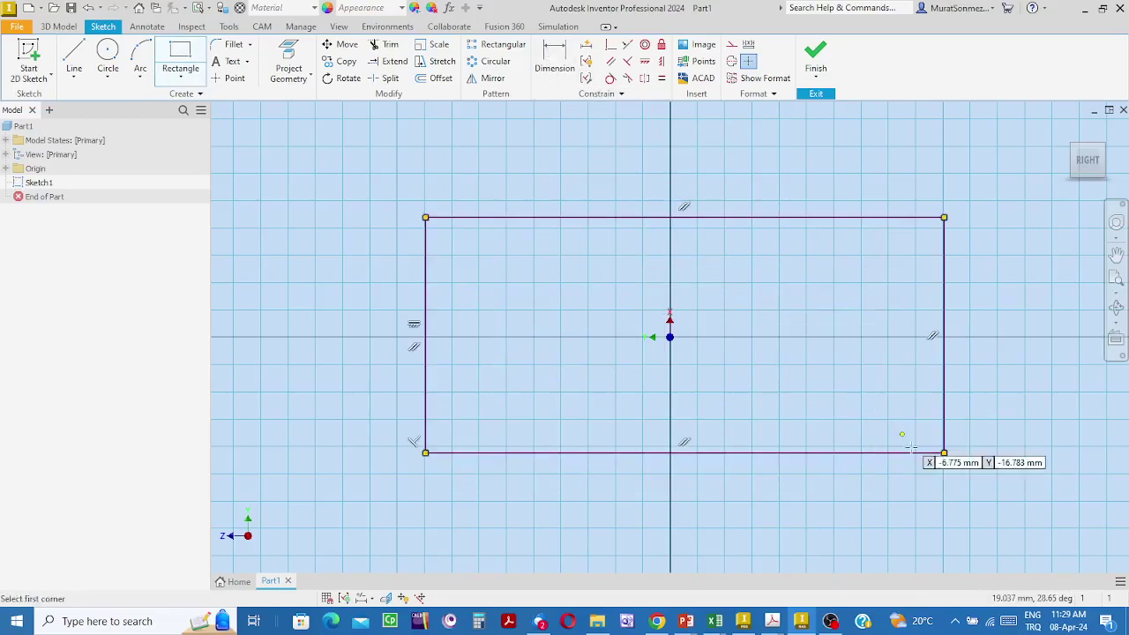
{"action": "left_click", "coordinate": [944, 453]}
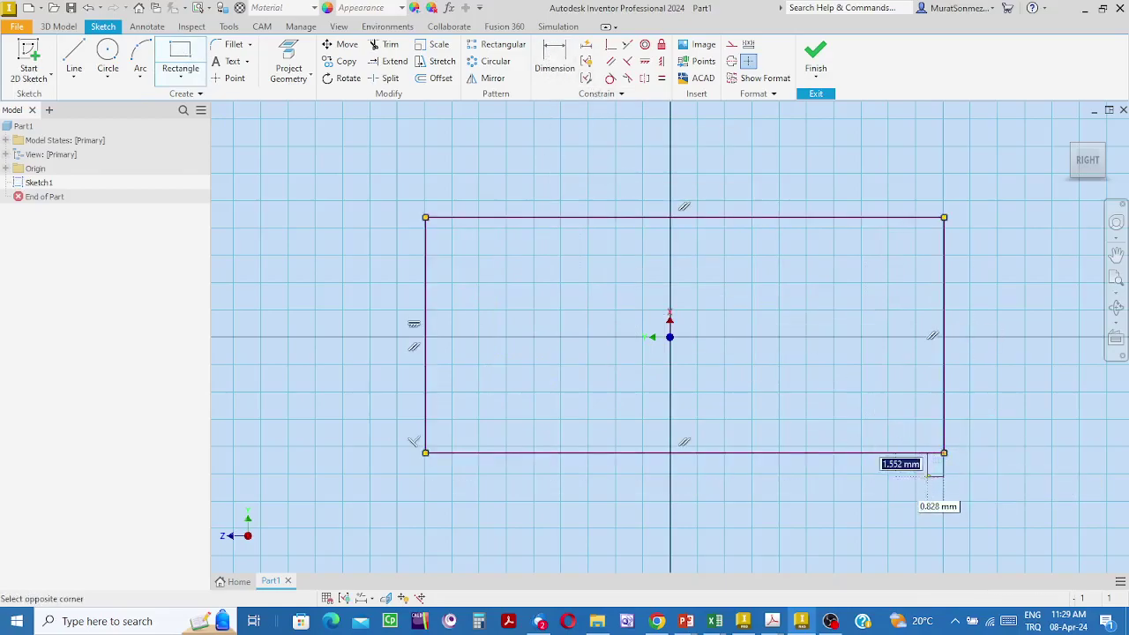
{"action": "left_click", "coordinate": [875, 481]}
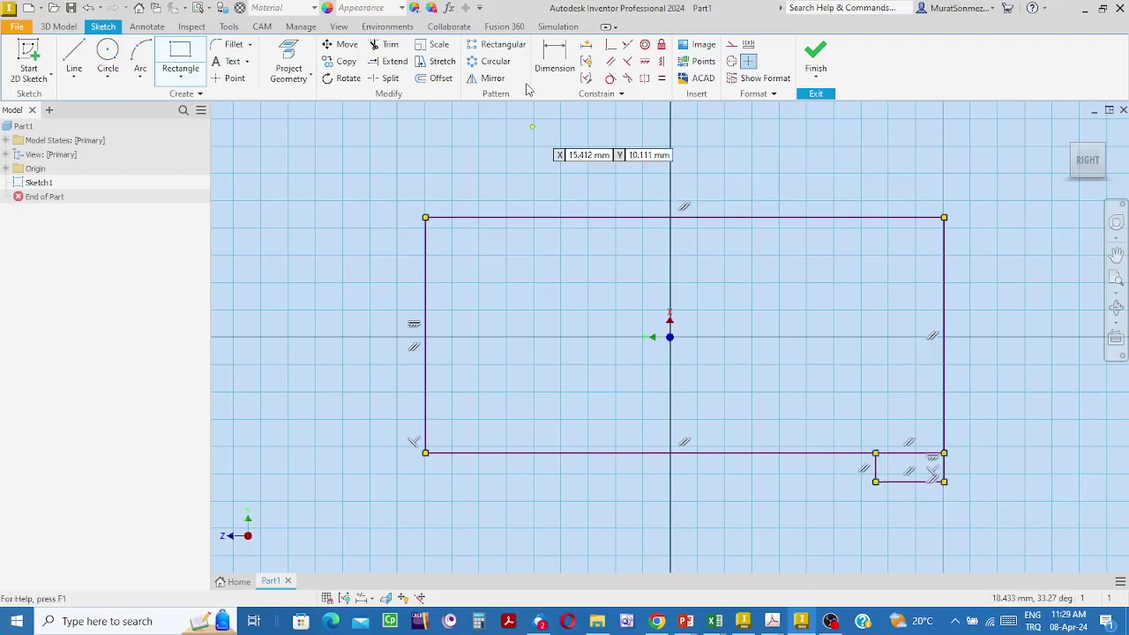
Dimension the large rectangle's width between its two vertical sides as 100 mm
{"action": "left_click", "coordinate": [554, 62]}
{"action": "left_click", "coordinate": [426, 264]}
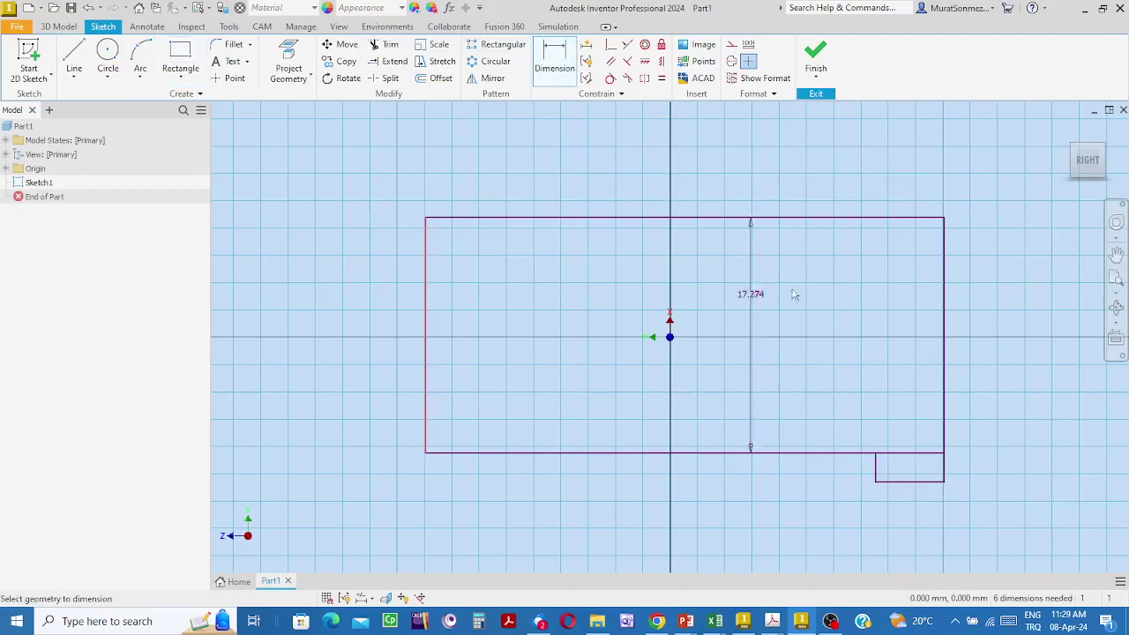
{"action": "left_click", "coordinate": [949, 317]}
{"action": "left_click", "coordinate": [724, 171]}
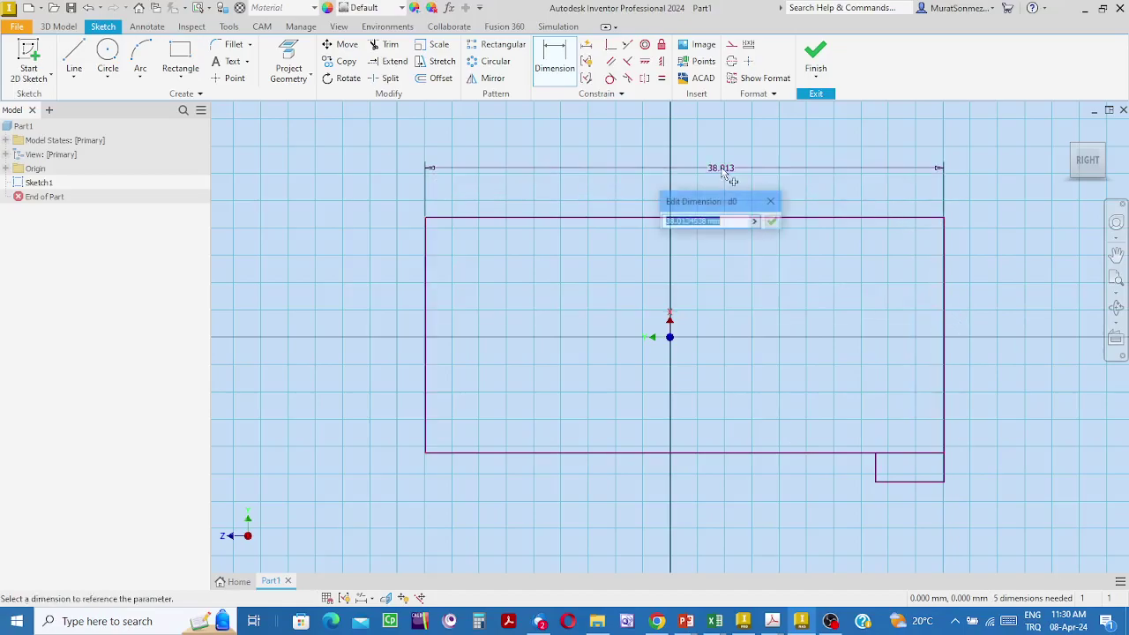
{"action": "type", "text": "100"}
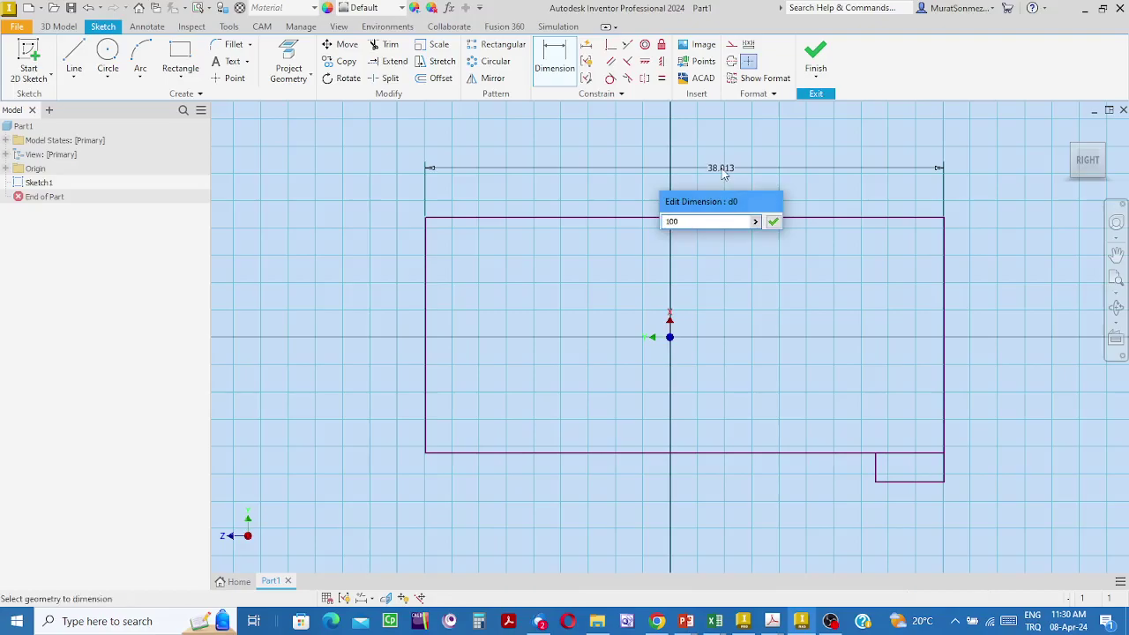
{"action": "key", "text": "Return"}
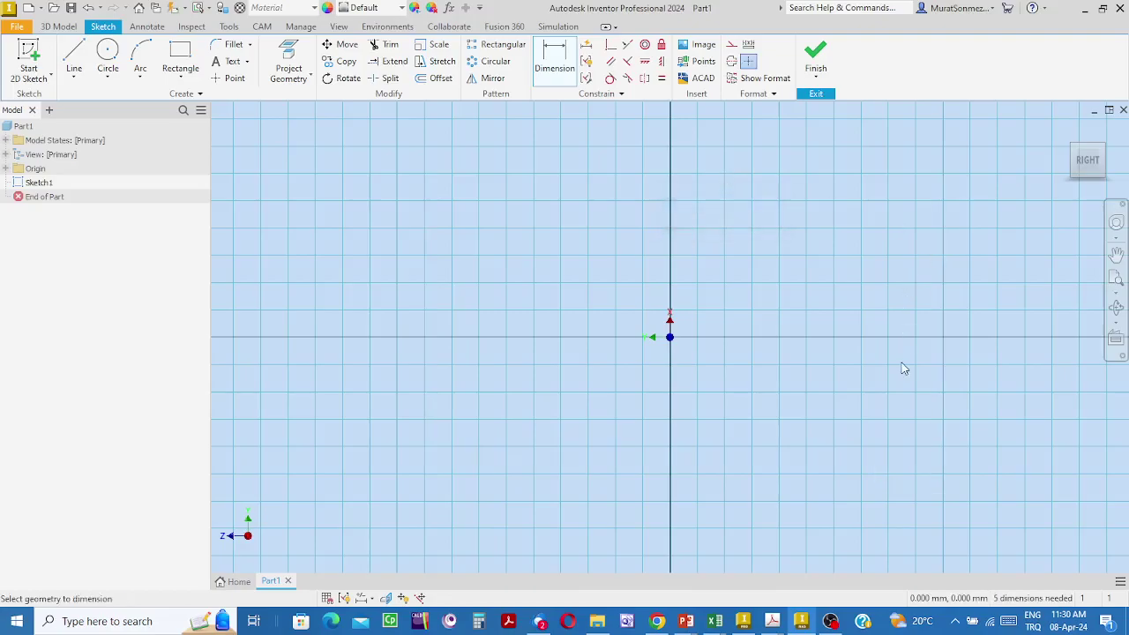
Dimension the large rectangle's height between its two horizontal sides as 40 mm
{"action": "middle_click_drag", "start_coordinate": [902, 371], "coordinate": [693, 315]}
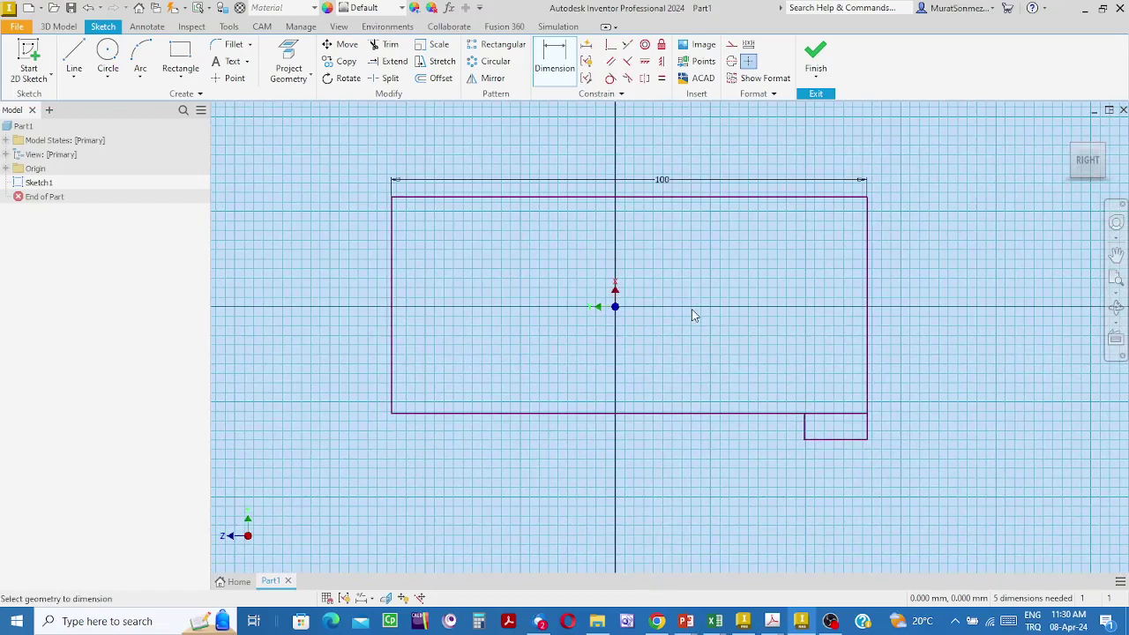
{"action": "left_click", "coordinate": [757, 198]}
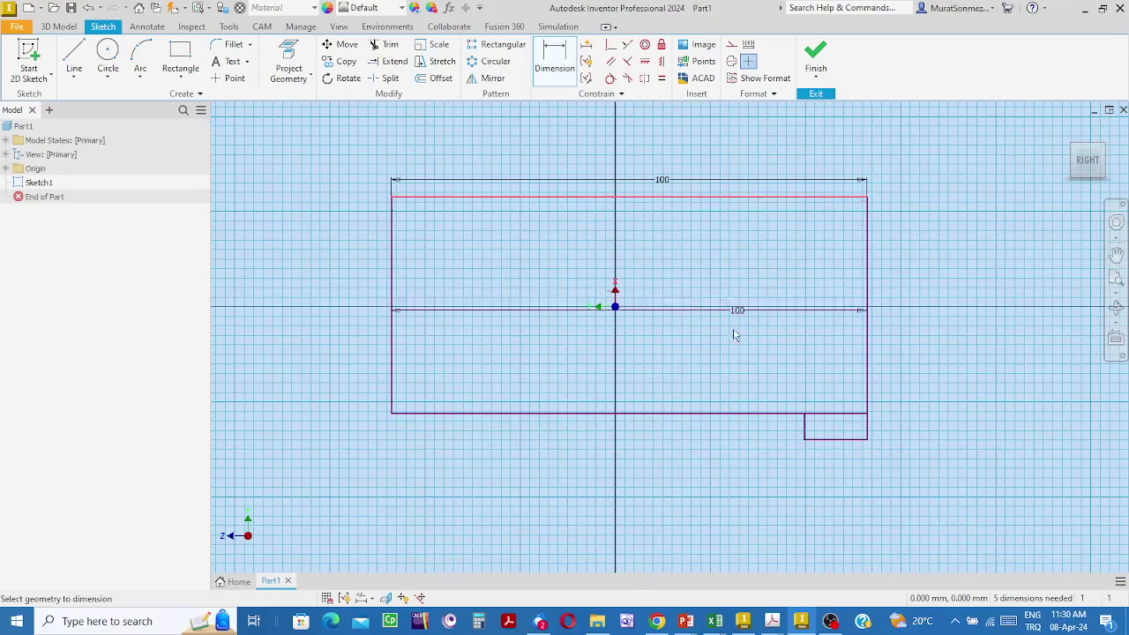
{"action": "left_click", "coordinate": [733, 413]}
{"action": "left_click", "coordinate": [958, 307]}
{"action": "type", "text": "40"}
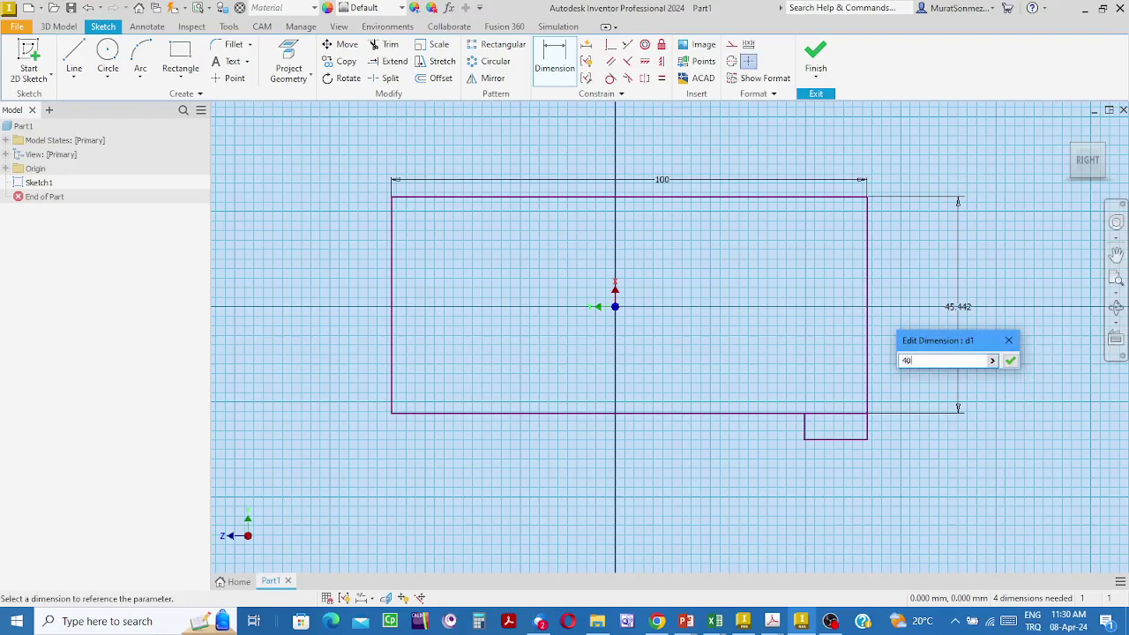
{"action": "key", "text": "Return"}
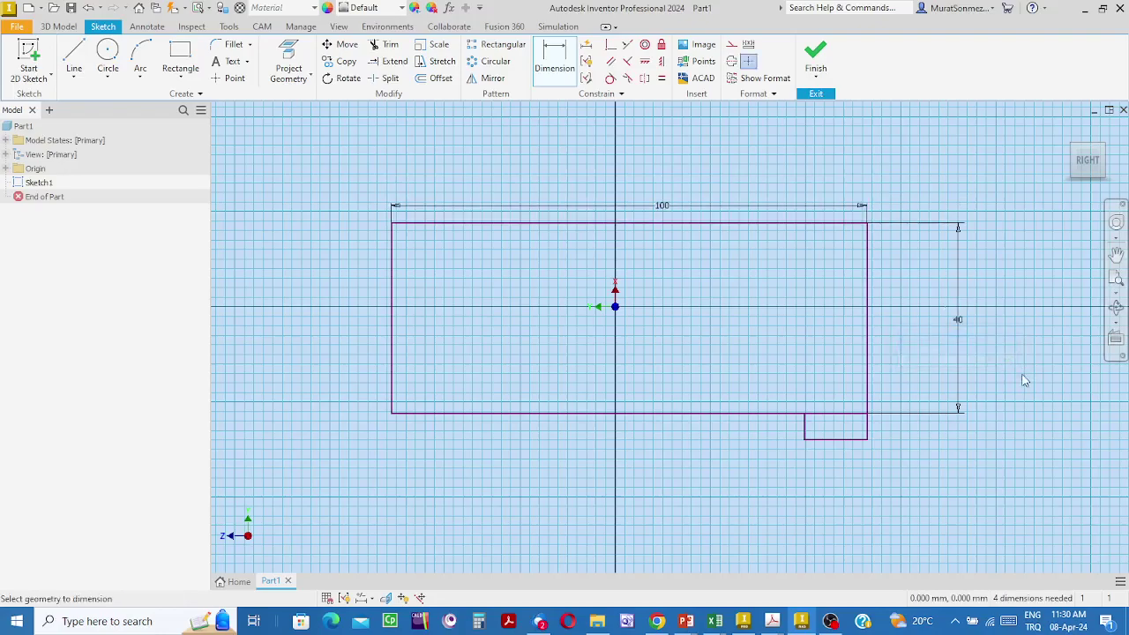
Dimension the small rectangle under the large one to 12 mm wide and 8 mm high
{"action": "left_click", "coordinate": [819, 440]}
{"action": "left_click", "coordinate": [843, 486]}
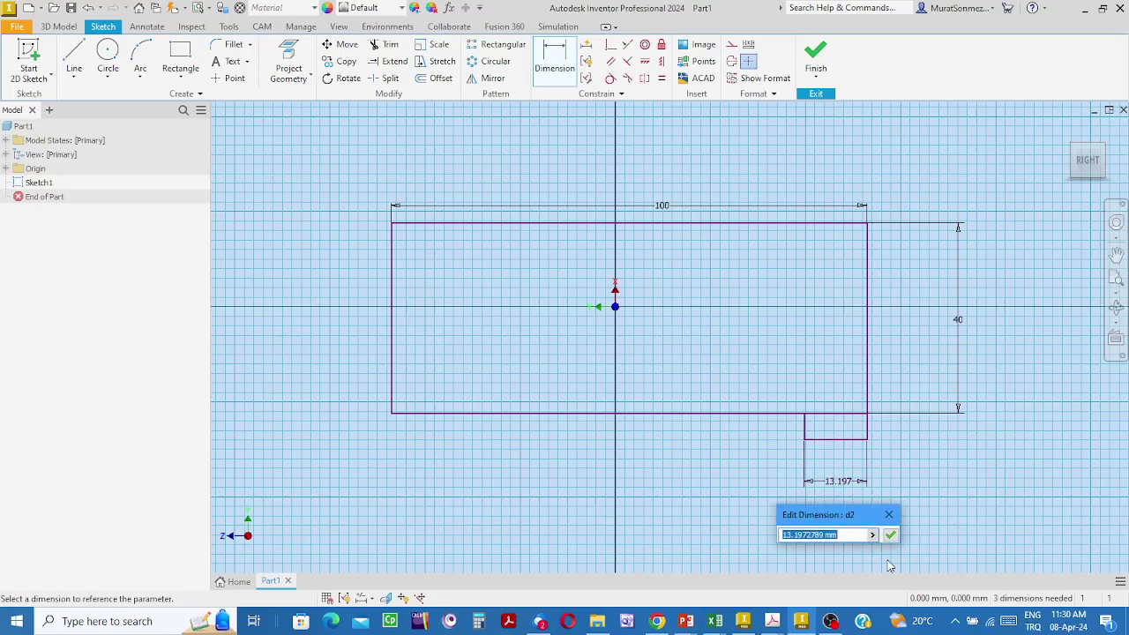
{"action": "type", "text": "12"}
{"action": "key", "text": "Return"}
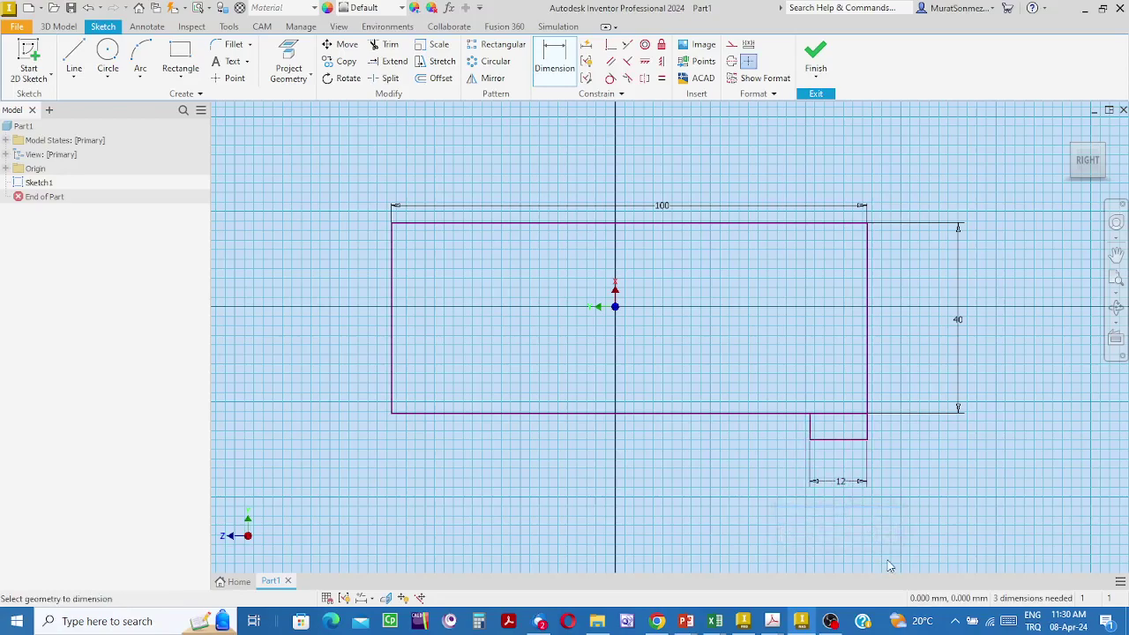
{"action": "left_click", "coordinate": [849, 415]}
{"action": "left_click", "coordinate": [863, 439]}
{"action": "left_click", "coordinate": [905, 430]}
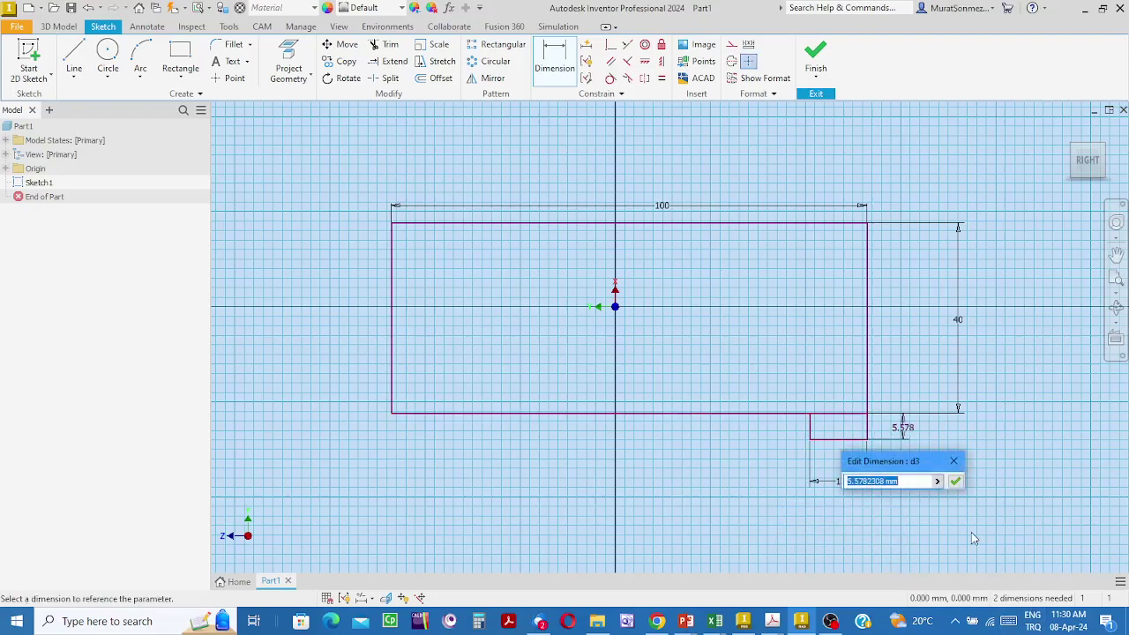
{"action": "type", "text": "8"}
{"action": "key", "text": "Return"}
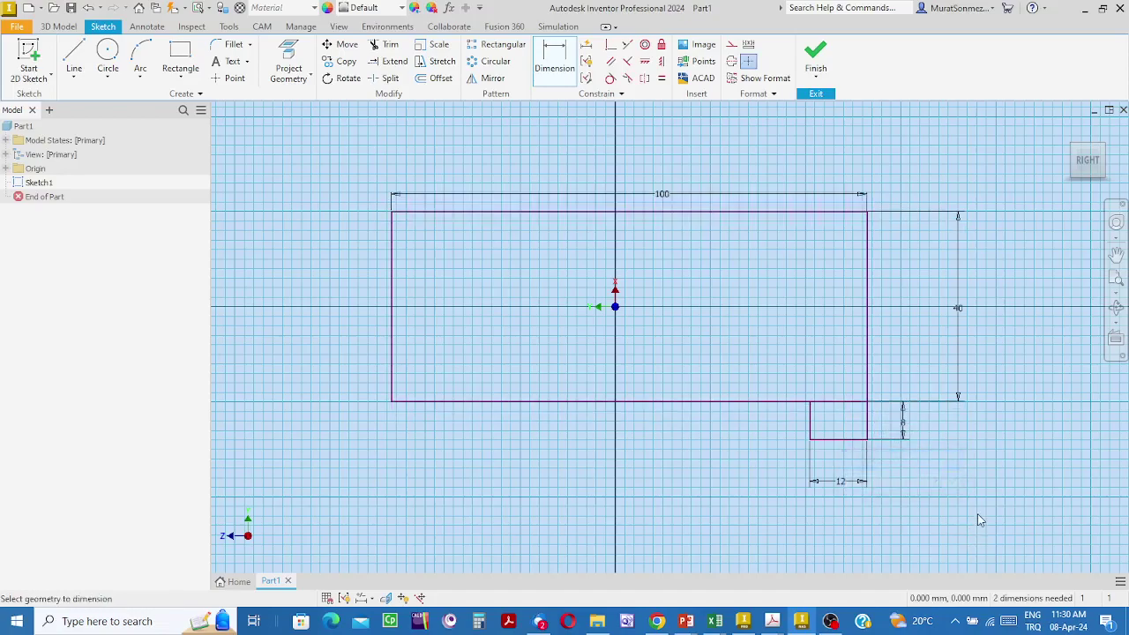
Trim away the edge shared by the two rectangles and extrude the finished sketch profile 10 mm
{"action": "left_click", "coordinate": [389, 44]}
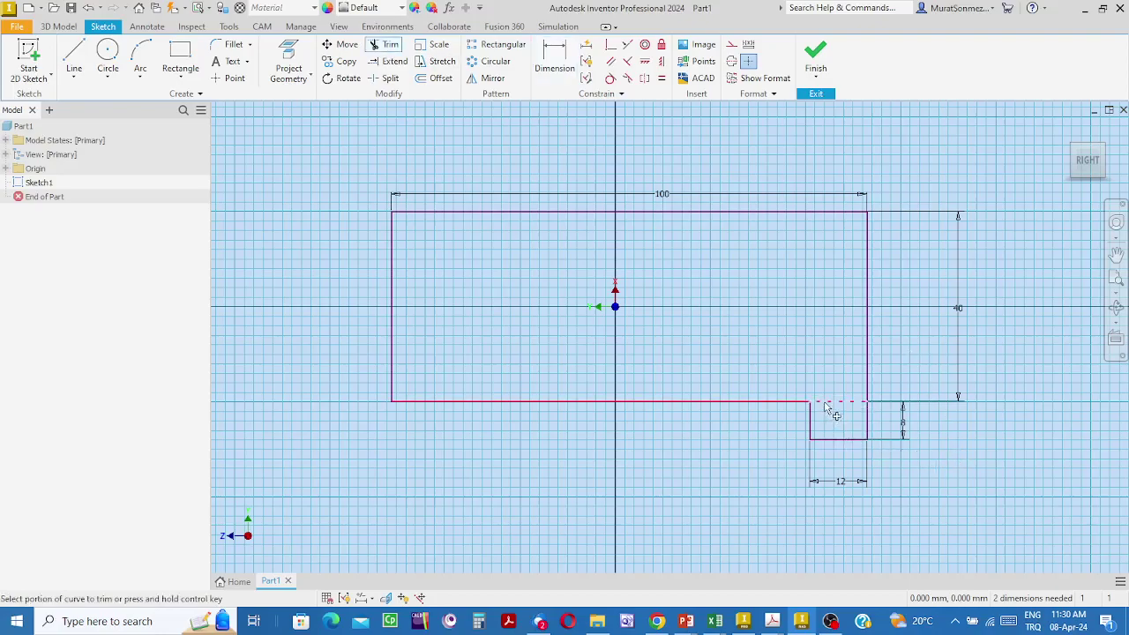
{"action": "left_click", "coordinate": [849, 404]}
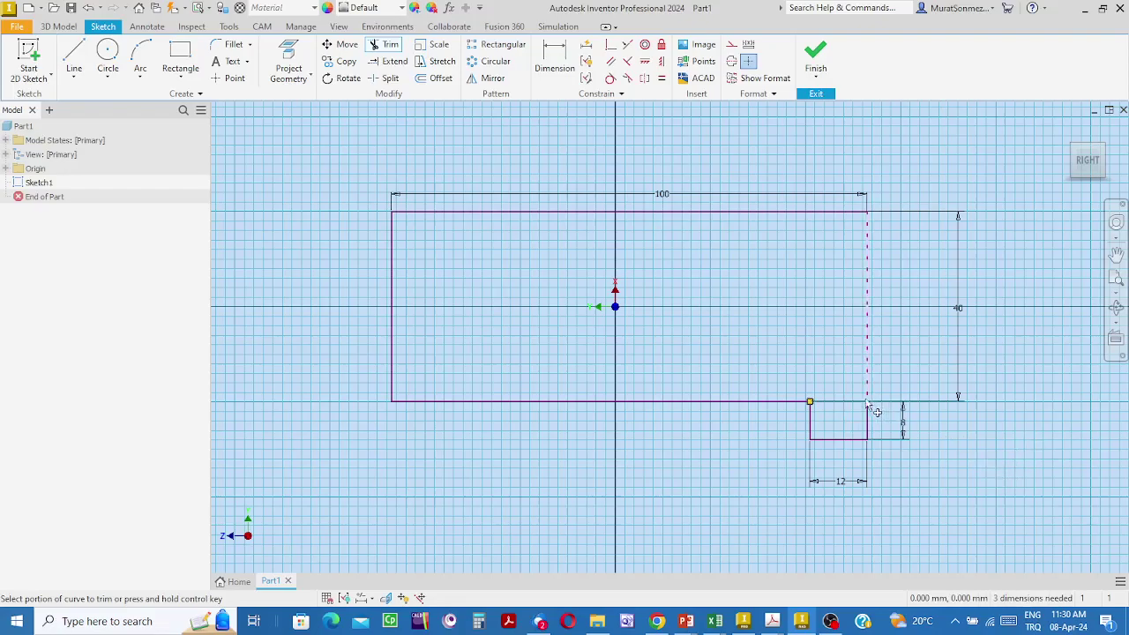
{"action": "left_click", "coordinate": [827, 55]}
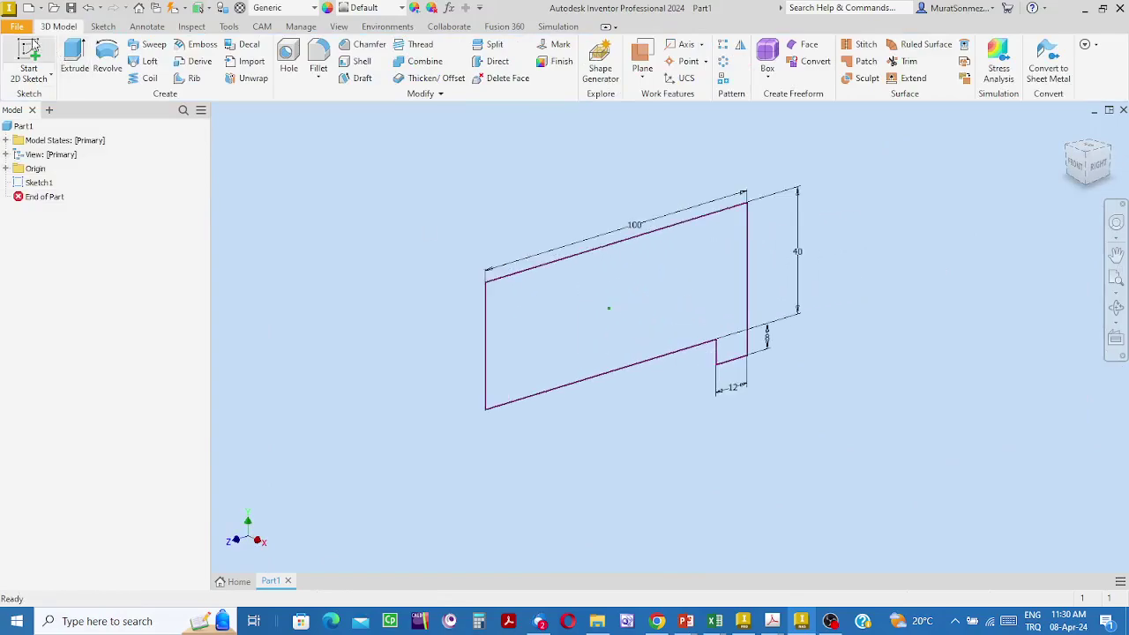
{"action": "left_click", "coordinate": [77, 69]}
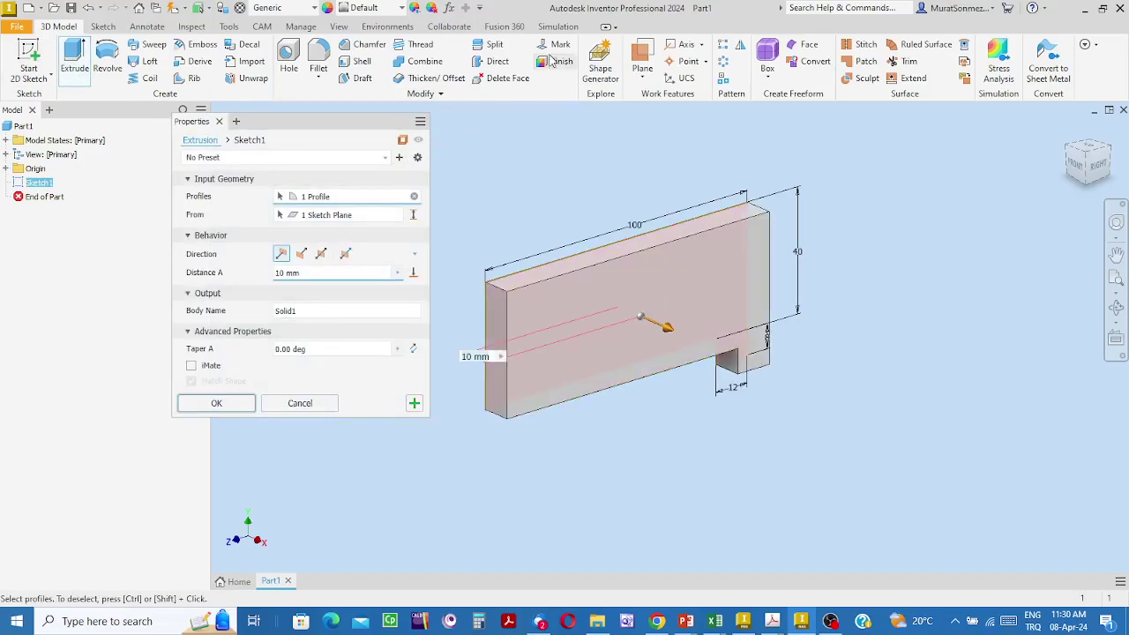
{"action": "left_click", "coordinate": [216, 403]}
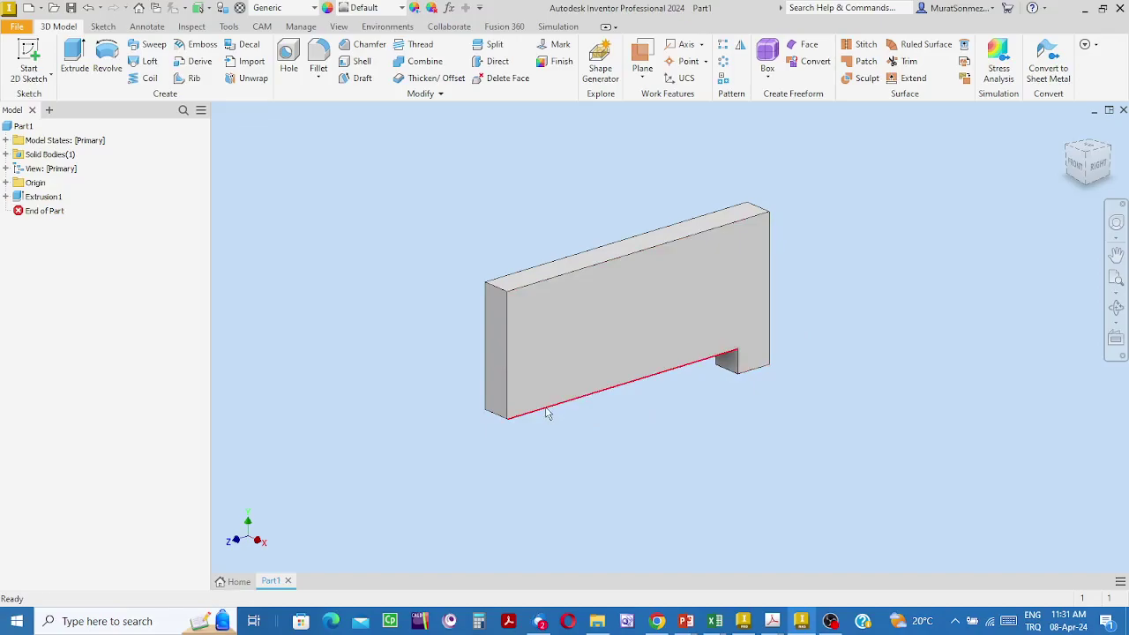
Place a 16 mm through-all hole on the plate's large face, 20 mm from the top edge and 20 mm from the end opposite the tab
{"action": "left_click", "coordinate": [289, 55]}
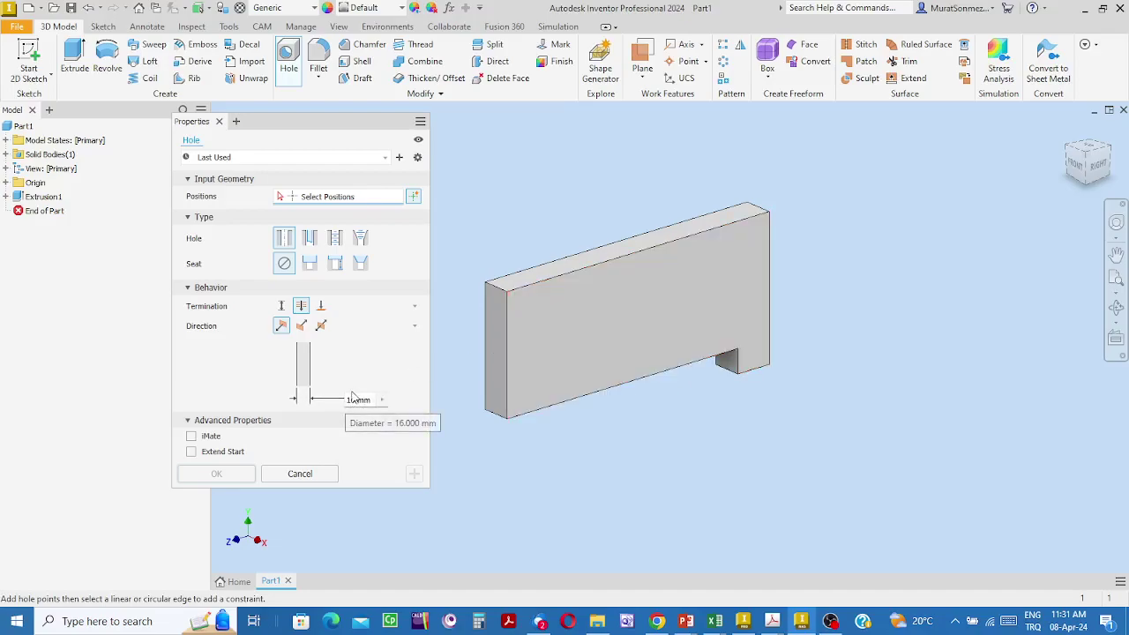
{"action": "left_click", "coordinate": [572, 336]}
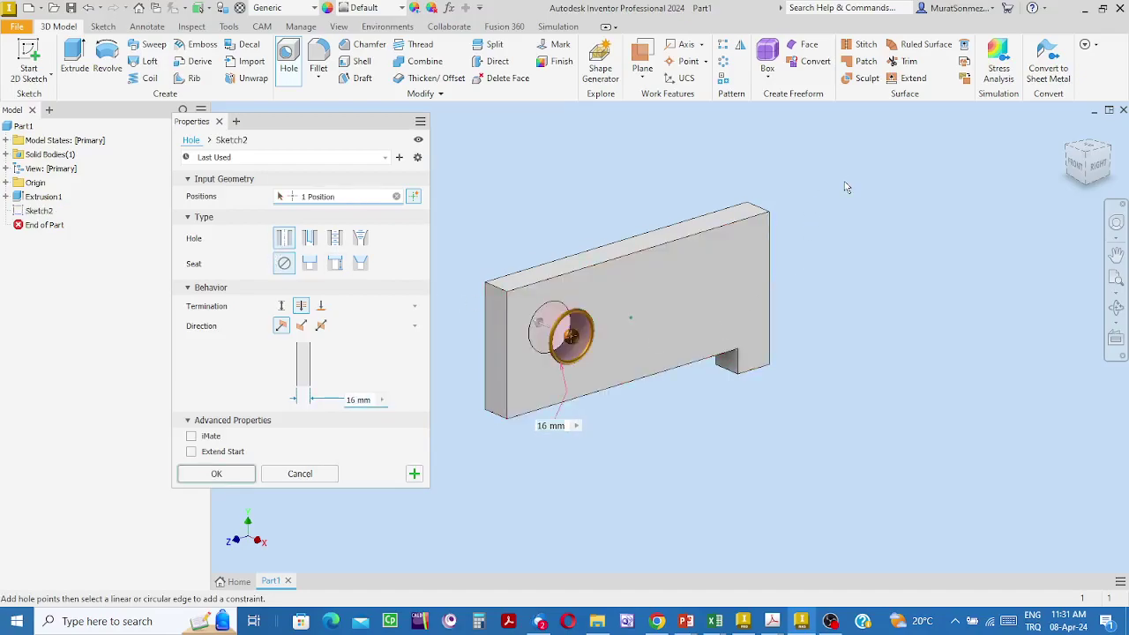
{"action": "left_click", "coordinate": [543, 288]}
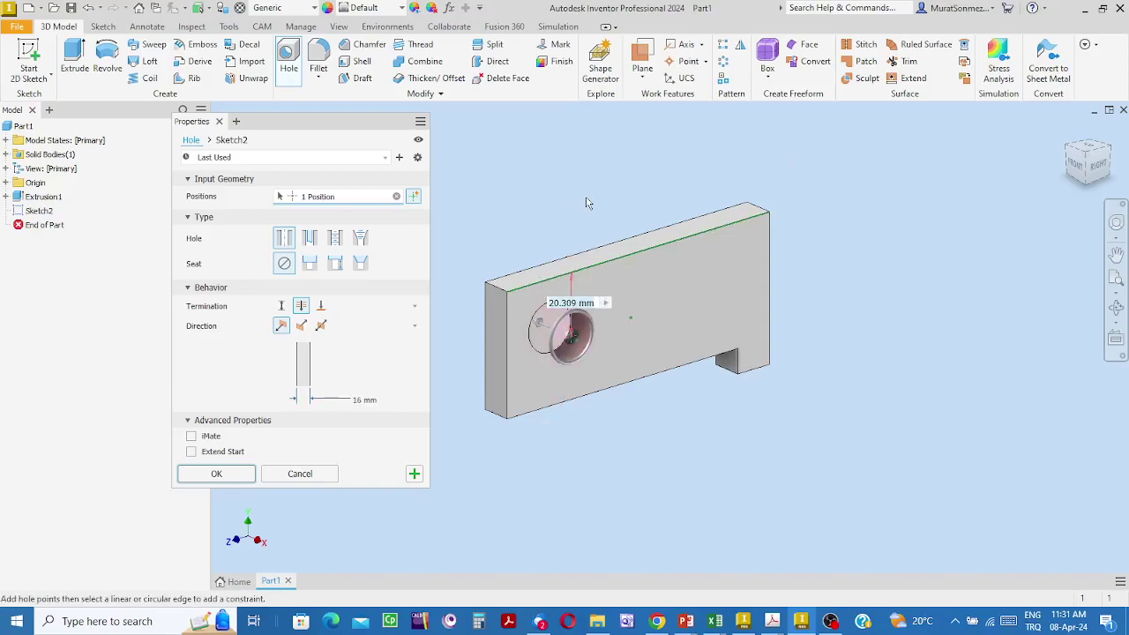
{"action": "type", "text": "20"}
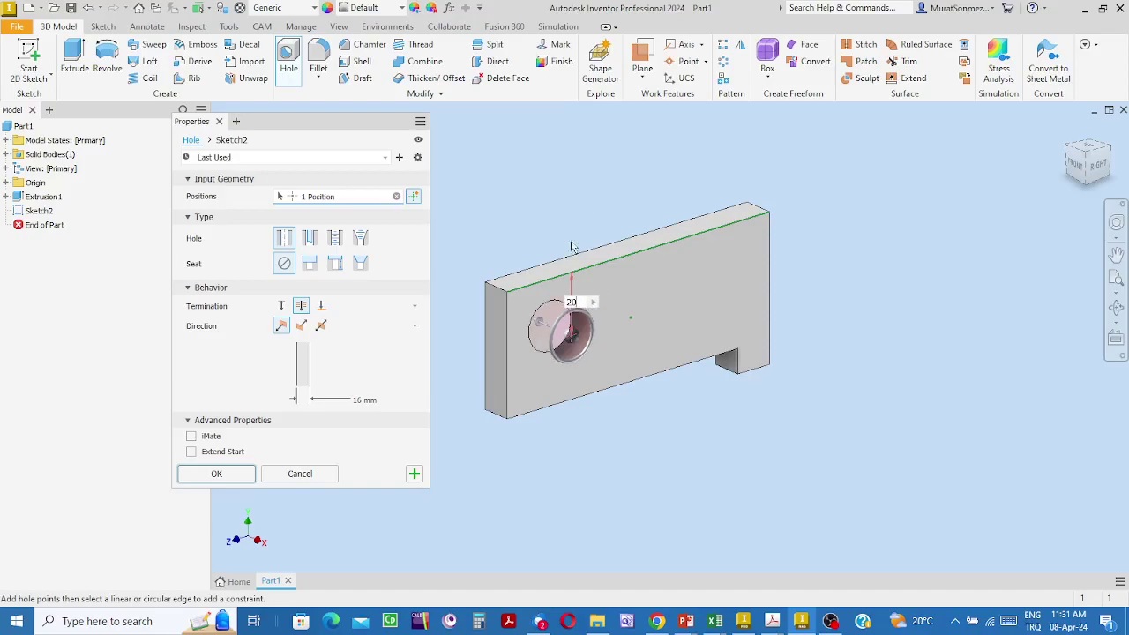
{"action": "left_click", "coordinate": [509, 337]}
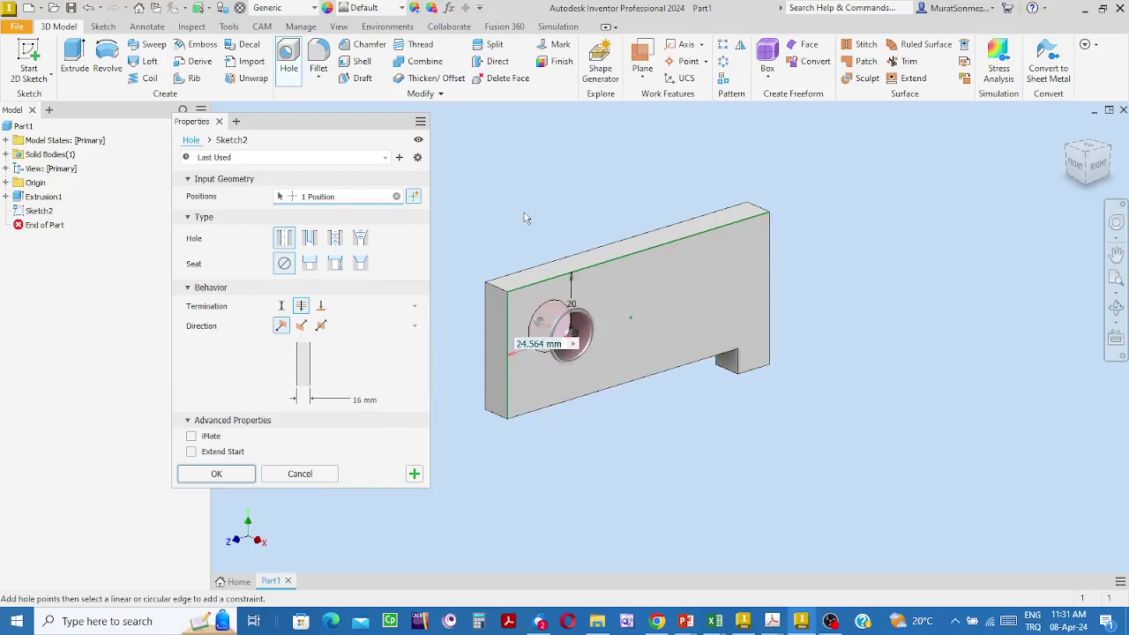
{"action": "type", "text": "2"}
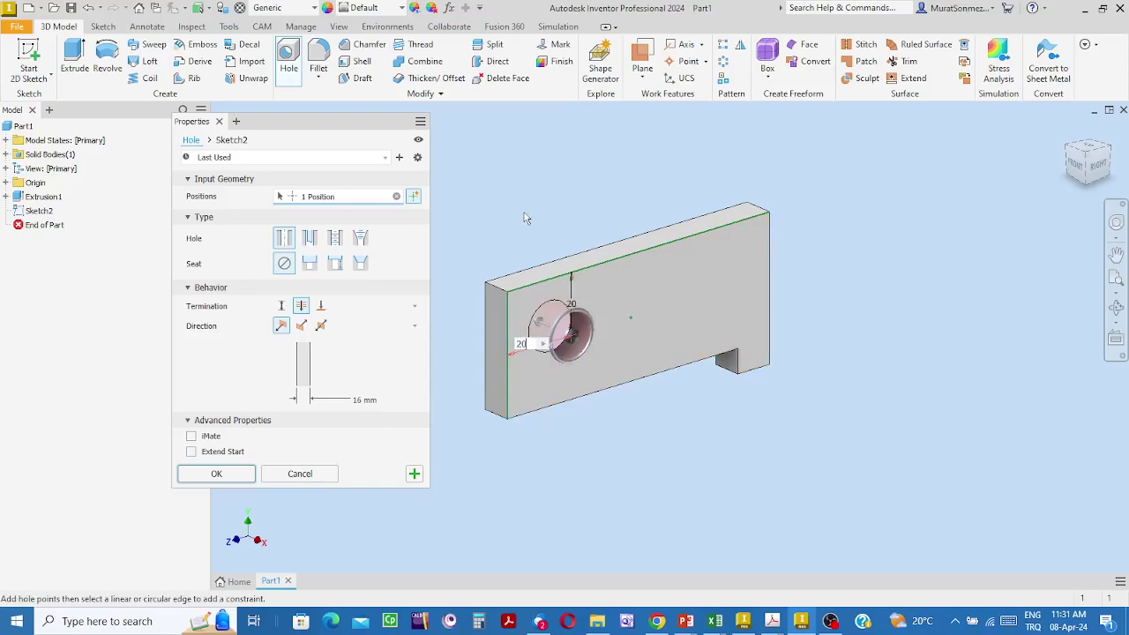
{"action": "type", "text": "0"}
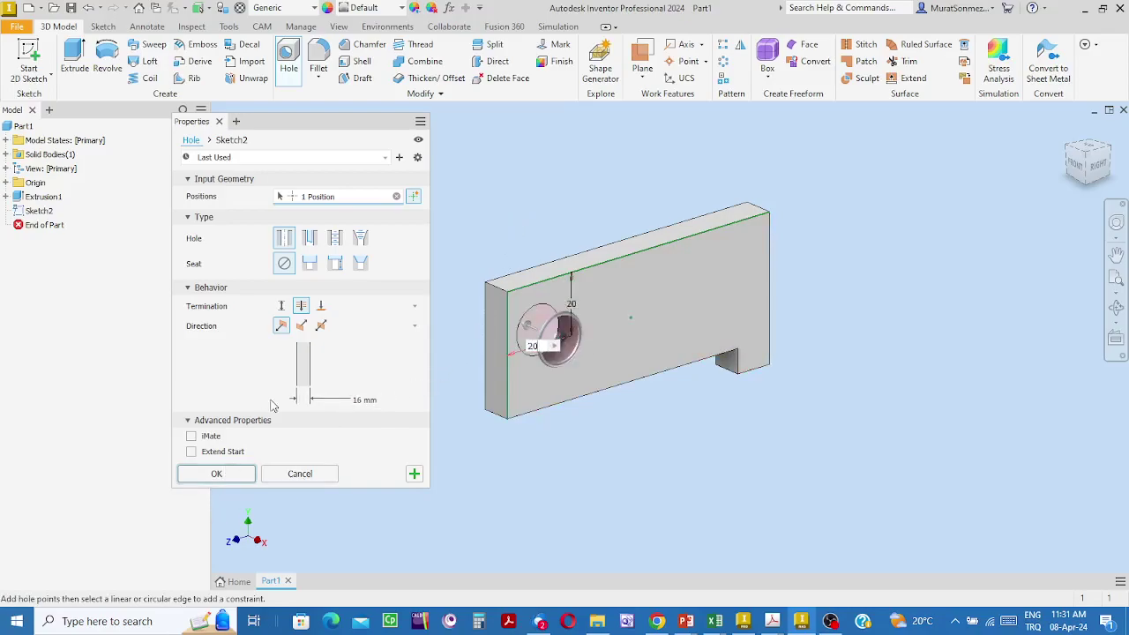
{"action": "left_click", "coordinate": [216, 474]}
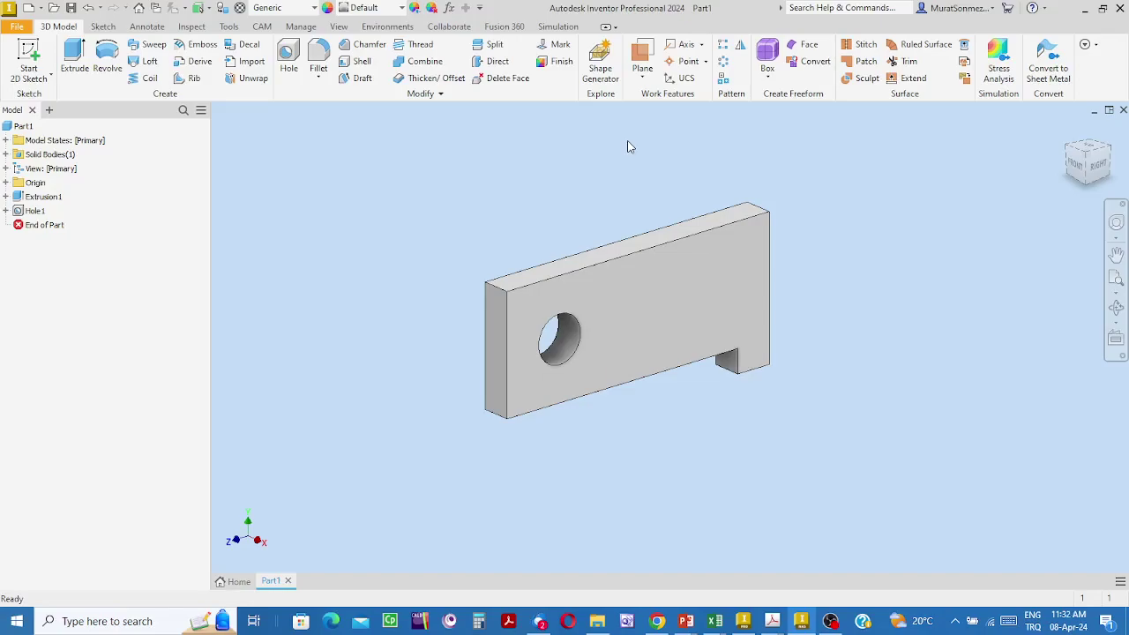
Assign the Aluminum 6061 material from the Inventor Material Library to the part
{"action": "left_click", "coordinate": [238, 10]}
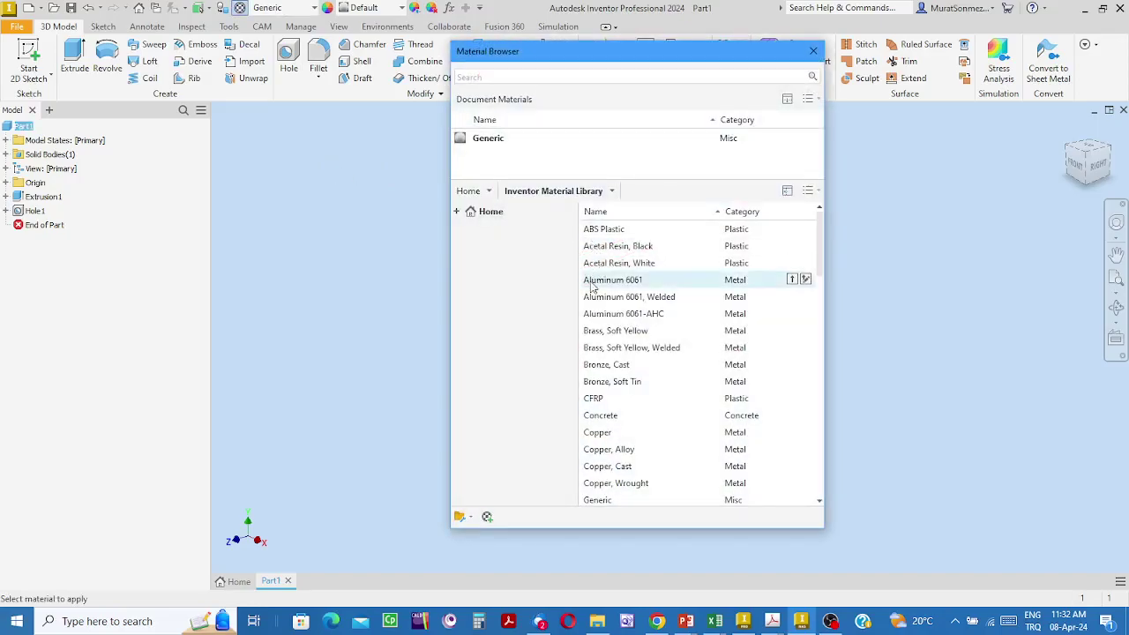
{"action": "right_click", "coordinate": [593, 286]}
{"action": "left_click", "coordinate": [639, 293]}
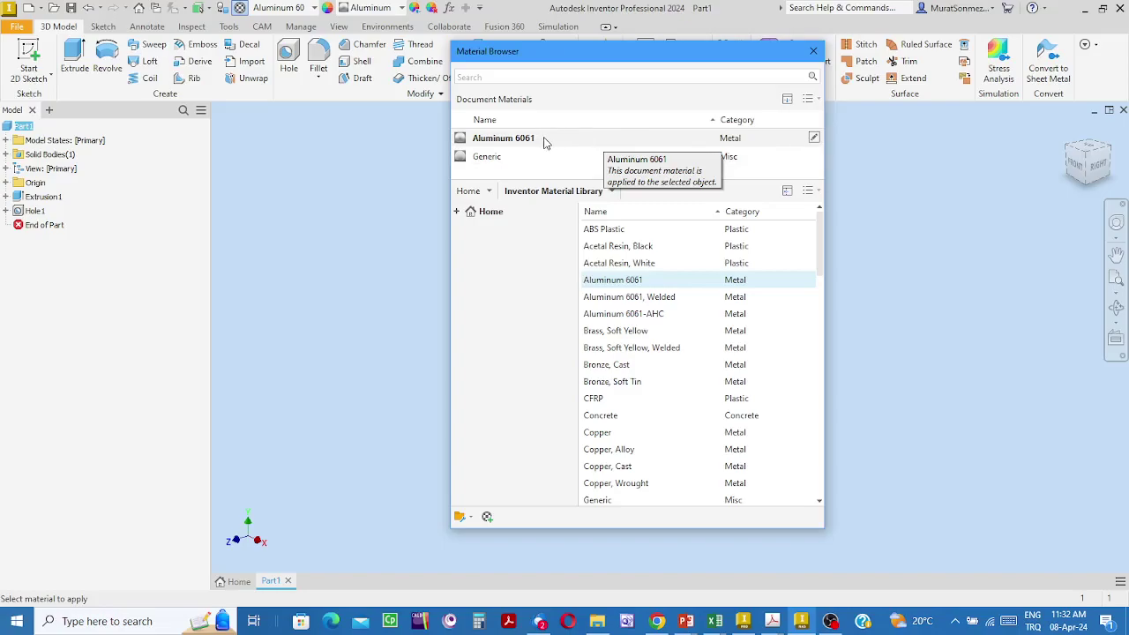
Examine the physical properties of the document's Aluminum 6061 material, including its mechanical and strength values
{"action": "left_click", "coordinate": [815, 138]}
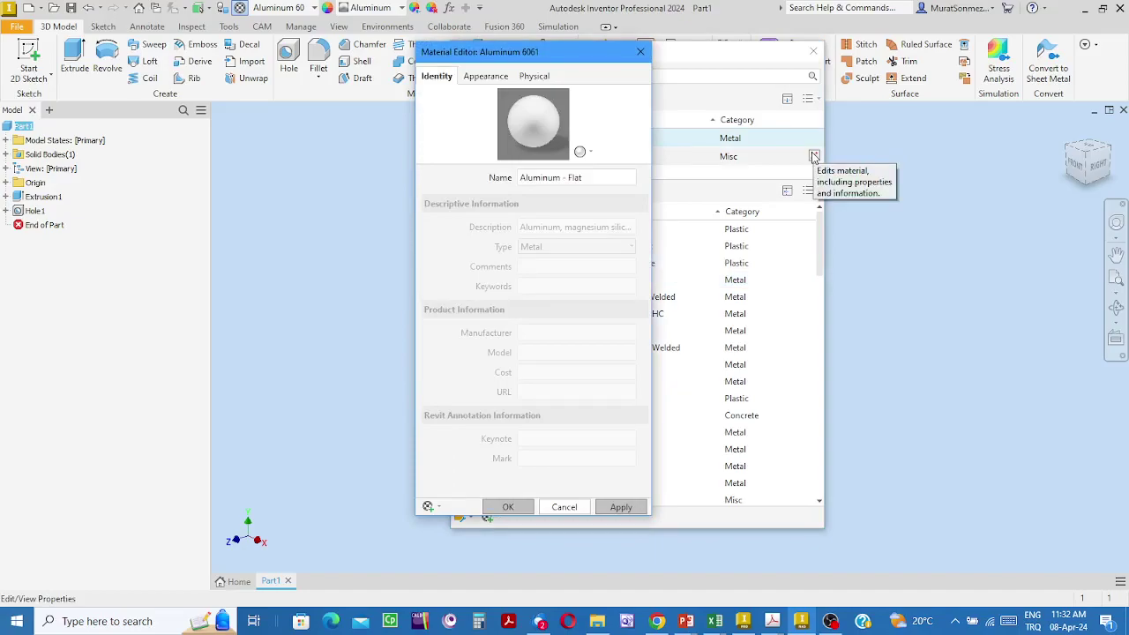
{"action": "left_click_drag", "start_coordinate": [549, 51], "coordinate": [605, 68]}
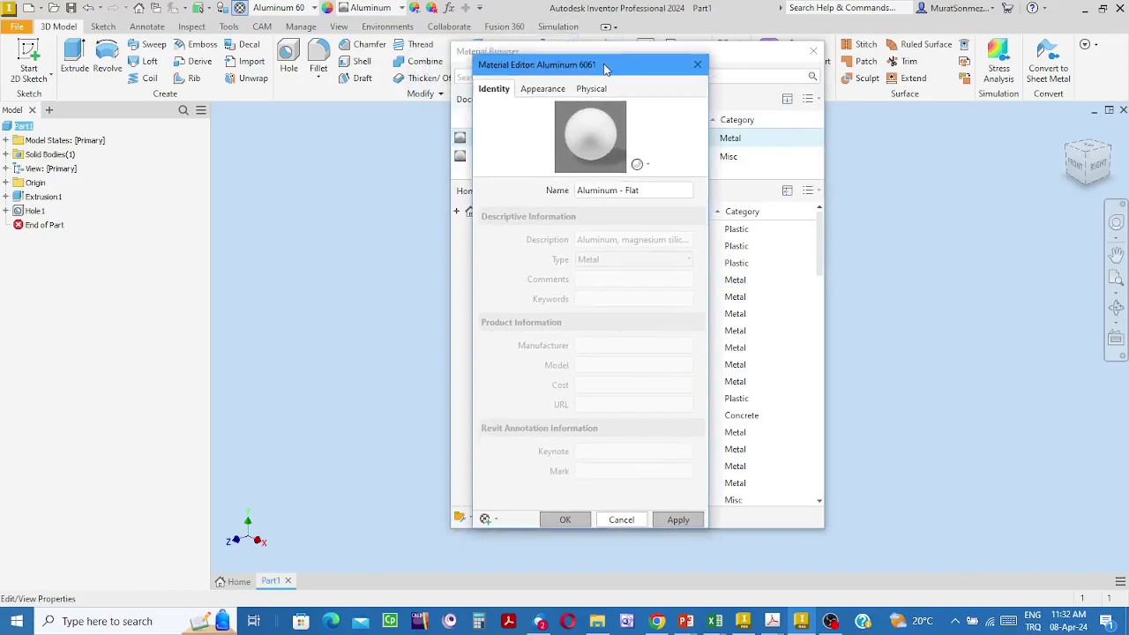
{"action": "left_click", "coordinate": [597, 90]}
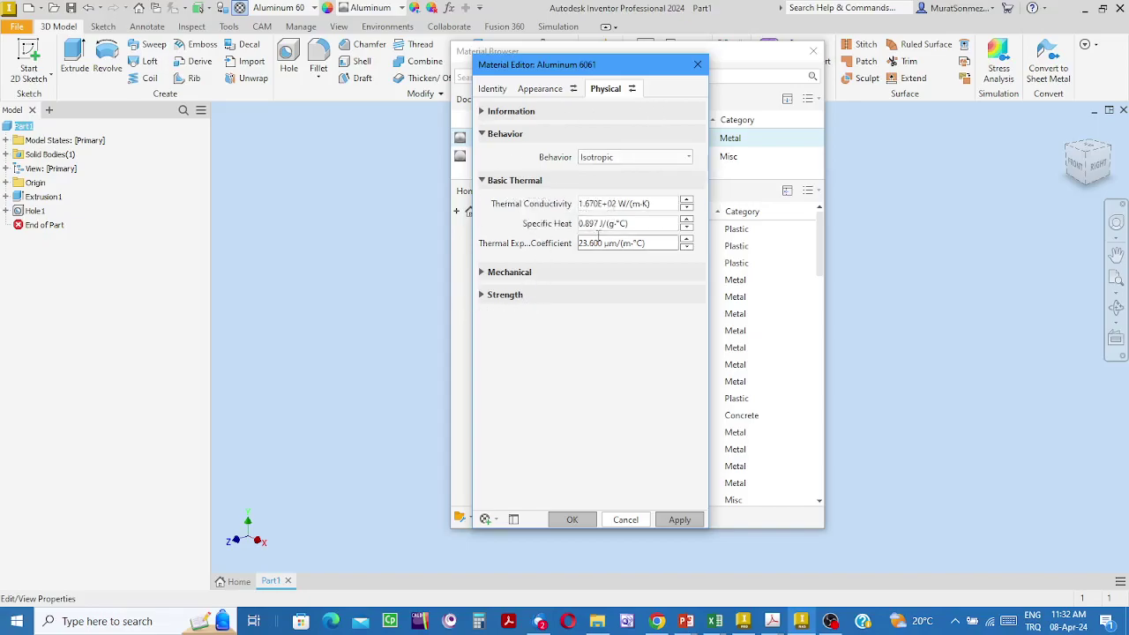
{"action": "left_click", "coordinate": [482, 274]}
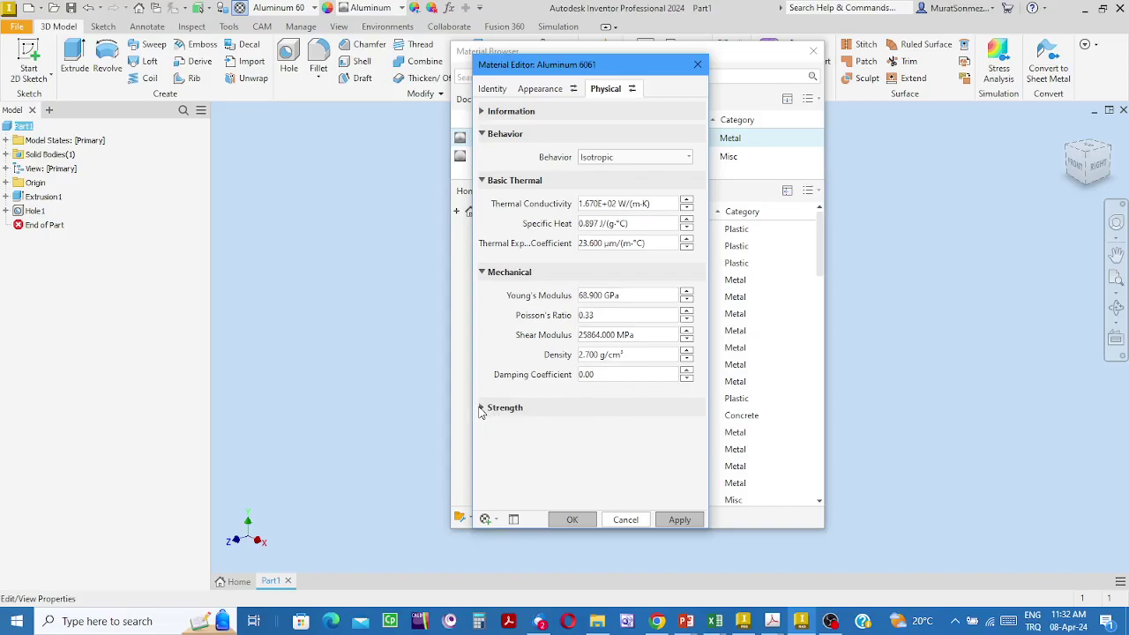
{"action": "left_click", "coordinate": [482, 409]}
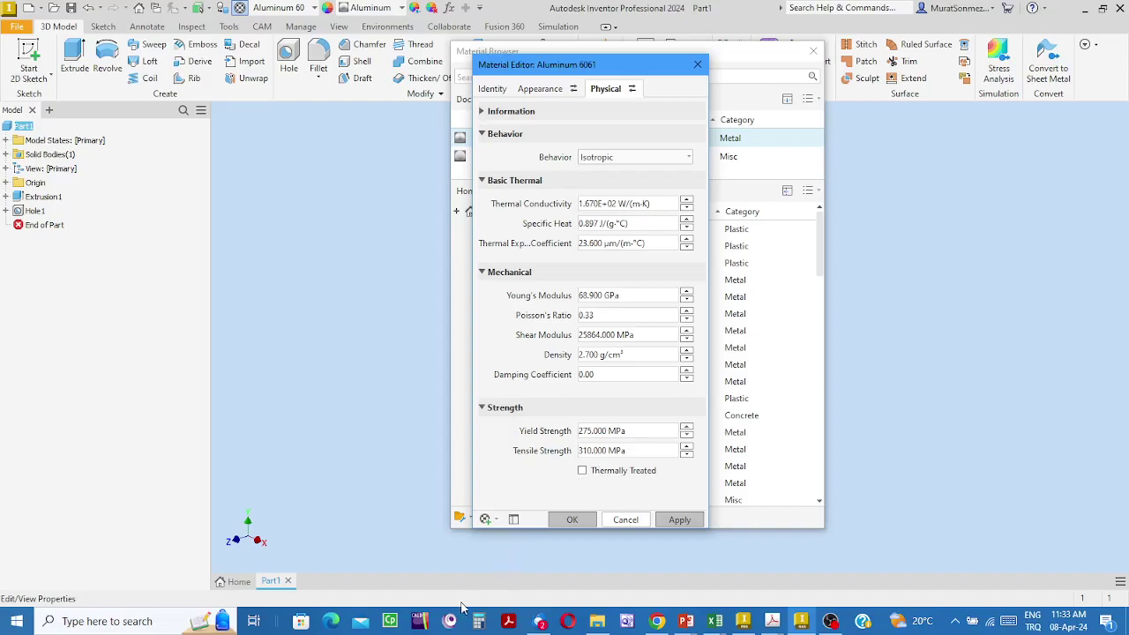
Switch to the REPEATED LOADINGS-Fatique presentation in PowerPoint to read the endurance limit rules, and return to Inventor
{"action": "mouse_move", "coordinate": [686, 625]}
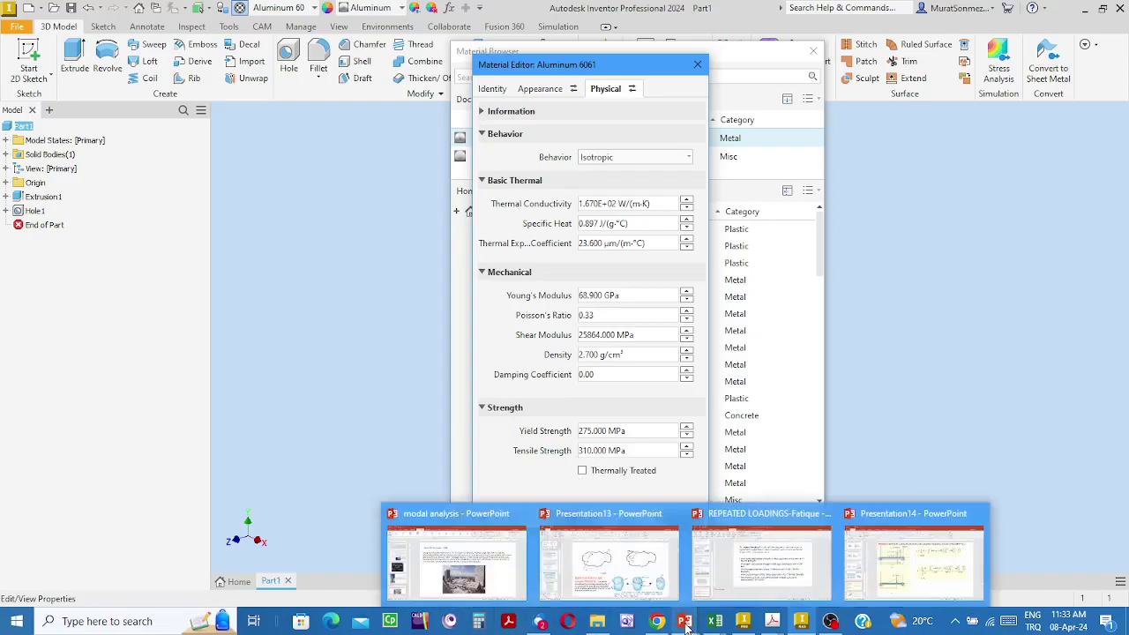
{"action": "left_click", "coordinate": [735, 565]}
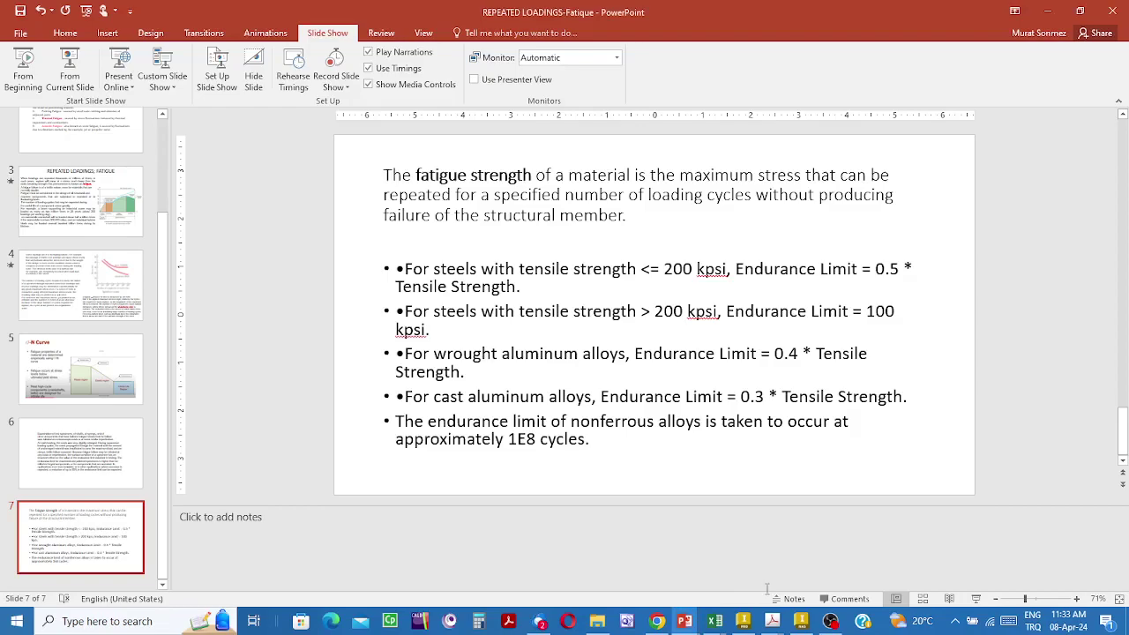
{"action": "left_click", "coordinate": [801, 621]}
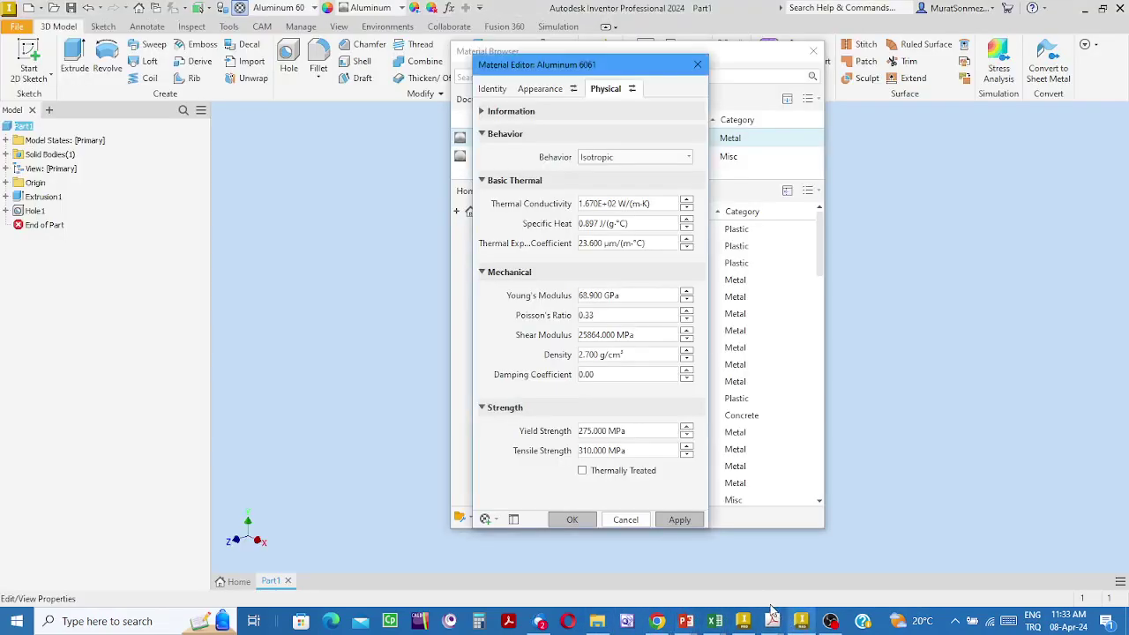
Switch to Calculator and compute the cast aluminum endurance limit as 310 × 0.3
{"action": "left_click", "coordinate": [478, 621]}
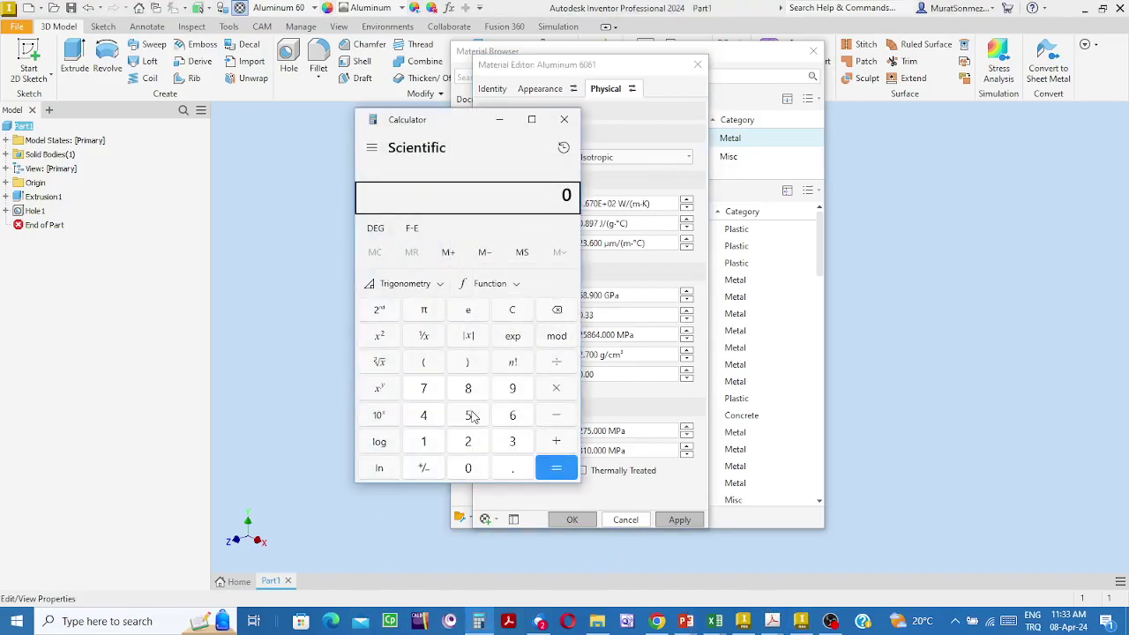
{"action": "left_click", "coordinate": [509, 446]}
{"action": "left_click", "coordinate": [423, 441]}
{"action": "left_click", "coordinate": [467, 468]}
{"action": "left_click", "coordinate": [557, 389]}
{"action": "left_click", "coordinate": [510, 470]}
{"action": "left_click", "coordinate": [515, 440]}
{"action": "left_click", "coordinate": [547, 467]}
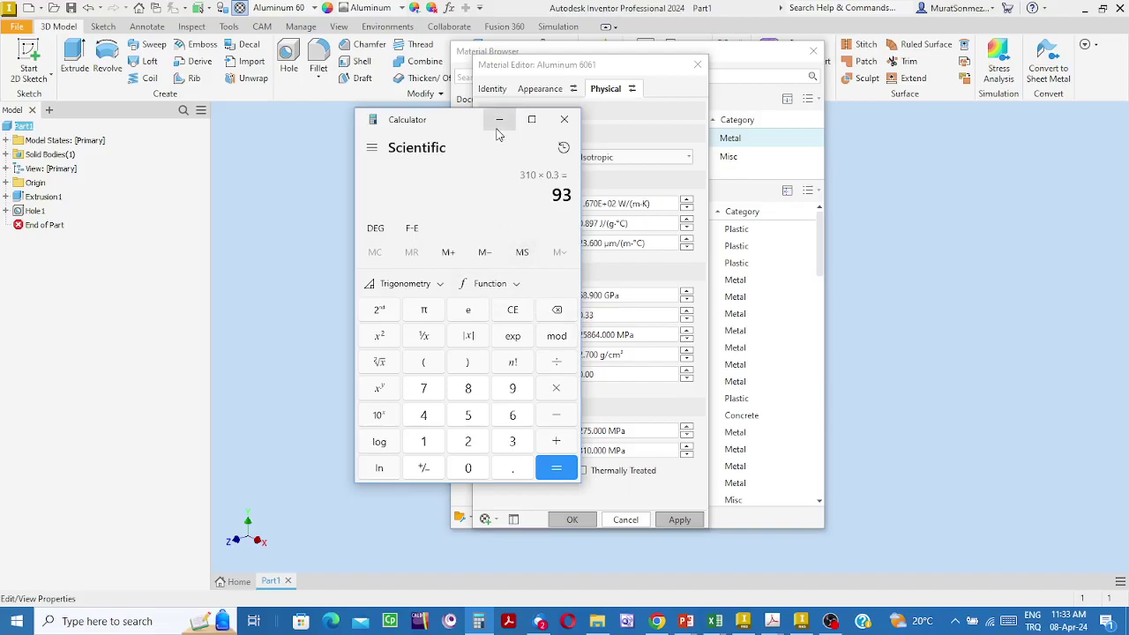
Divide the calculated endurance limit by 3, and return to the part with the material editor and browser closed
{"action": "left_click_drag", "start_coordinate": [456, 124], "coordinate": [369, 128]}
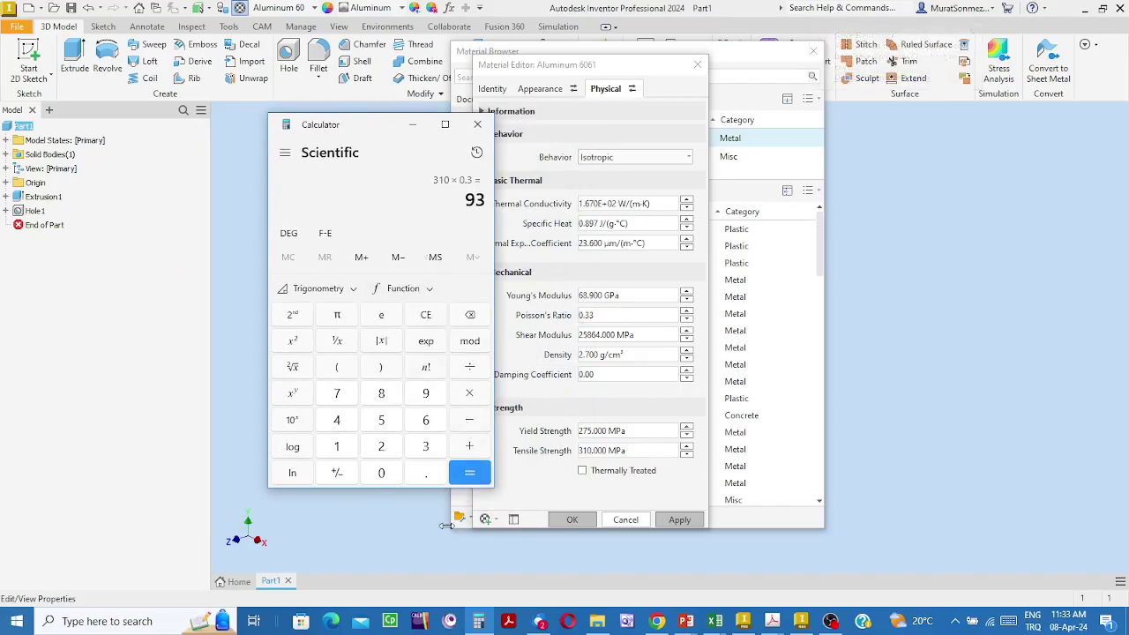
{"action": "left_click", "coordinate": [469, 368]}
{"action": "left_click", "coordinate": [426, 446]}
{"action": "left_click", "coordinate": [472, 477]}
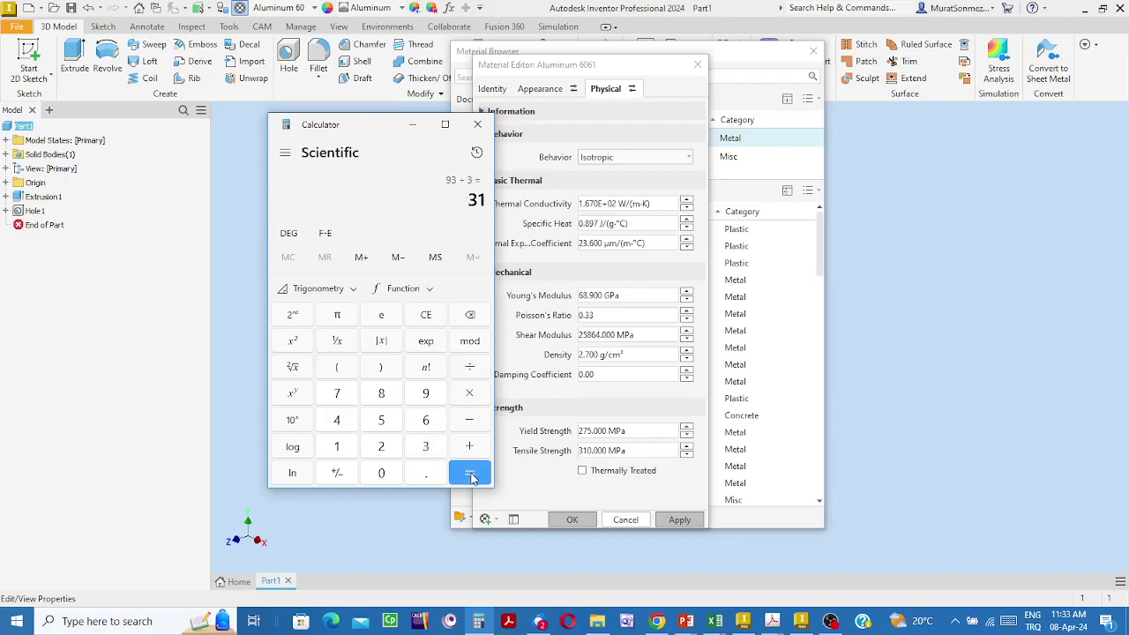
{"action": "left_click", "coordinate": [412, 130]}
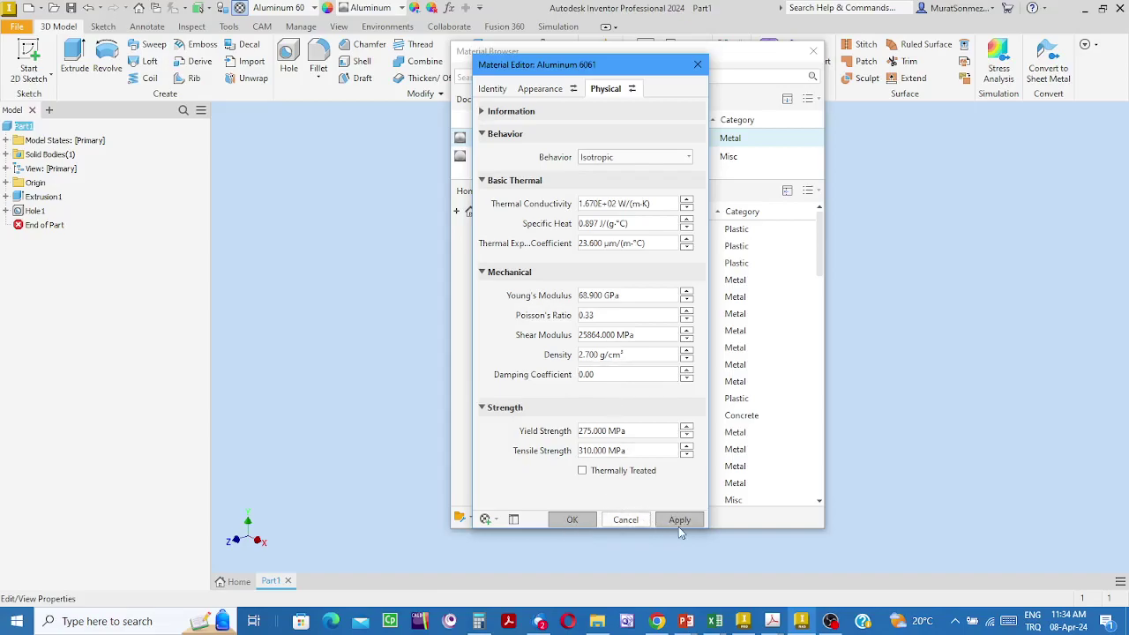
{"action": "left_click", "coordinate": [697, 64]}
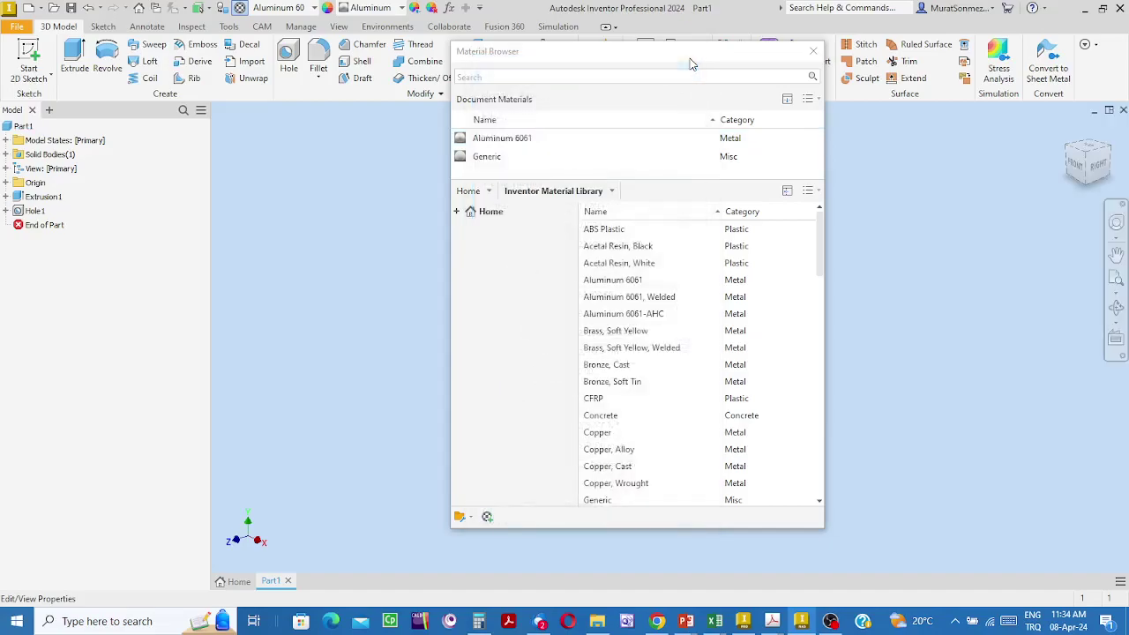
{"action": "left_click", "coordinate": [814, 51]}
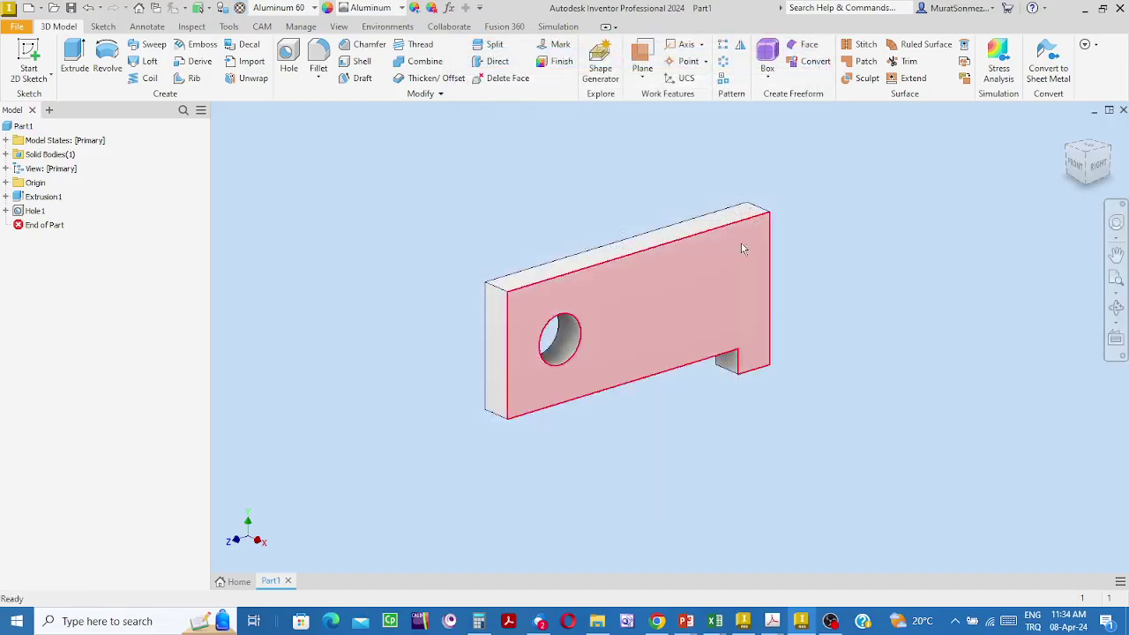
Save the part in the workspace folder, naming it with the author's surname and number followed by fatigueapril6
{"action": "left_click", "coordinate": [16, 27]}
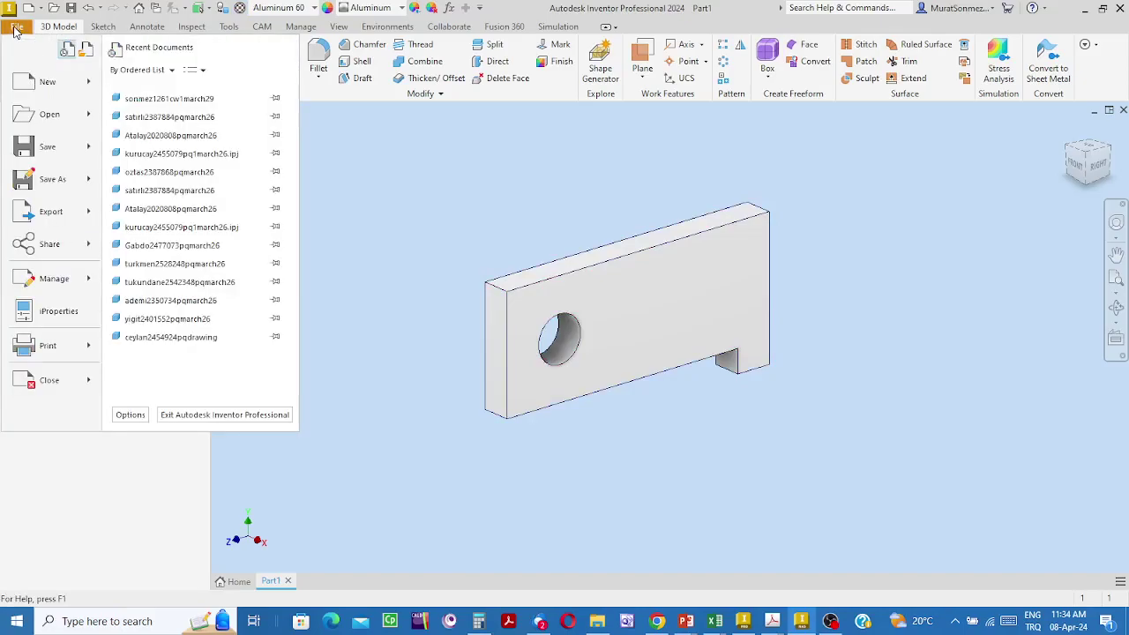
{"action": "key", "text": "Escape"}
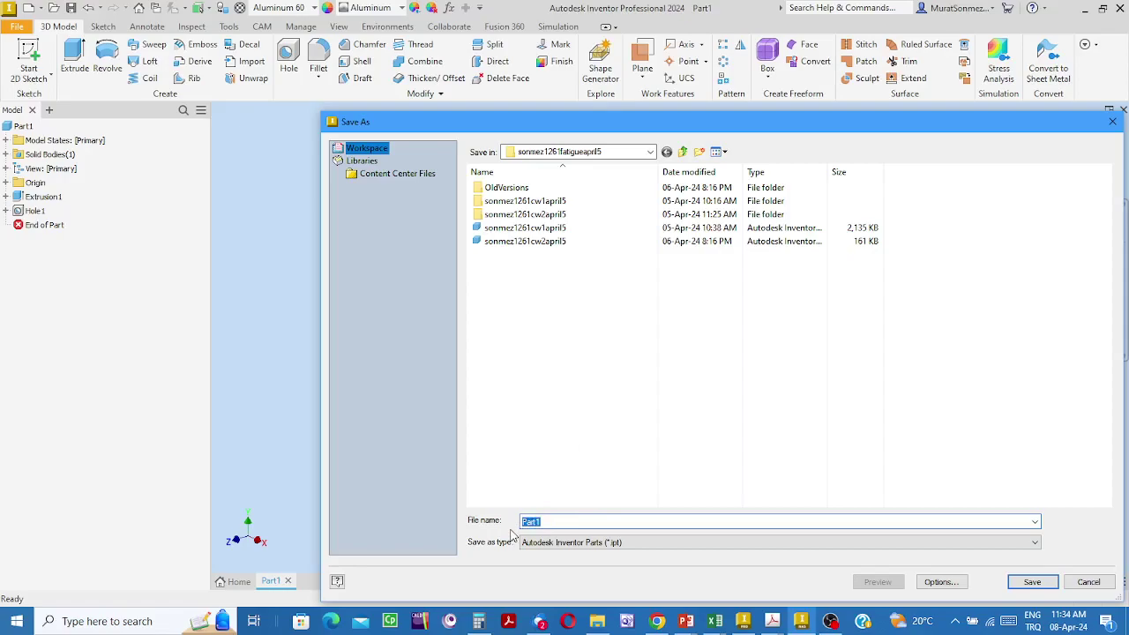
{"action": "type", "text": "sonme"}
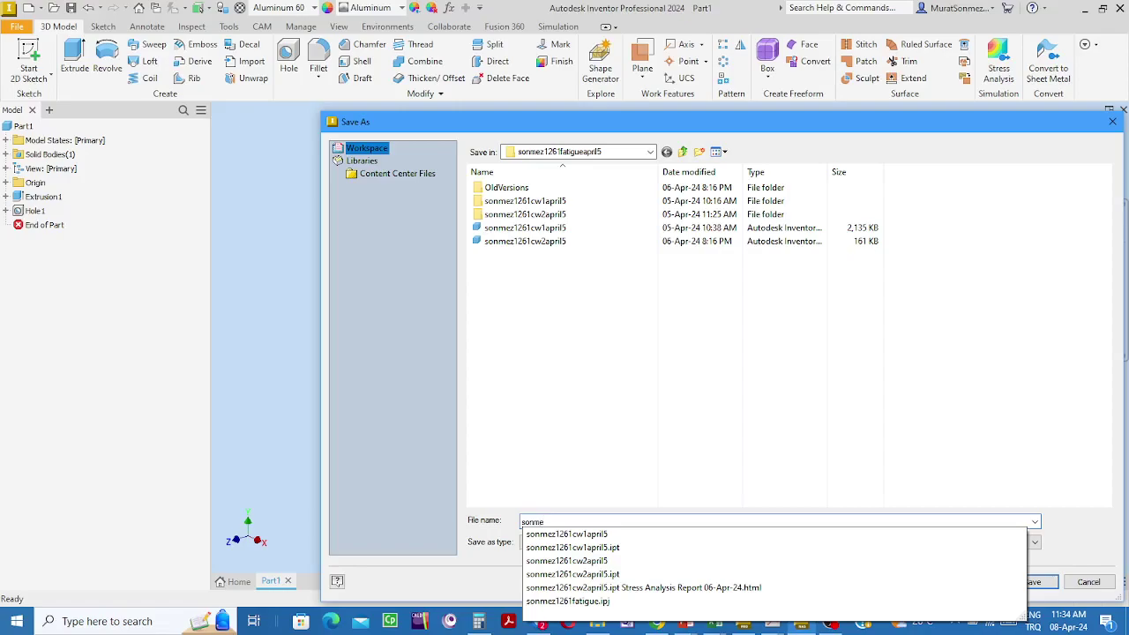
{"action": "type", "text": "z1261"}
{"action": "type", "text": "fatigue"}
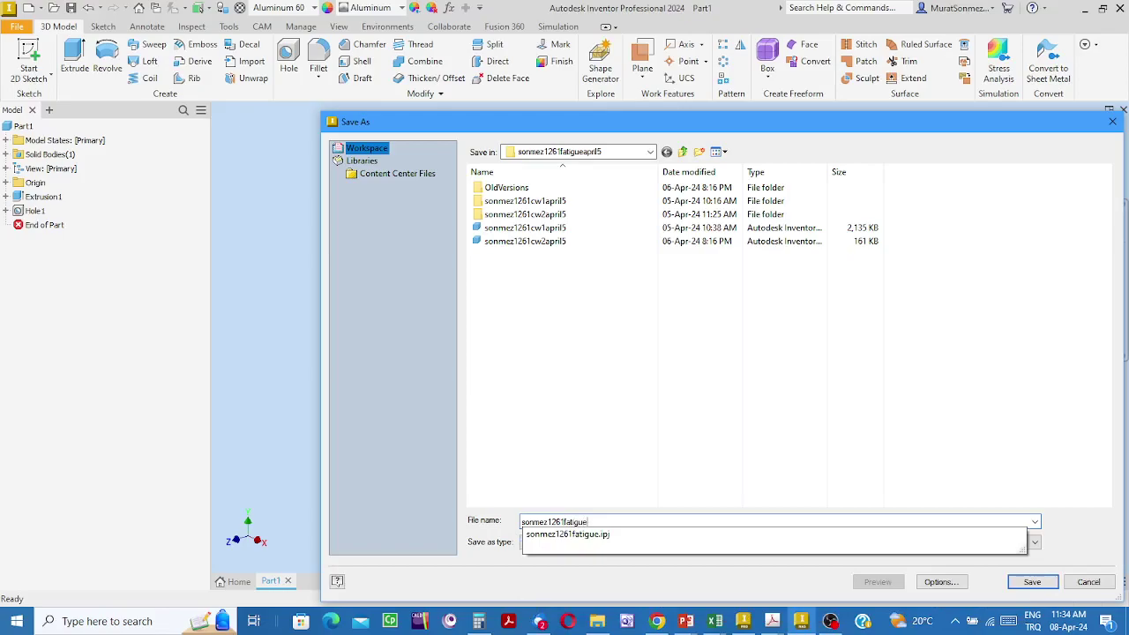
{"action": "left_click", "coordinate": [732, 431]}
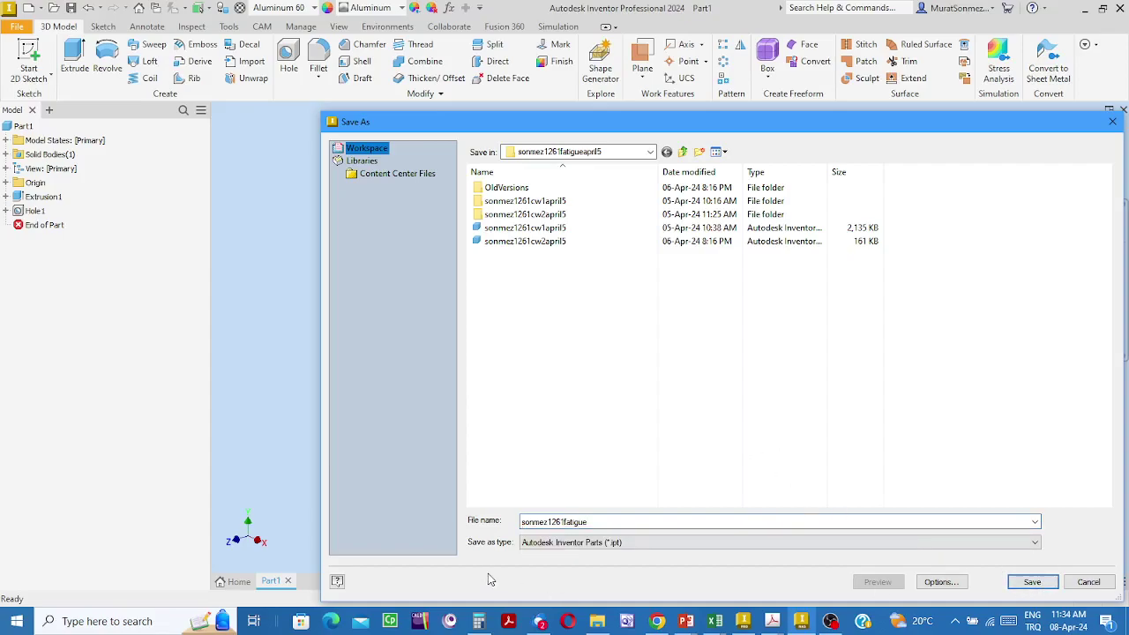
{"action": "double_click", "coordinate": [606, 523]}
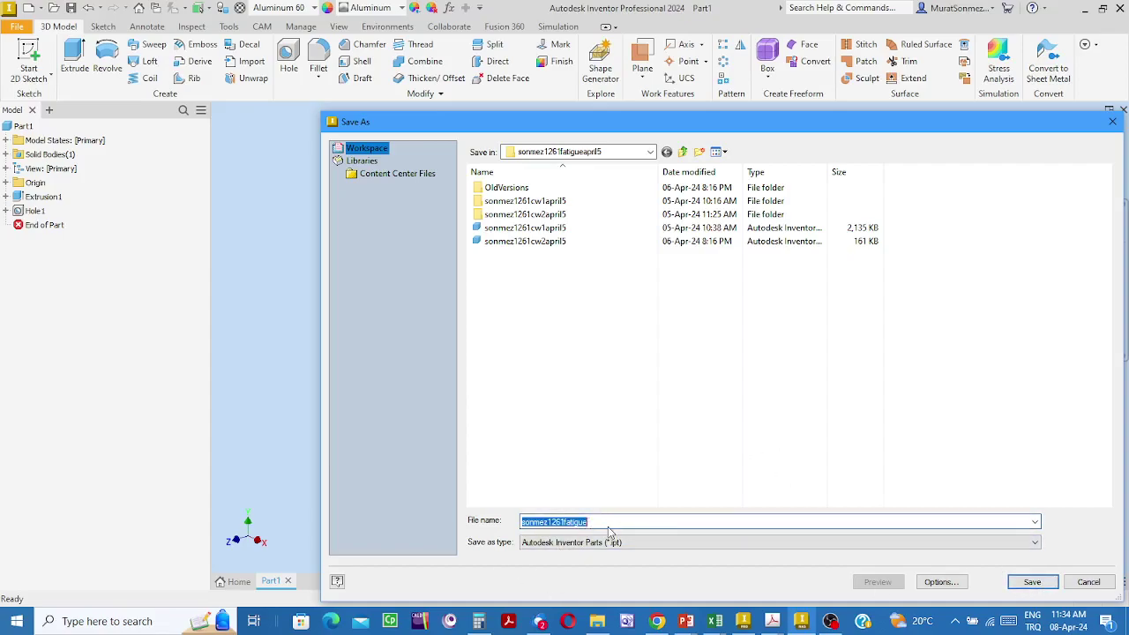
{"action": "left_click", "coordinate": [598, 526]}
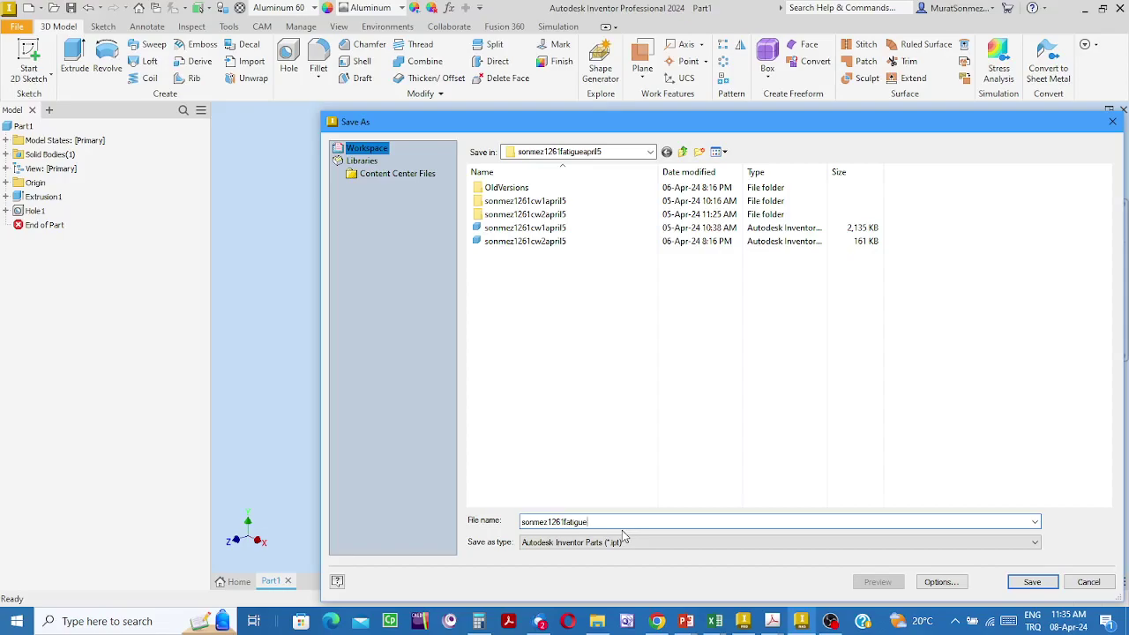
{"action": "type", "text": "ap"}
{"action": "left_click", "coordinate": [1036, 583]}
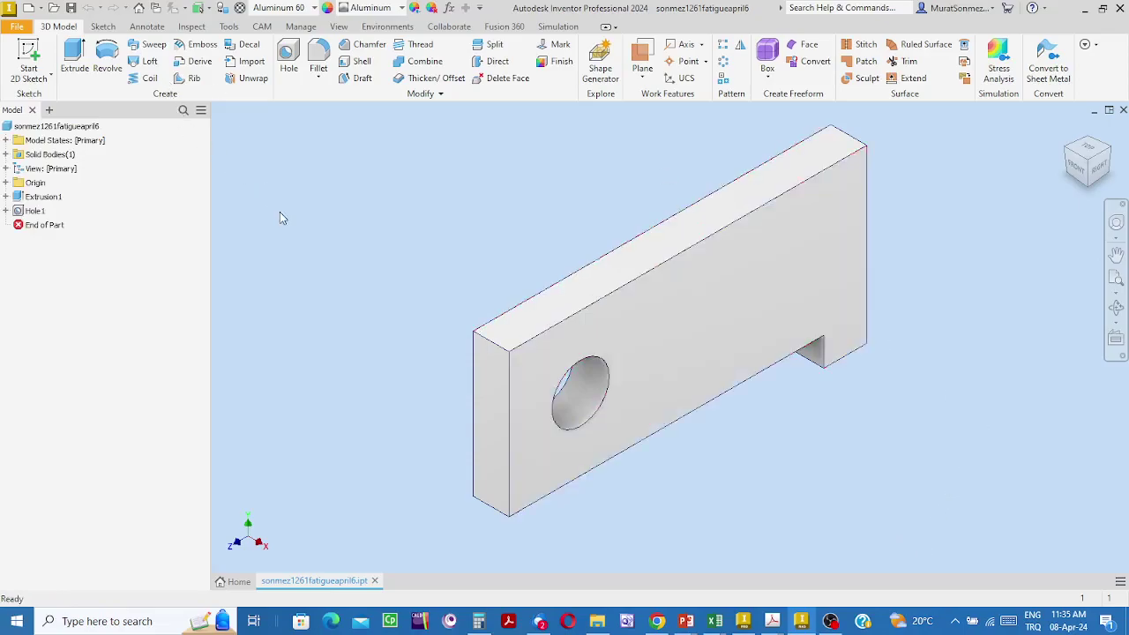
Enter the Autodesk Inventor Nastran environment and add a Solid Elements idealization with Aluminum 6061 to the analysis, replacing the default one
{"action": "left_click", "coordinate": [387, 27]}
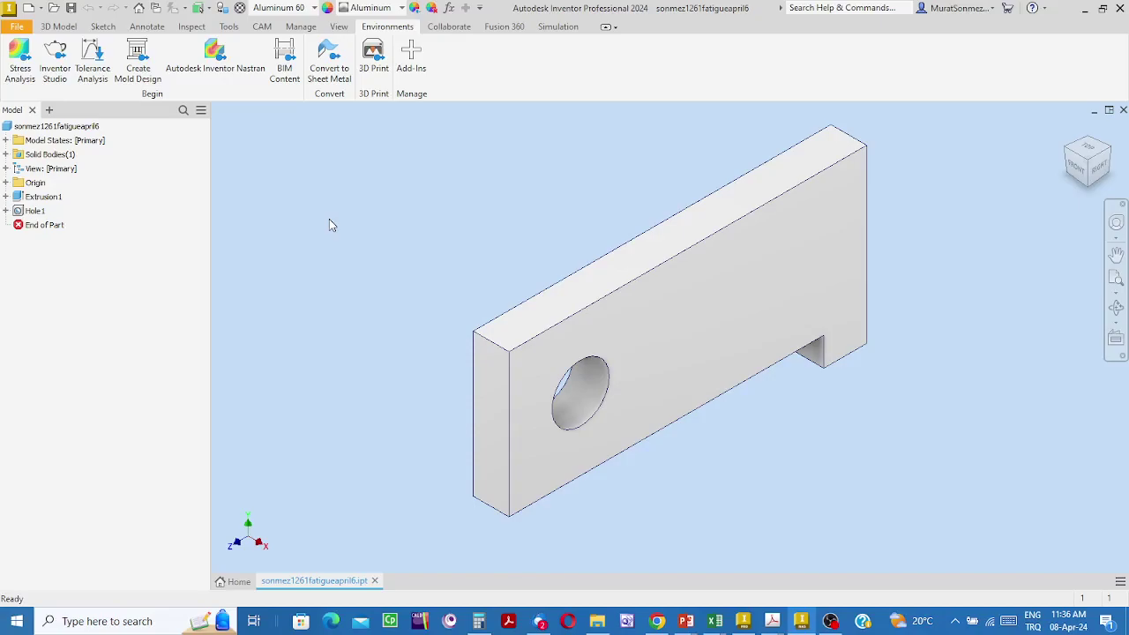
{"action": "left_click", "coordinate": [217, 53]}
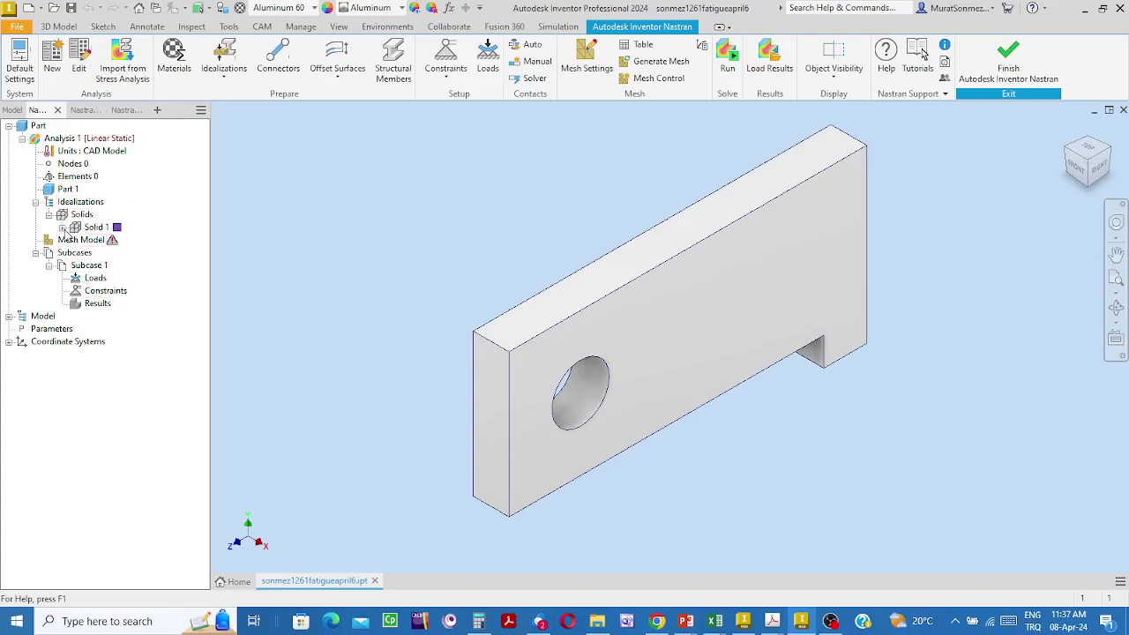
{"action": "left_click", "coordinate": [232, 58]}
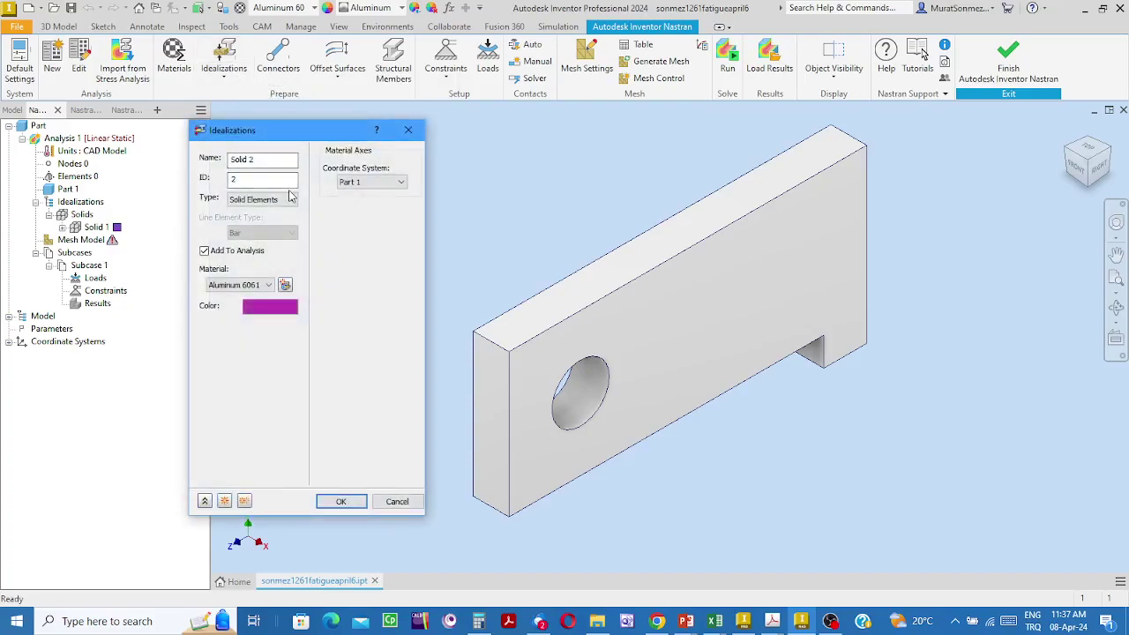
{"action": "left_click", "coordinate": [292, 201]}
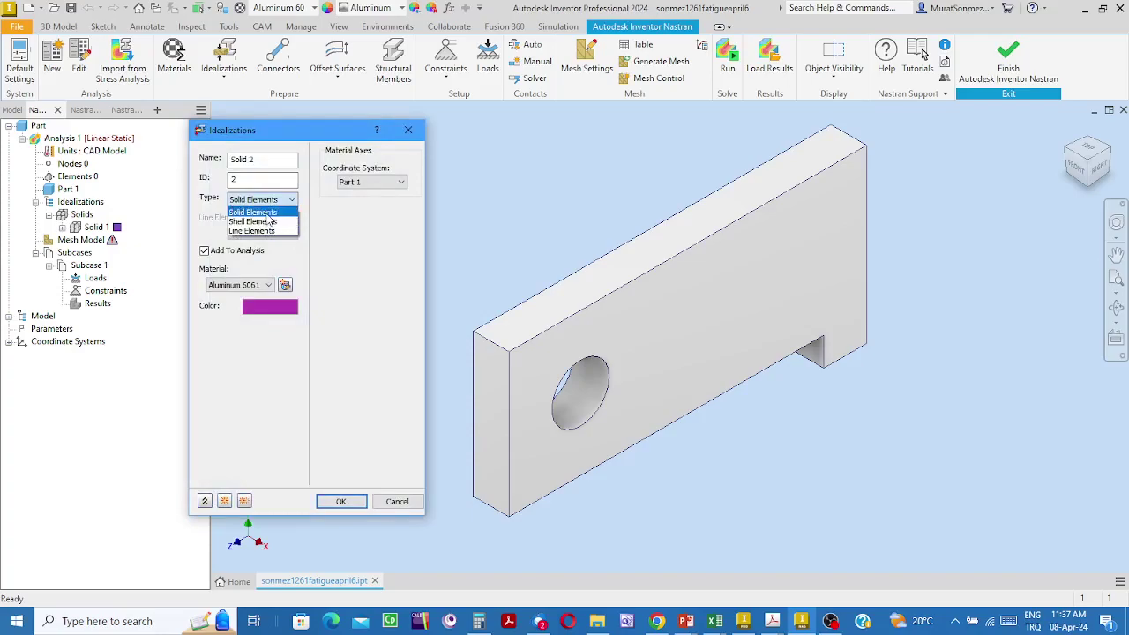
{"action": "left_click", "coordinate": [265, 213]}
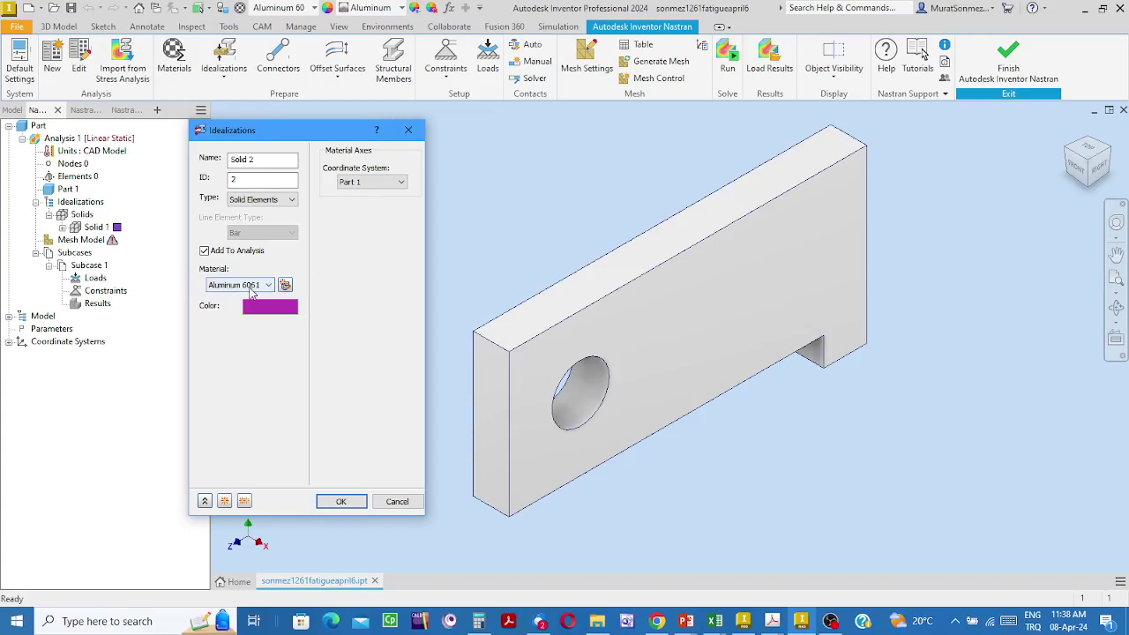
{"action": "left_click", "coordinate": [341, 502]}
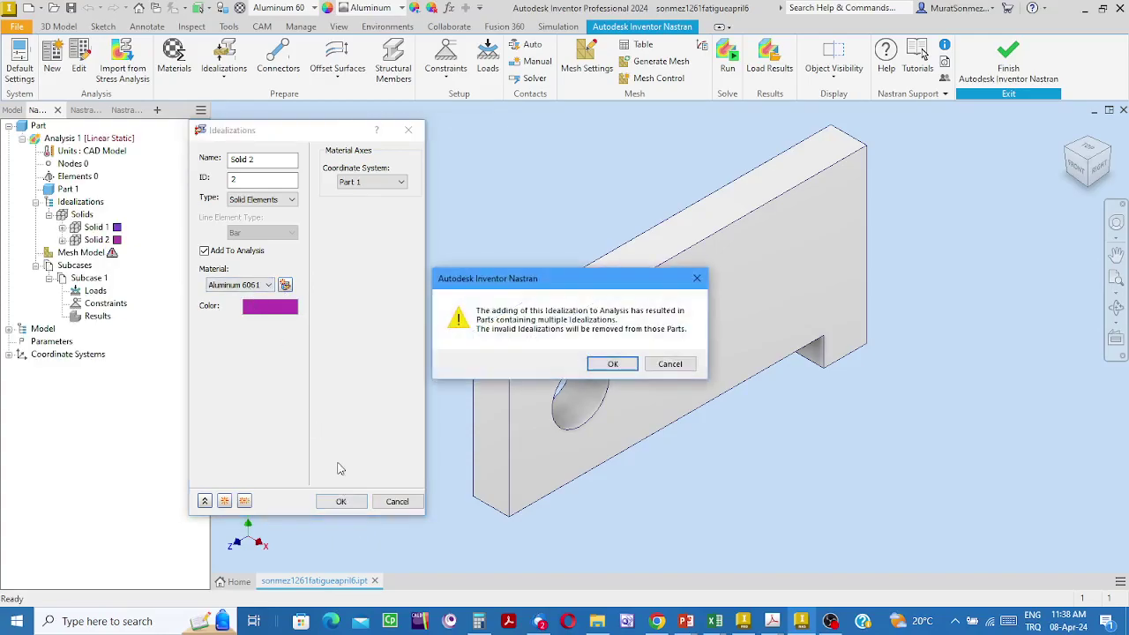
{"action": "left_click", "coordinate": [612, 364]}
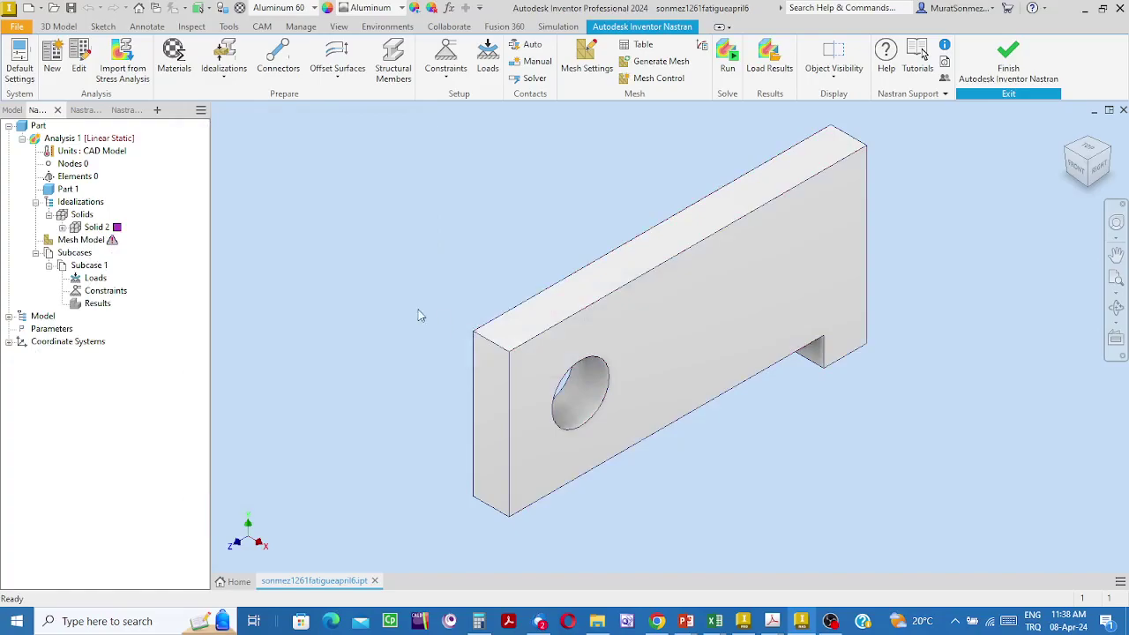
Check the material listed under the new solid idealization in the analysis tree
{"action": "left_click", "coordinate": [62, 227]}
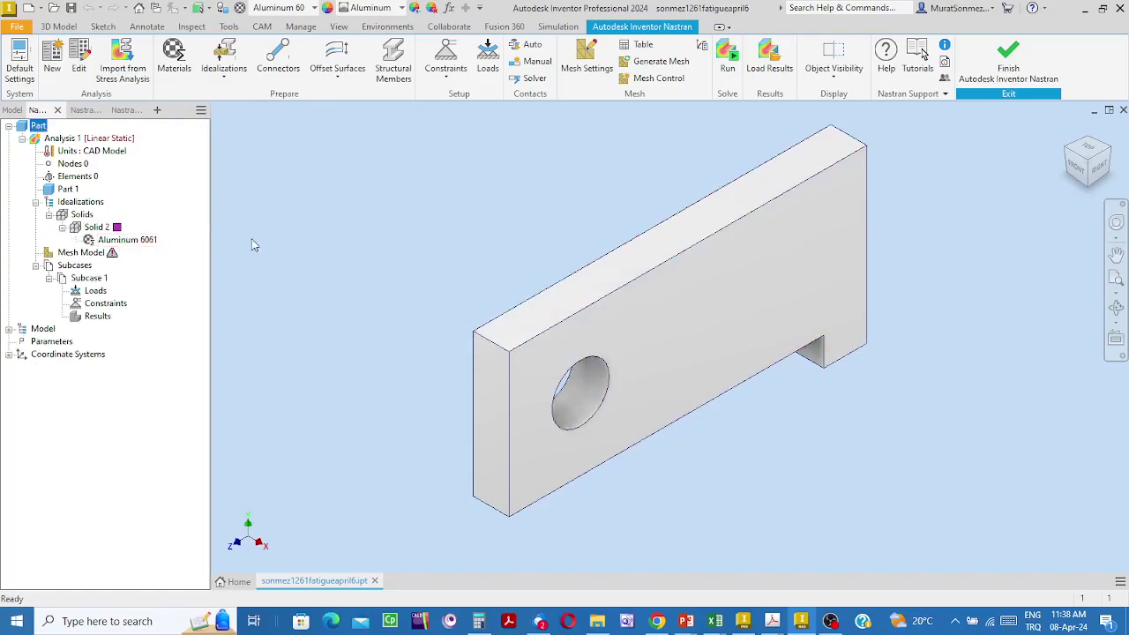
{"action": "left_click", "coordinate": [35, 202]}
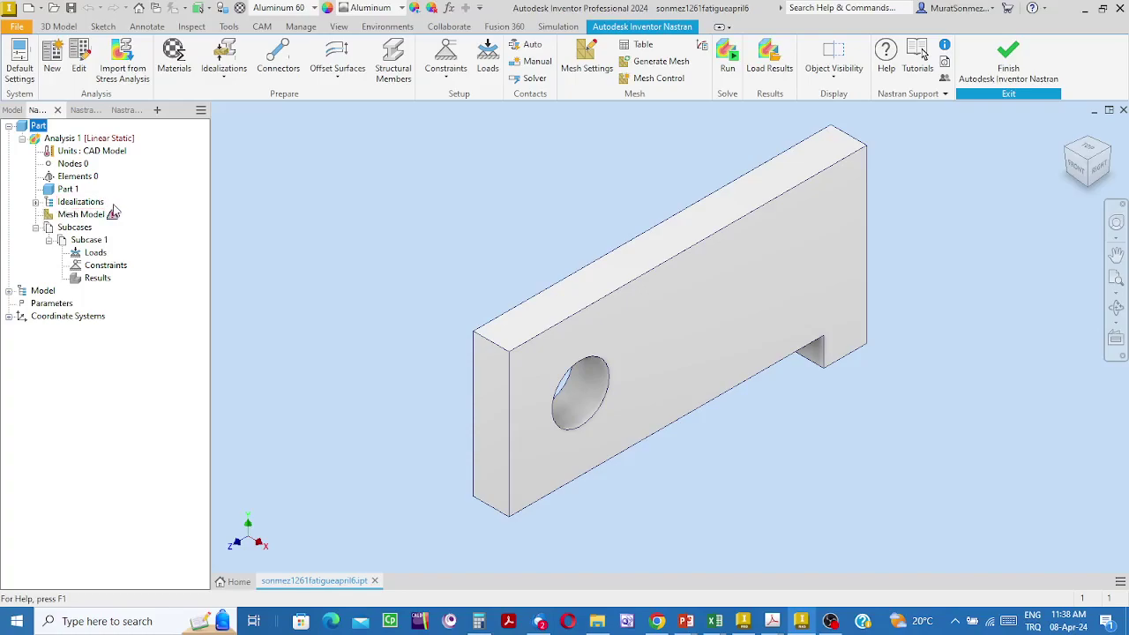
{"action": "left_click", "coordinate": [35, 202]}
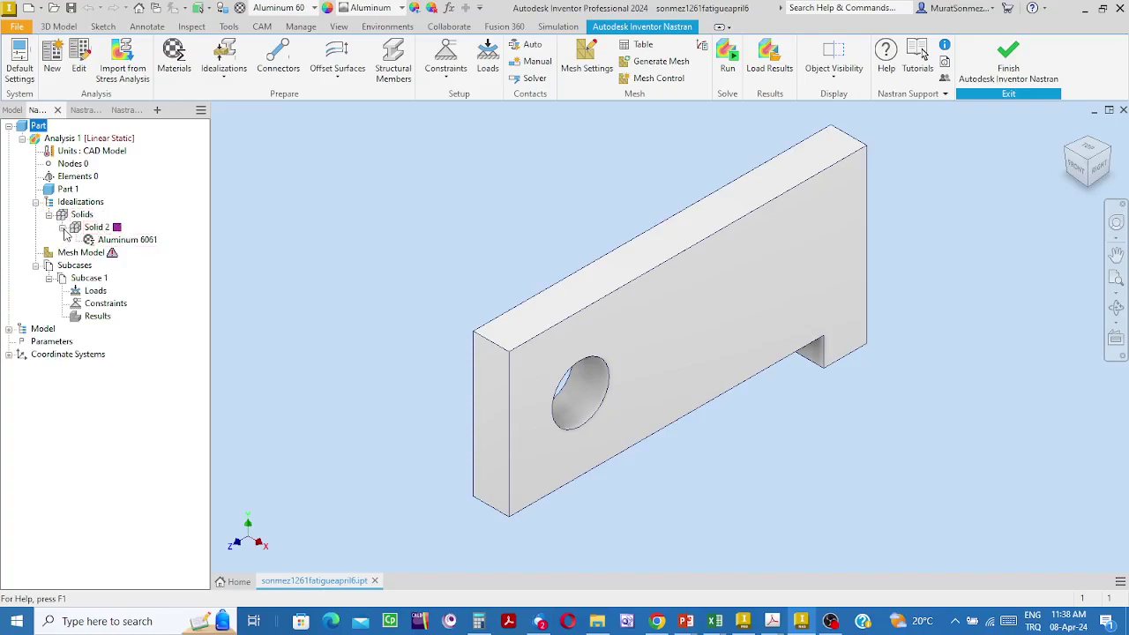
Review the Aluminum 6061 material properties assigned to the solid idealization, and close them without changes
{"action": "left_click", "coordinate": [63, 228]}
{"action": "left_click", "coordinate": [62, 228]}
{"action": "right_click", "coordinate": [123, 241]}
{"action": "left_click", "coordinate": [152, 247]}
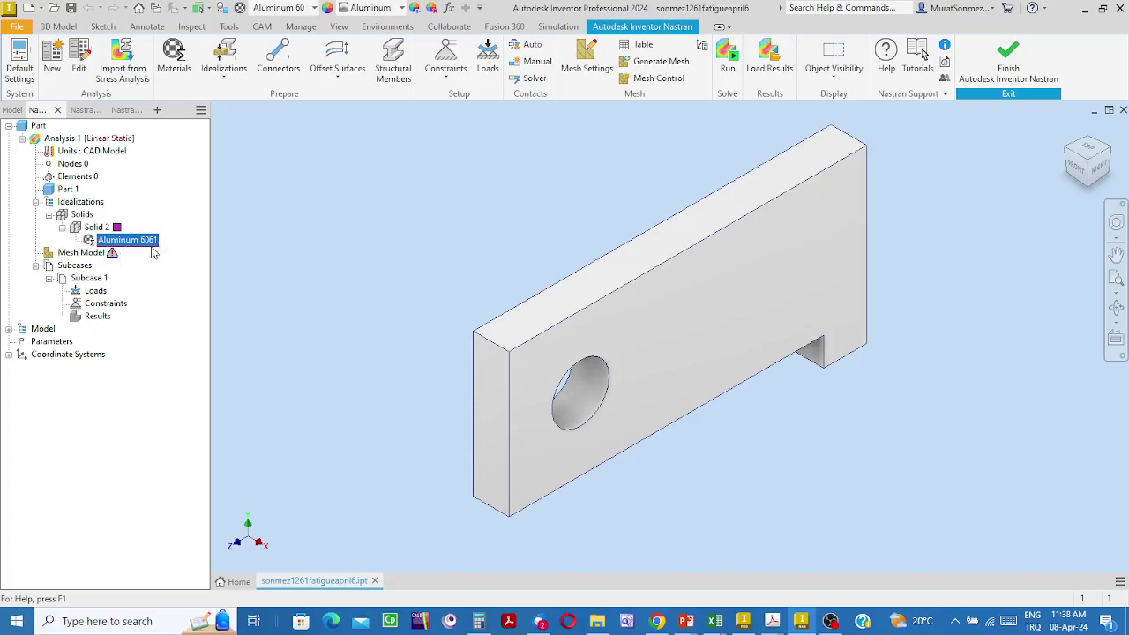
{"action": "double_click", "coordinate": [128, 243]}
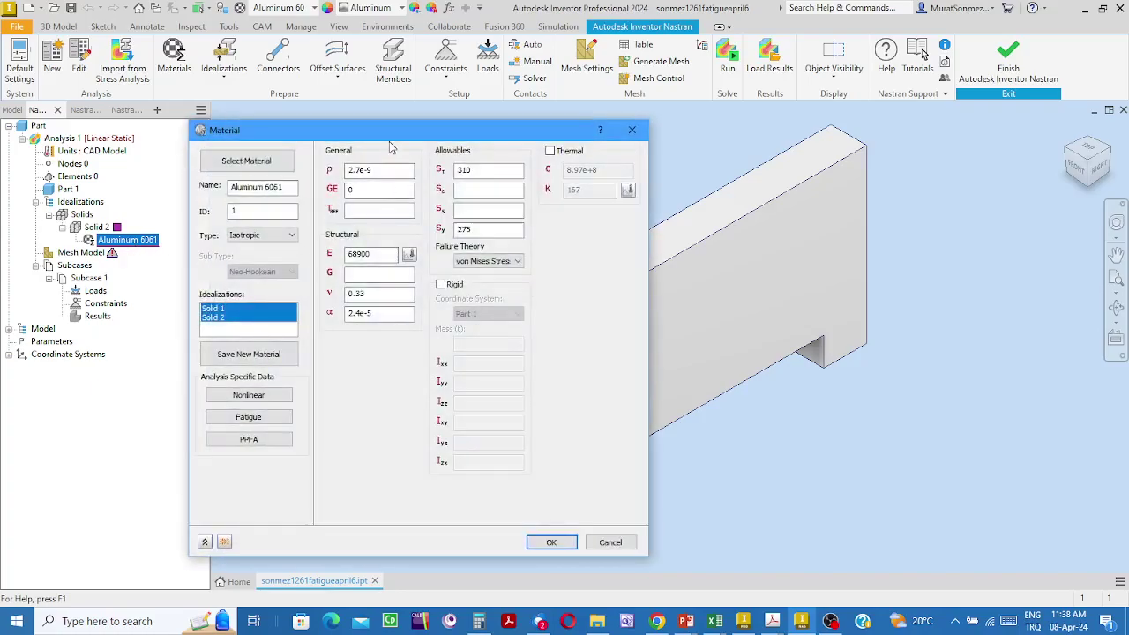
{"action": "left_click_drag", "start_coordinate": [382, 131], "coordinate": [429, 64]}
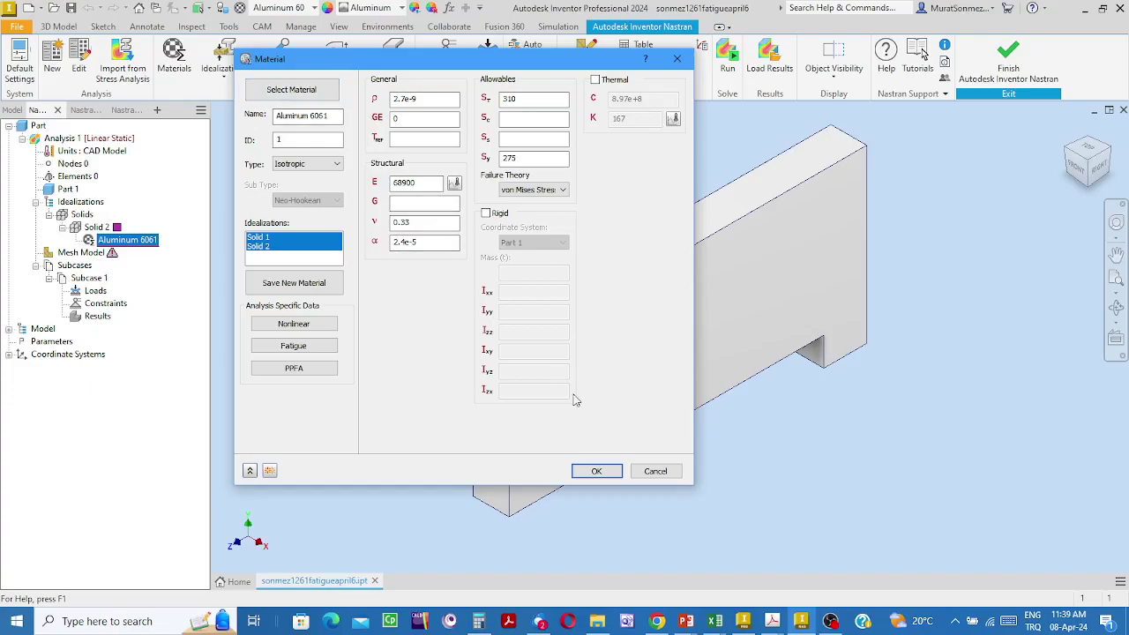
{"action": "left_click", "coordinate": [656, 472]}
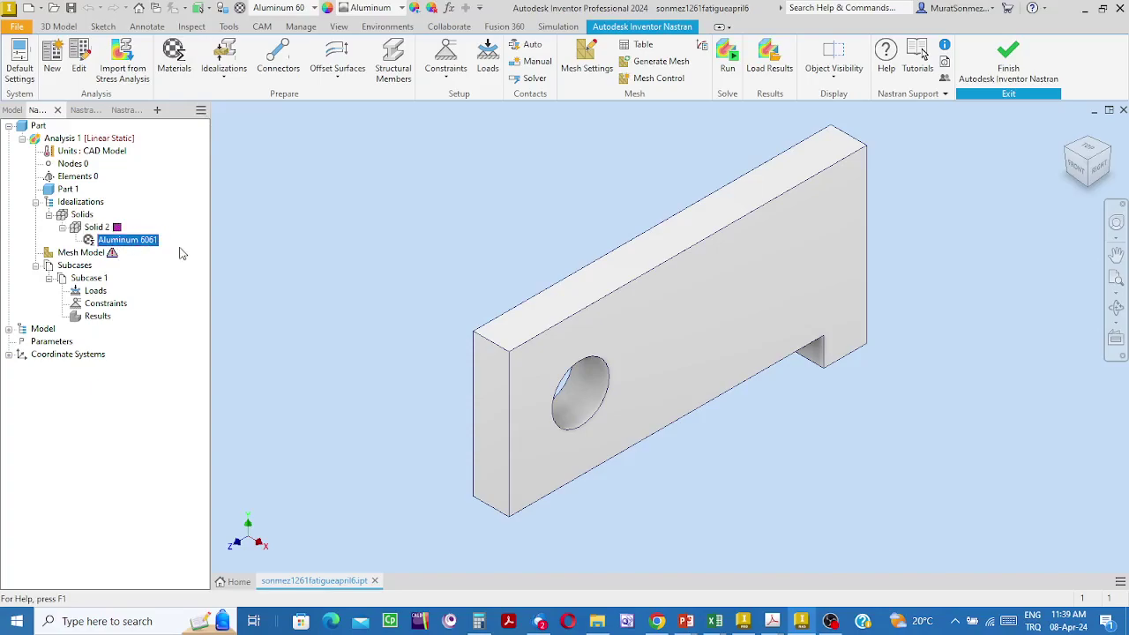
Add a fixed structural constraint to the inner cylindrical face of the hole for Subcase 1
{"action": "mouse_move", "coordinate": [148, 256]}
{"action": "left_click", "coordinate": [447, 54]}
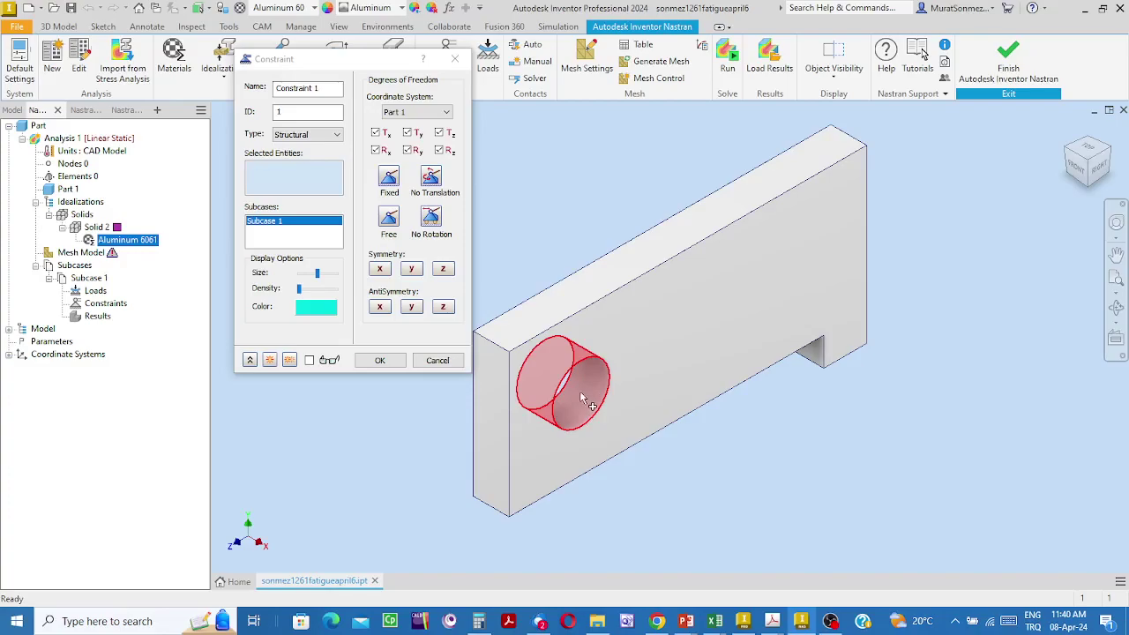
{"action": "left_click", "coordinate": [393, 190]}
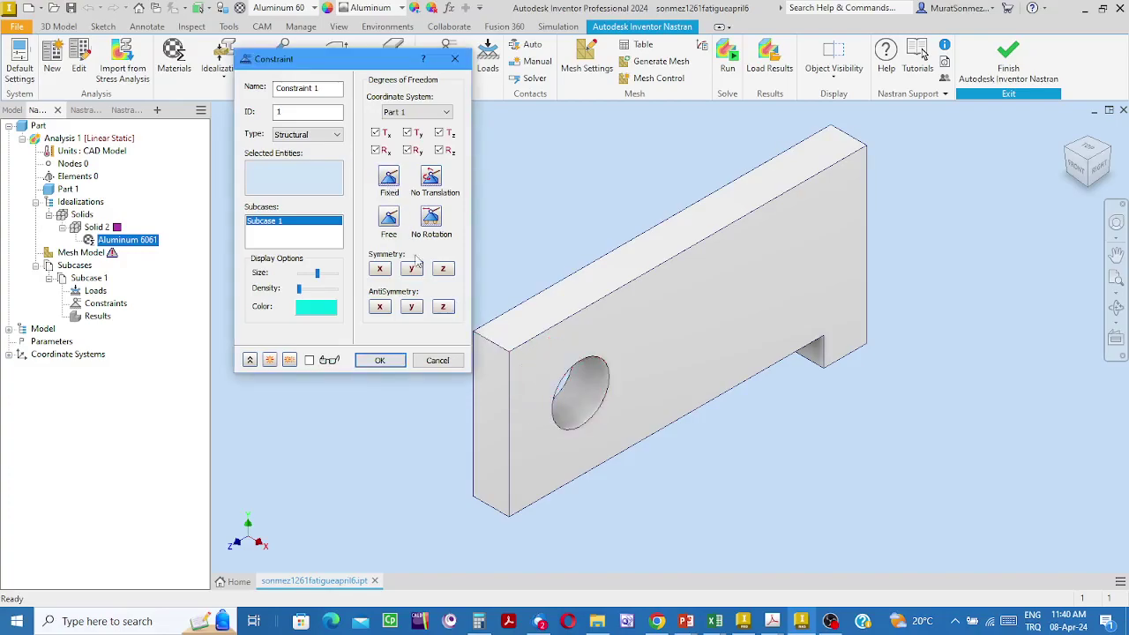
{"action": "left_click", "coordinate": [582, 400]}
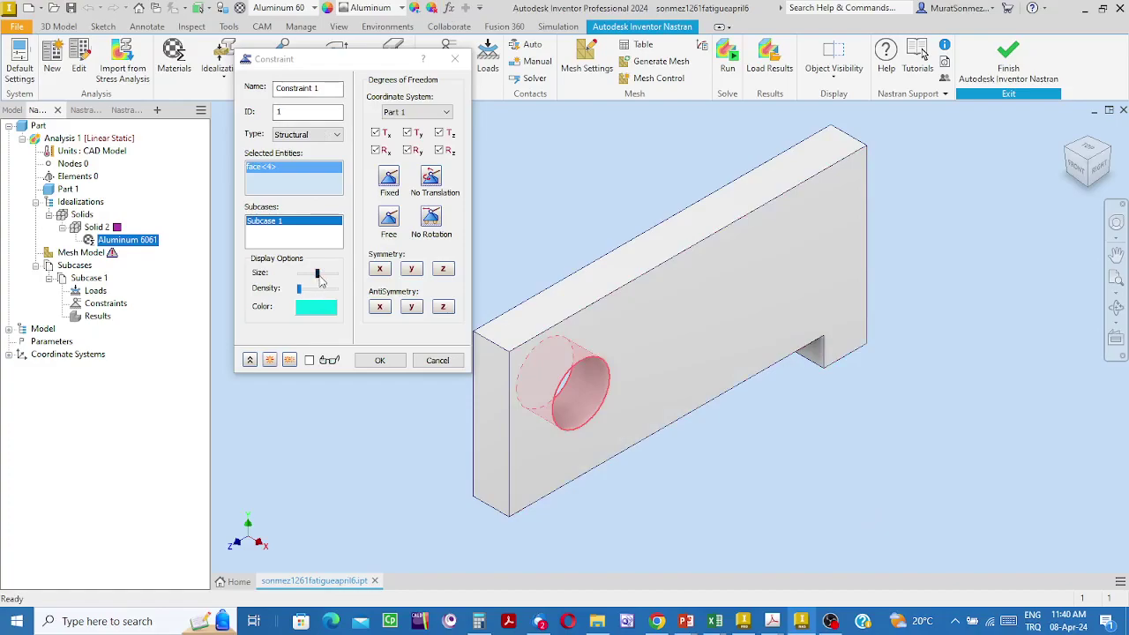
{"action": "left_click", "coordinate": [385, 361]}
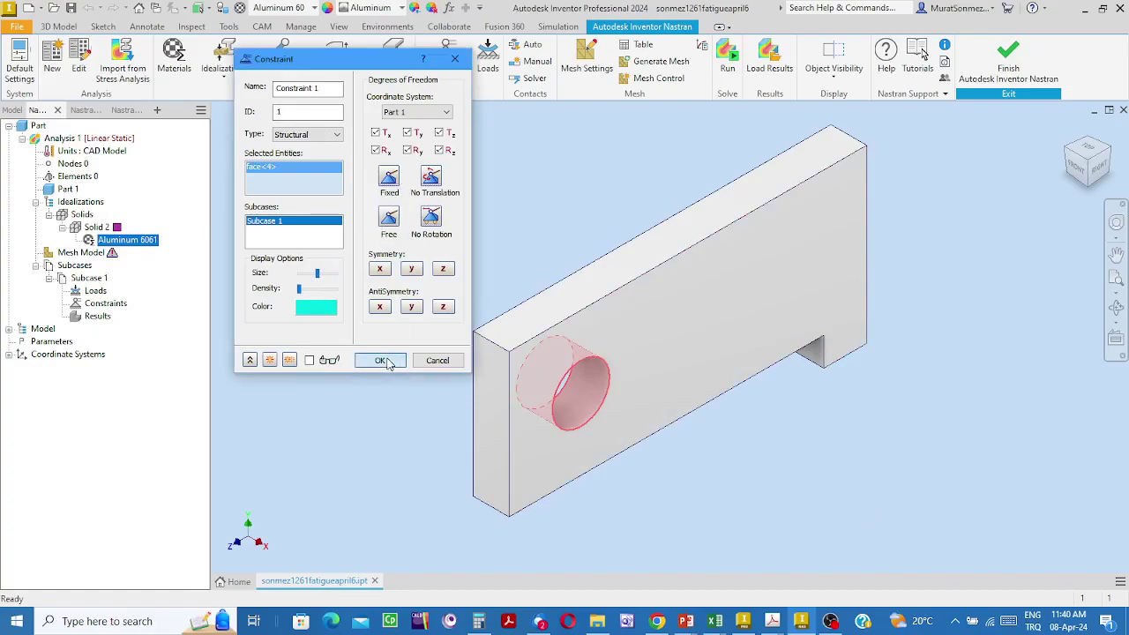
{"action": "left_click", "coordinate": [385, 360]}
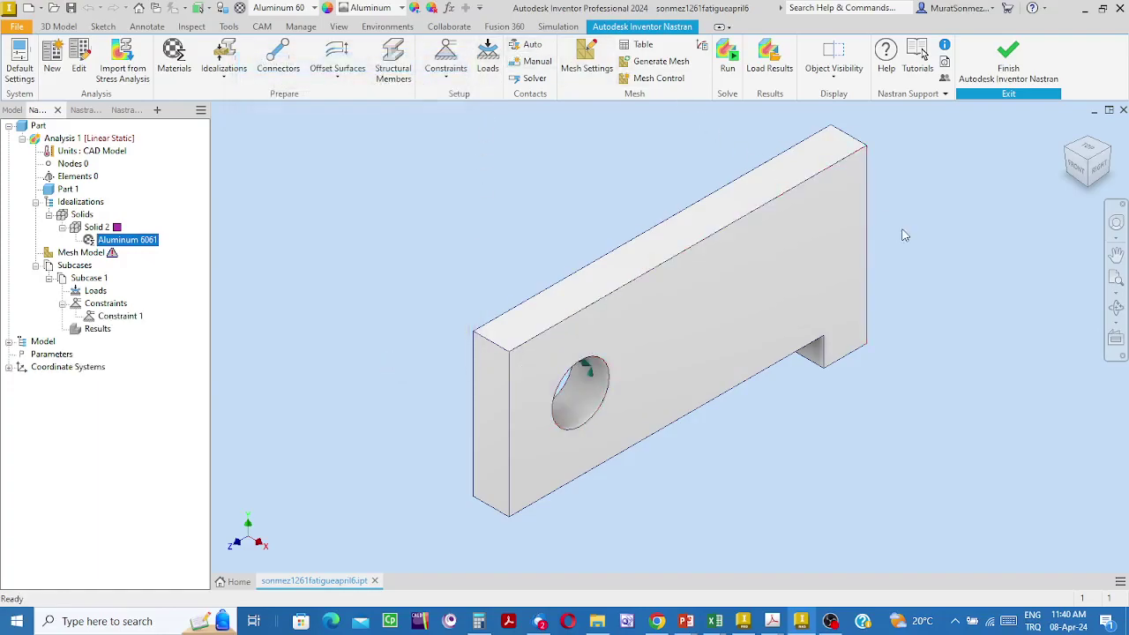
Start a force load for Subcase 1 and assign it to the underside face of the end tab
{"action": "left_click_drag", "start_coordinate": [1090, 176], "coordinate": [843, 537]}
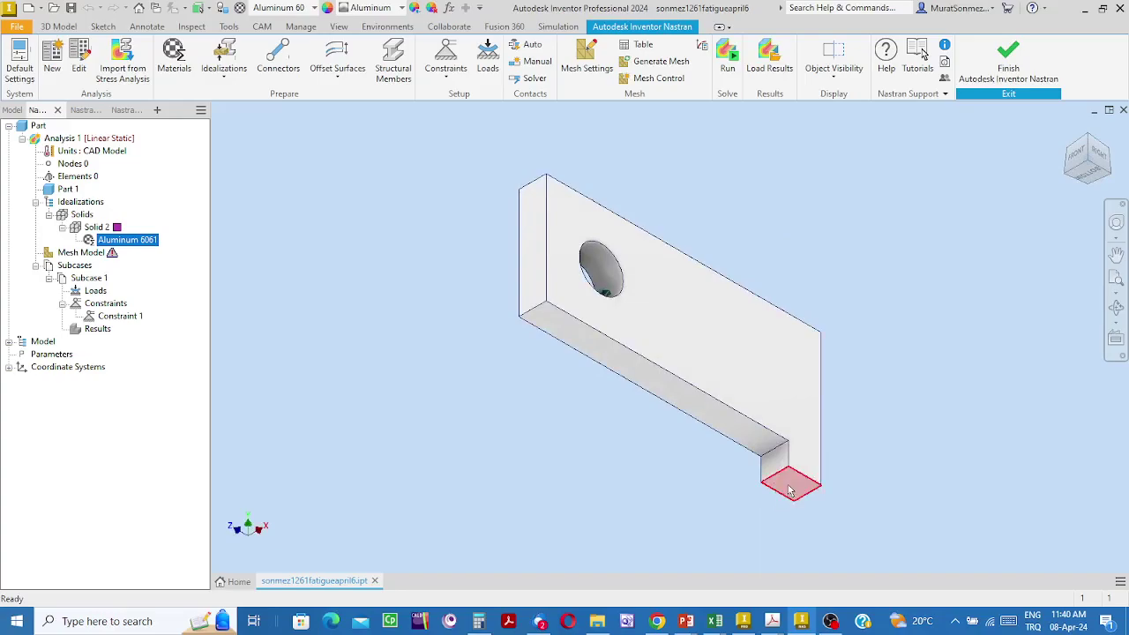
{"action": "middle_click_drag", "start_coordinate": [894, 446], "coordinate": [849, 383]}
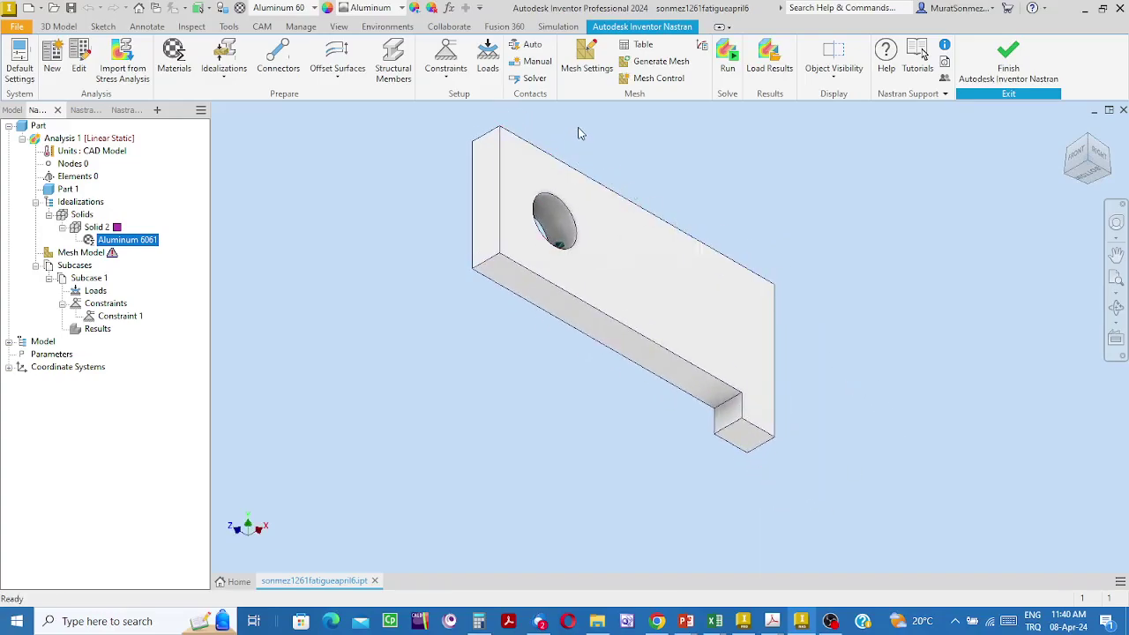
{"action": "left_click", "coordinate": [488, 62]}
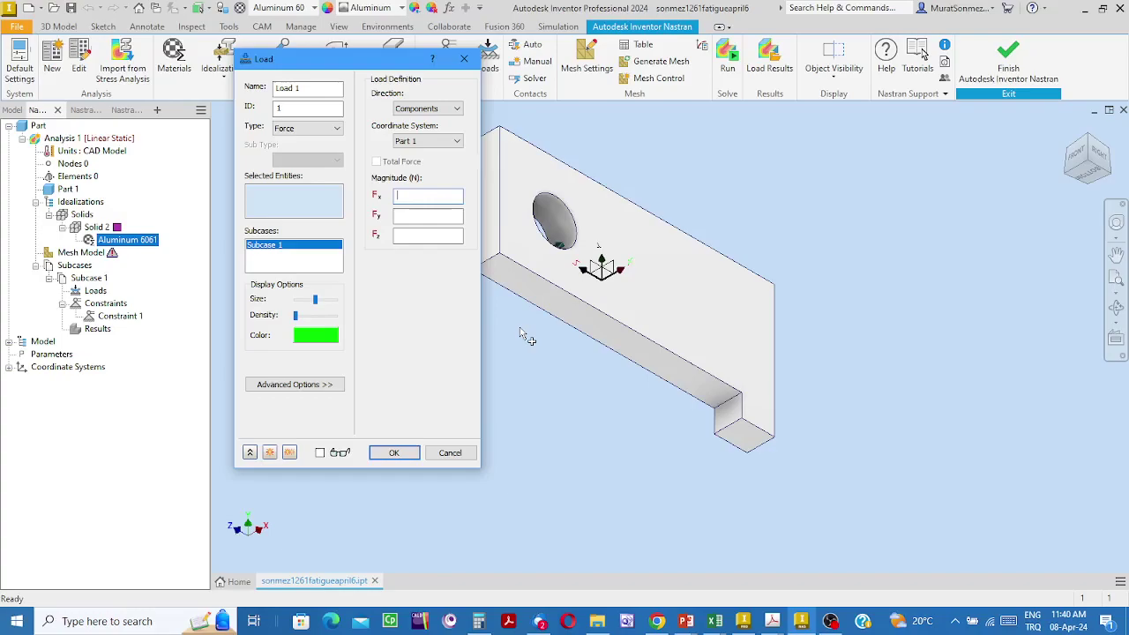
{"action": "left_click", "coordinate": [752, 430]}
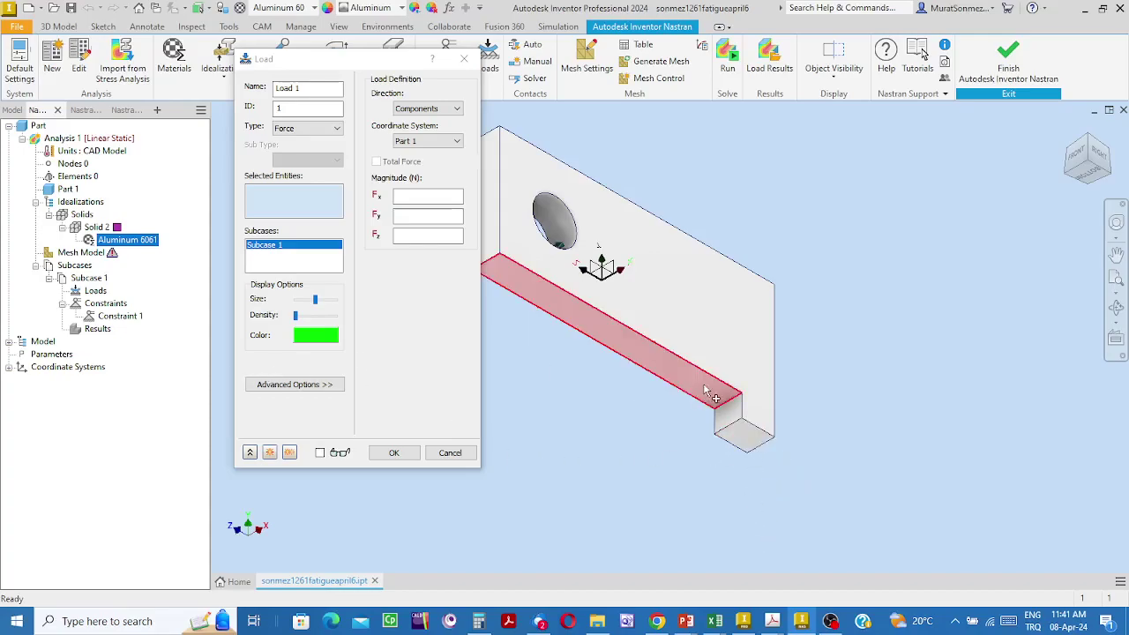
{"action": "left_click", "coordinate": [743, 441]}
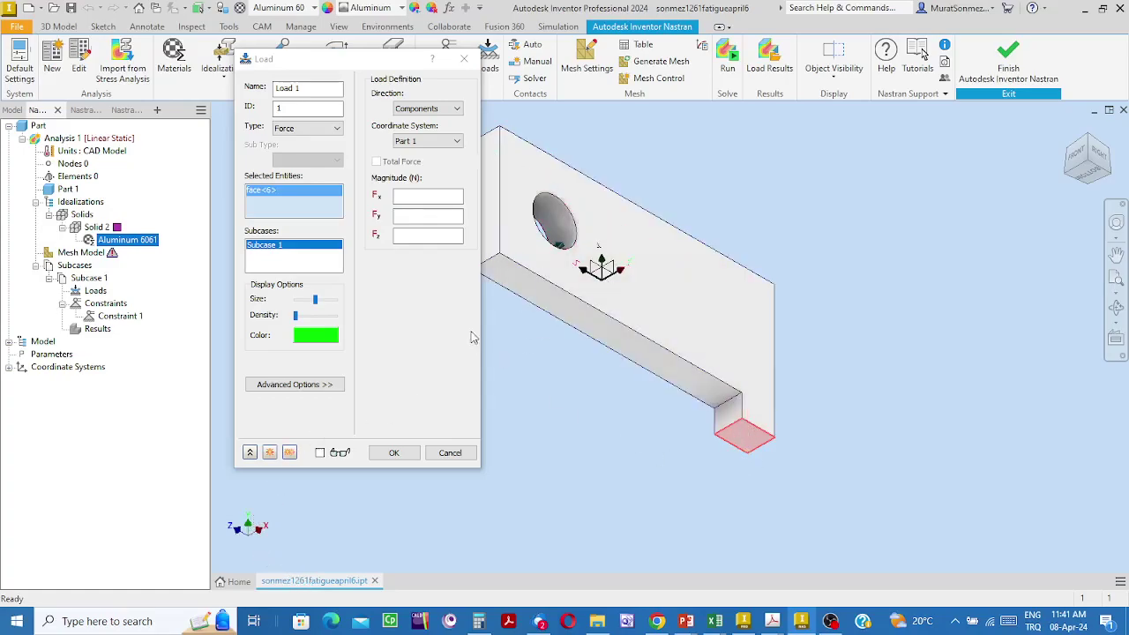
Set the load's Fy component to 1000 N, slightly increase its display density, and create the load
{"action": "left_click", "coordinate": [422, 219]}
{"action": "left_click", "coordinate": [421, 220]}
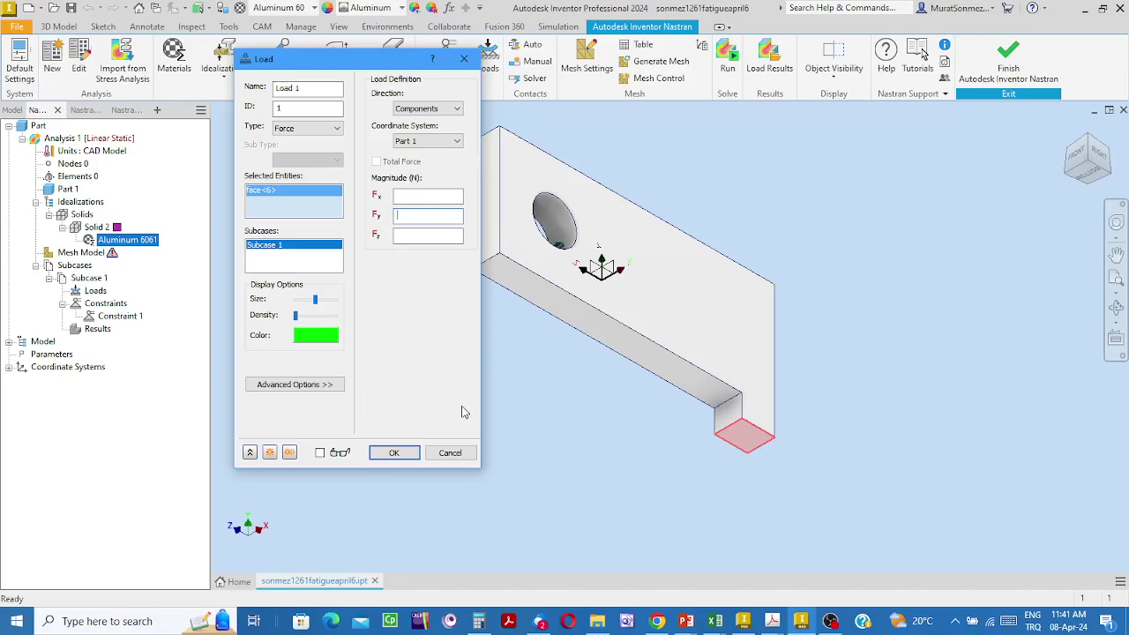
{"action": "type", "text": "5"}
{"action": "key", "text": "BackSpace"}
{"action": "key", "text": "BackSpace"}
{"action": "type", "text": "100"}
{"action": "left_click_drag", "start_coordinate": [297, 316], "coordinate": [302, 316]}
{"action": "left_click", "coordinate": [393, 451]}
{"action": "mouse_move", "coordinate": [307, 317]}
{"action": "left_mouse_down"}
{"action": "mouse_move", "coordinate": [333, 320]}
{"action": "mouse_move", "coordinate": [300, 327]}
{"action": "left_mouse_up"}
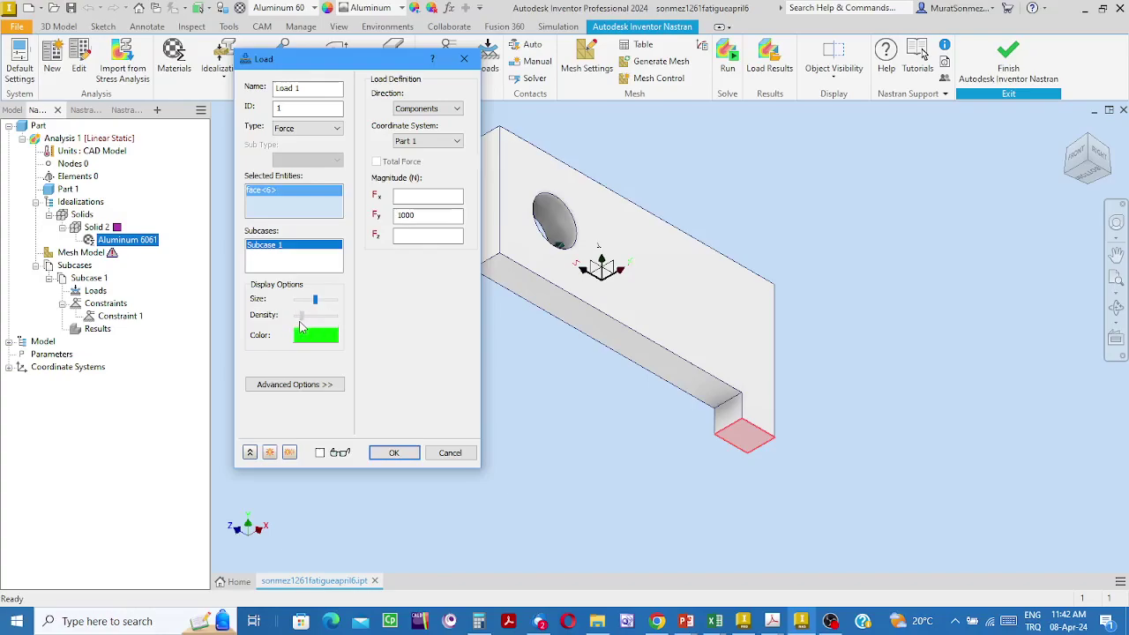
{"action": "left_click", "coordinate": [391, 453]}
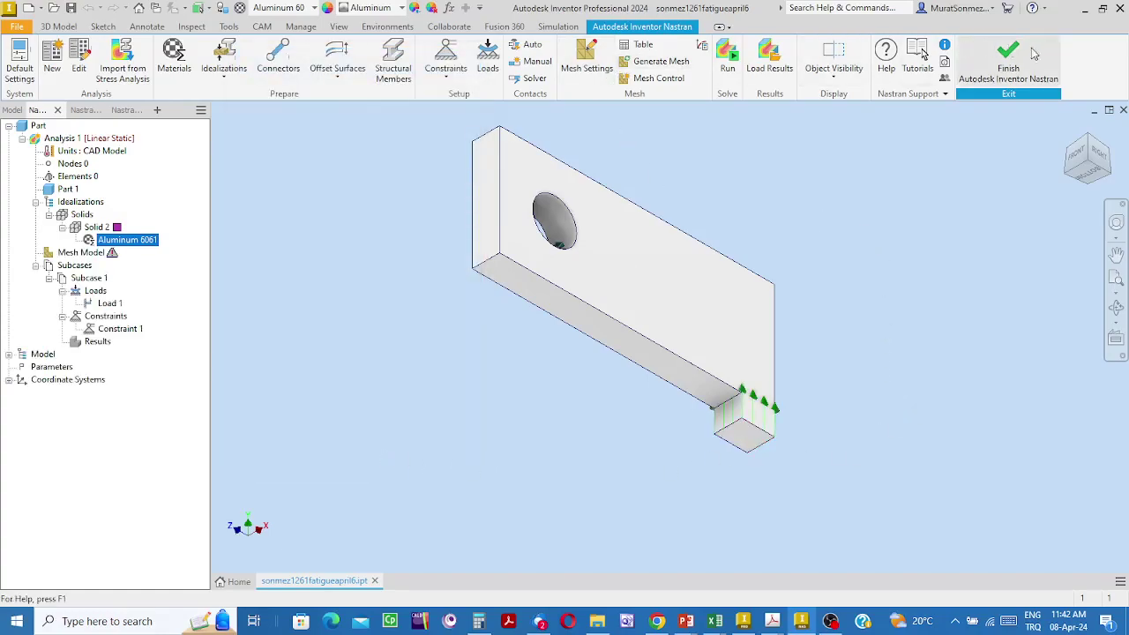
Generate the mesh with the default settings and run the linear static analysis through to its results
{"action": "left_click", "coordinate": [1088, 159]}
{"action": "middle_click_drag", "start_coordinate": [998, 218], "coordinate": [844, 315], "text": "shift"}
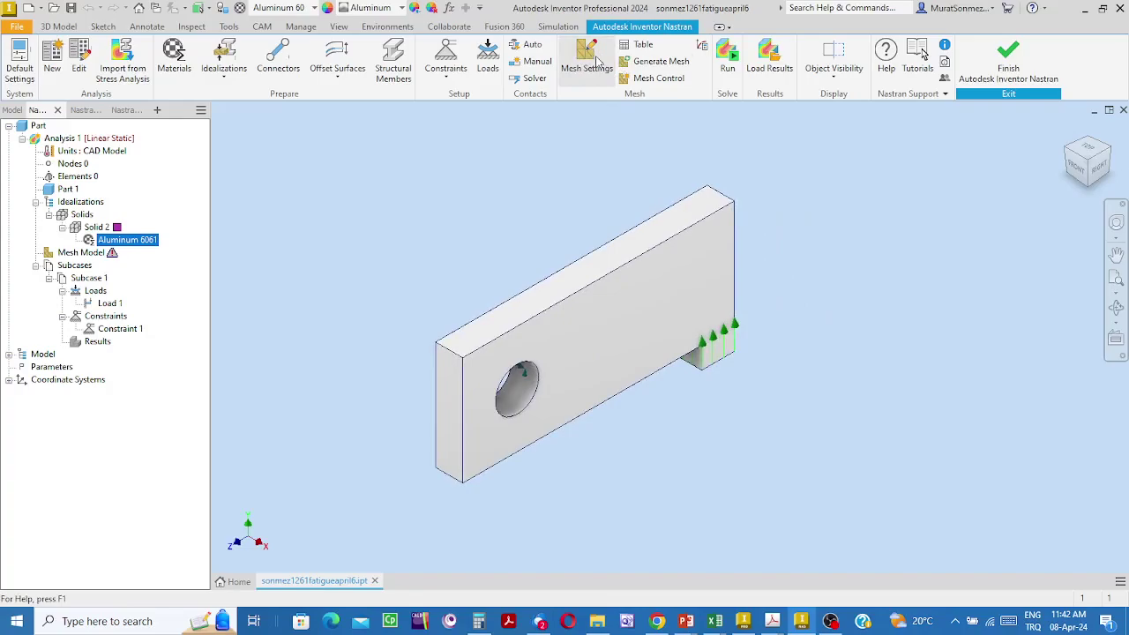
{"action": "left_click", "coordinate": [660, 61]}
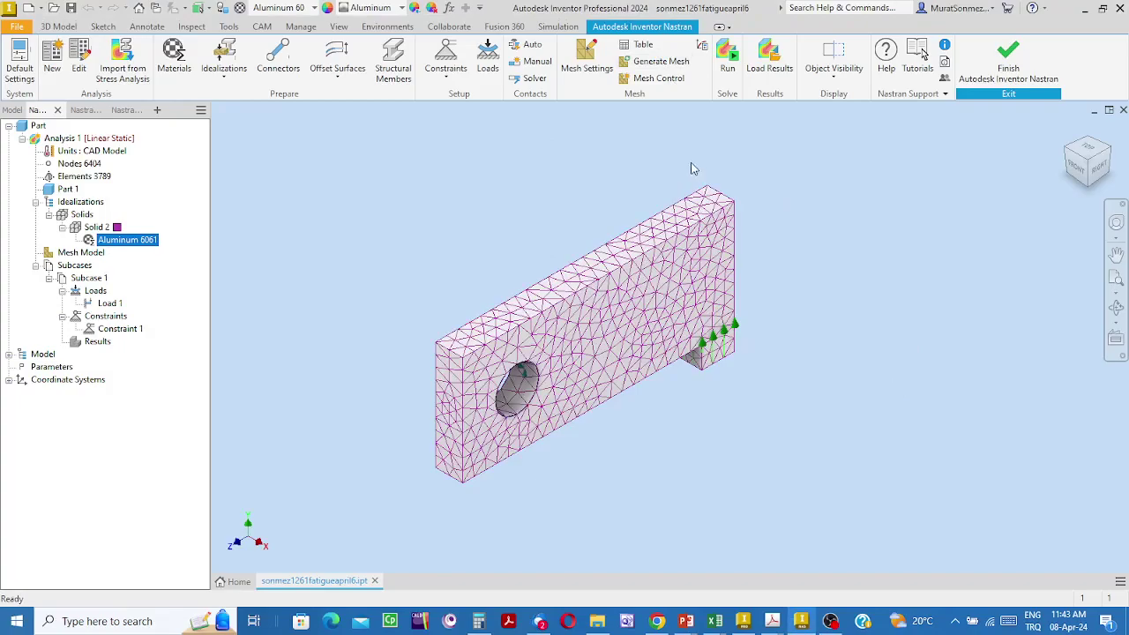
{"action": "left_click", "coordinate": [731, 56]}
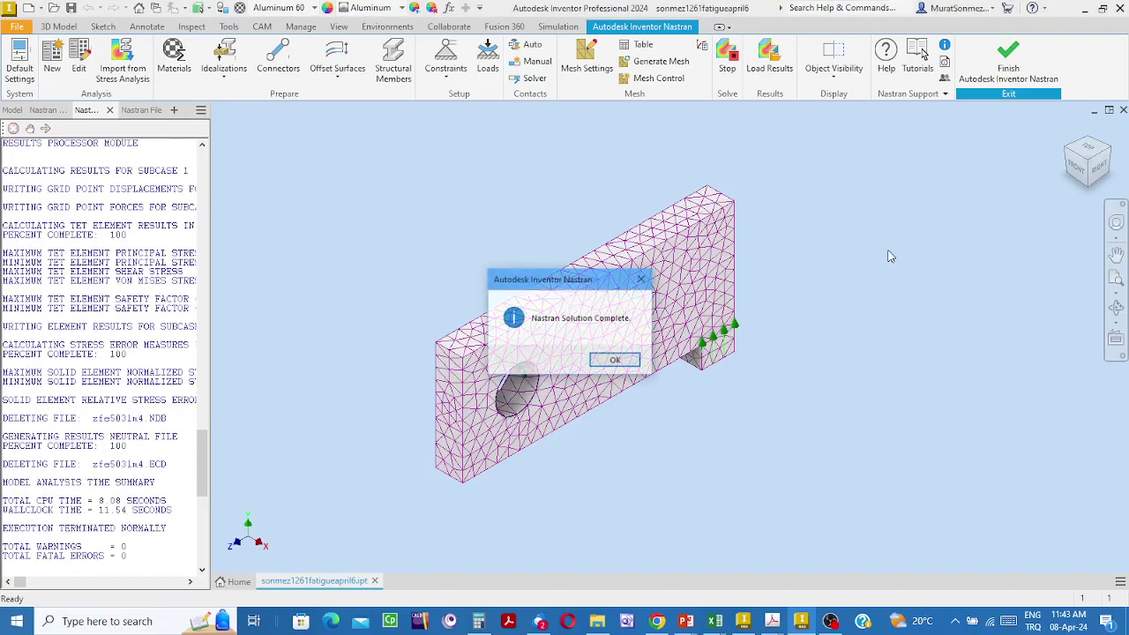
{"action": "left_click", "coordinate": [616, 362]}
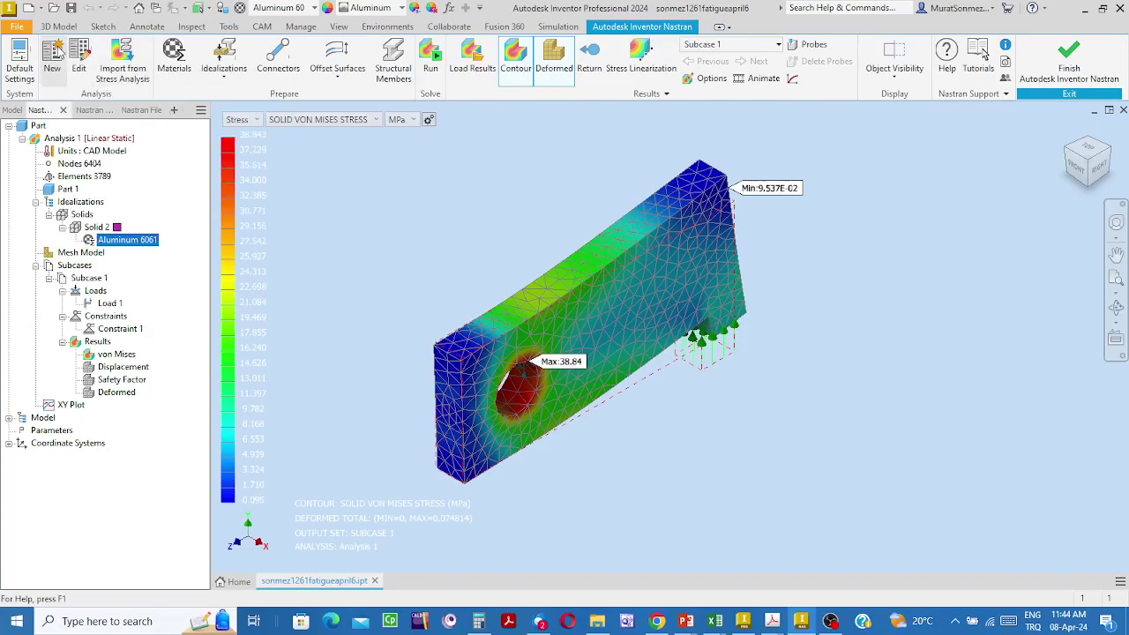
Create a new Multi-Axial Fatigue analysis using the CAD Model unit system, and return to Inventor from the fatigue presentation
{"action": "left_click", "coordinate": [52, 60]}
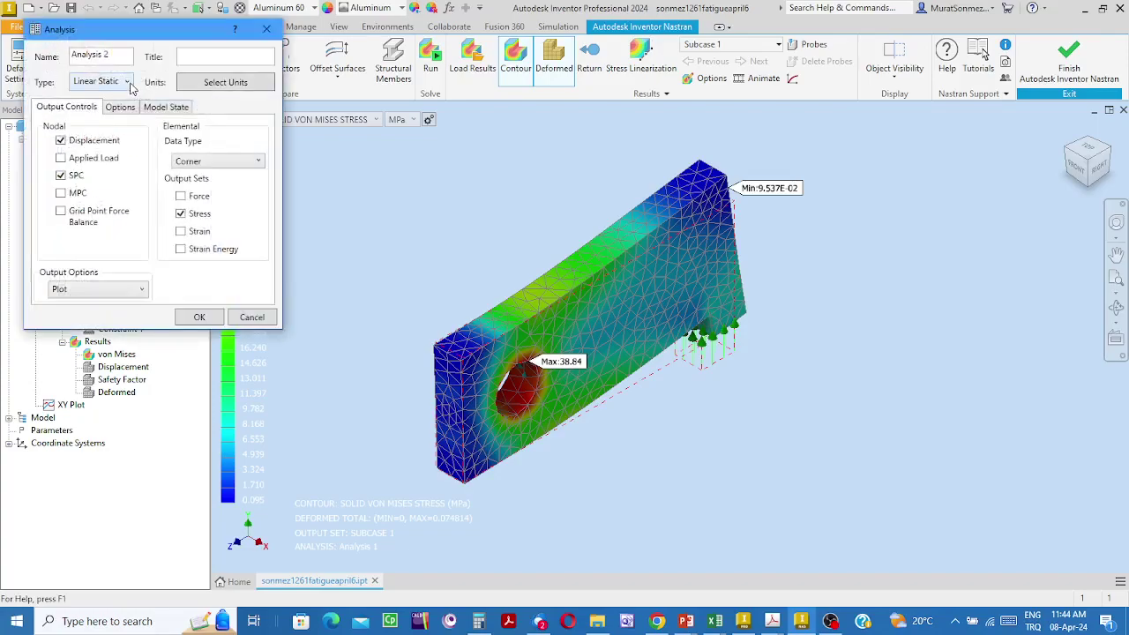
{"action": "left_click_drag", "start_coordinate": [141, 36], "coordinate": [277, 97]}
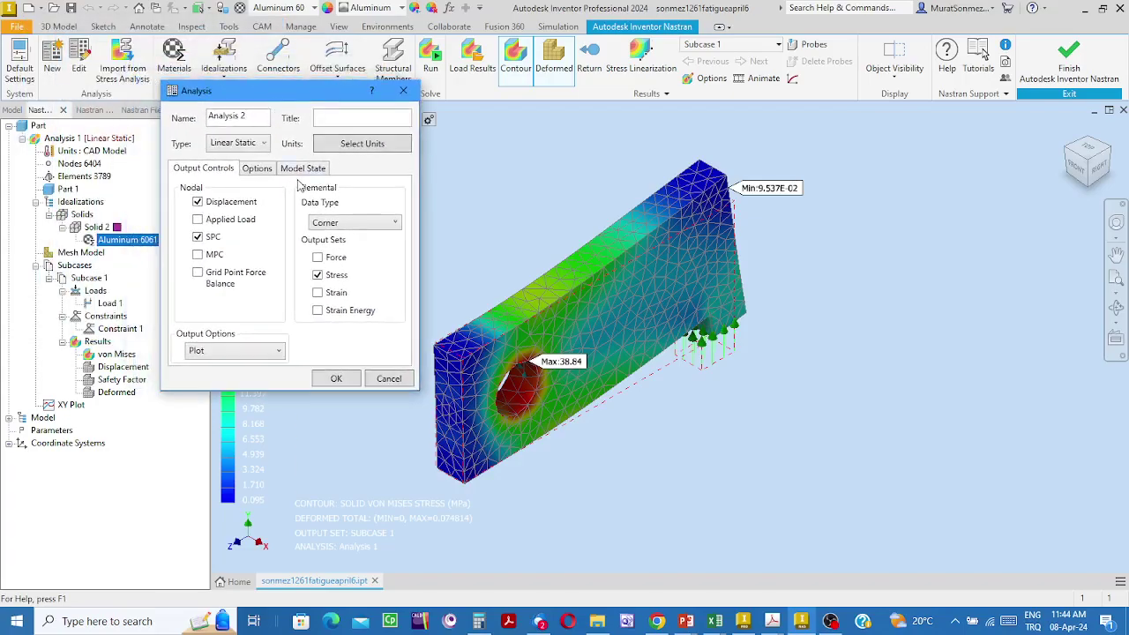
{"action": "left_click", "coordinate": [264, 143]}
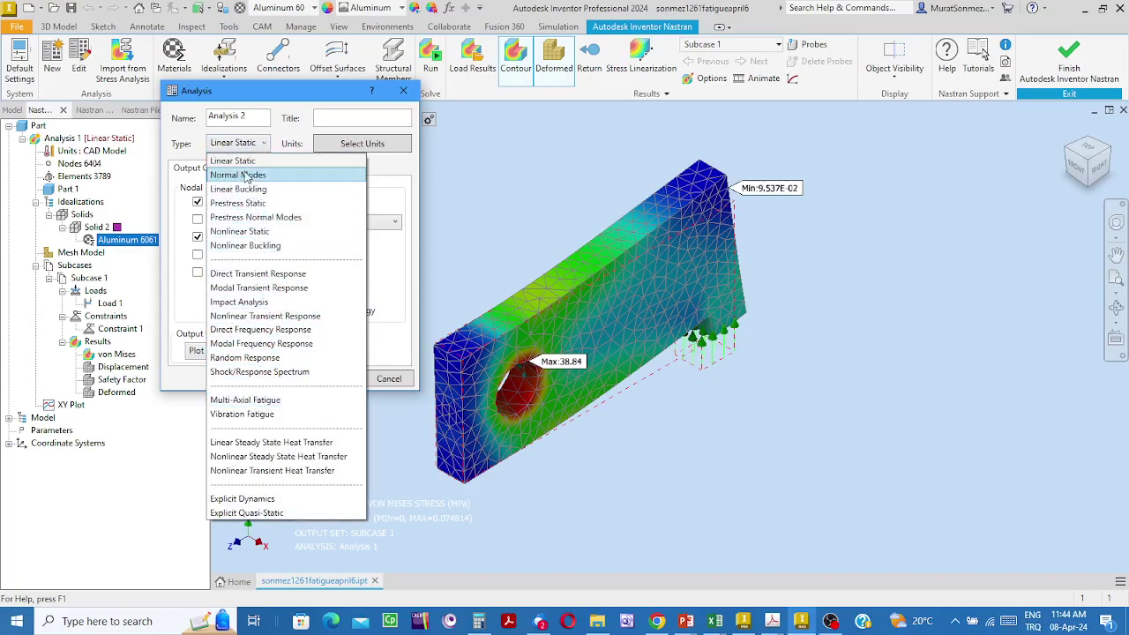
{"action": "left_click", "coordinate": [255, 402]}
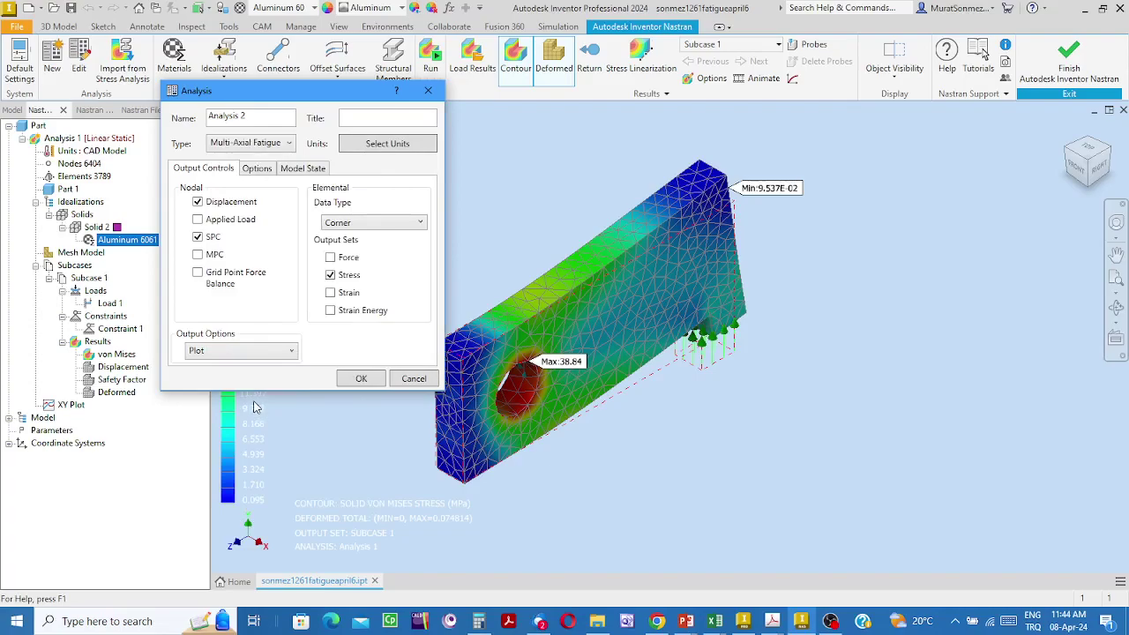
{"action": "left_click", "coordinate": [388, 144]}
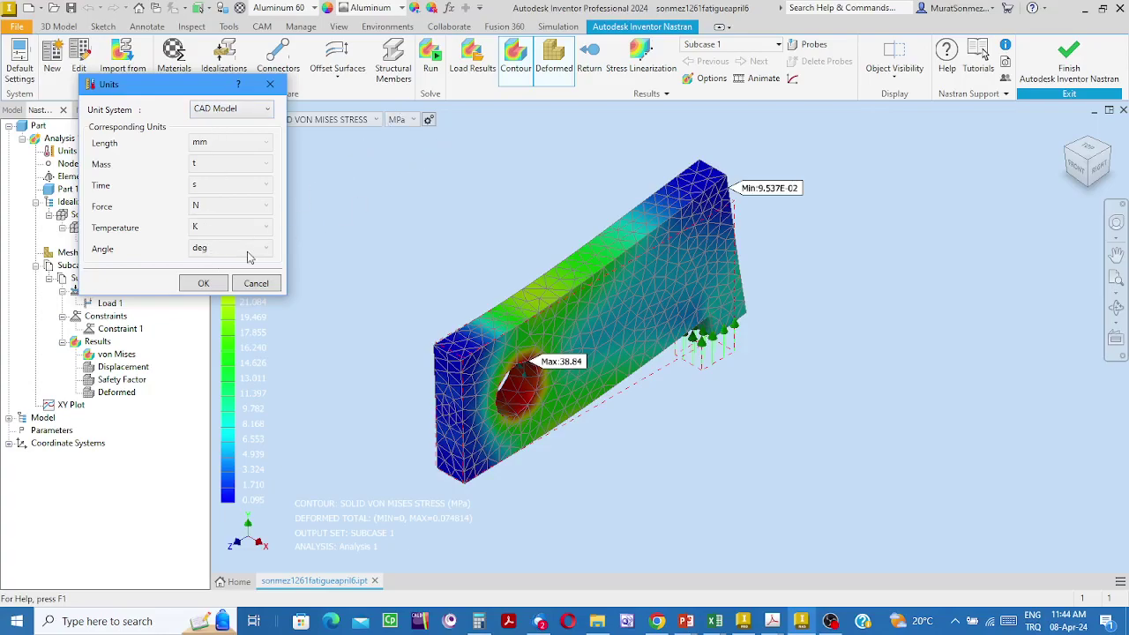
{"action": "left_click", "coordinate": [203, 284]}
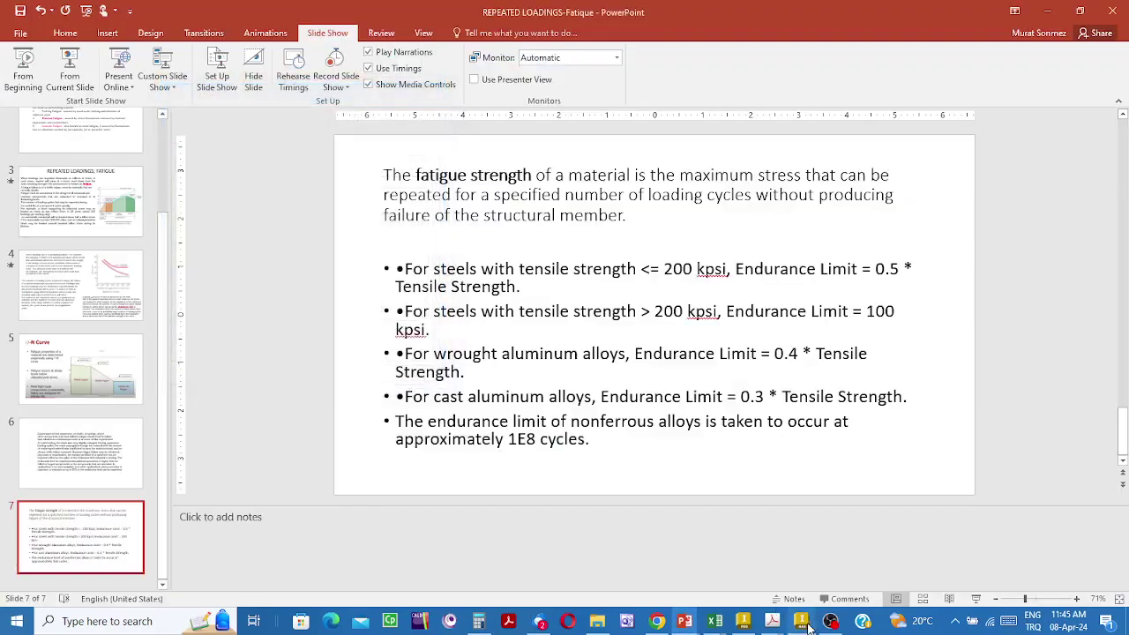
{"action": "key", "text": "alt+Tab"}
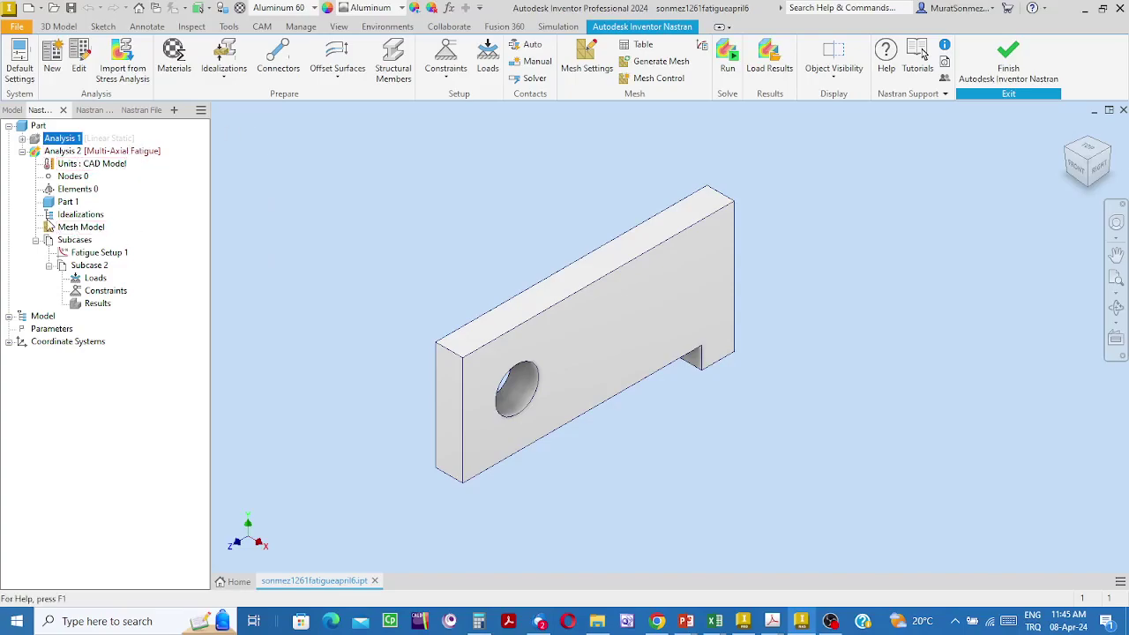
Add a Solid Elements idealization with Aluminum 6061 to the multi-axial fatigue analysis
{"action": "left_click", "coordinate": [226, 57]}
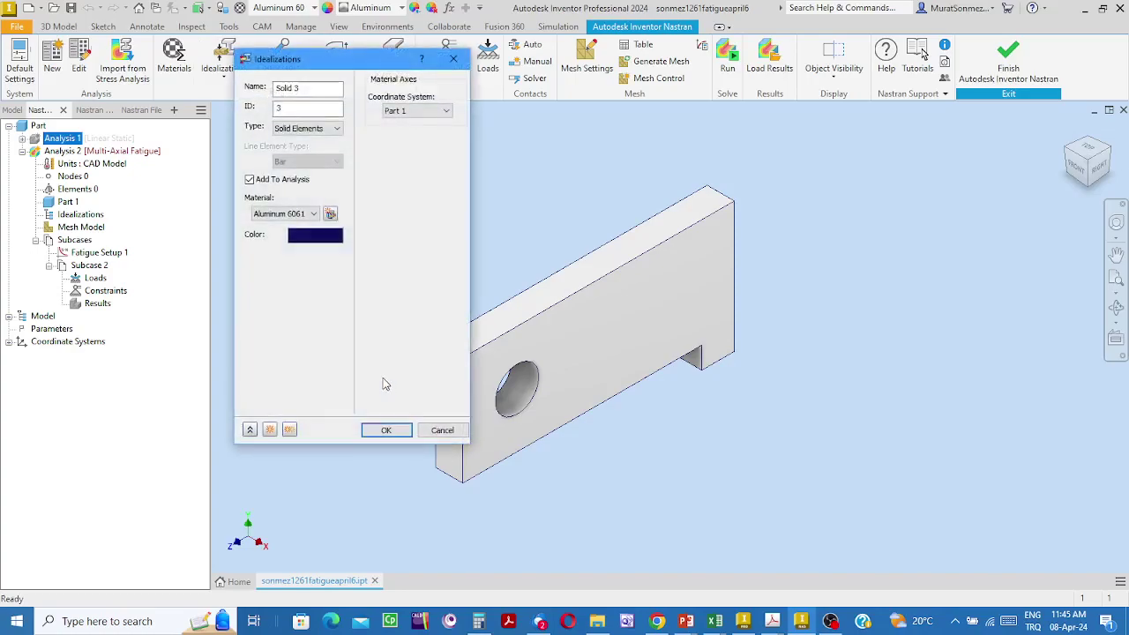
{"action": "left_click", "coordinate": [337, 129]}
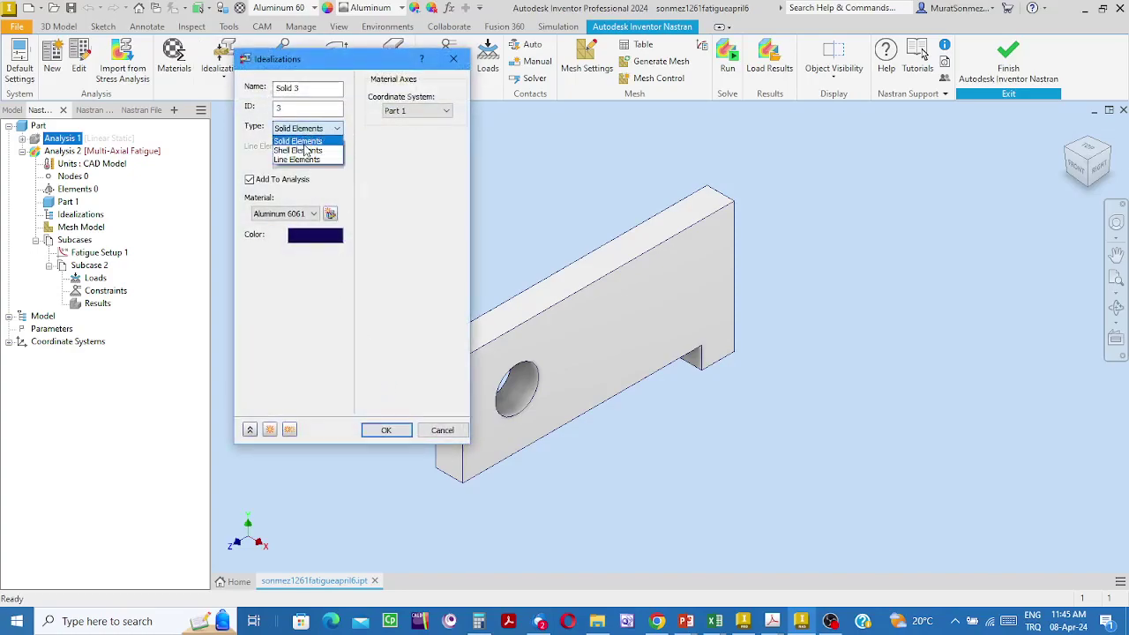
{"action": "left_click", "coordinate": [304, 142]}
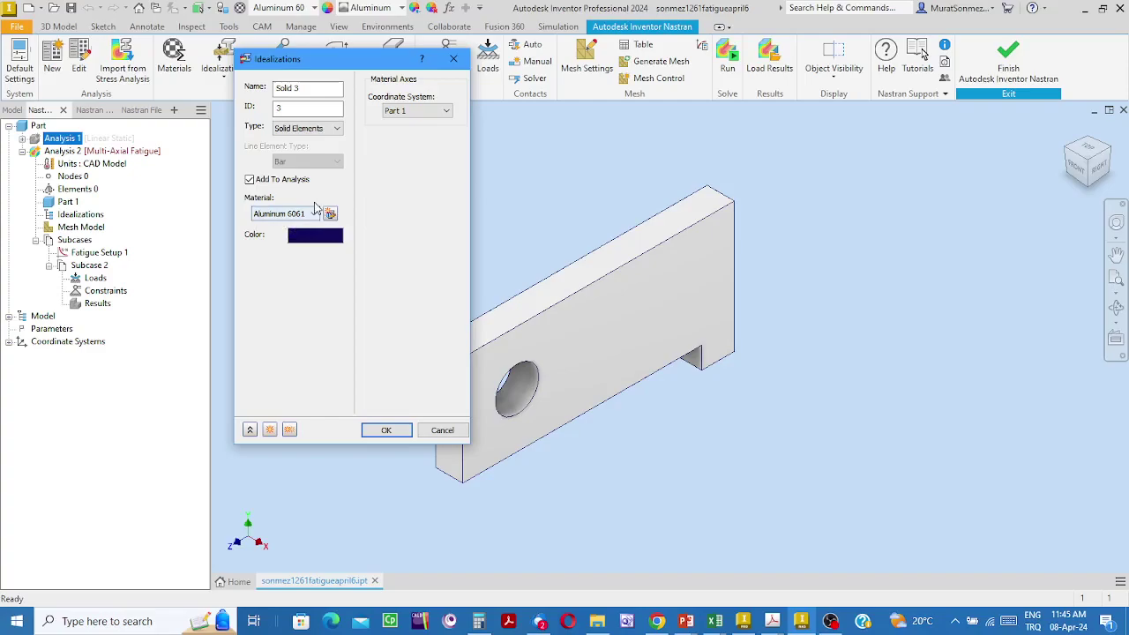
{"action": "left_click", "coordinate": [387, 431]}
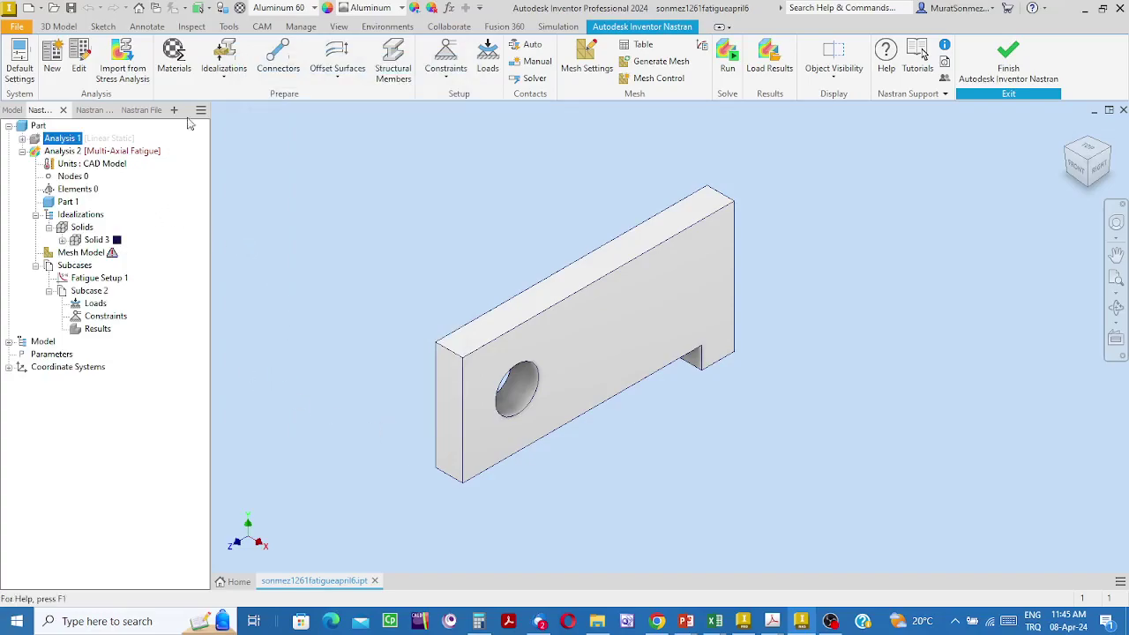
Open the fatigue data of the Aluminum 6061 material assigned to the solid idealization in the multi-axial fatigue analysis
{"action": "left_click", "coordinate": [62, 240]}
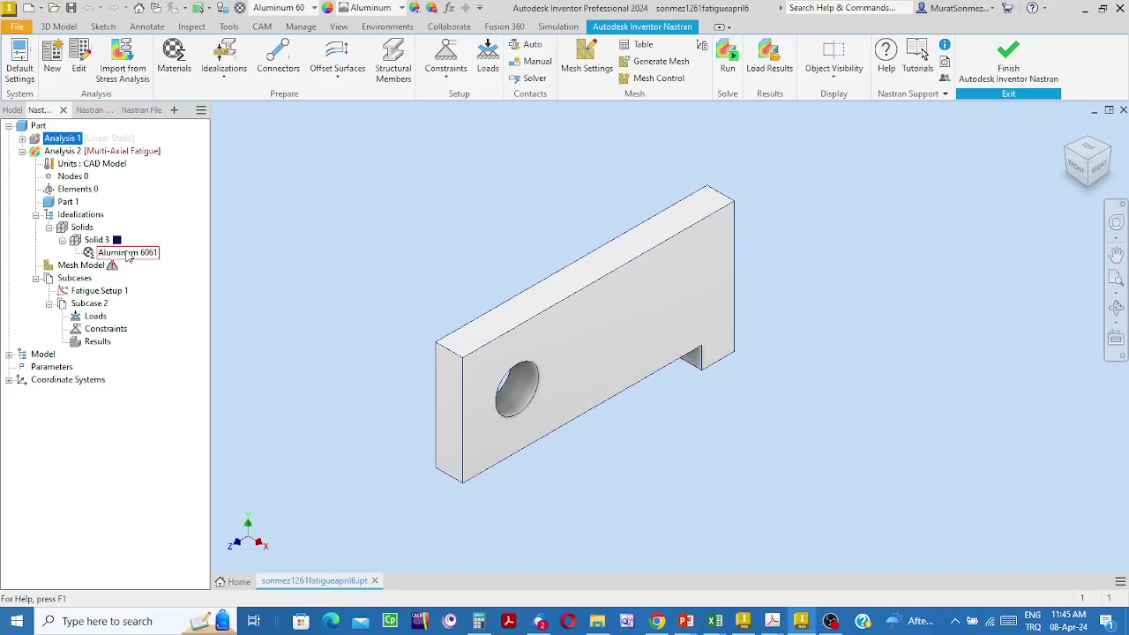
{"action": "left_click", "coordinate": [128, 253]}
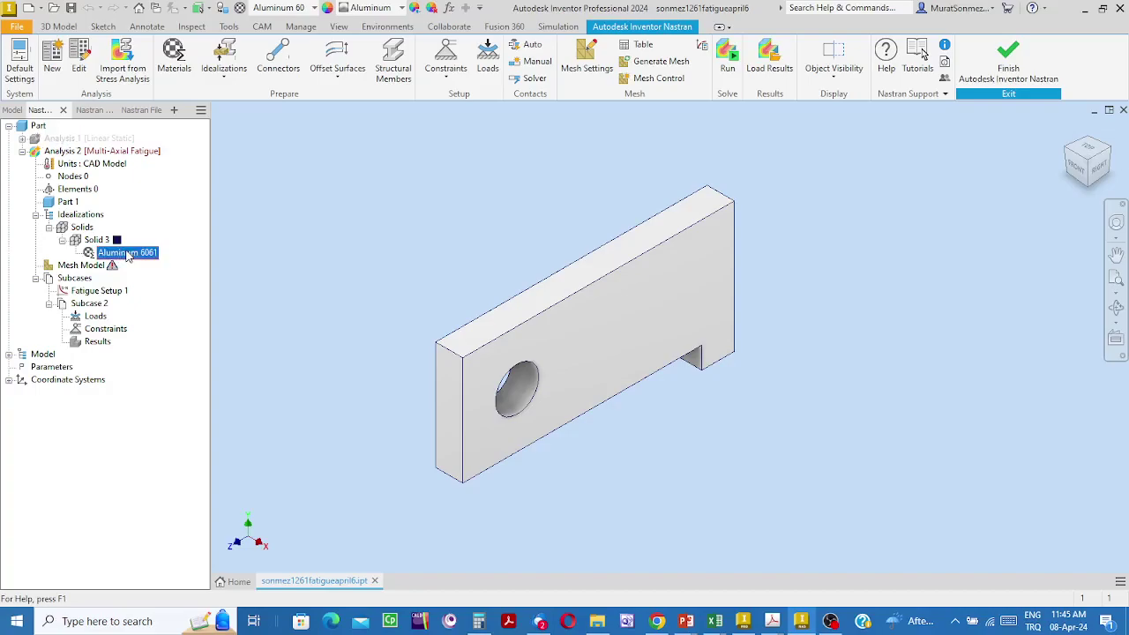
{"action": "right_click", "coordinate": [128, 254]}
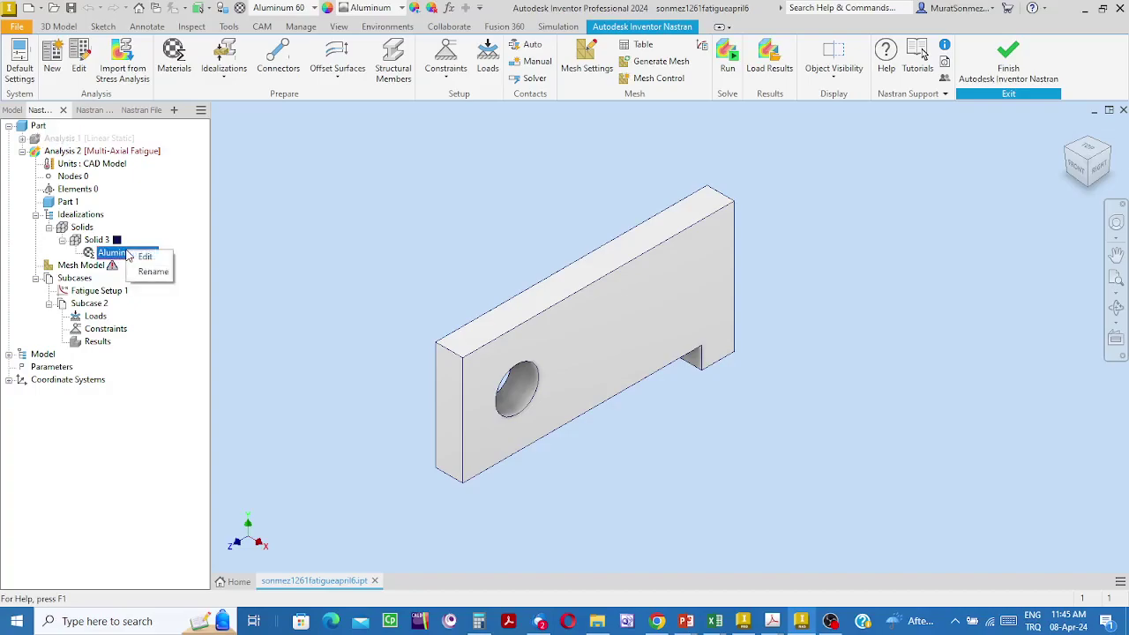
{"action": "left_click", "coordinate": [147, 259]}
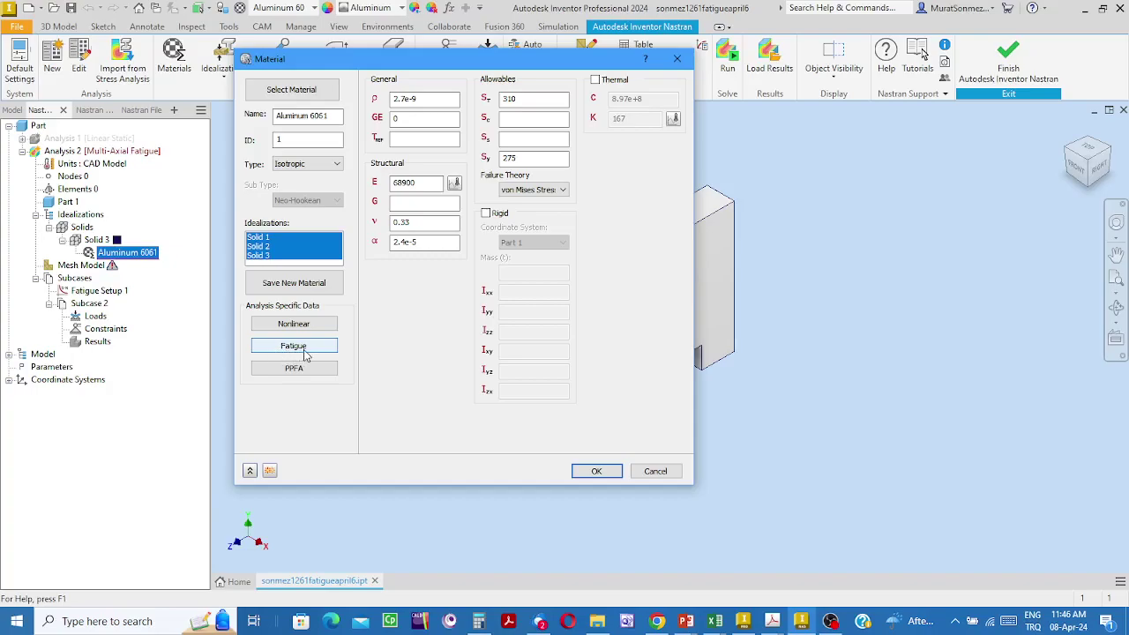
{"action": "left_click", "coordinate": [302, 352]}
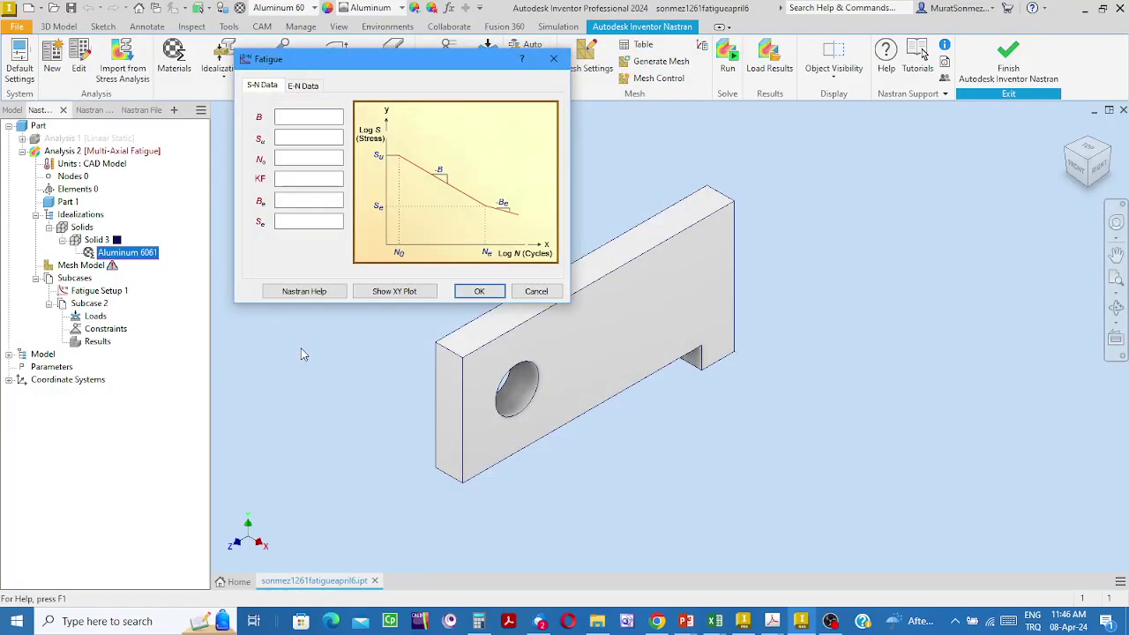
{"action": "left_click_drag", "start_coordinate": [409, 63], "coordinate": [484, 123]}
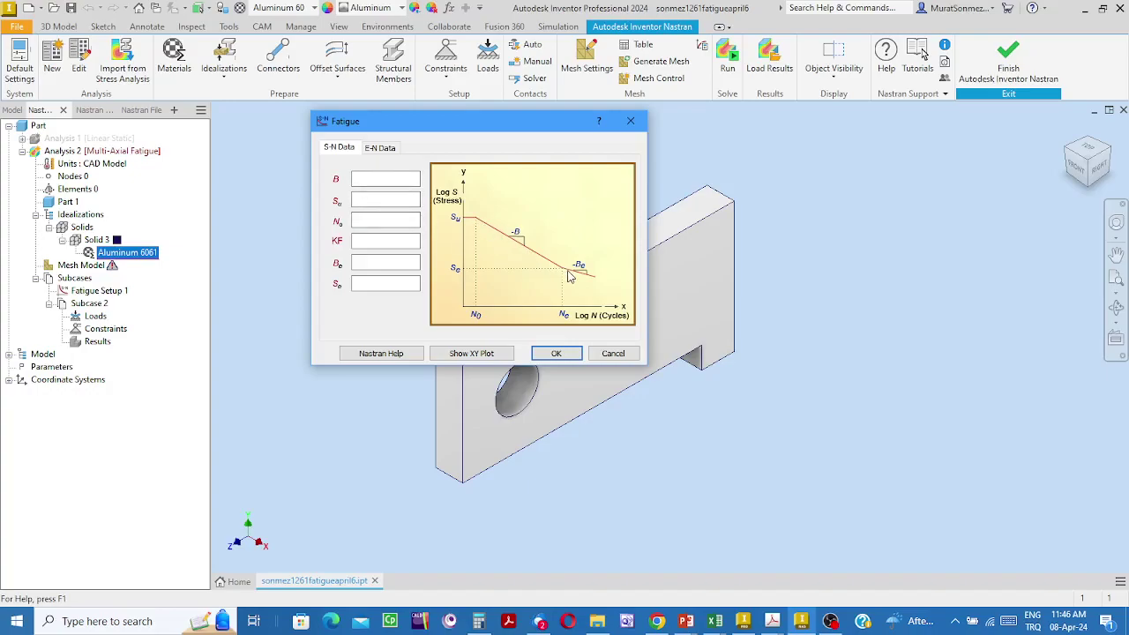
Define the material's S-N data with B 0.25, Su 310, N0 1000, Be 0.05 and Se 30, and accept the material
{"action": "left_click", "coordinate": [374, 180]}
{"action": "type", "text": "0.25"}
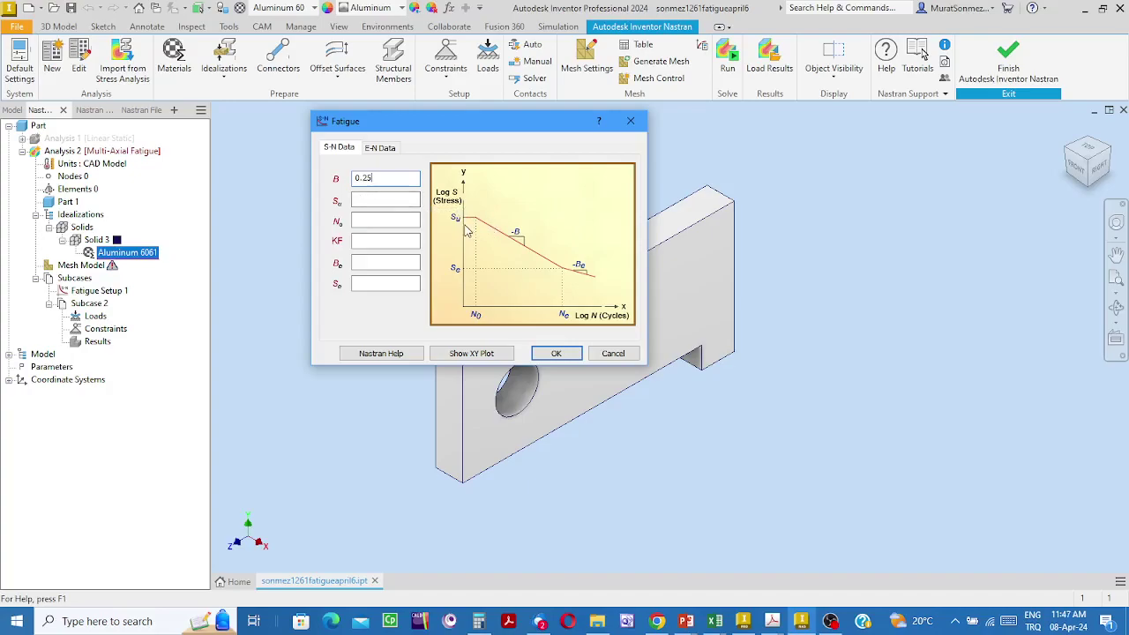
{"action": "left_click", "coordinate": [371, 201]}
{"action": "type", "text": "310"}
{"action": "left_click", "coordinate": [364, 223]}
{"action": "type", "text": "1000"}
{"action": "left_click", "coordinate": [375, 261]}
{"action": "type", "text": "0.05"}
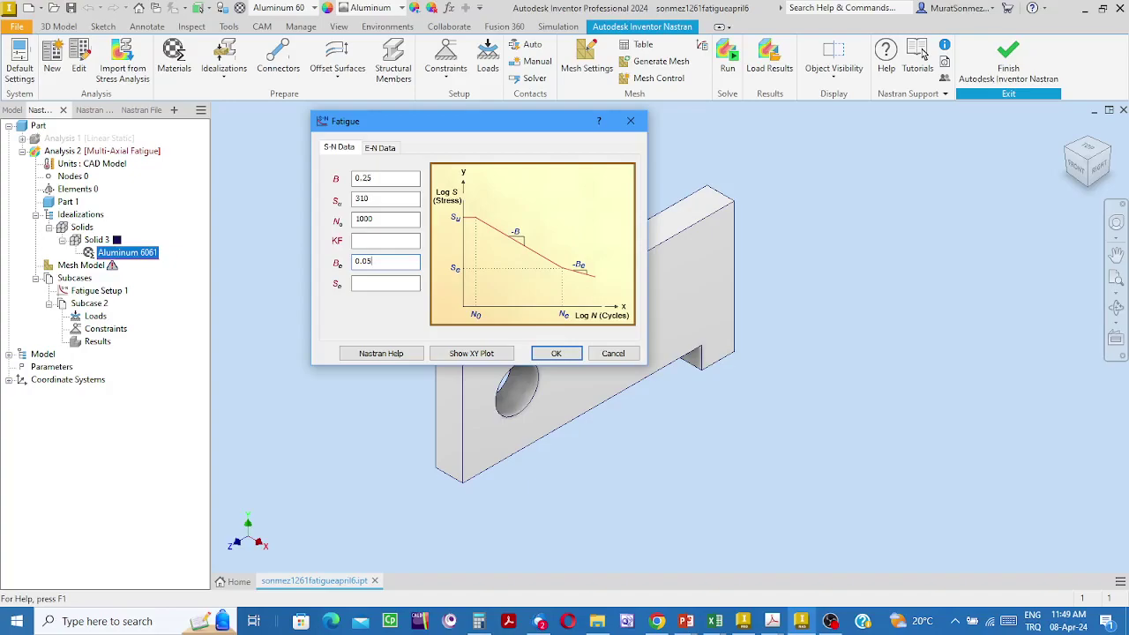
{"action": "left_click", "coordinate": [367, 283]}
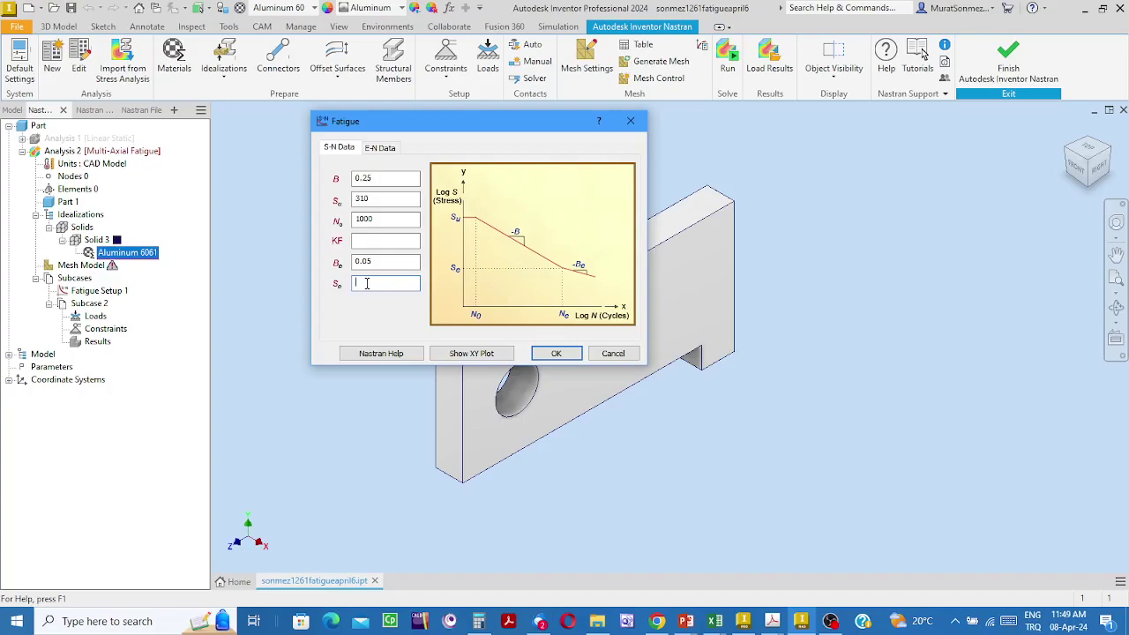
{"action": "type", "text": "30"}
{"action": "left_click", "coordinate": [557, 354]}
{"action": "left_click", "coordinate": [557, 355]}
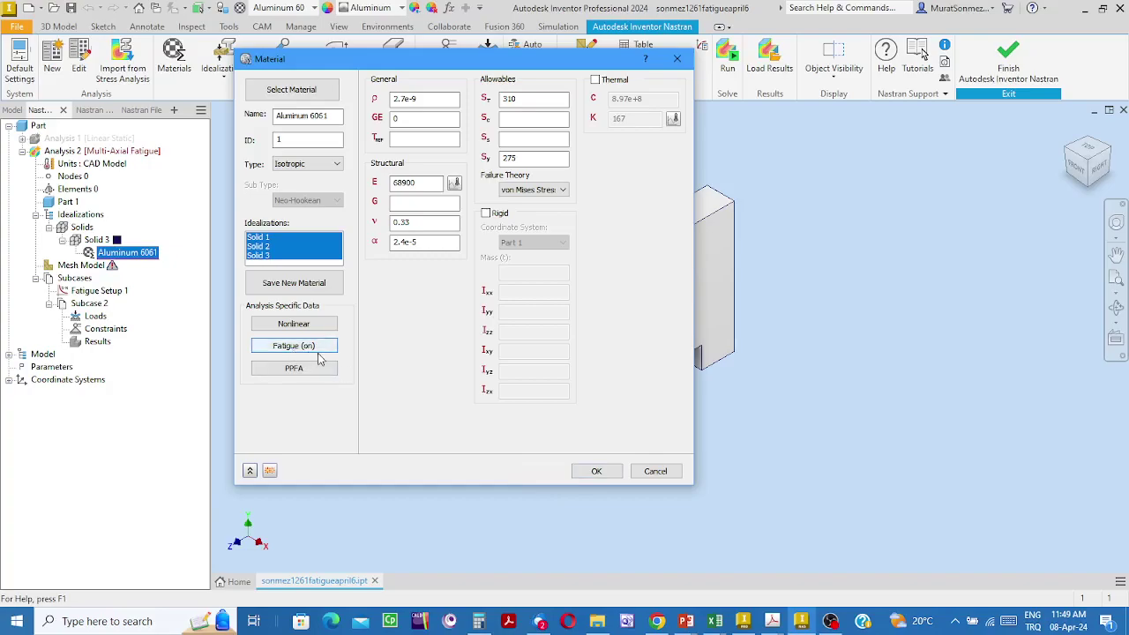
{"action": "left_click", "coordinate": [608, 475]}
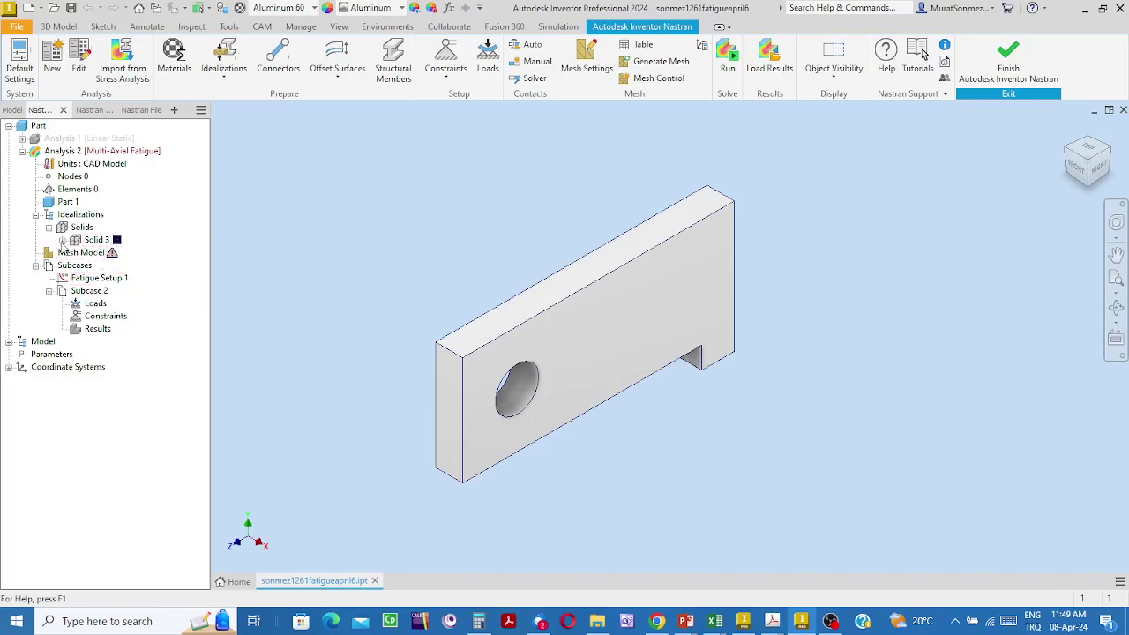
Reopen the solid's Aluminum 6061 material to check that its fatigue data is active, and close it
{"action": "left_click", "coordinate": [62, 240]}
{"action": "left_click", "coordinate": [138, 256]}
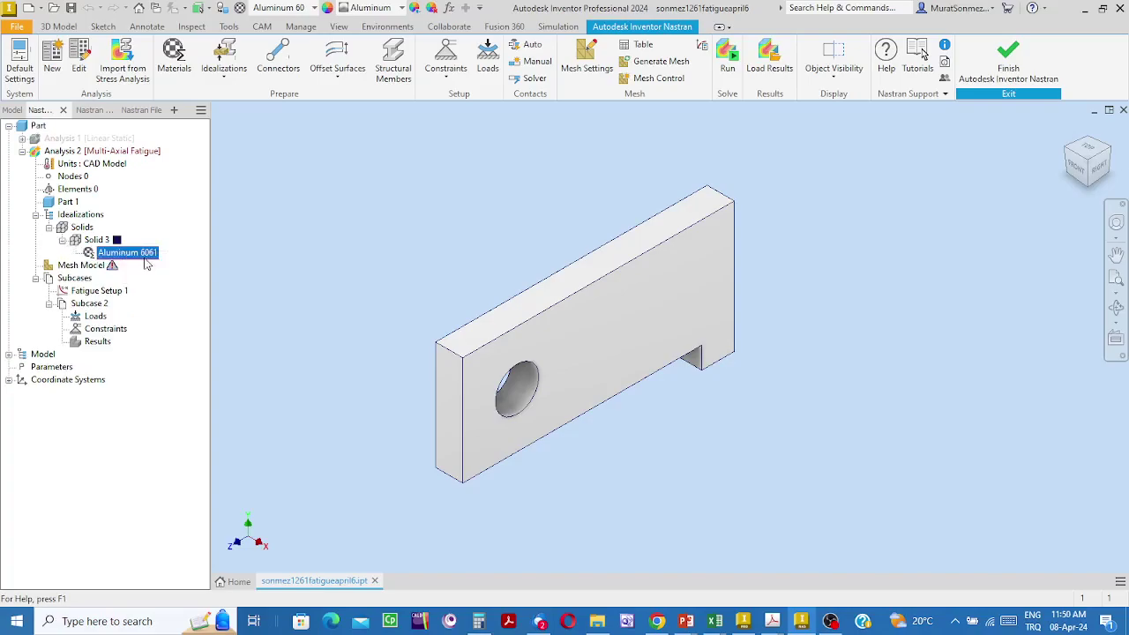
{"action": "double_click", "coordinate": [141, 254]}
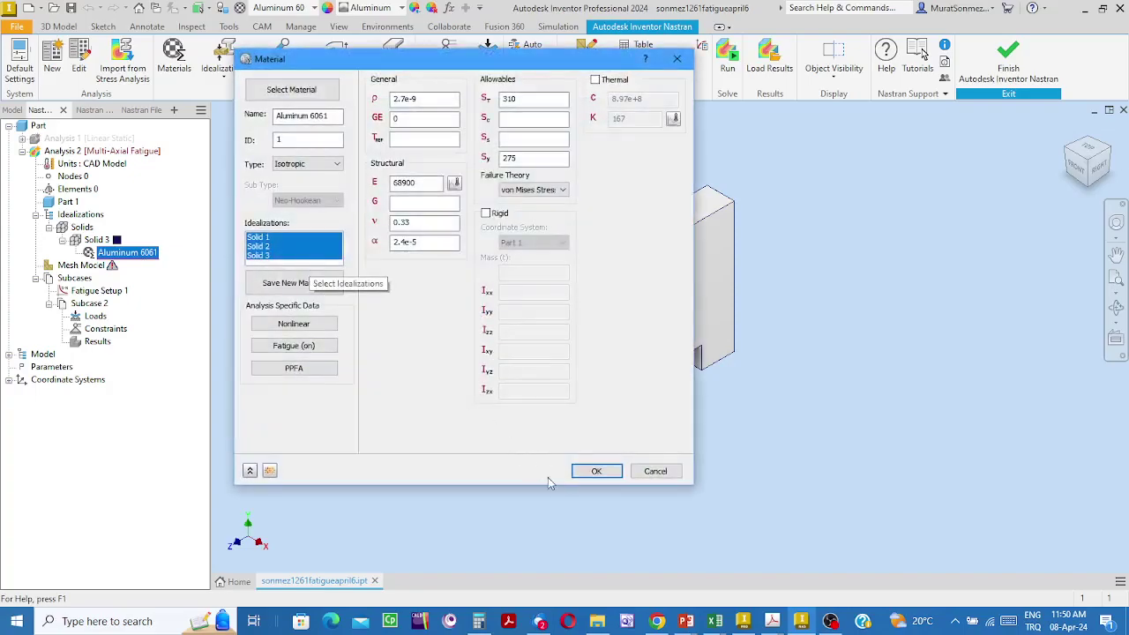
{"action": "left_click", "coordinate": [589, 470]}
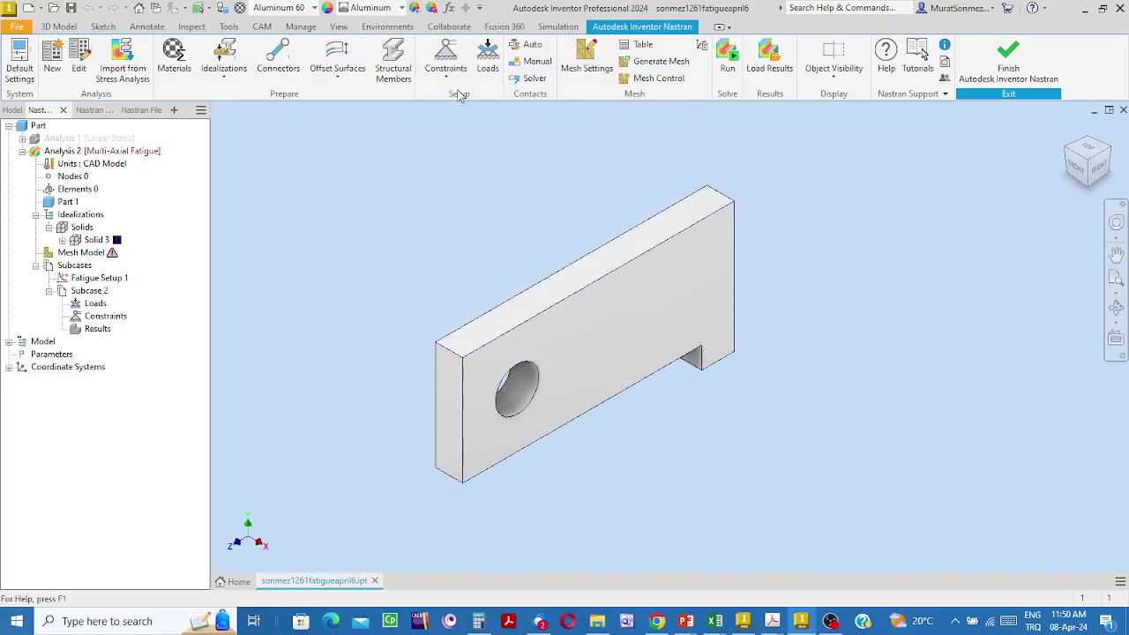
Add a structural constraint fixing all translations and rotations on the hole's inner face for Subcase 2
{"action": "left_click", "coordinate": [522, 404]}
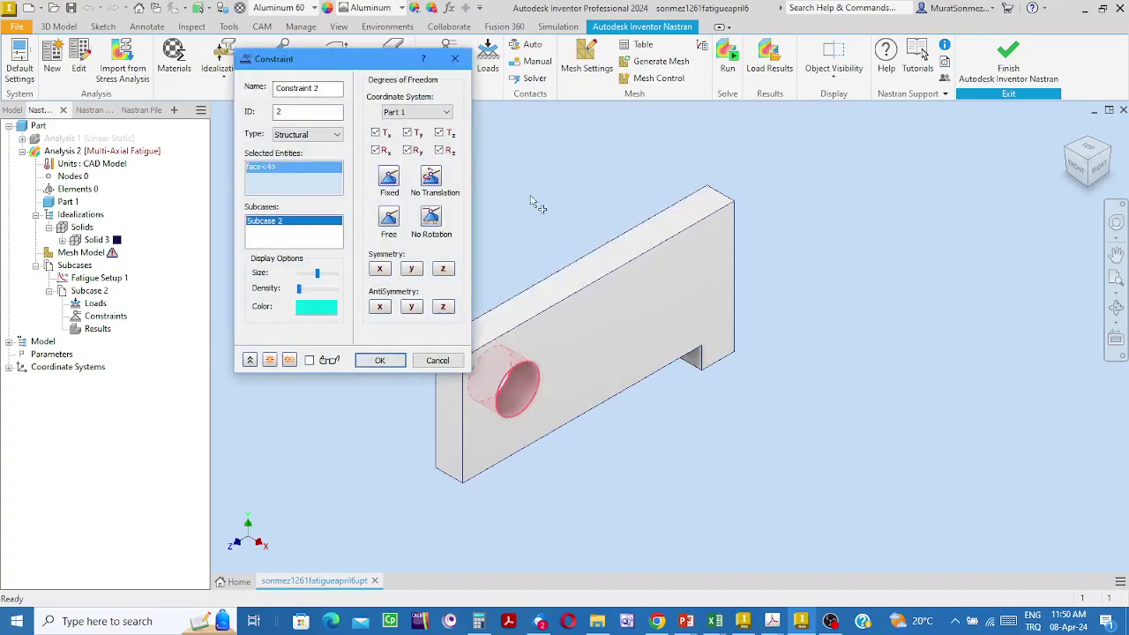
{"action": "left_click", "coordinate": [384, 361]}
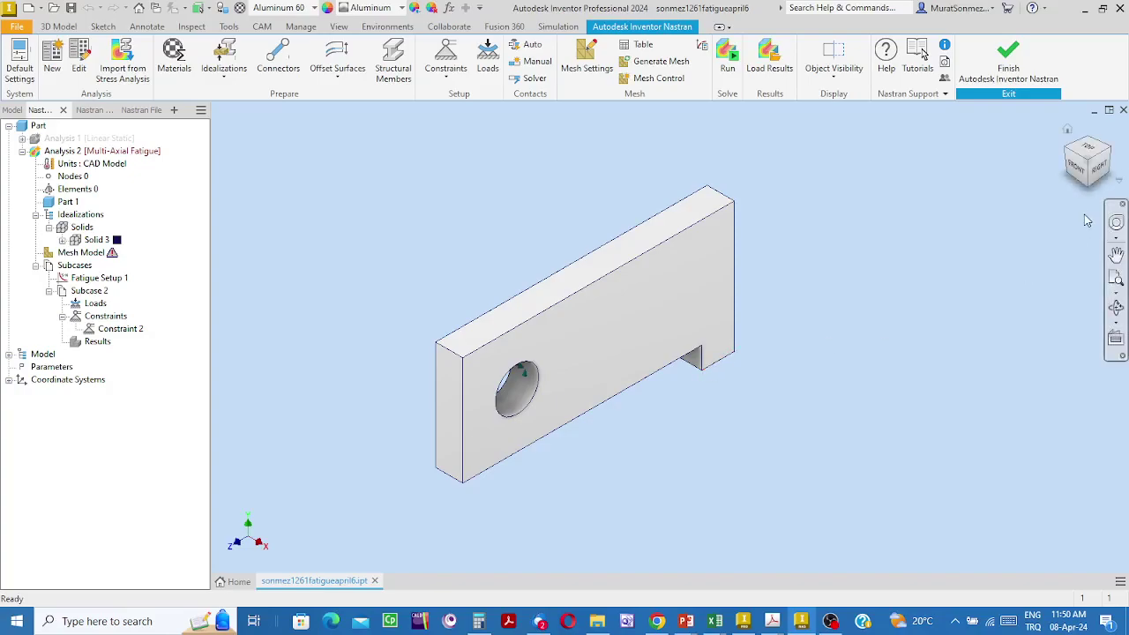
Define a Force load on the underside face of the end tab with Fy 1000 N and slightly increased display density
{"action": "left_click", "coordinate": [1093, 188]}
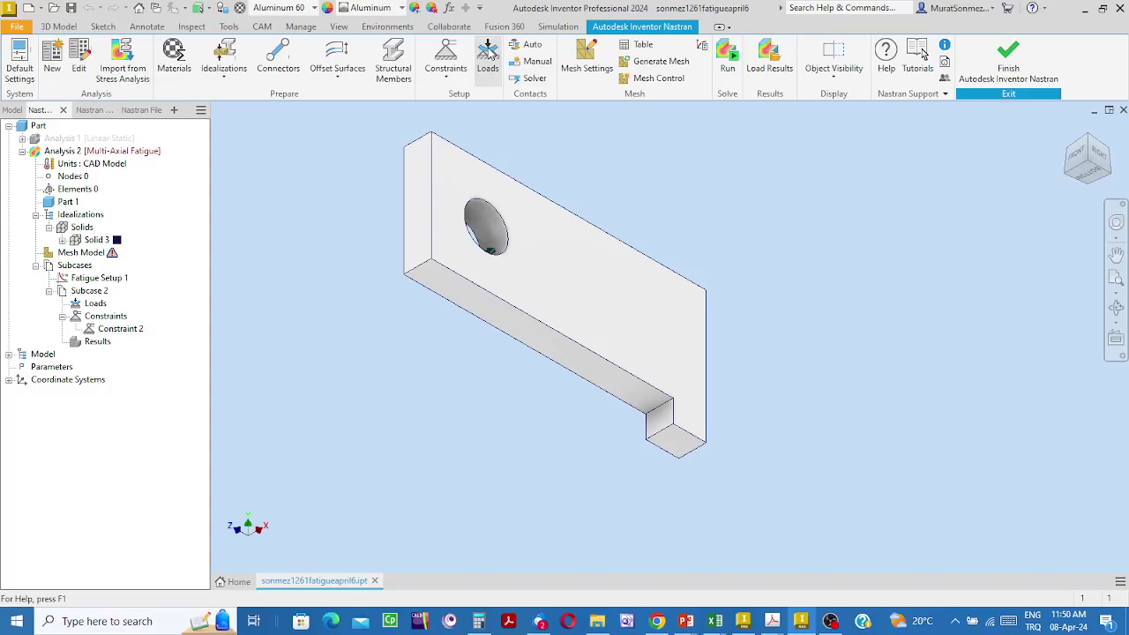
{"action": "left_click", "coordinate": [489, 55]}
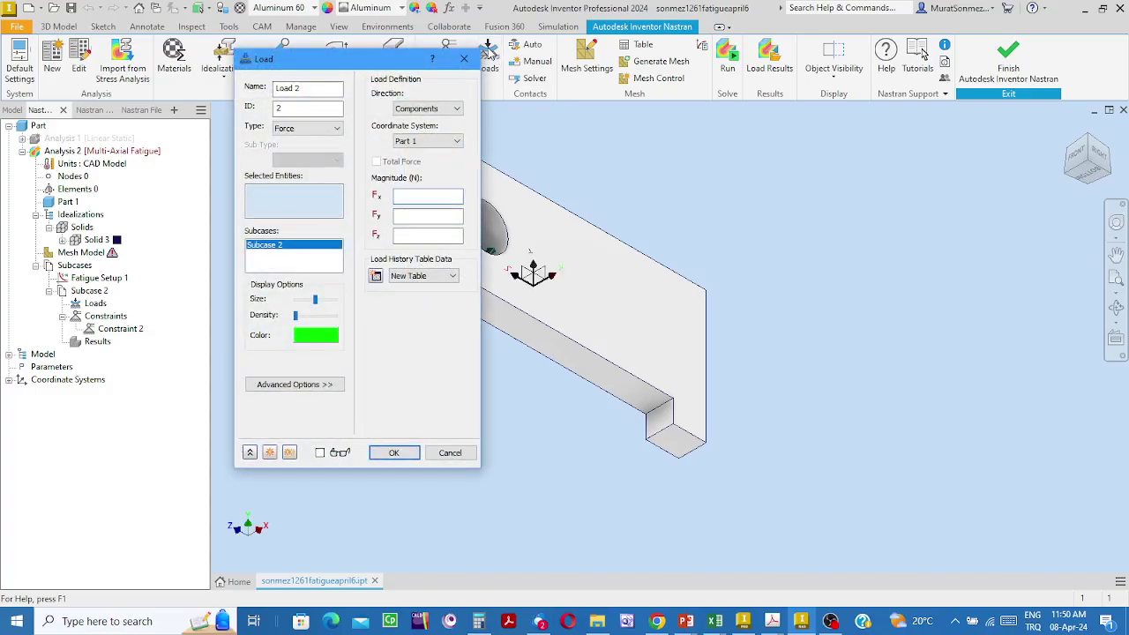
{"action": "left_click", "coordinate": [338, 133]}
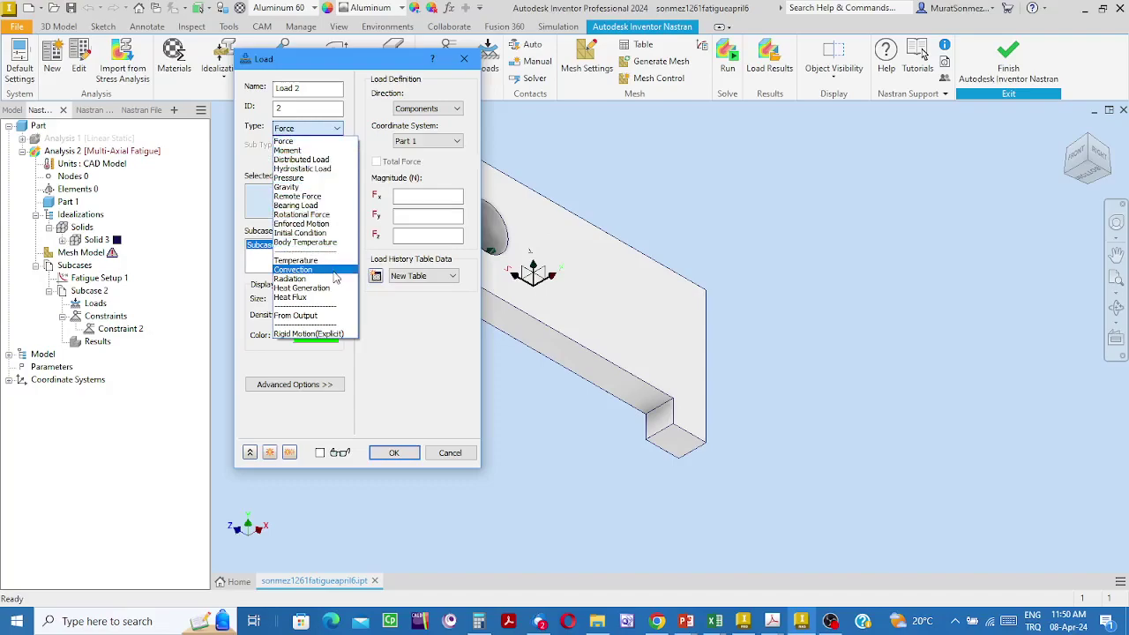
{"action": "left_click", "coordinate": [293, 142]}
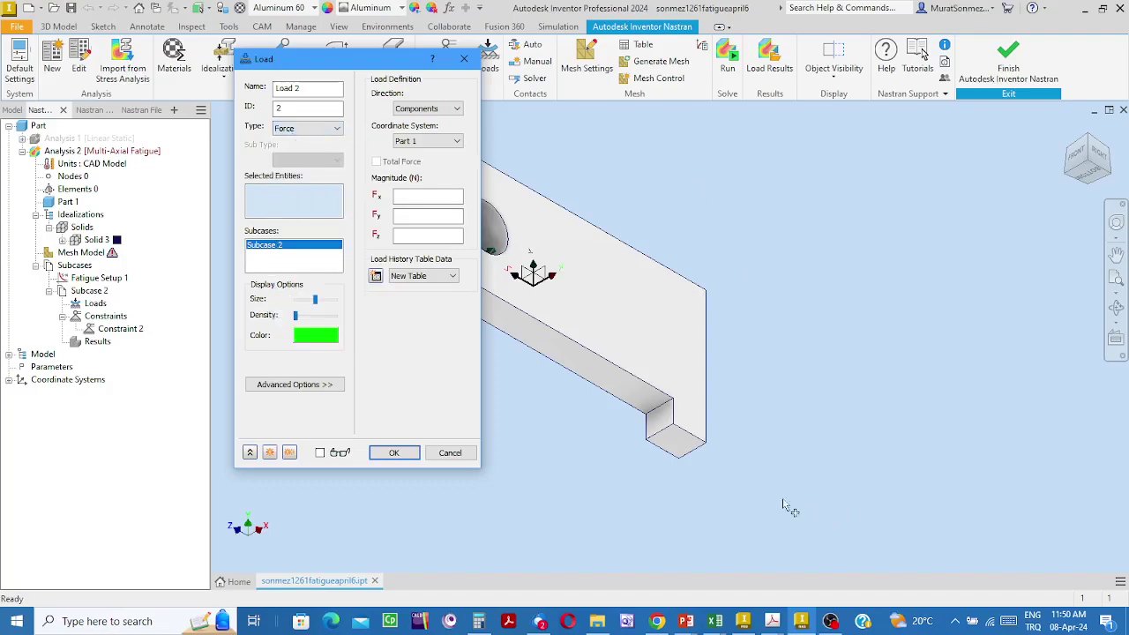
{"action": "left_click", "coordinate": [682, 451]}
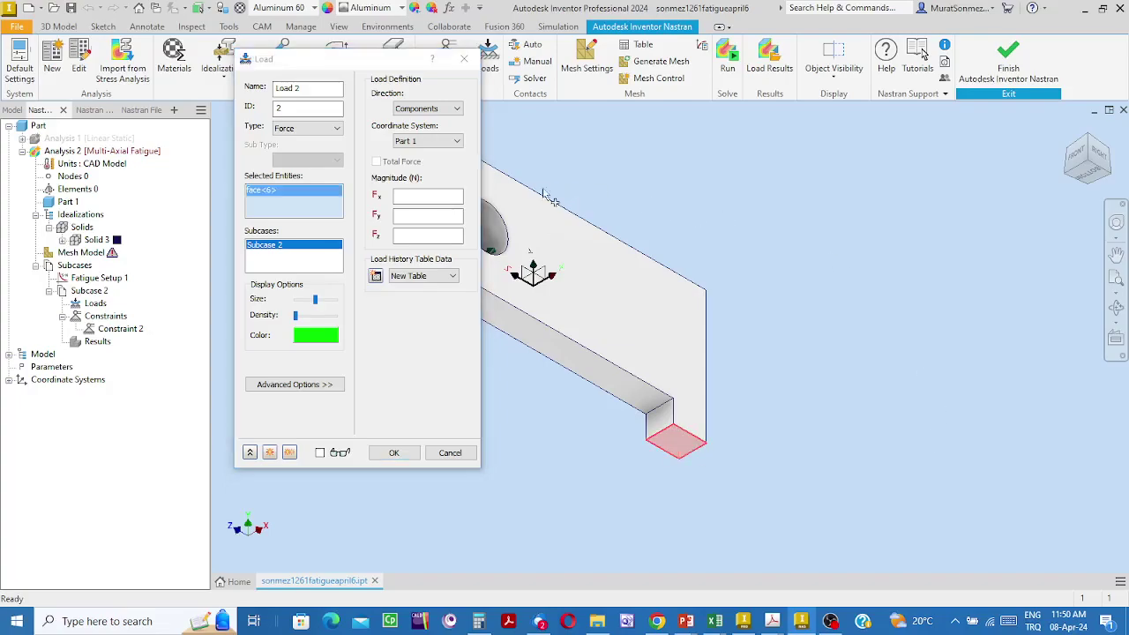
{"action": "left_click", "coordinate": [407, 213]}
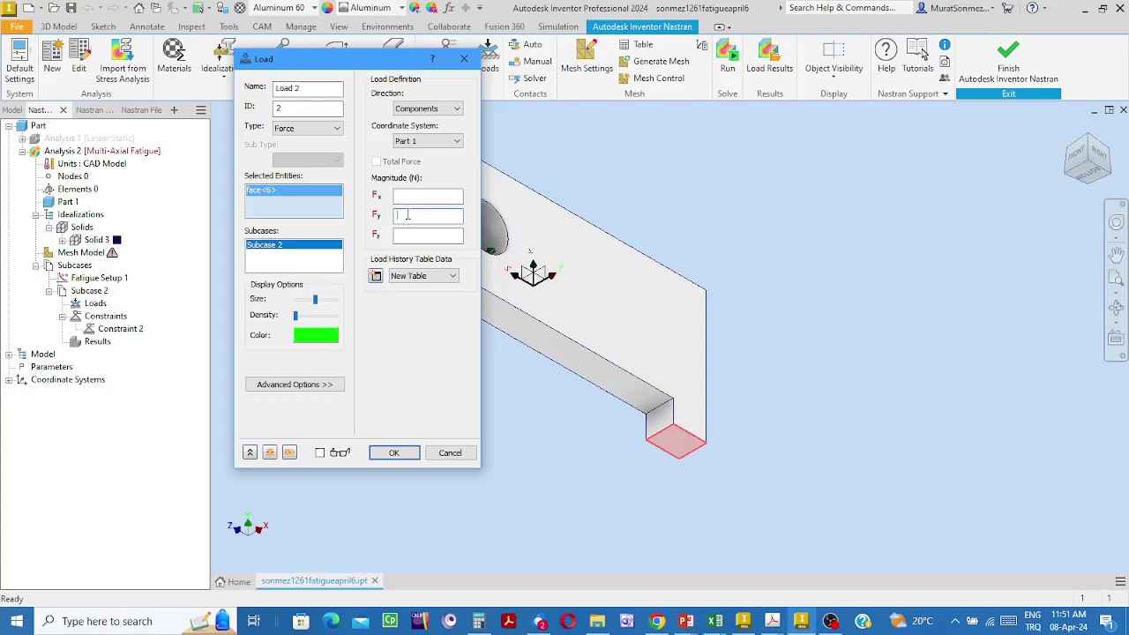
{"action": "type", "text": "1000"}
{"action": "left_click_drag", "start_coordinate": [298, 319], "coordinate": [302, 321]}
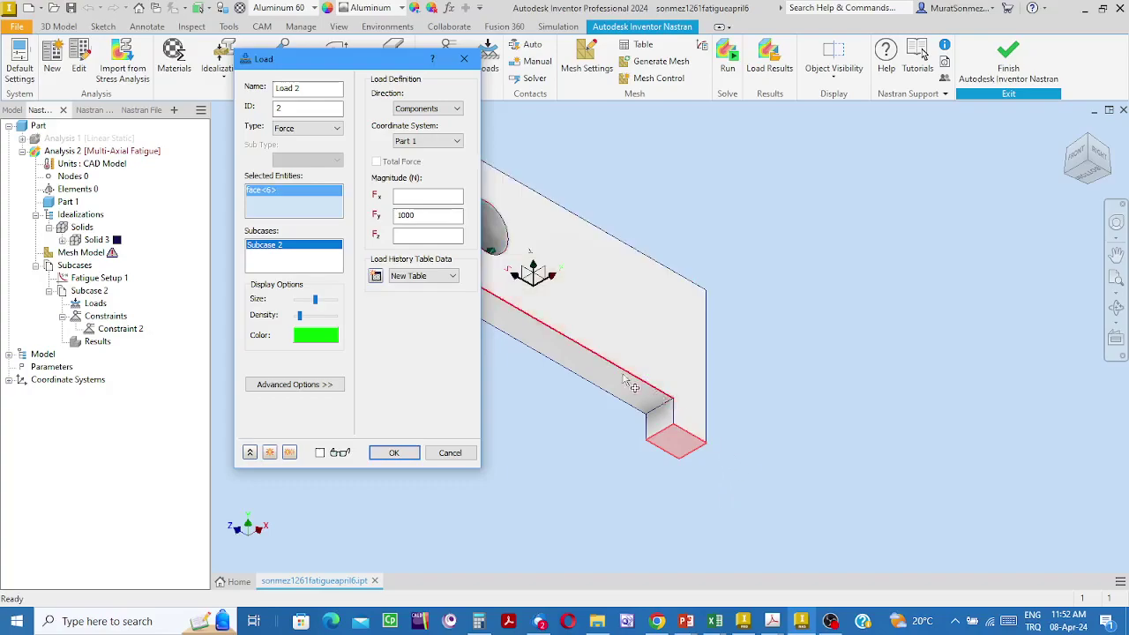
Start a new load history table for the force, keeping the Dimensionless - User Defined type
{"action": "left_click", "coordinate": [376, 277]}
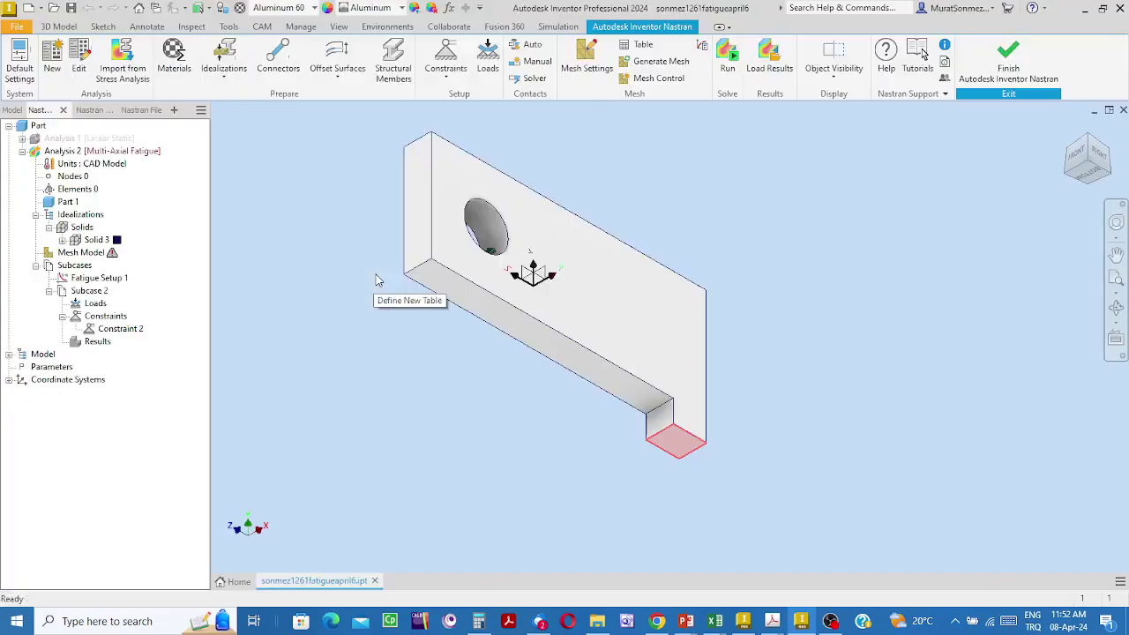
{"action": "left_click_drag", "start_coordinate": [500, 58], "coordinate": [645, 125]}
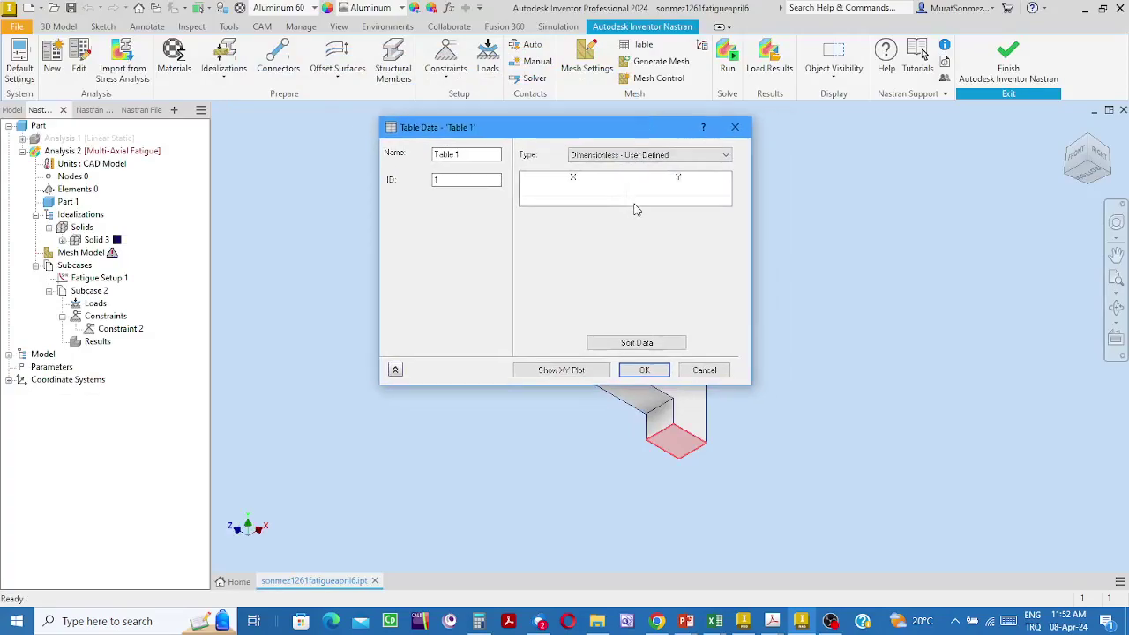
{"action": "left_click", "coordinate": [727, 157]}
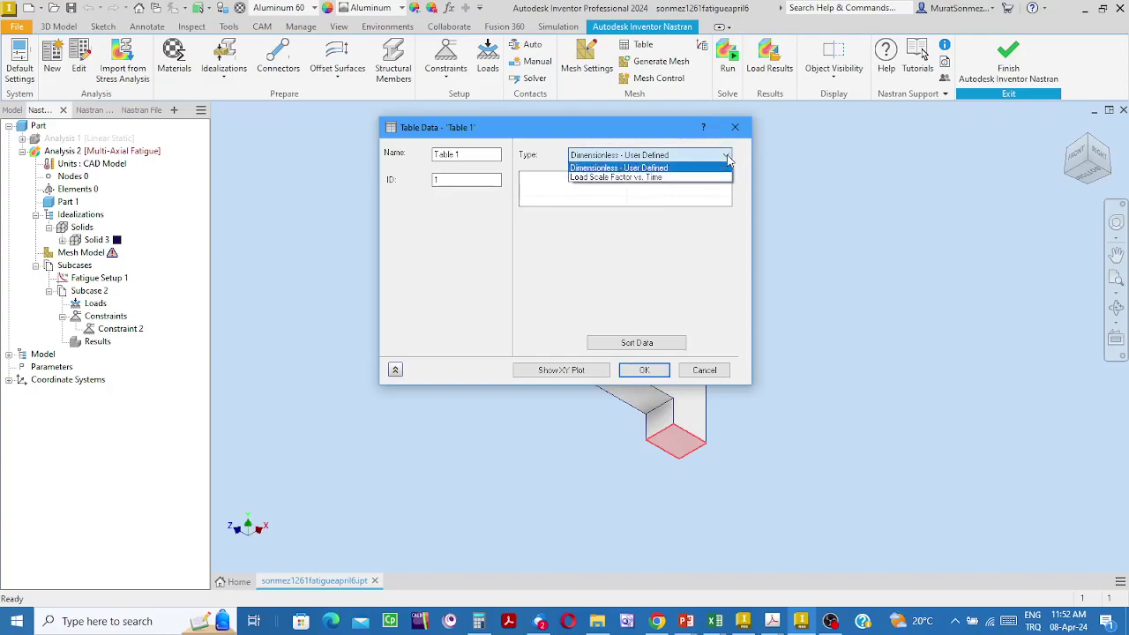
{"action": "left_click", "coordinate": [626, 169]}
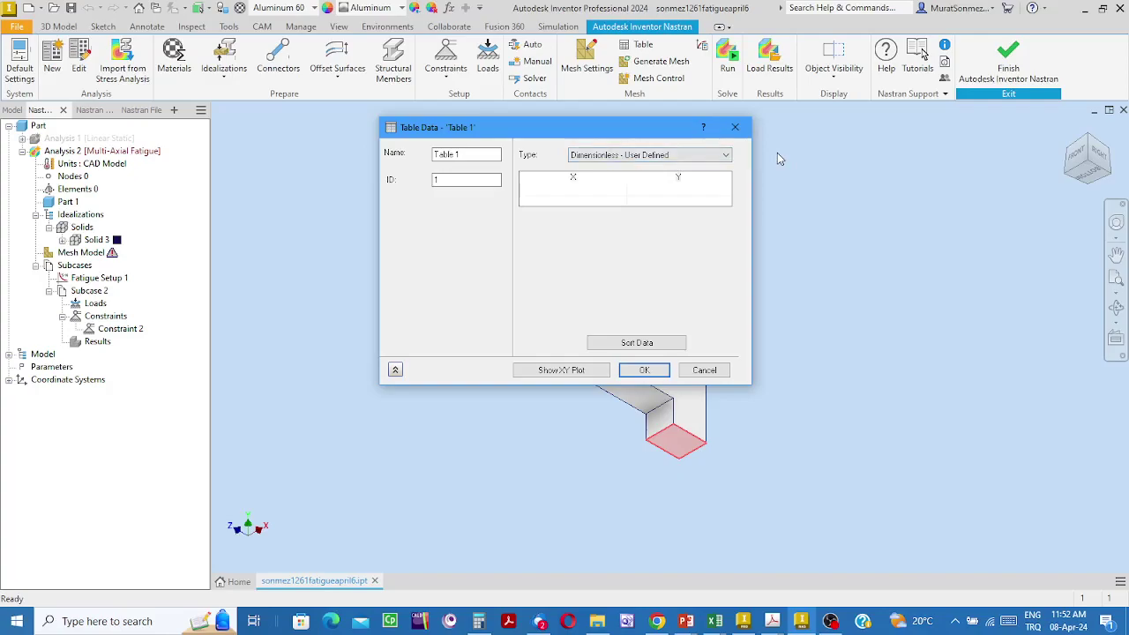
Enter the table's X, Y points (0, 0), (0.5, 1) and (1, 0), and show them as an XY plot
{"action": "left_click", "coordinate": [552, 193]}
{"action": "left_click", "coordinate": [551, 193]}
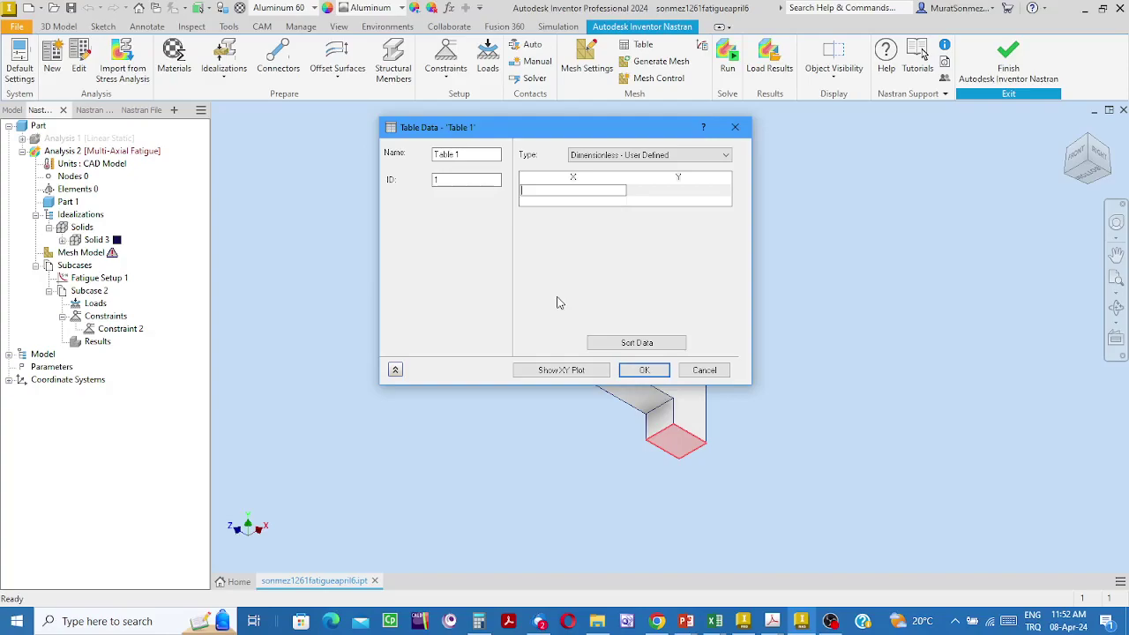
{"action": "type", "text": "0"}
{"action": "key", "text": "Tab"}
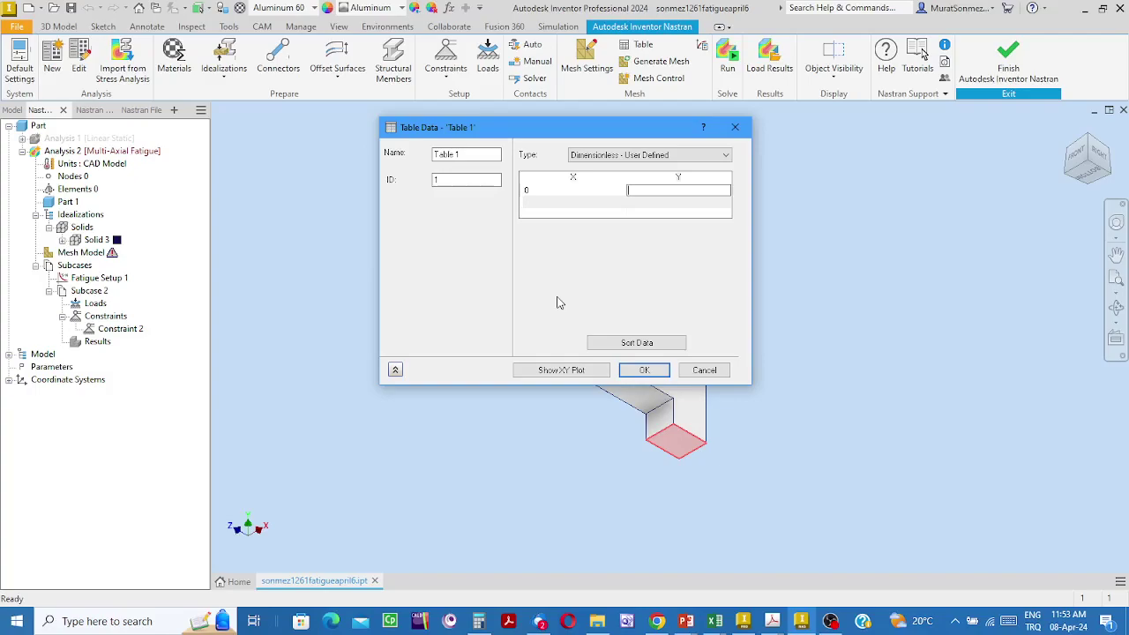
{"action": "type", "text": "0"}
{"action": "key", "text": "Tab"}
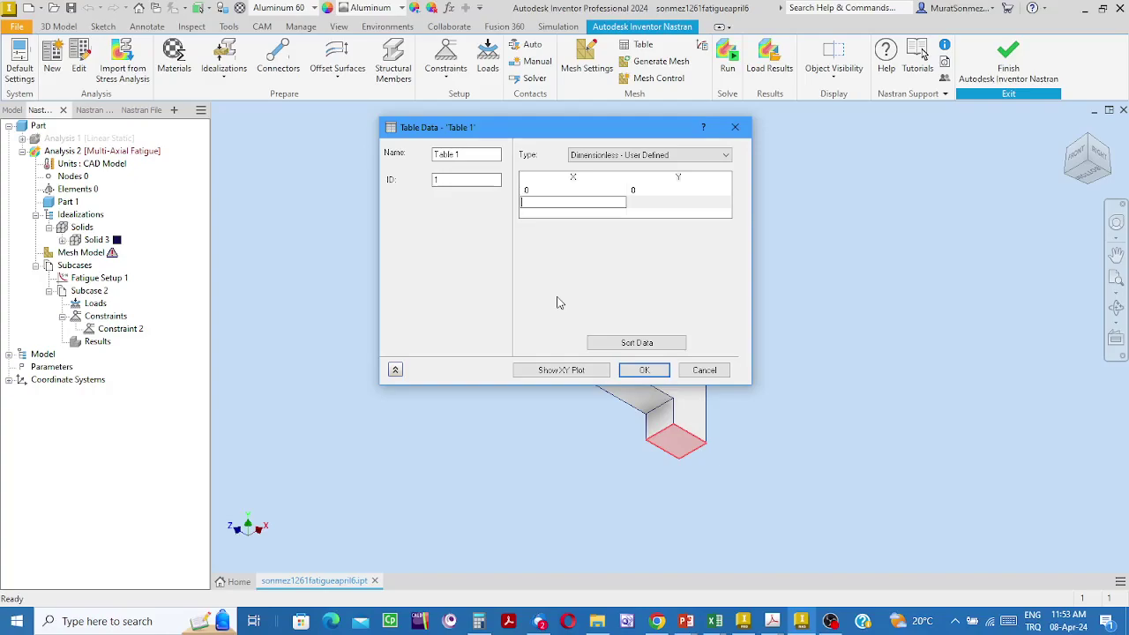
{"action": "type", "text": "0.5"}
{"action": "key", "text": "Tab"}
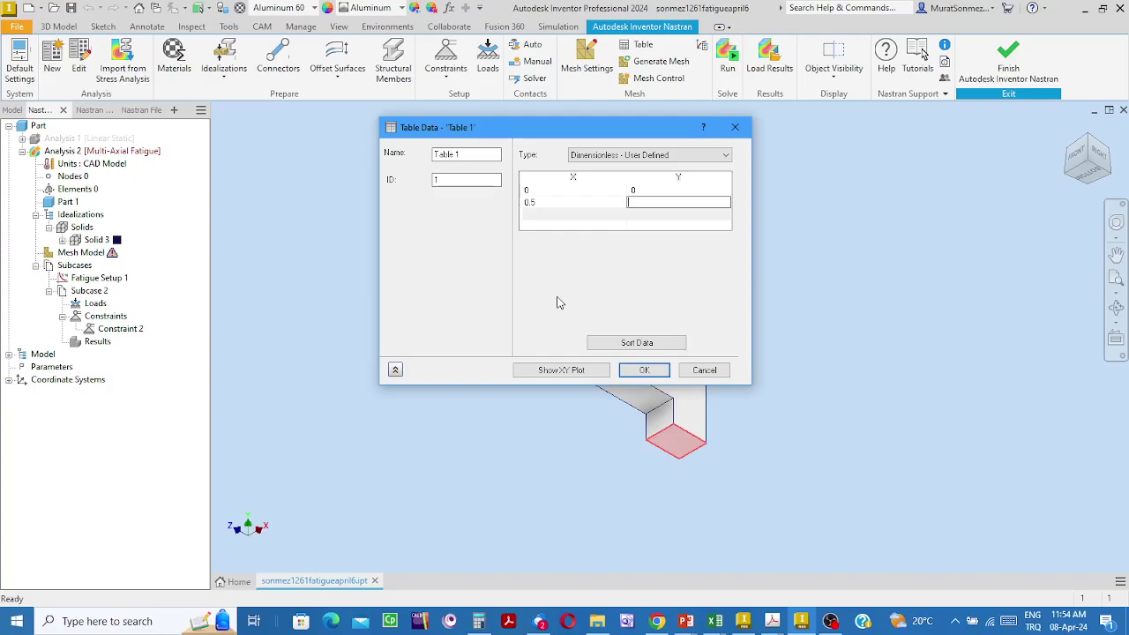
{"action": "type", "text": "1"}
{"action": "key", "text": "Tab"}
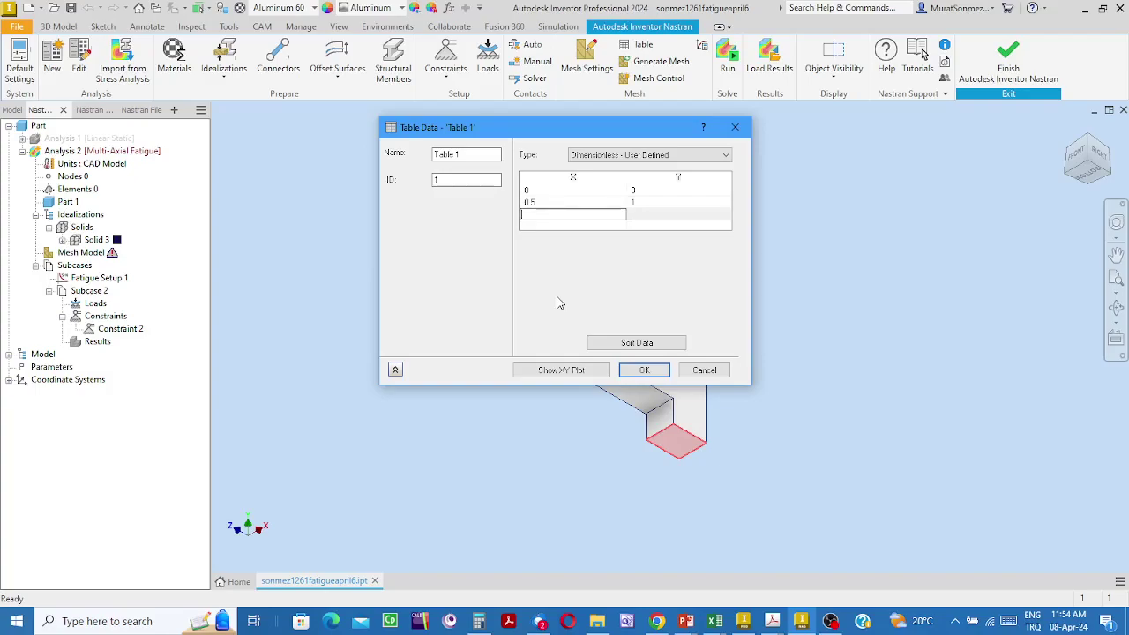
{"action": "type", "text": "1"}
{"action": "key", "text": "Tab"}
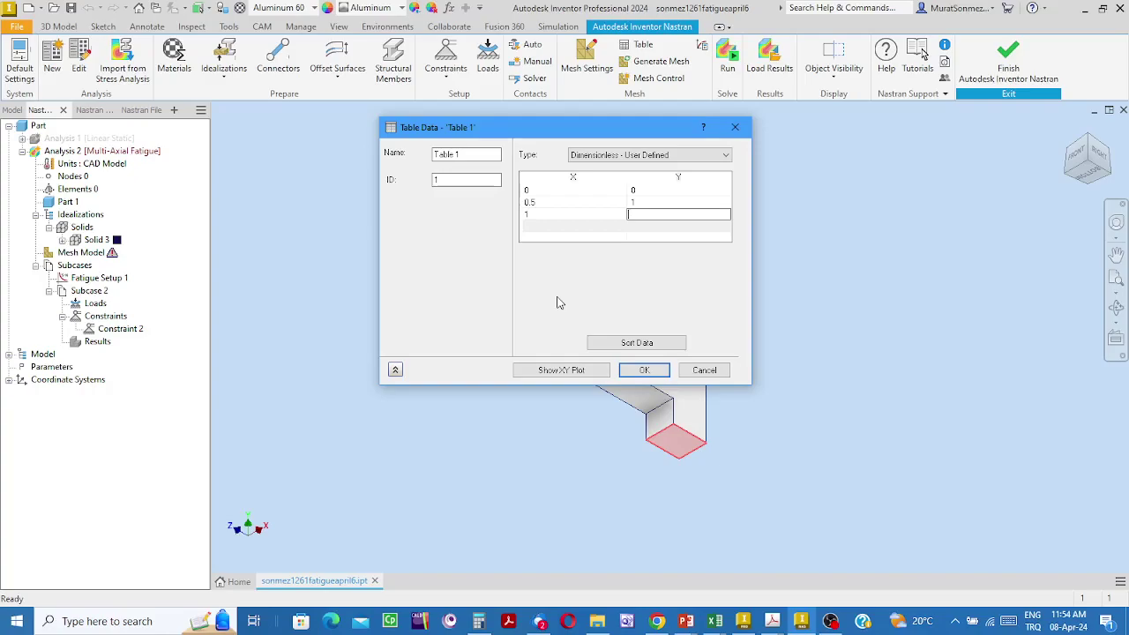
{"action": "type", "text": "0"}
{"action": "key", "text": "Return"}
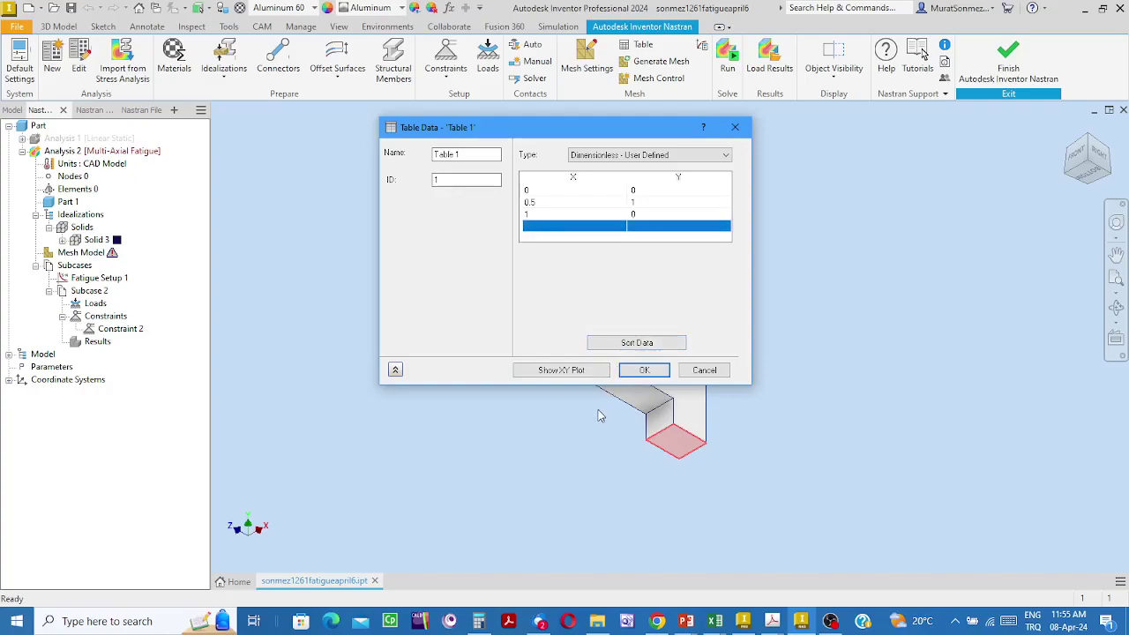
{"action": "left_click", "coordinate": [555, 370]}
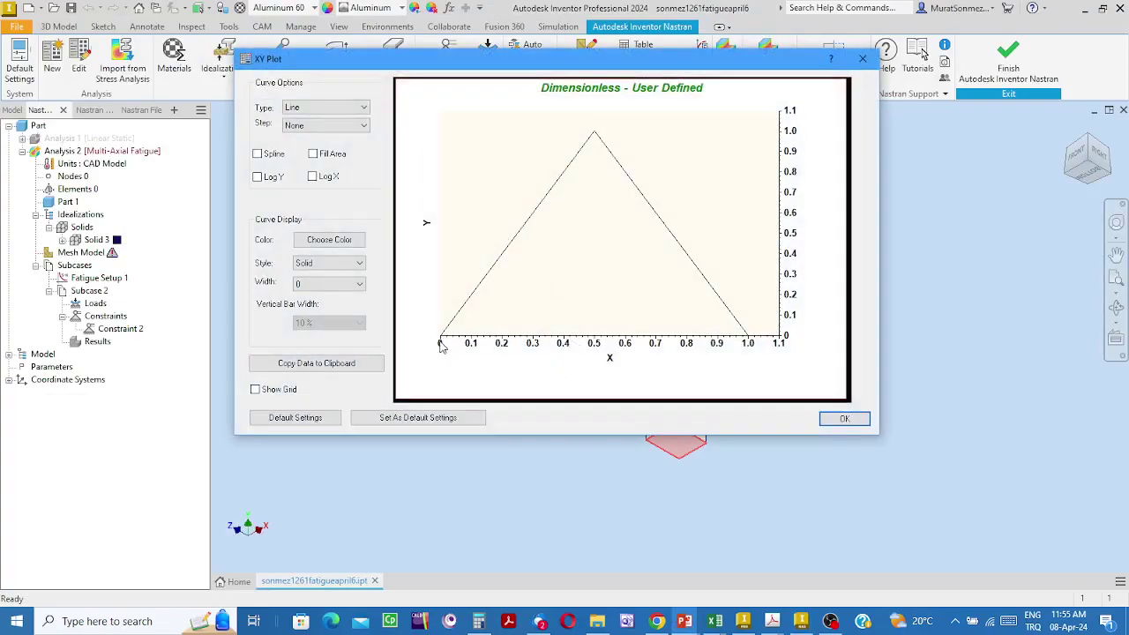
Check the points of the load history plot, accept the table, and create the force load with Table 1 assigned
{"action": "mouse_move", "coordinate": [444, 340]}
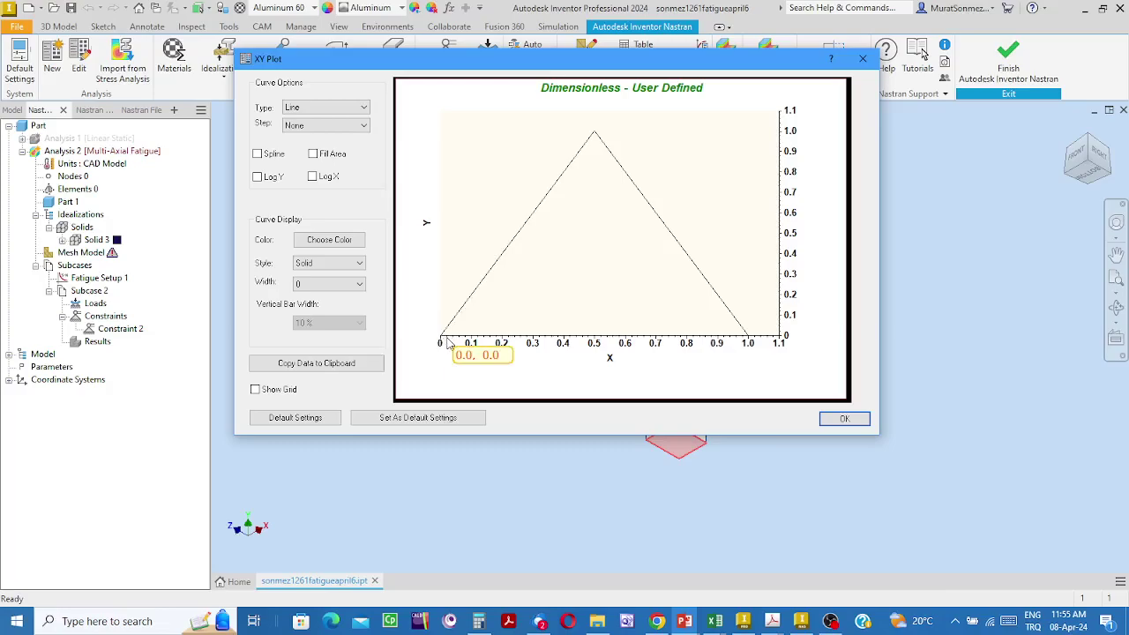
{"action": "mouse_move", "coordinate": [635, 344]}
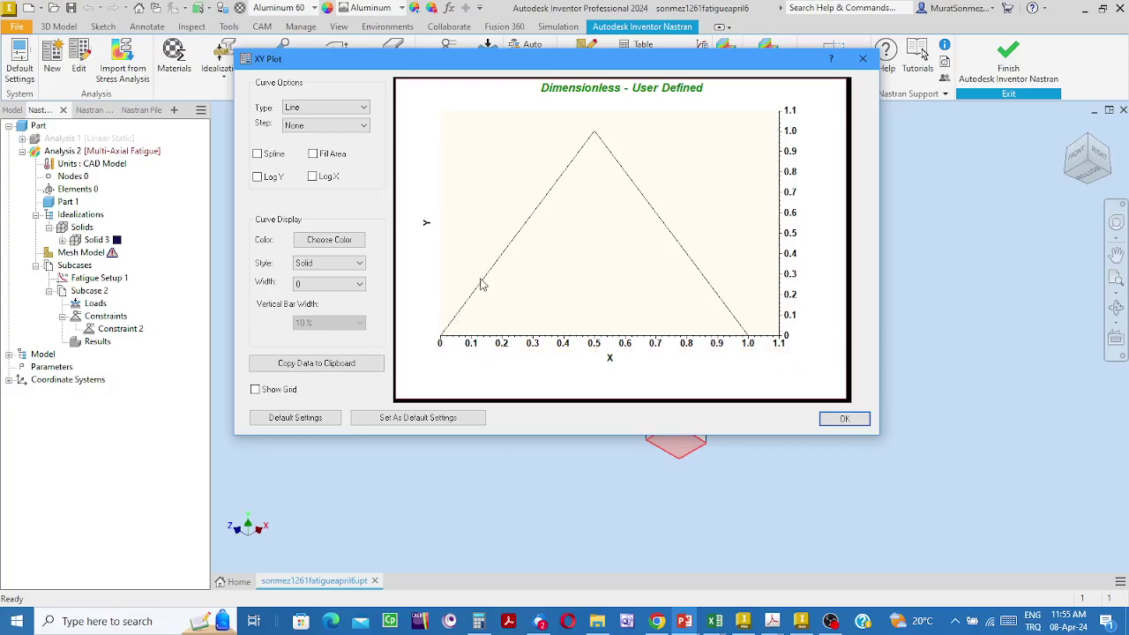
{"action": "mouse_move", "coordinate": [597, 138]}
{"action": "mouse_move", "coordinate": [594, 136]}
{"action": "mouse_move", "coordinate": [748, 343]}
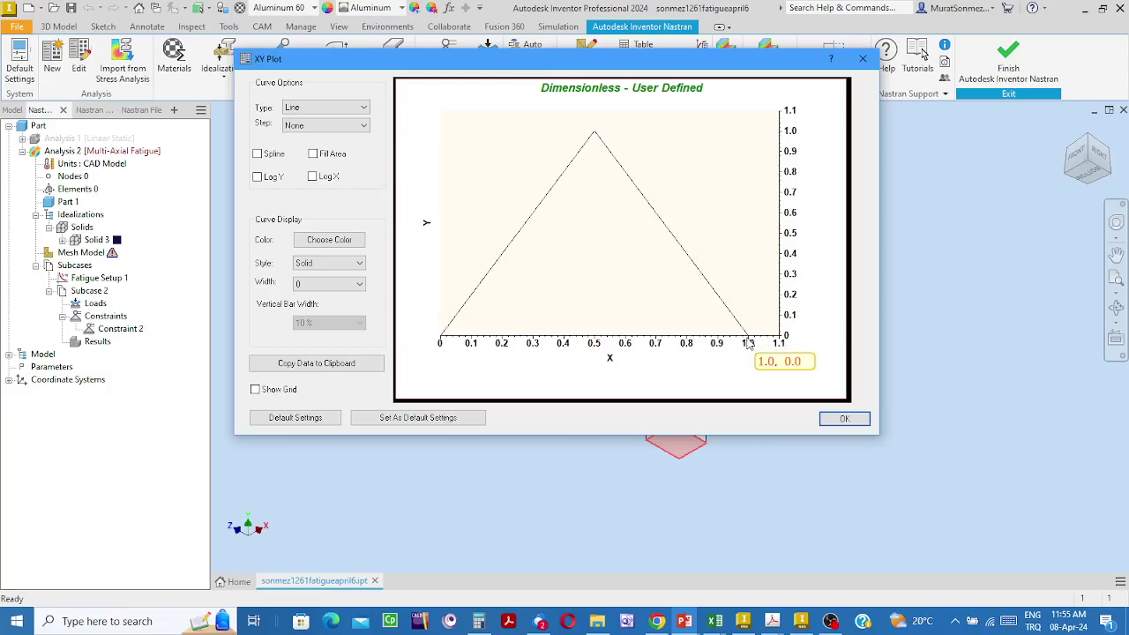
{"action": "left_click", "coordinate": [844, 422]}
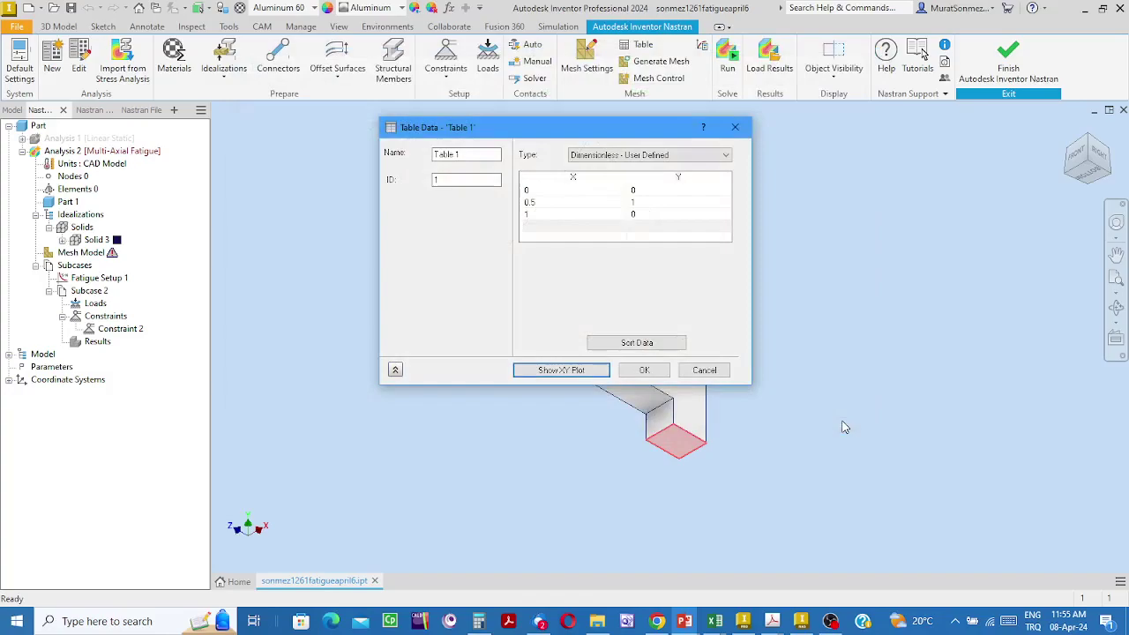
{"action": "left_click", "coordinate": [645, 371]}
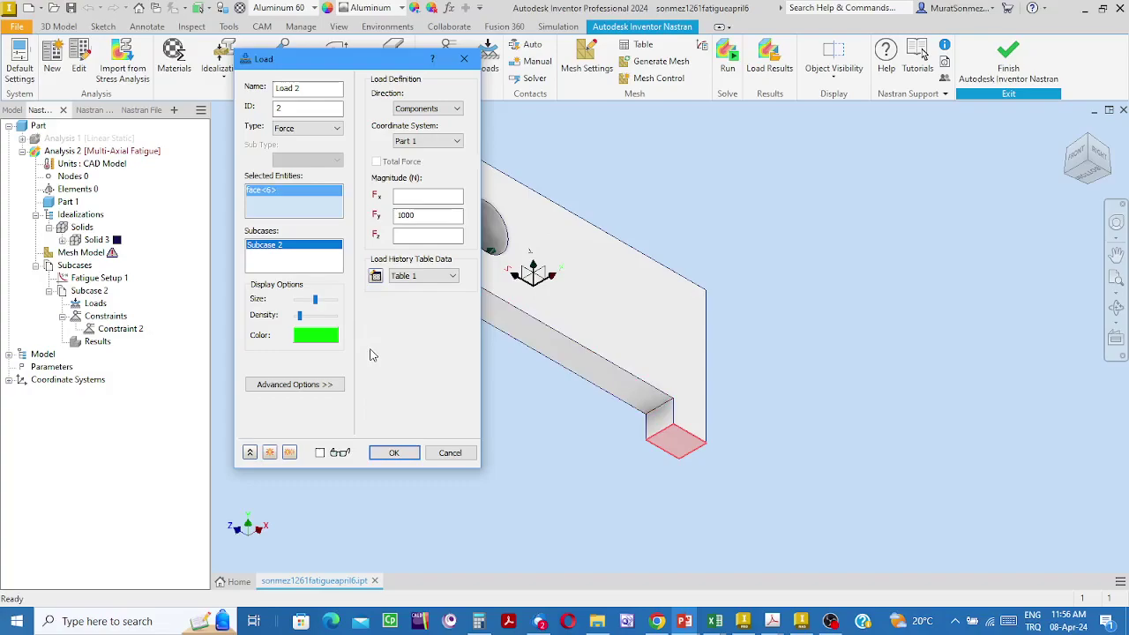
{"action": "left_click", "coordinate": [401, 457]}
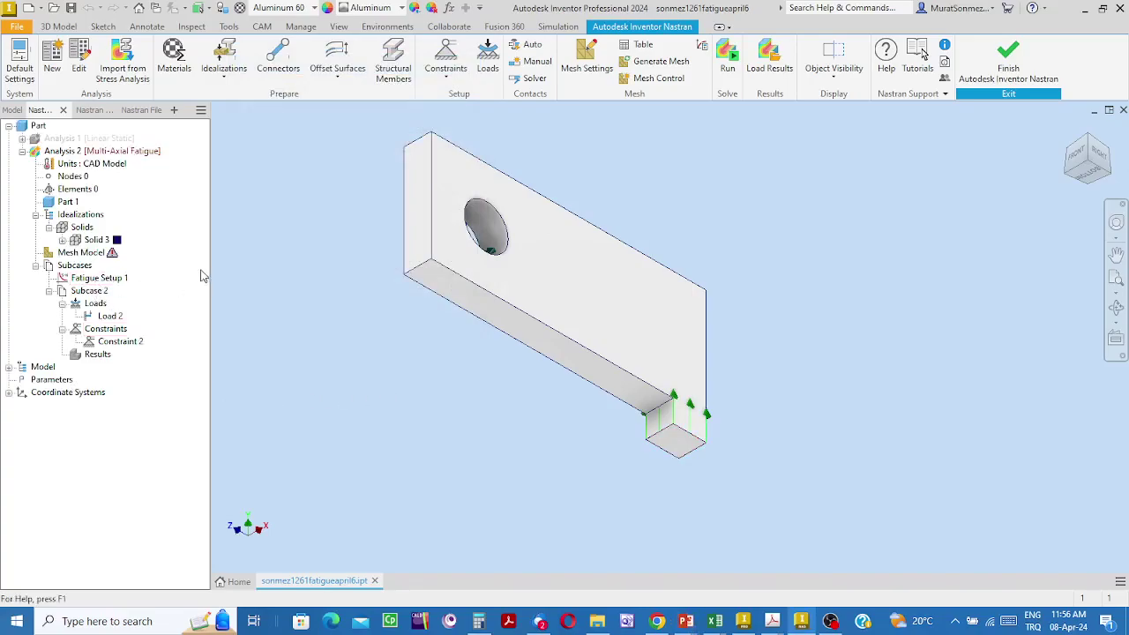
Set the Event Duration of Fatigue Setup 1 to 1, keeping the Stress-Life approach
{"action": "left_click", "coordinate": [104, 279]}
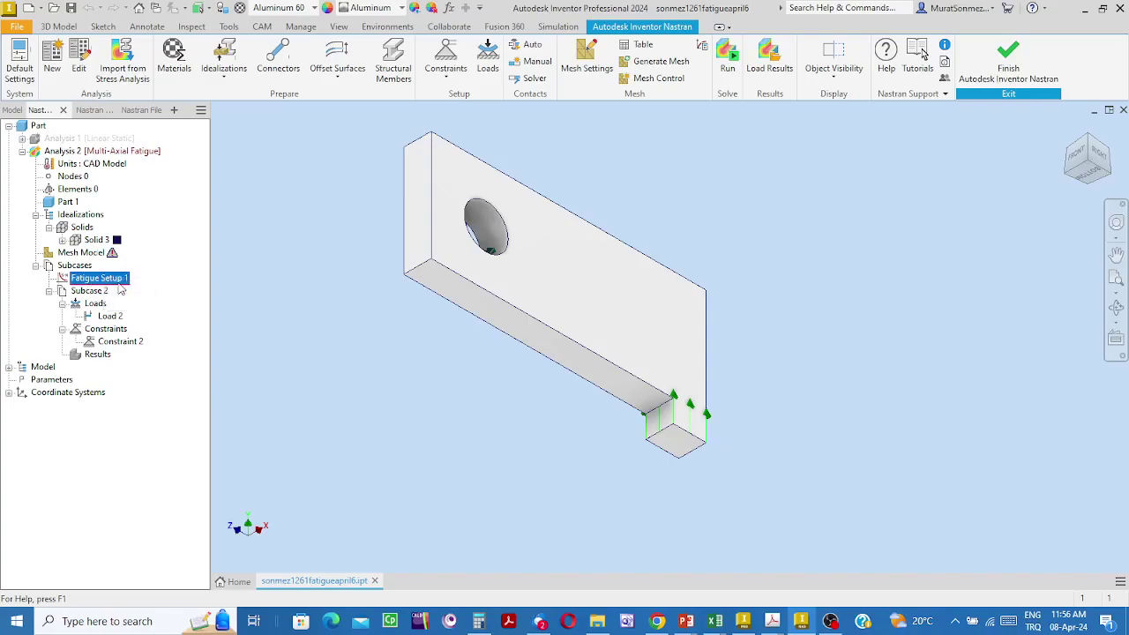
{"action": "double_click", "coordinate": [118, 282]}
{"action": "left_click_drag", "start_coordinate": [377, 64], "coordinate": [377, 240]}
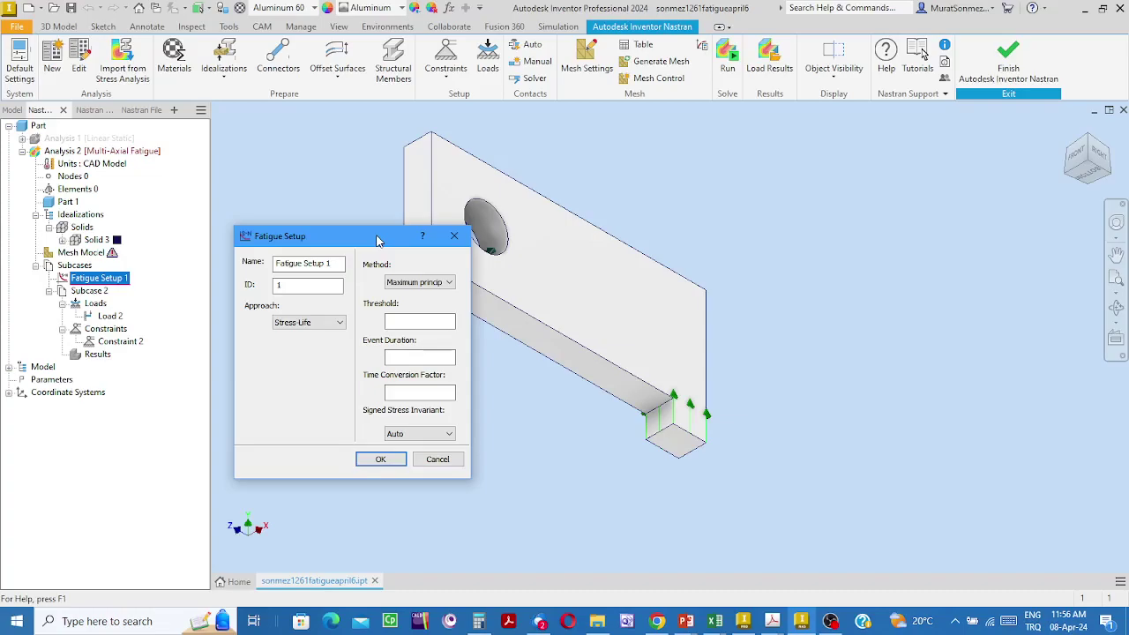
{"action": "left_click", "coordinate": [438, 358]}
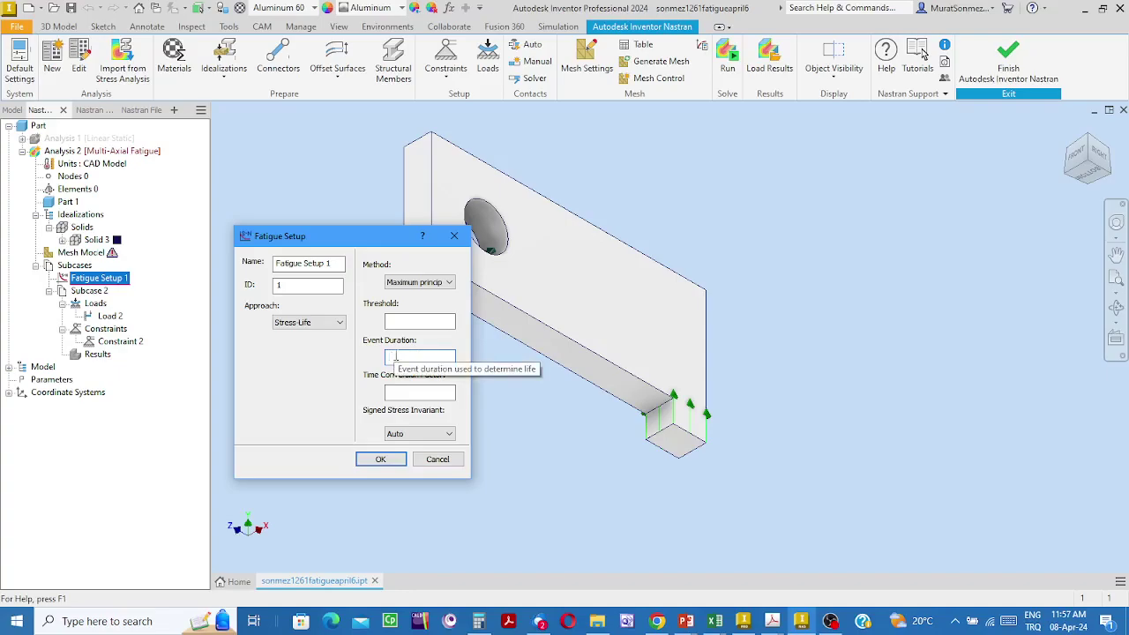
{"action": "type", "text": "1"}
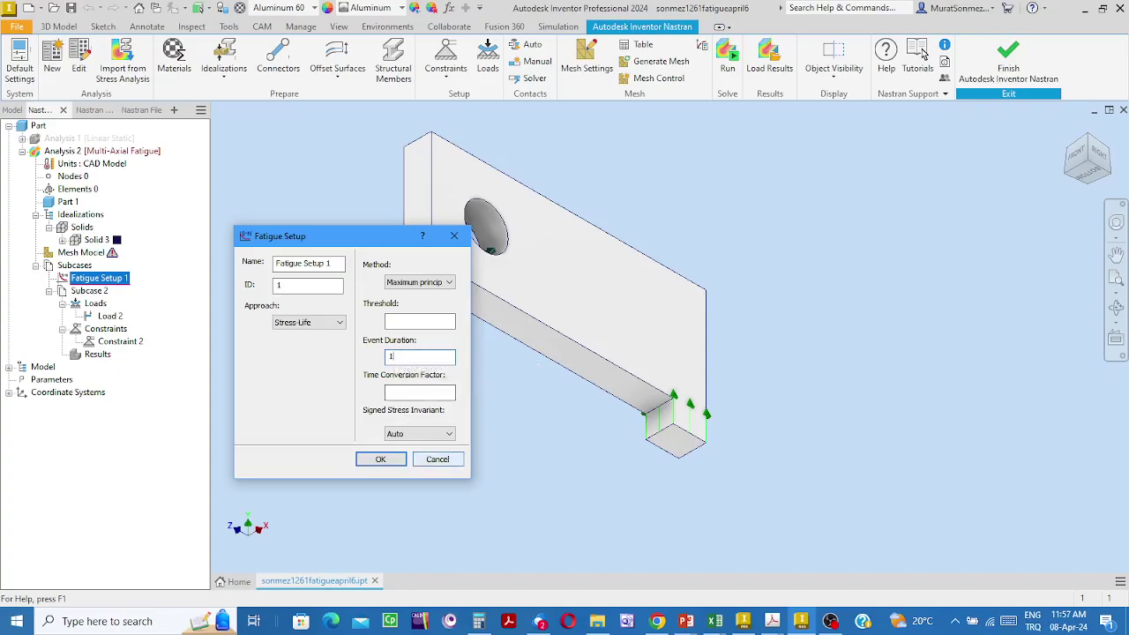
{"action": "left_click", "coordinate": [381, 460]}
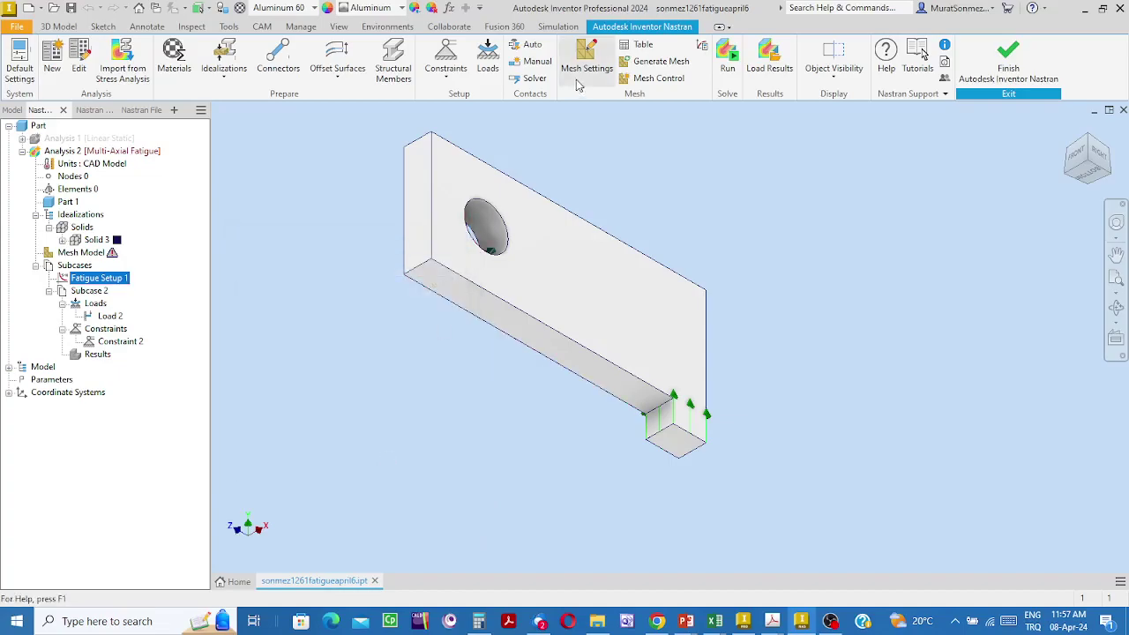
Generate the mesh for the multi-axial fatigue analysis and run the Nastran solution
{"action": "left_click", "coordinate": [655, 63]}
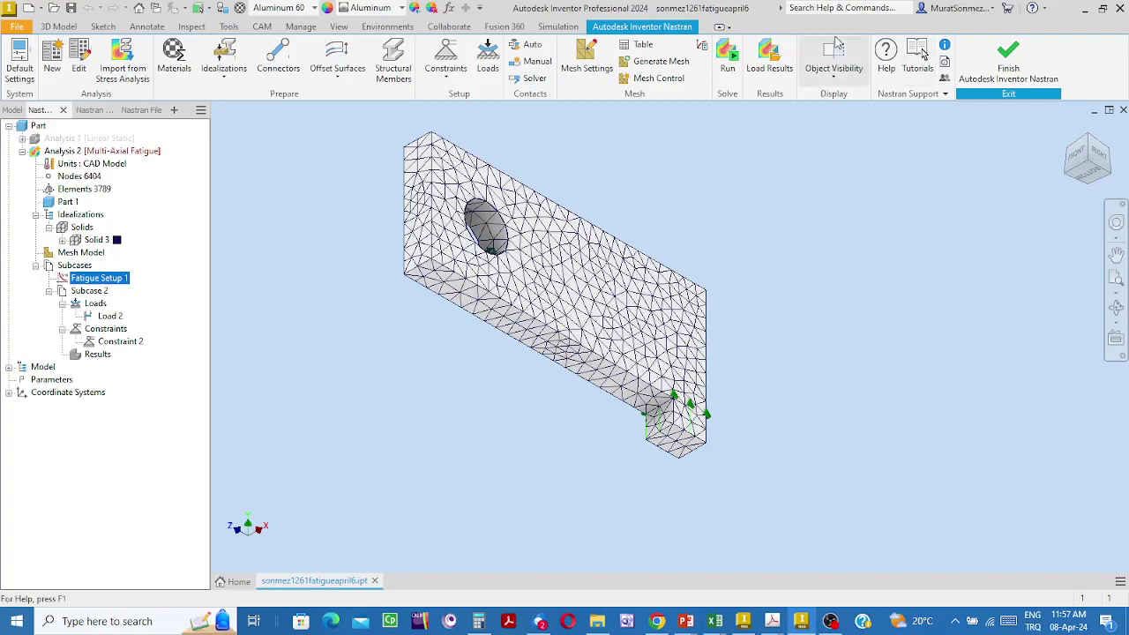
{"action": "left_click", "coordinate": [728, 58]}
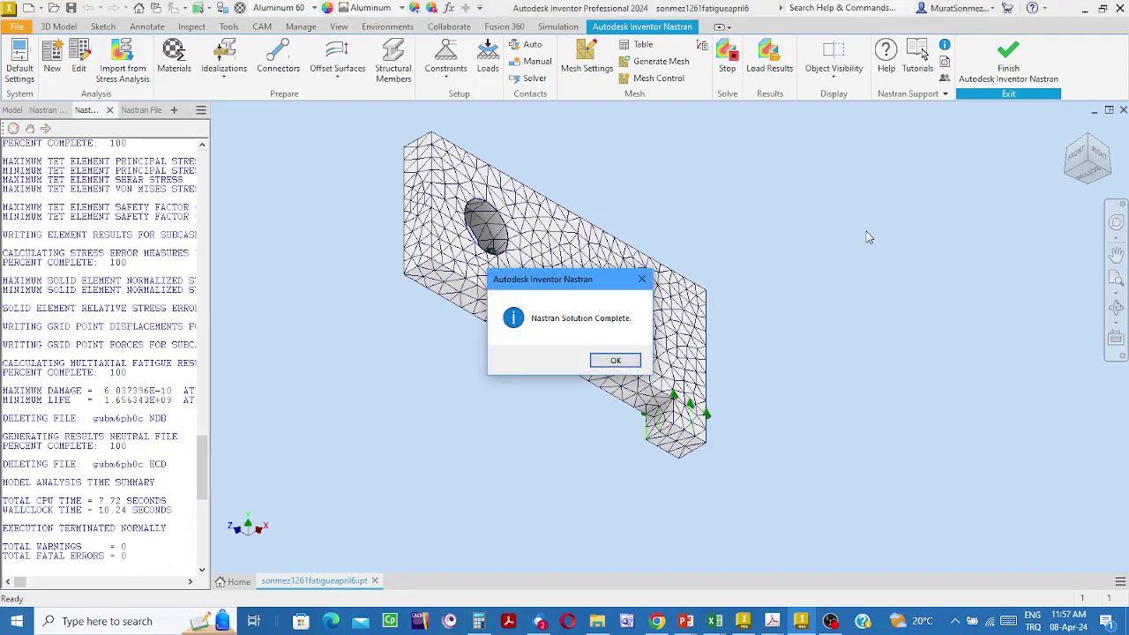
{"action": "left_click", "coordinate": [618, 361]}
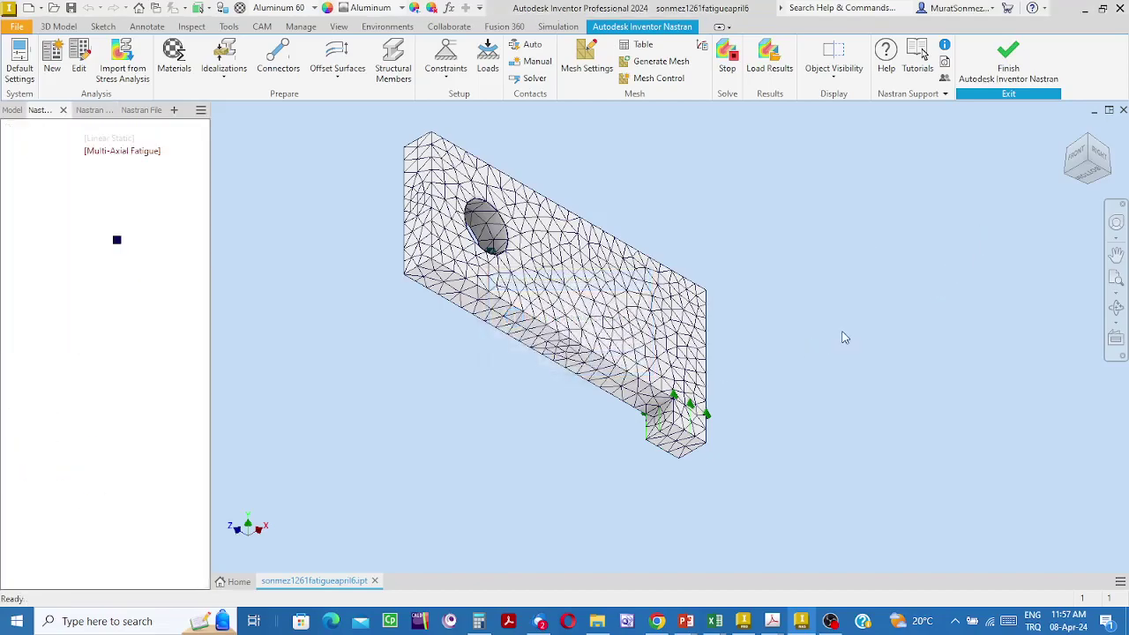
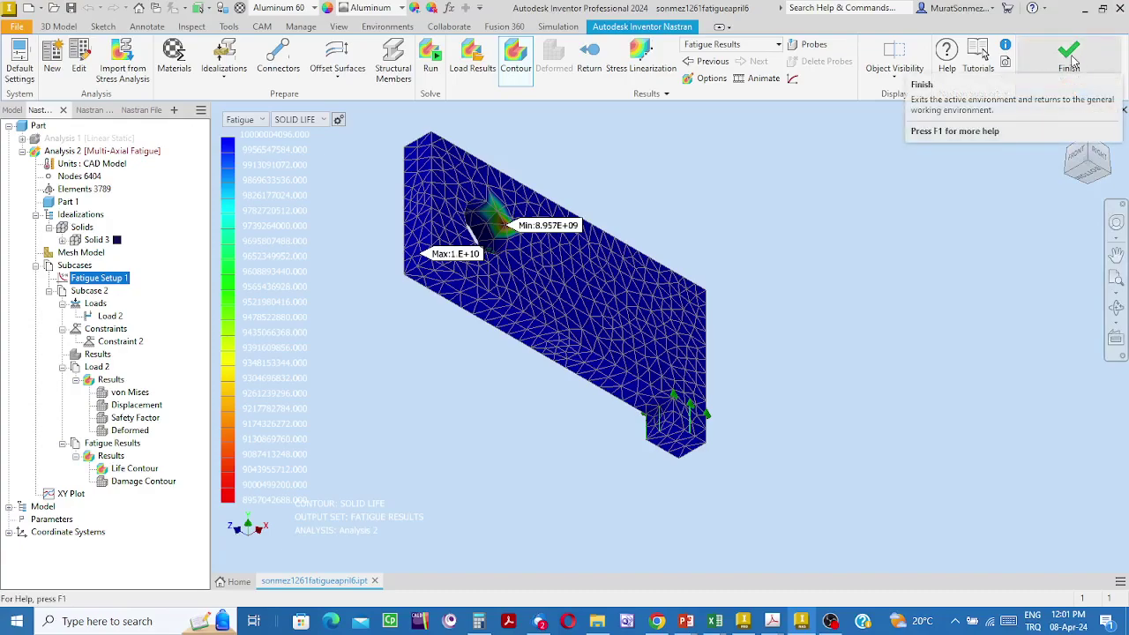
Finish the Nastran environment and save the part file
{"action": "left_click", "coordinate": [1071, 60]}
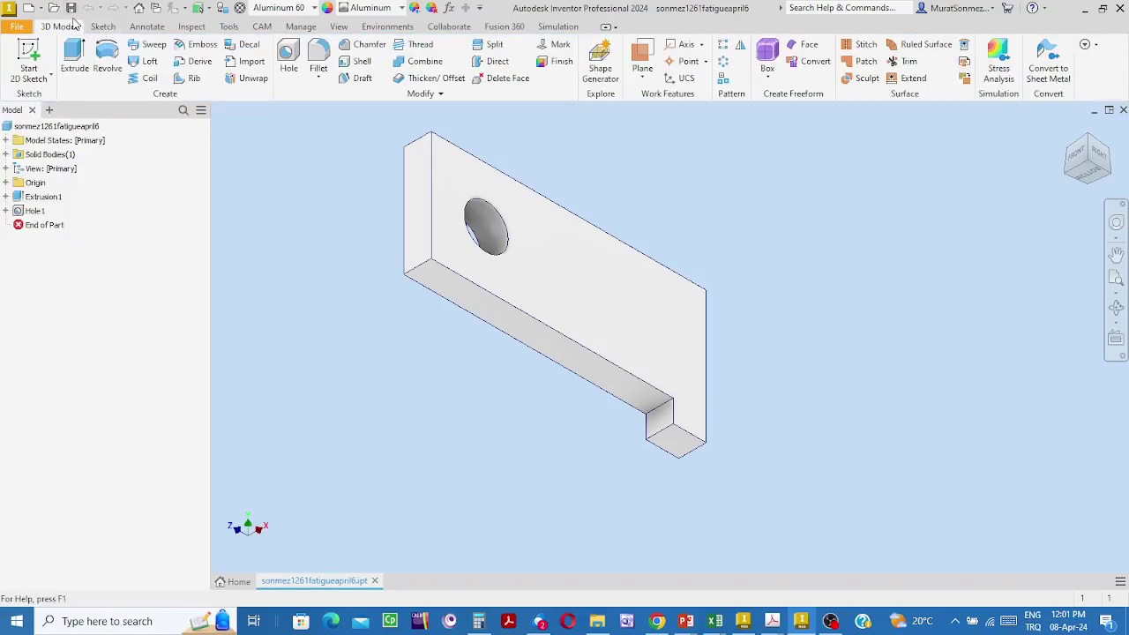
{"action": "left_click", "coordinate": [84, 126]}
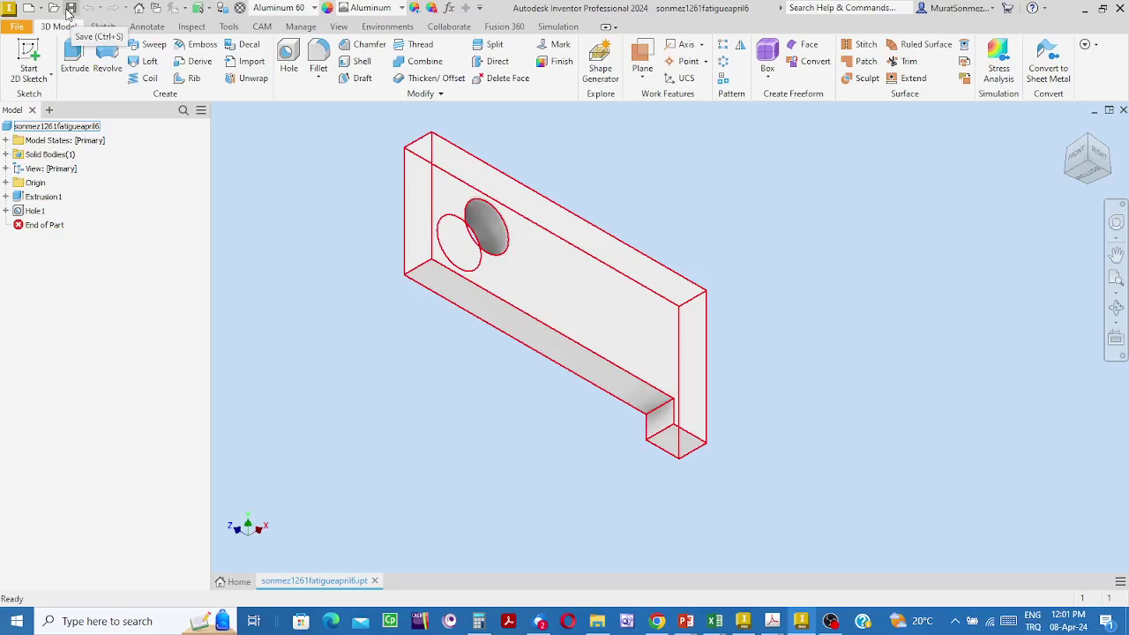
{"action": "left_click", "coordinate": [69, 11]}
{"action": "left_click", "coordinate": [136, 189]}
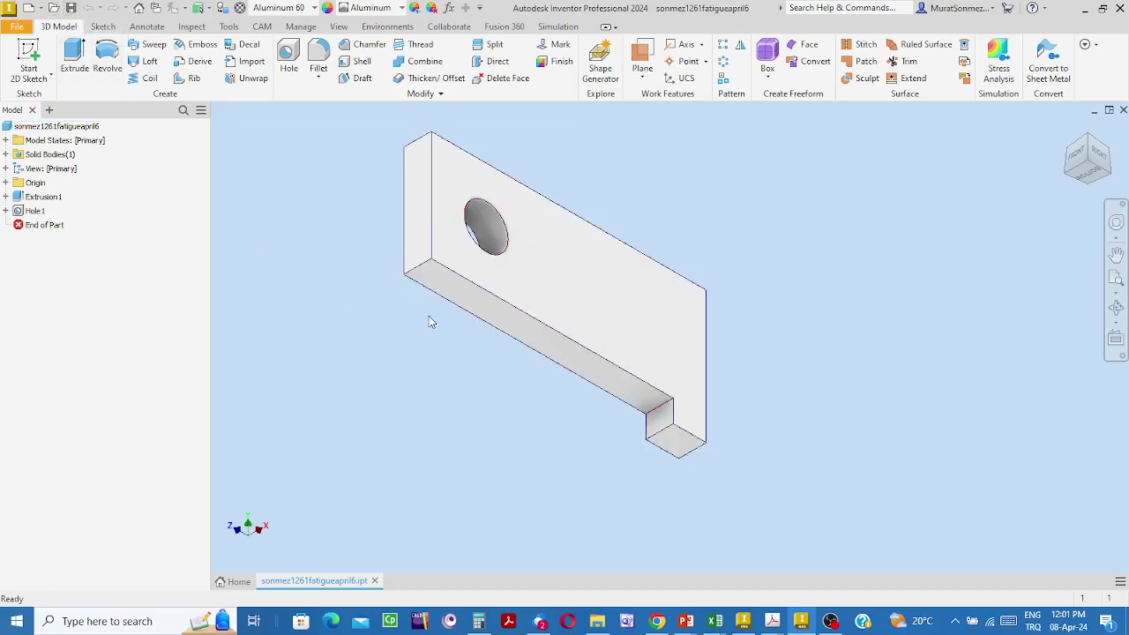
{"action": "left_click", "coordinate": [71, 8]}
Enter the Stress Analysis environment and start a new study of type Modal Analysis
{"action": "left_click", "coordinate": [387, 26]}
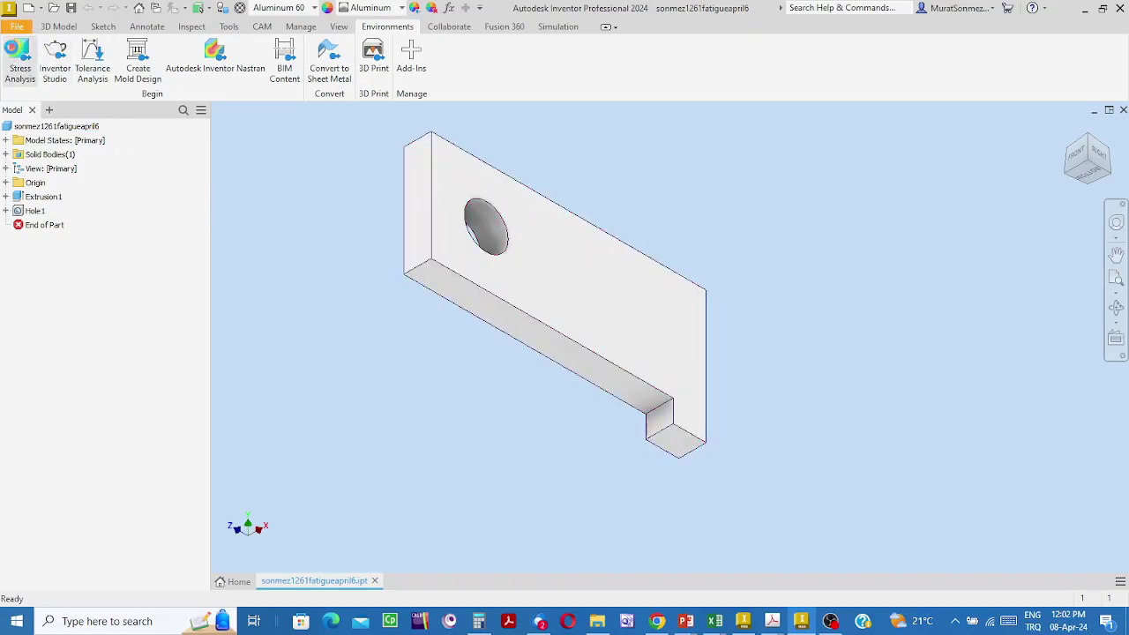
{"action": "left_click", "coordinate": [13, 54]}
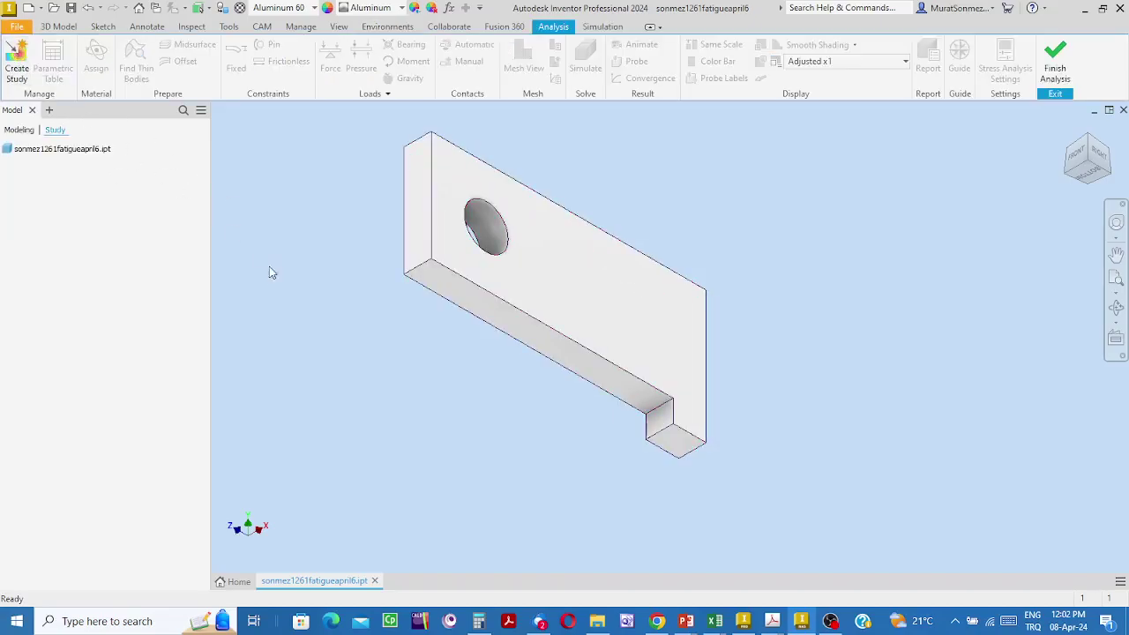
{"action": "left_click", "coordinate": [15, 58]}
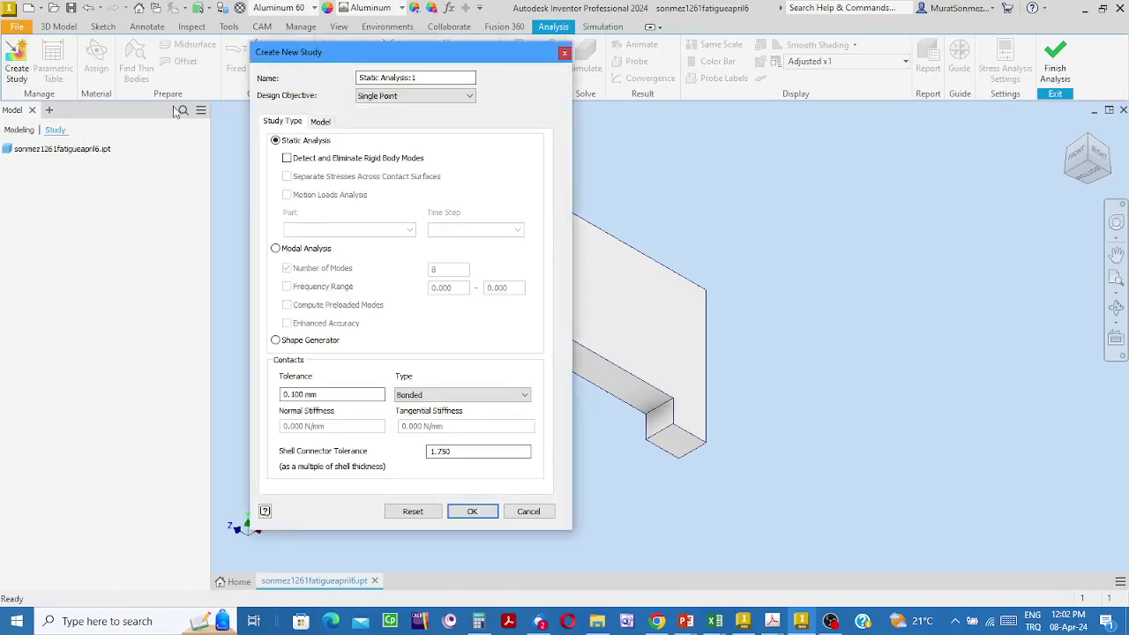
{"action": "mouse_move", "coordinate": [406, 55]}
{"action": "left_mouse_down"}
{"action": "mouse_move", "coordinate": [418, 62]}
{"action": "mouse_move", "coordinate": [411, 43]}
{"action": "left_mouse_up"}
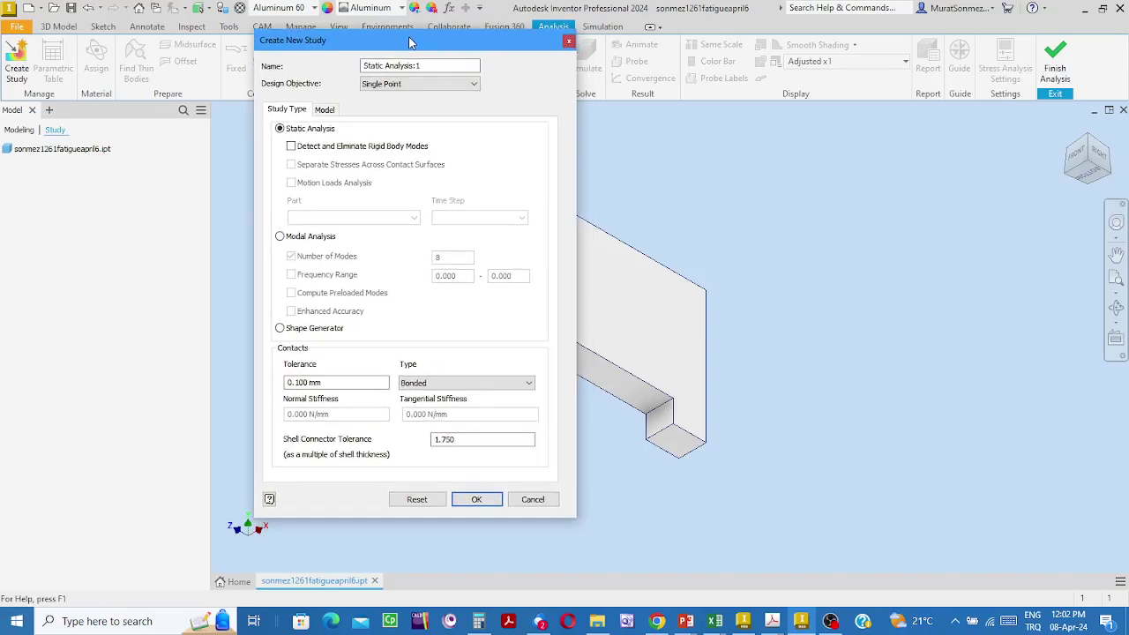
{"action": "left_click", "coordinate": [280, 236]}
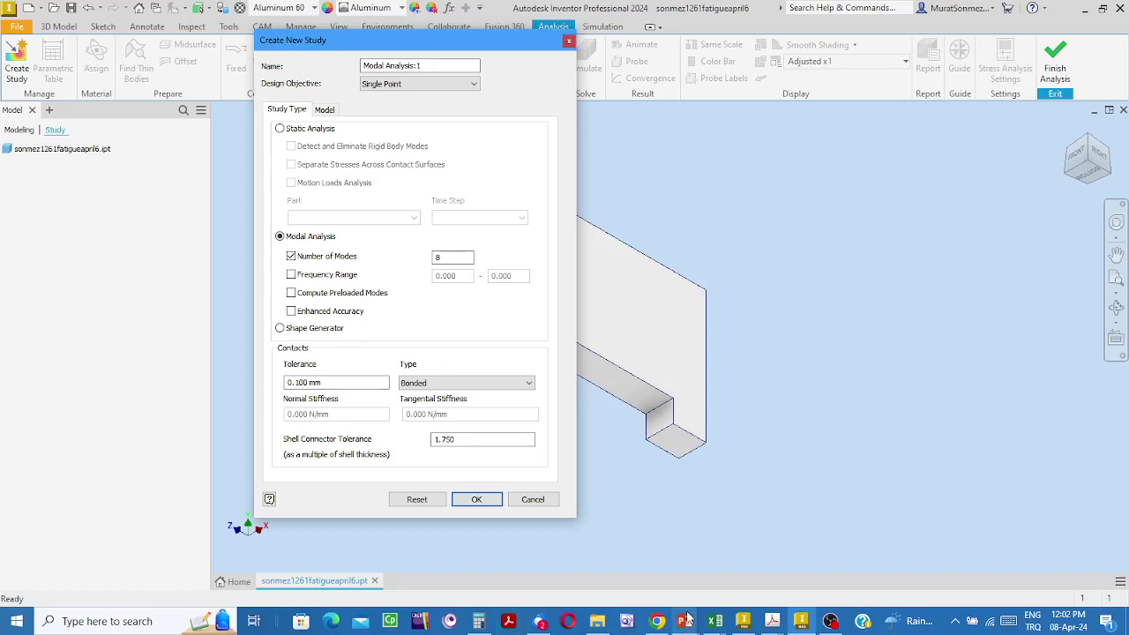
Switch to Calculator, divide 30000 by 60, and divide the result by 60 again
{"action": "left_click", "coordinate": [478, 621]}
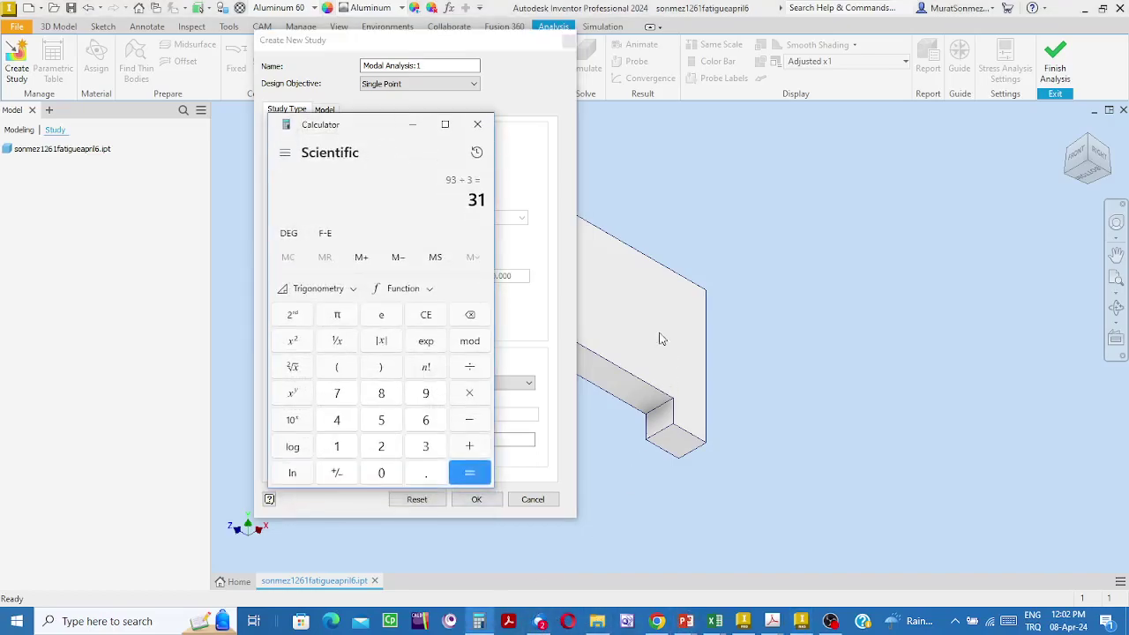
{"action": "left_click_drag", "start_coordinate": [370, 126], "coordinate": [759, 130]}
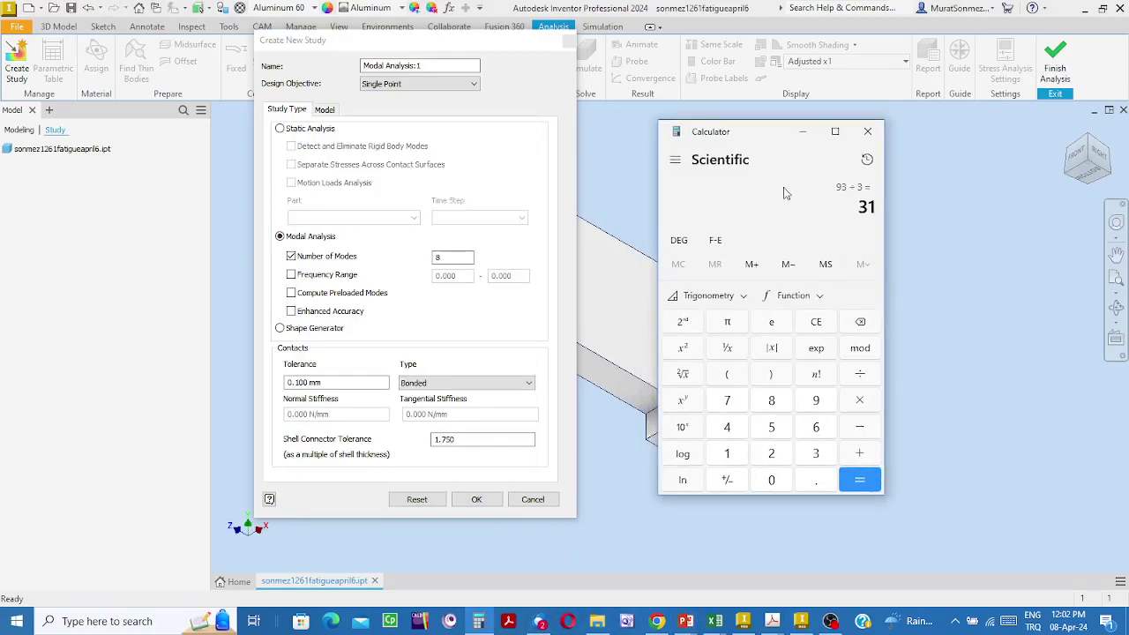
{"action": "left_click", "coordinate": [812, 453]}
{"action": "left_click", "coordinate": [772, 480]}
{"action": "double_click", "coordinate": [771, 480]}
{"action": "left_click", "coordinate": [771, 480]}
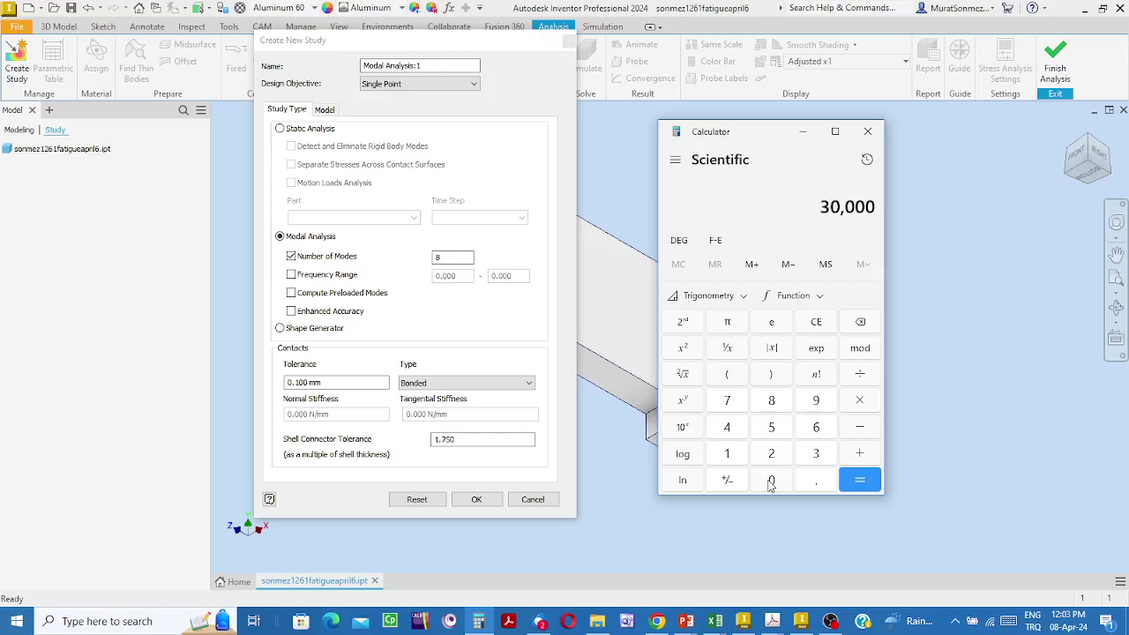
{"action": "left_click", "coordinate": [861, 376]}
{"action": "left_click", "coordinate": [816, 430]}
{"action": "left_click", "coordinate": [768, 485]}
{"action": "left_click", "coordinate": [862, 486]}
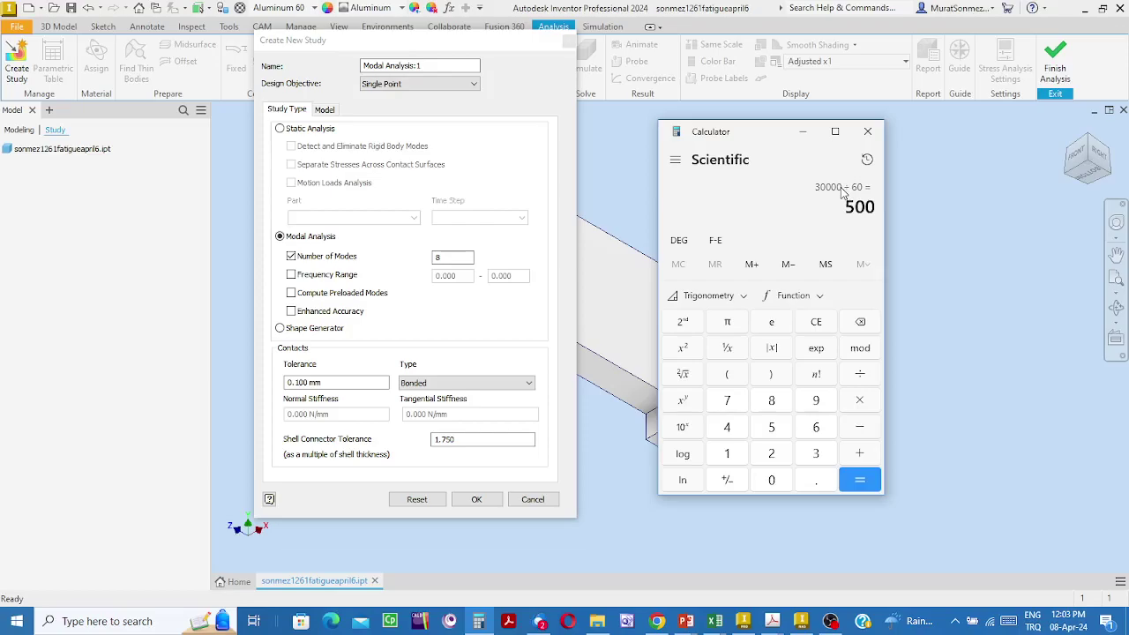
{"action": "left_click", "coordinate": [861, 480]}
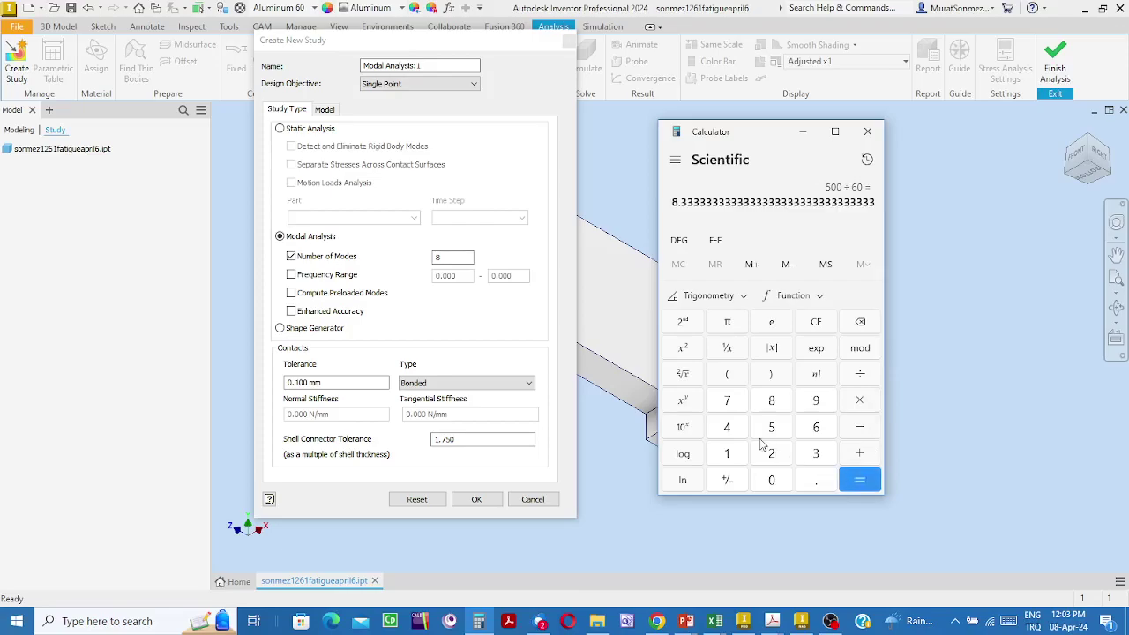
{"action": "left_click", "coordinate": [867, 132]}
{"action": "left_click", "coordinate": [291, 275]}
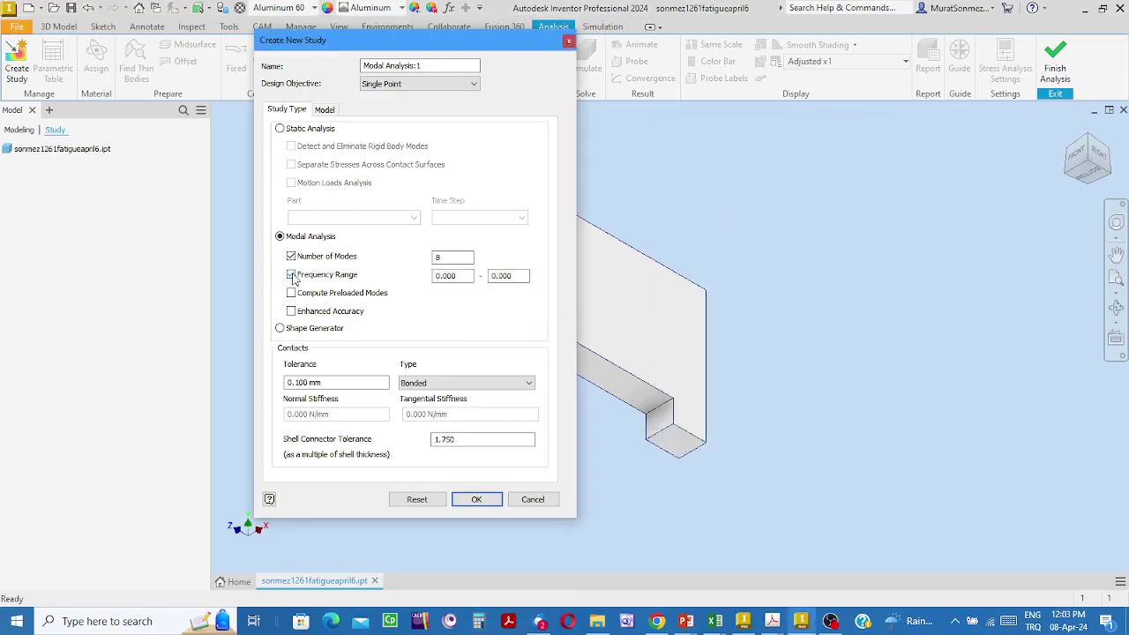
{"action": "left_click", "coordinate": [526, 276]}
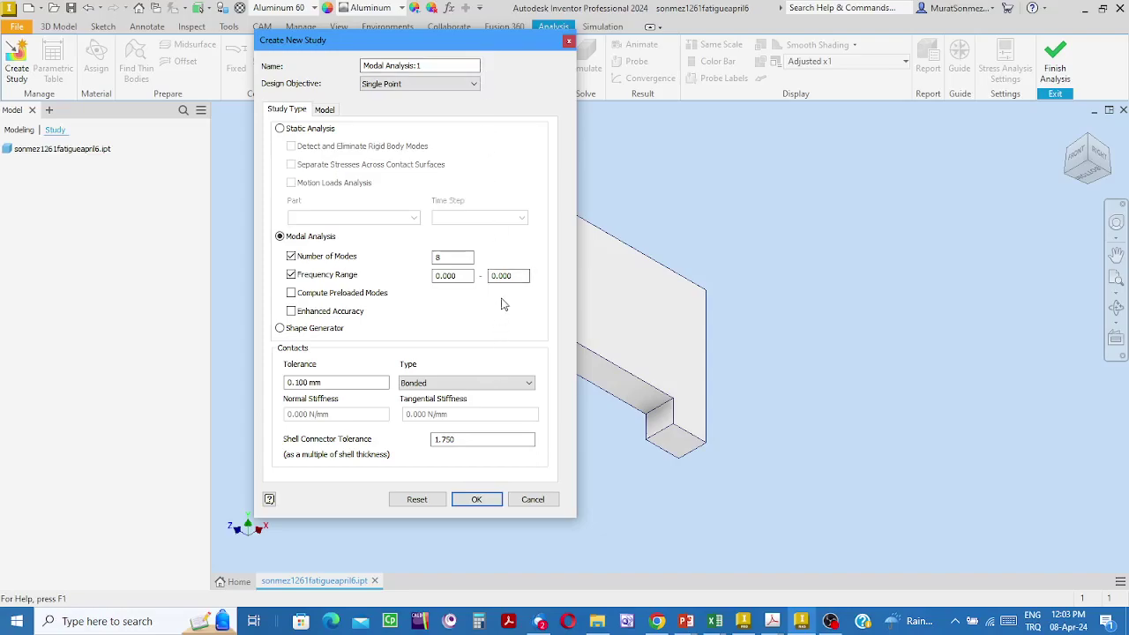
{"action": "left_click", "coordinate": [291, 275]}
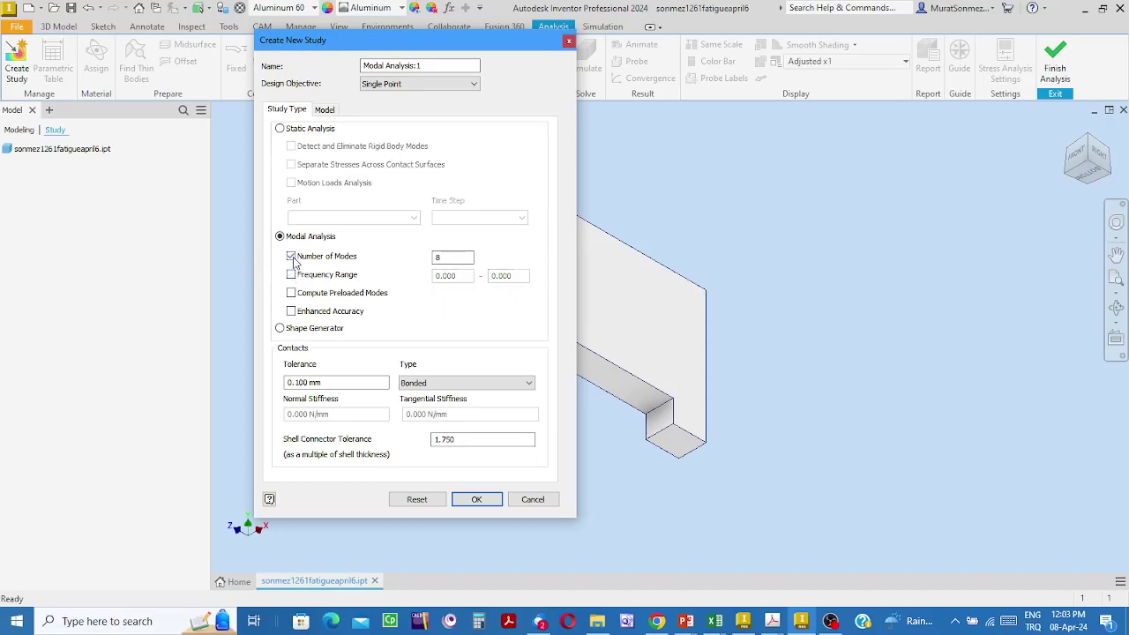
Set the number of modes to 10 and create the modal analysis study
{"action": "left_click_drag", "start_coordinate": [459, 260], "coordinate": [418, 260]}
{"action": "type", "text": "10"}
{"action": "left_click", "coordinate": [477, 500]}
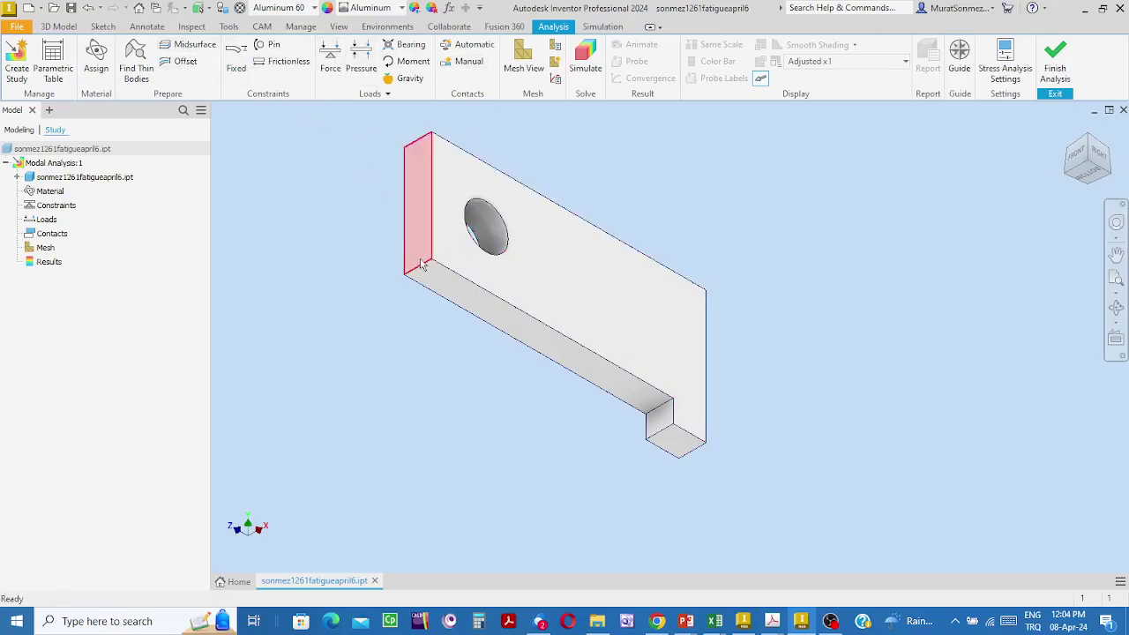
Apply a fixed constraint to the hole's inner face
{"action": "left_click", "coordinate": [236, 71]}
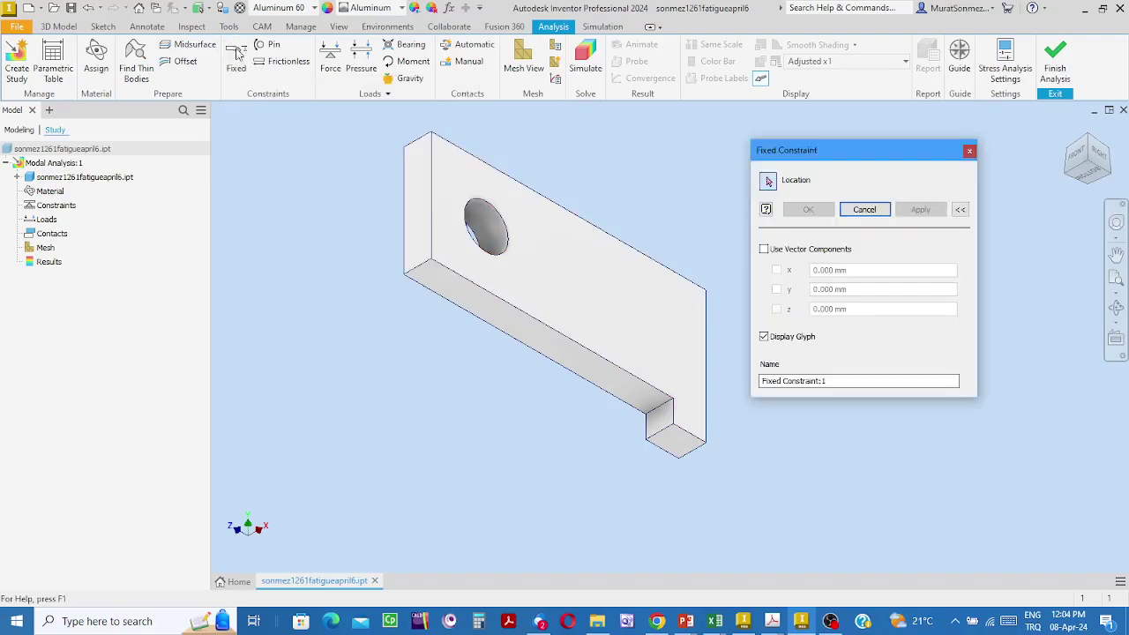
{"action": "left_click", "coordinate": [490, 224]}
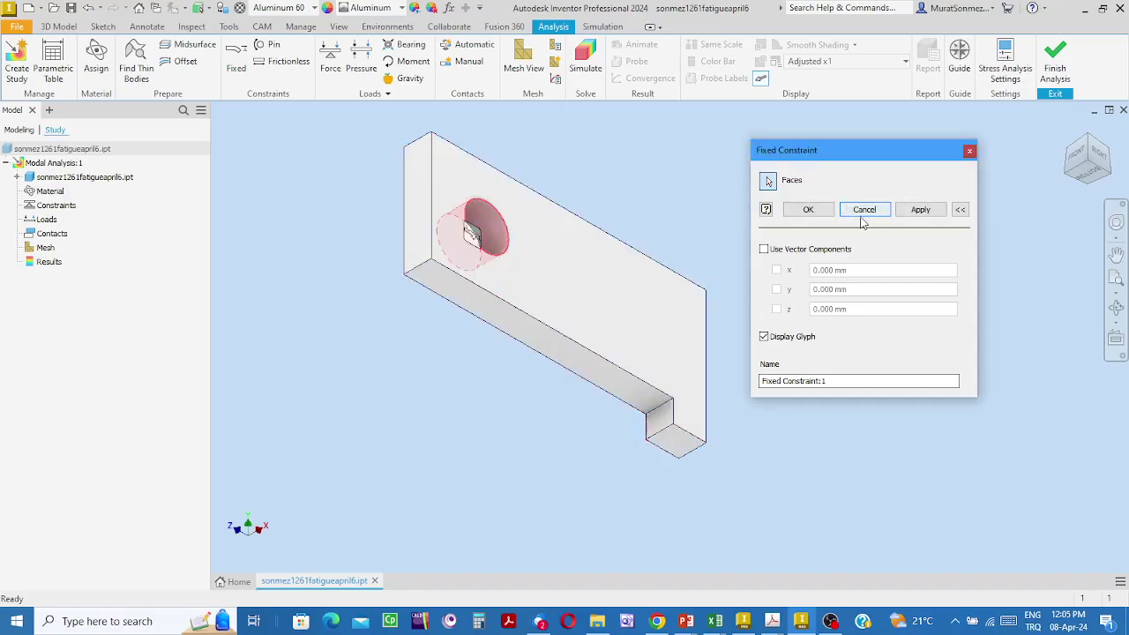
{"action": "left_click", "coordinate": [921, 211]}
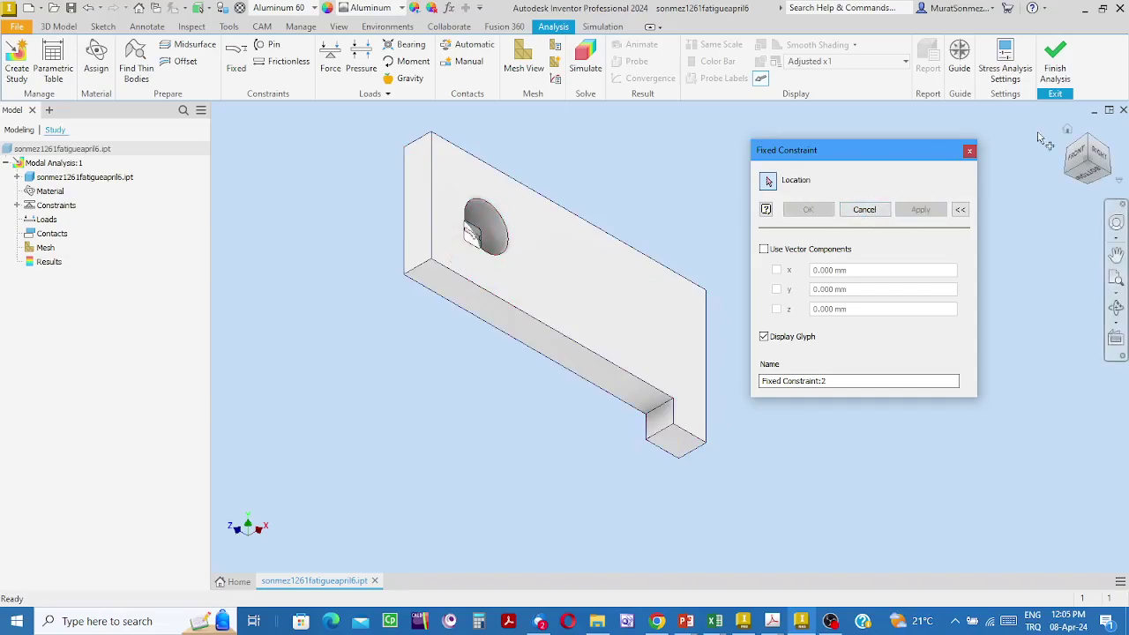
Close the pending second fixed constraint and apply gravity of 9810 mm/s^2 directed downward, normal to the plate's long upper face
{"action": "left_click", "coordinate": [1088, 139]}
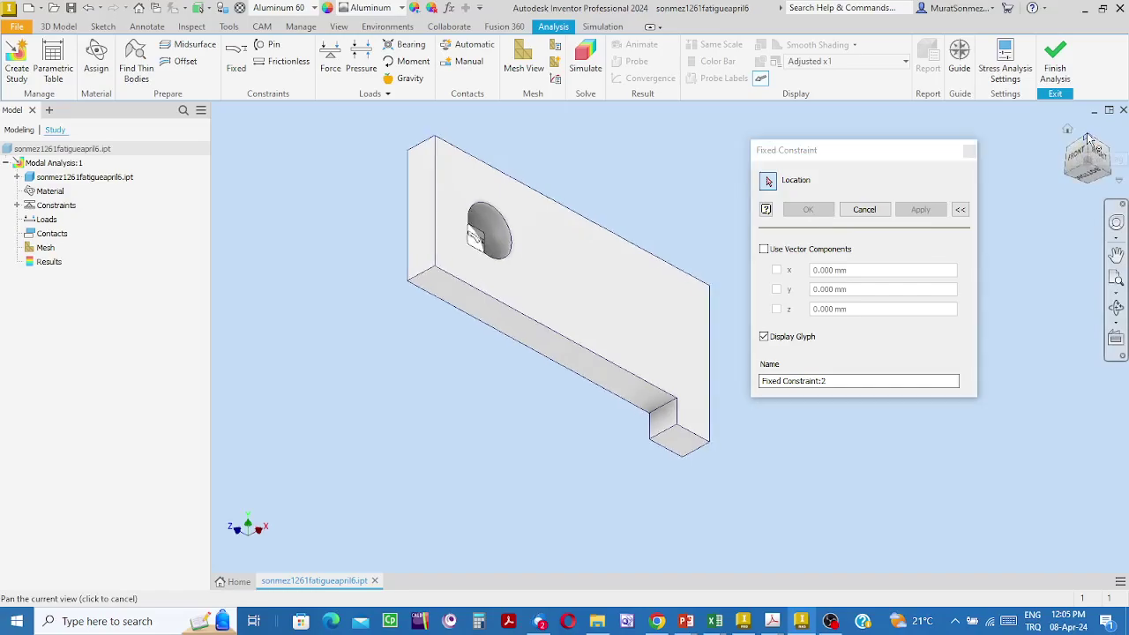
{"action": "left_click_drag", "start_coordinate": [876, 150], "coordinate": [957, 236]}
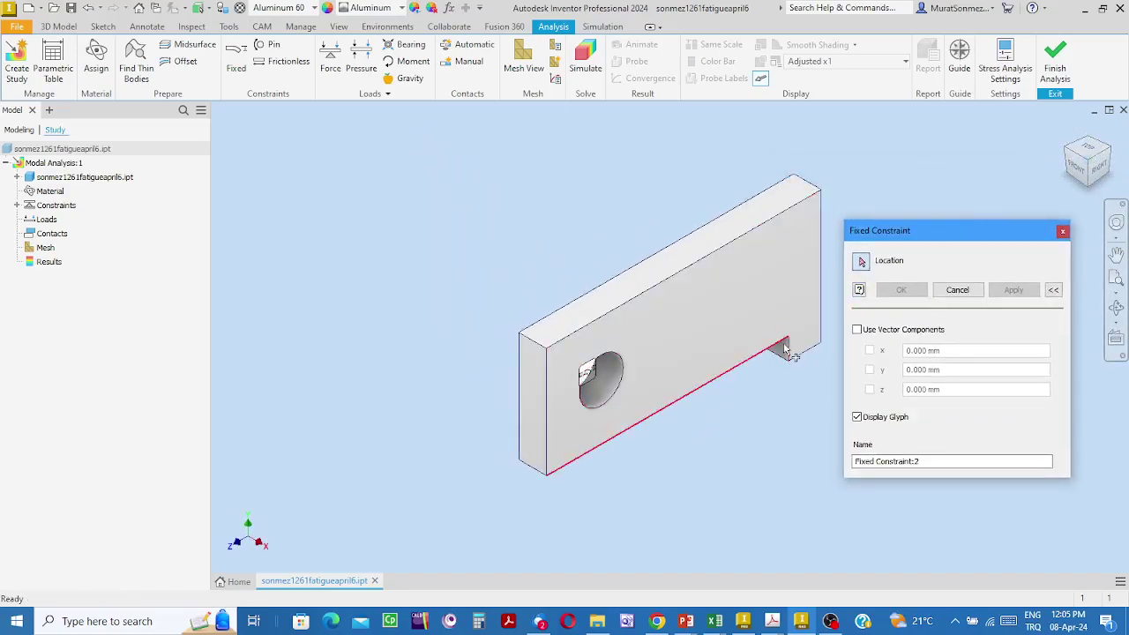
{"action": "mouse_move", "coordinate": [808, 370]}
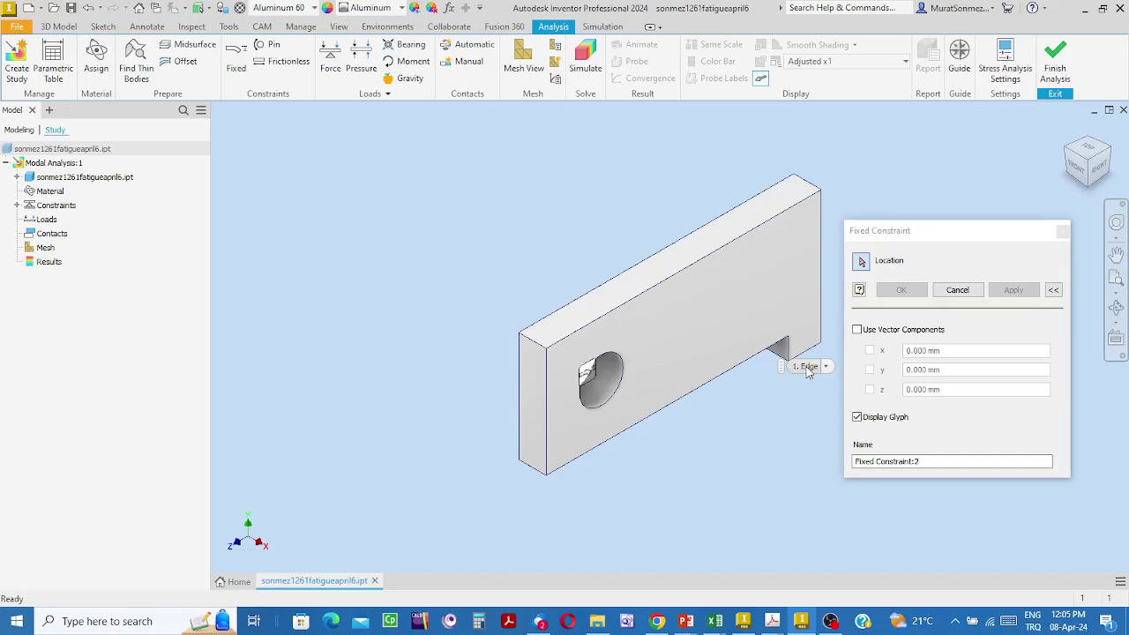
{"action": "left_click", "coordinate": [1063, 231]}
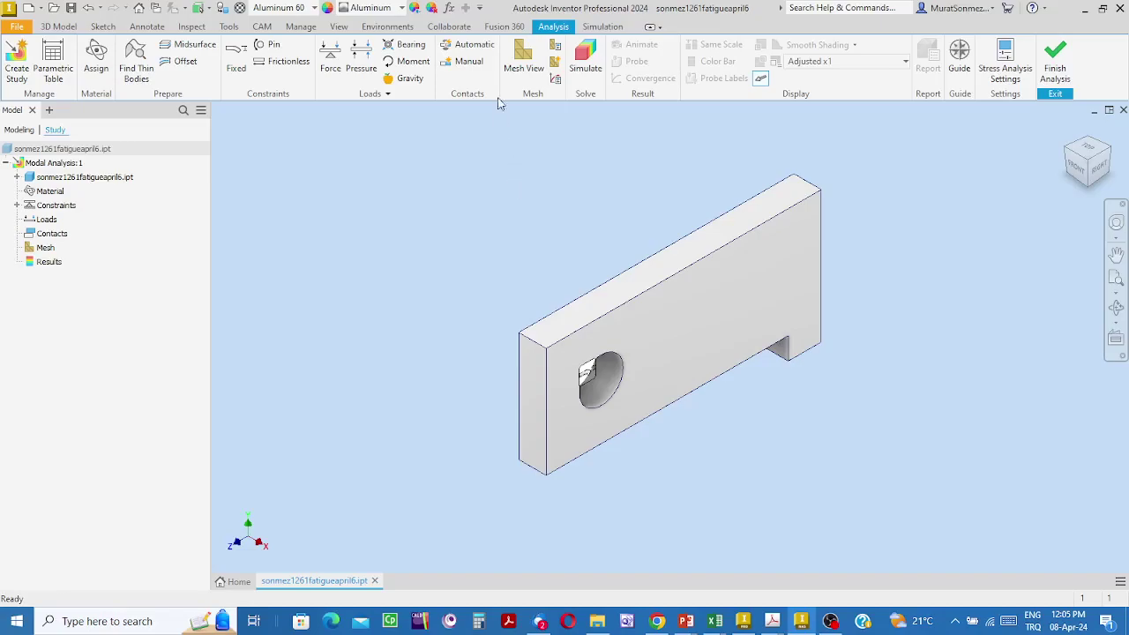
{"action": "left_click", "coordinate": [409, 79]}
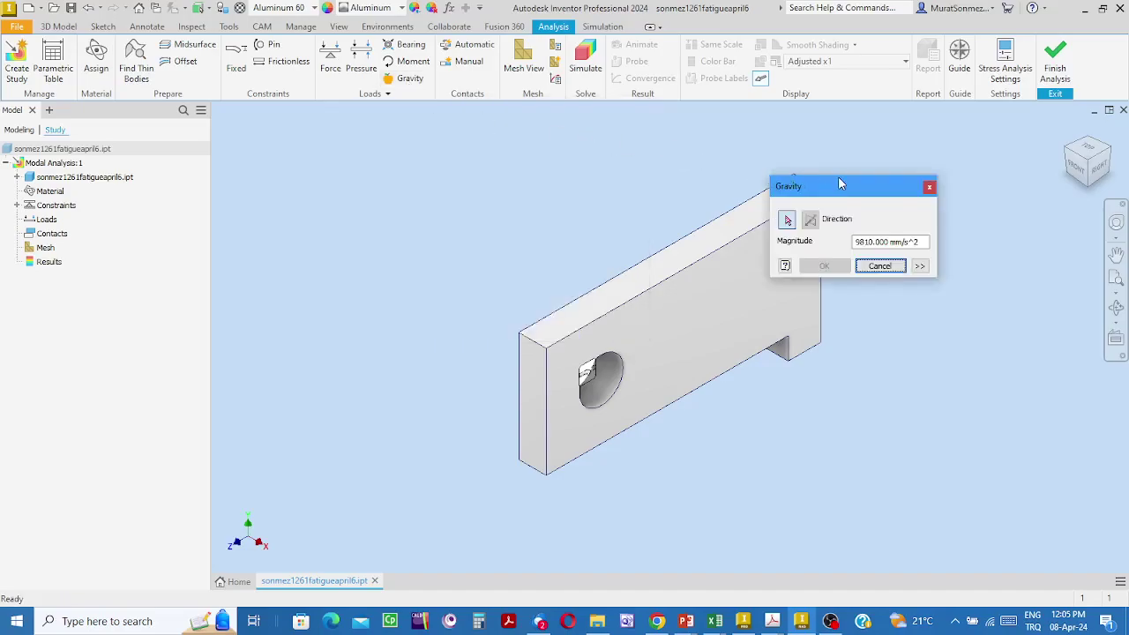
{"action": "left_click_drag", "start_coordinate": [837, 179], "coordinate": [913, 153]}
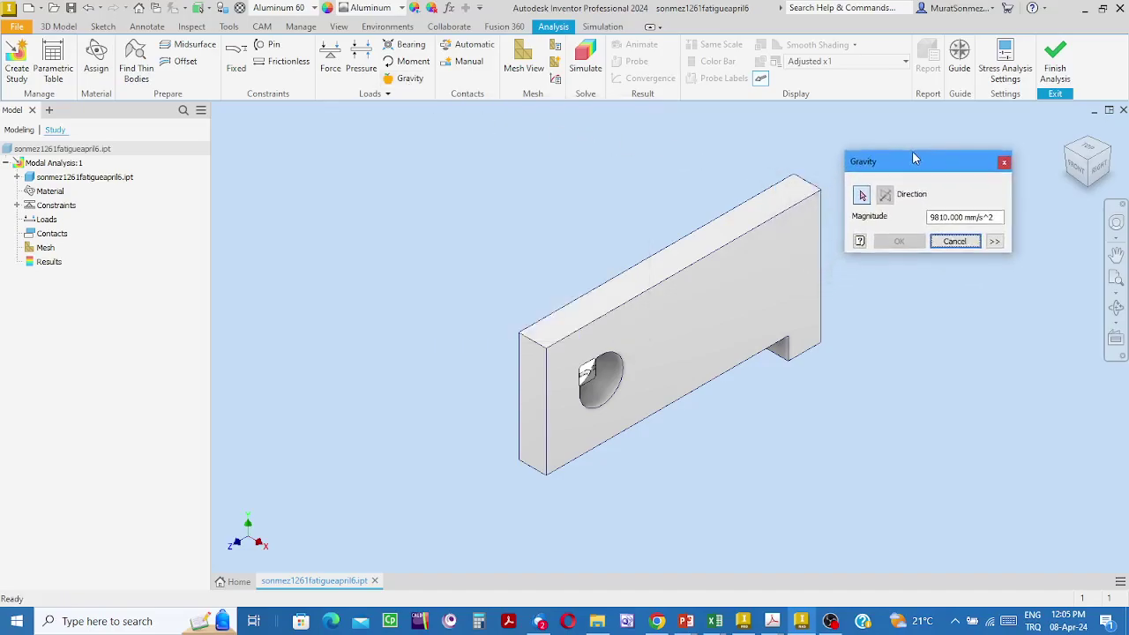
{"action": "left_click", "coordinate": [672, 270]}
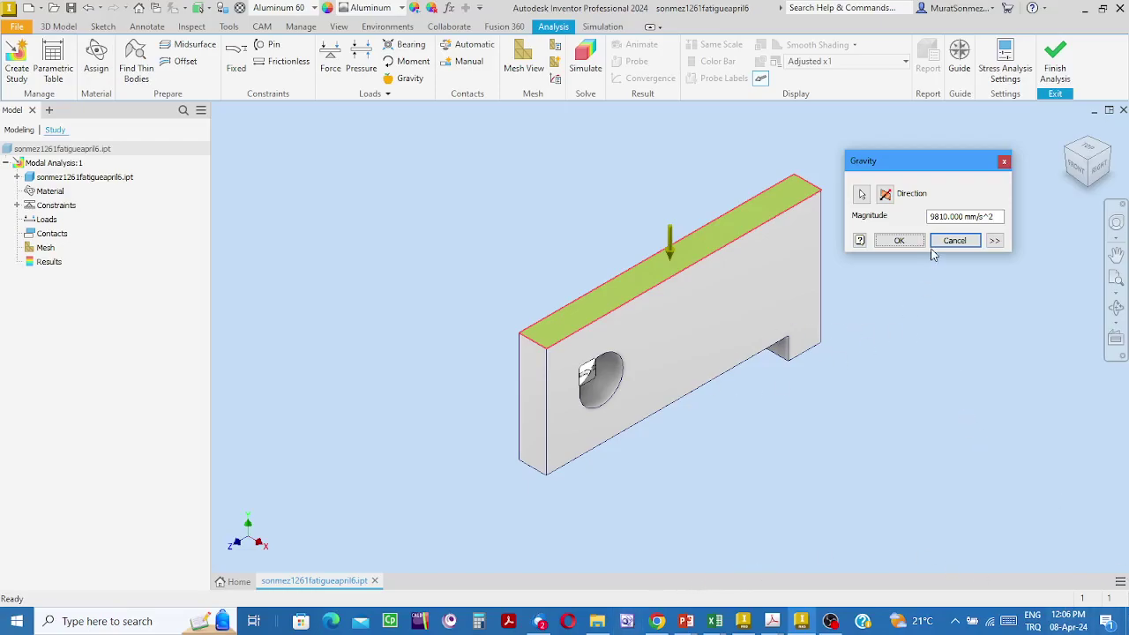
{"action": "left_click", "coordinate": [899, 240]}
Display the mesh over the plate and run the modal analysis simulation
{"action": "middle_click_drag", "start_coordinate": [926, 271], "coordinate": [764, 270]}
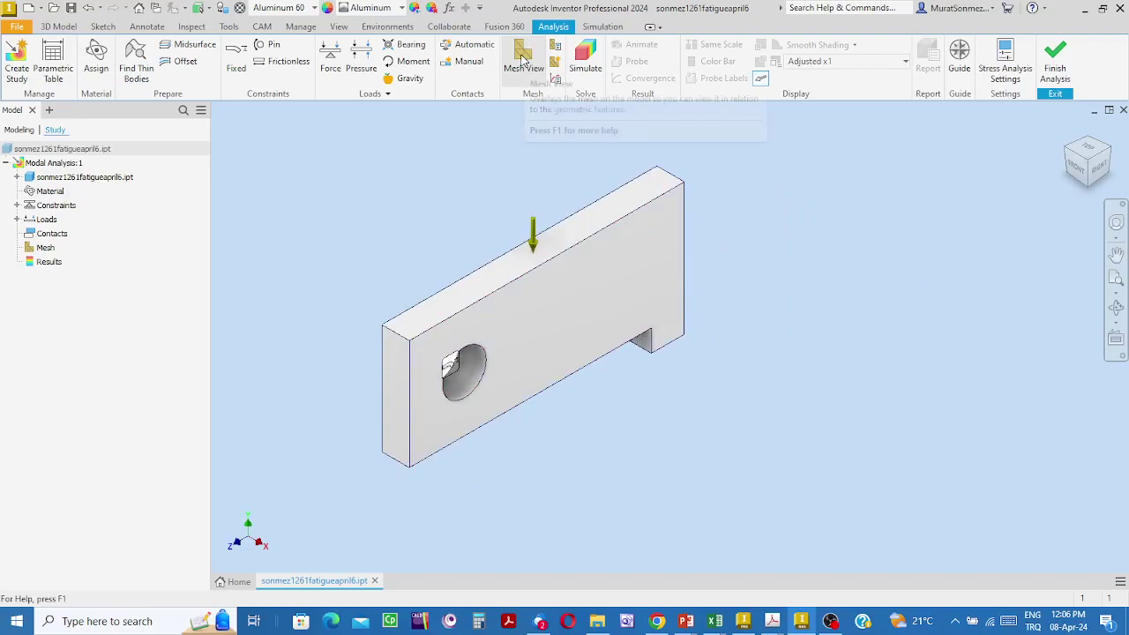
{"action": "left_click", "coordinate": [523, 60]}
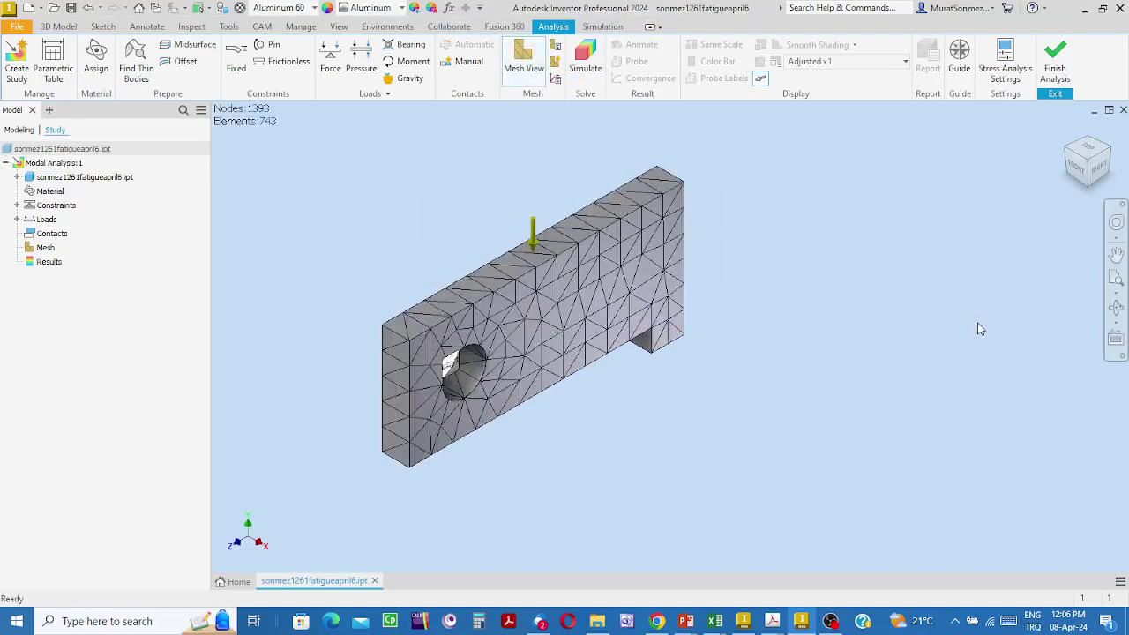
{"action": "left_click", "coordinate": [583, 53]}
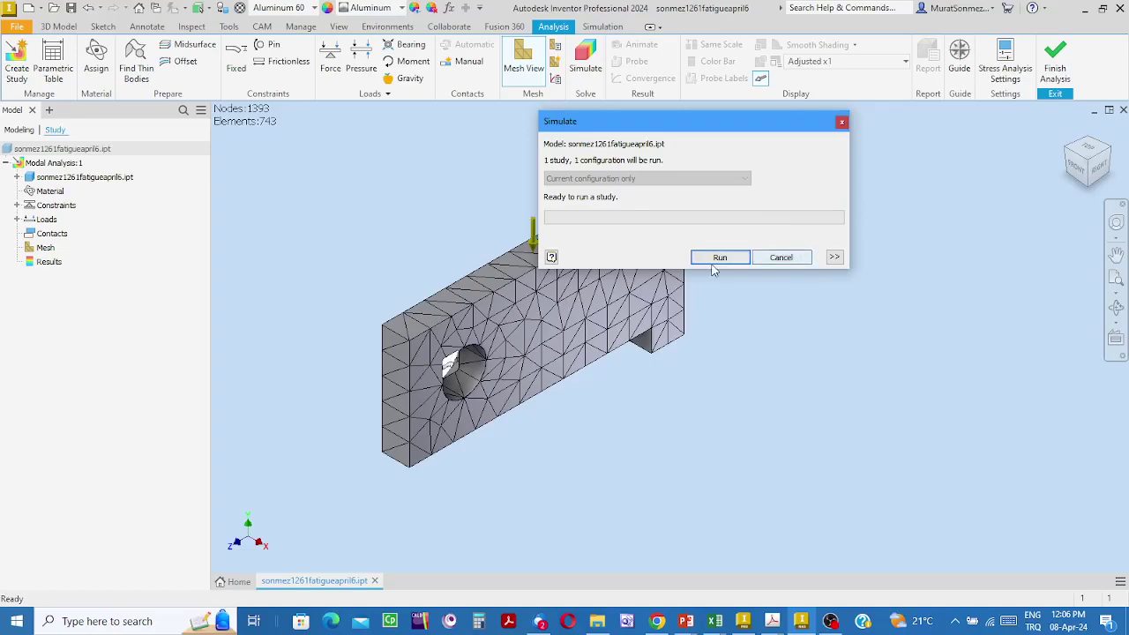
{"action": "left_click", "coordinate": [716, 260]}
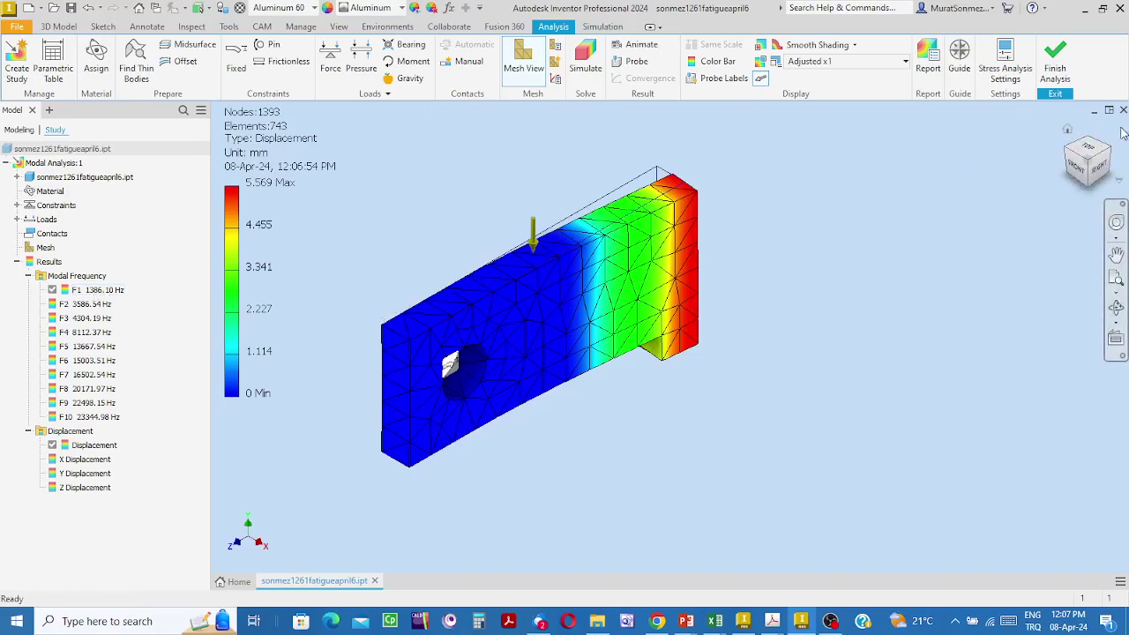
Examine the displacement shape of the first mode from above and from several oblique angles
{"action": "left_click", "coordinate": [1087, 152]}
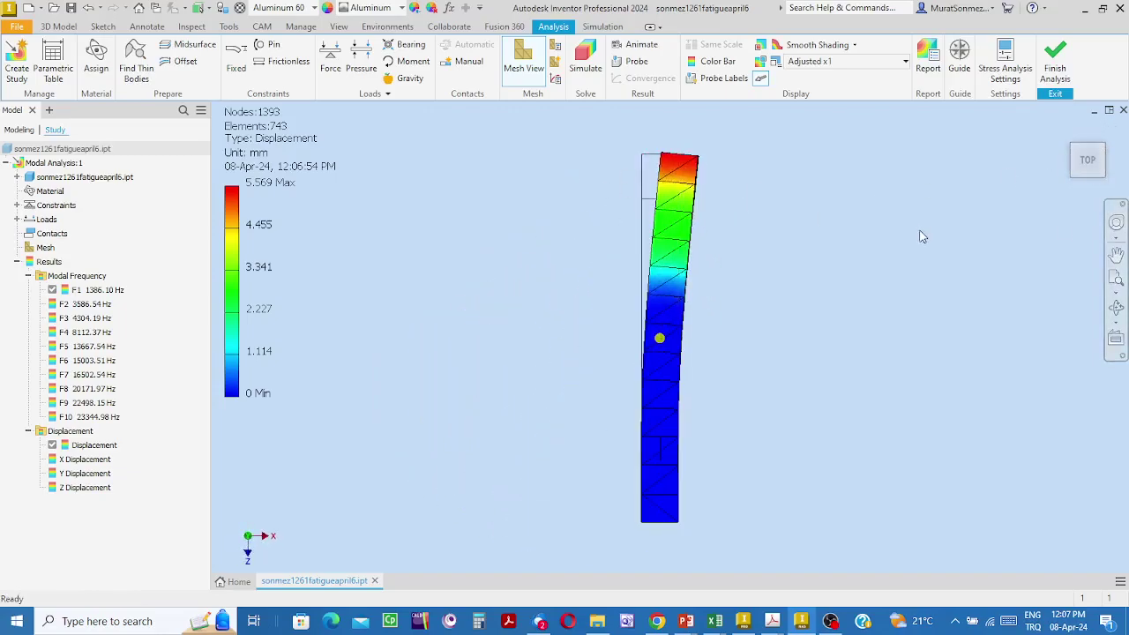
{"action": "left_click", "coordinate": [1108, 179]}
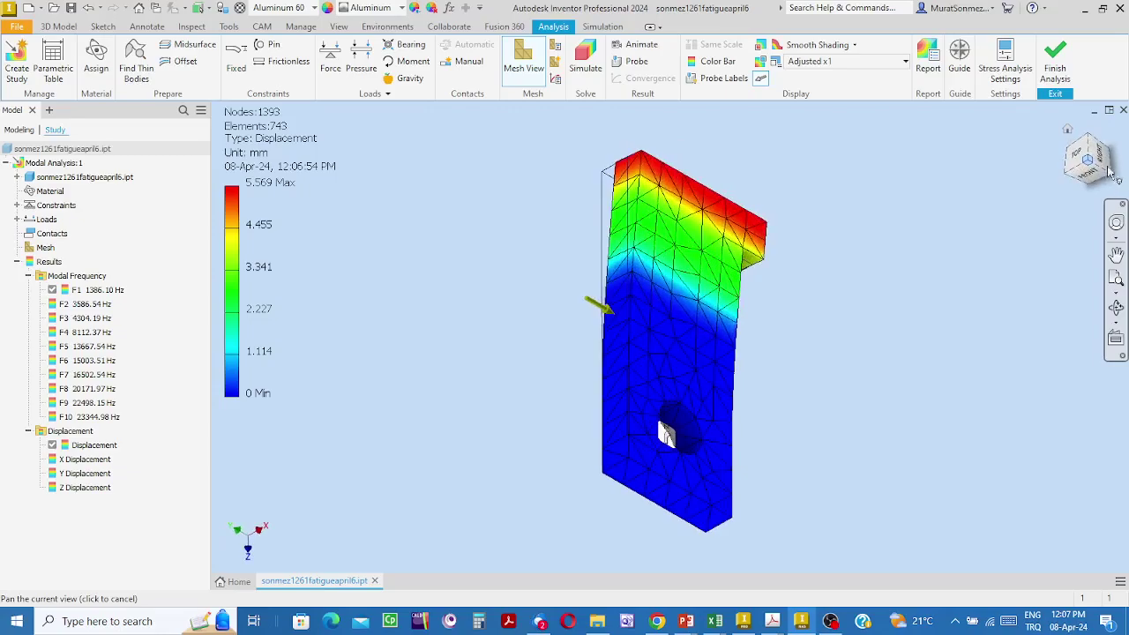
{"action": "left_click", "coordinate": [1116, 306]}
{"action": "left_click_drag", "start_coordinate": [703, 350], "coordinate": [585, 454]}
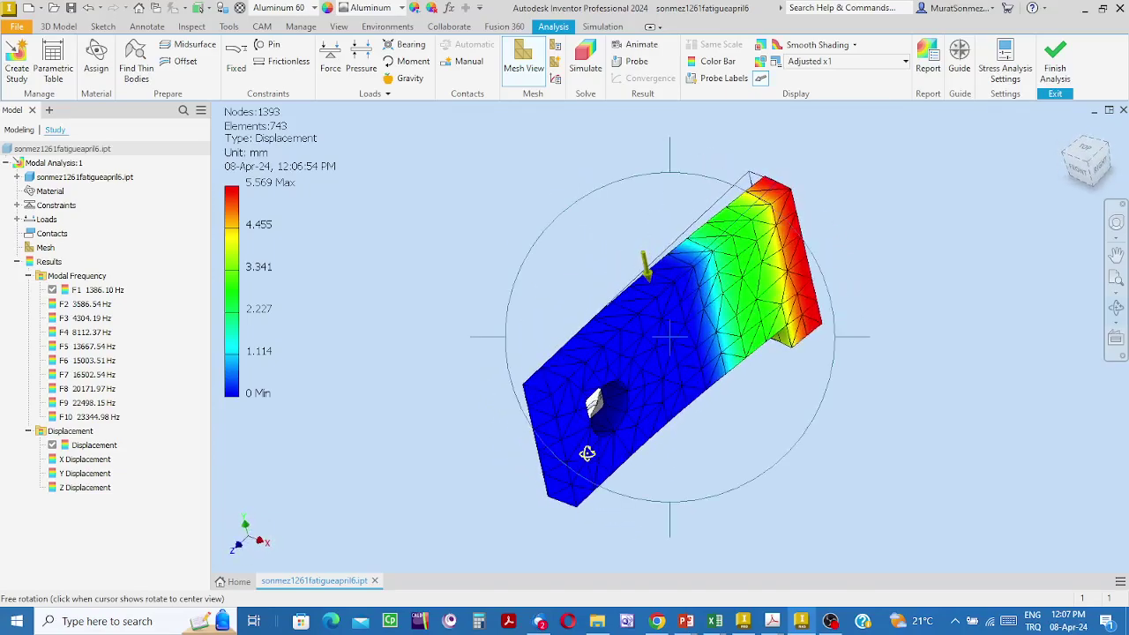
{"action": "left_click_drag", "start_coordinate": [661, 292], "coordinate": [794, 282]}
{"action": "key", "text": "Escape"}
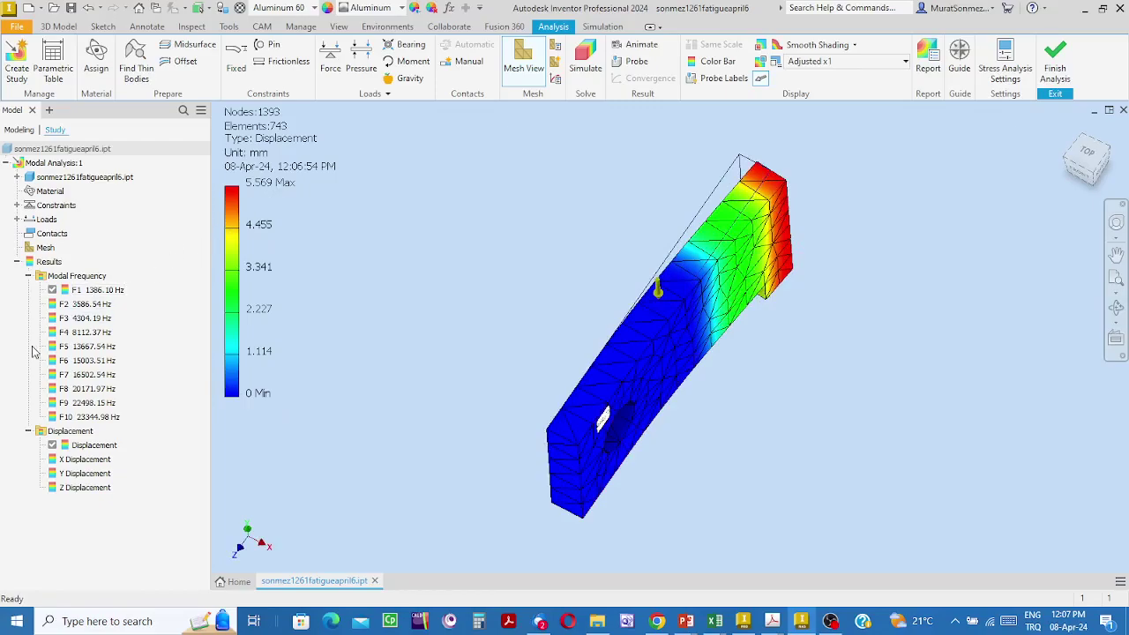
Activate the result of mode F3 and view its displacement shape in the home orientation
{"action": "left_click", "coordinate": [86, 319]}
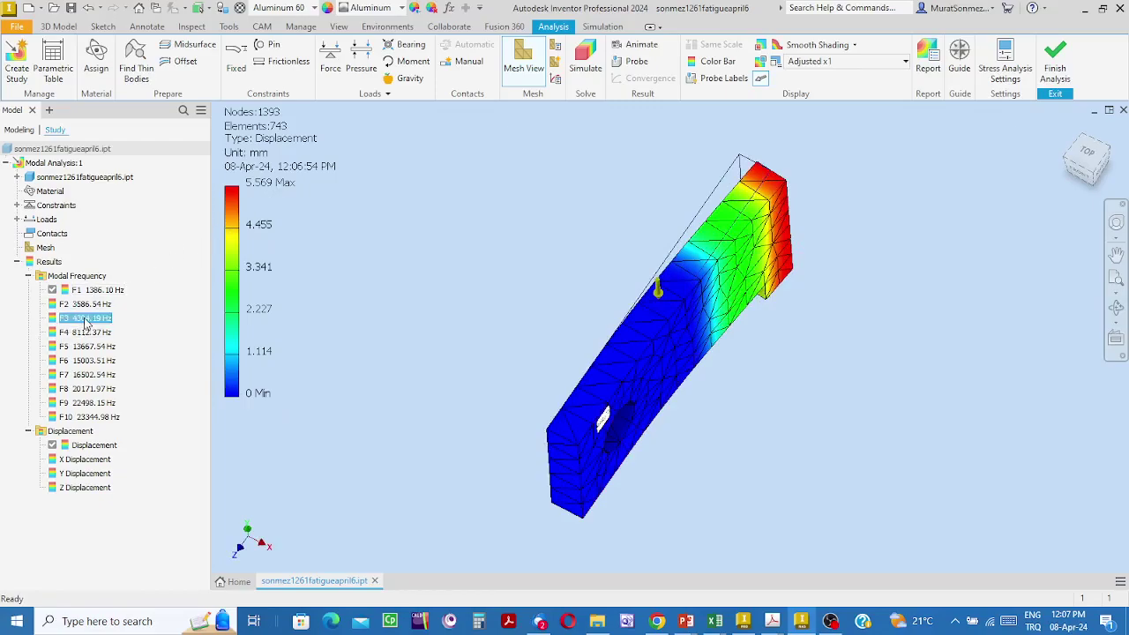
{"action": "right_click", "coordinate": [86, 322]}
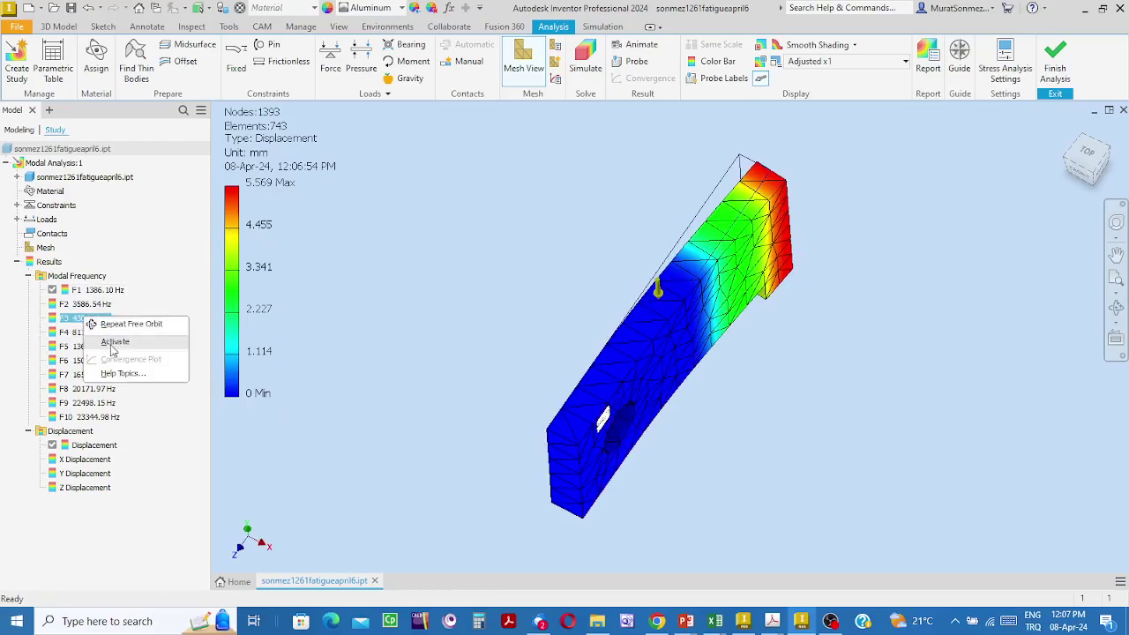
{"action": "left_click", "coordinate": [115, 342]}
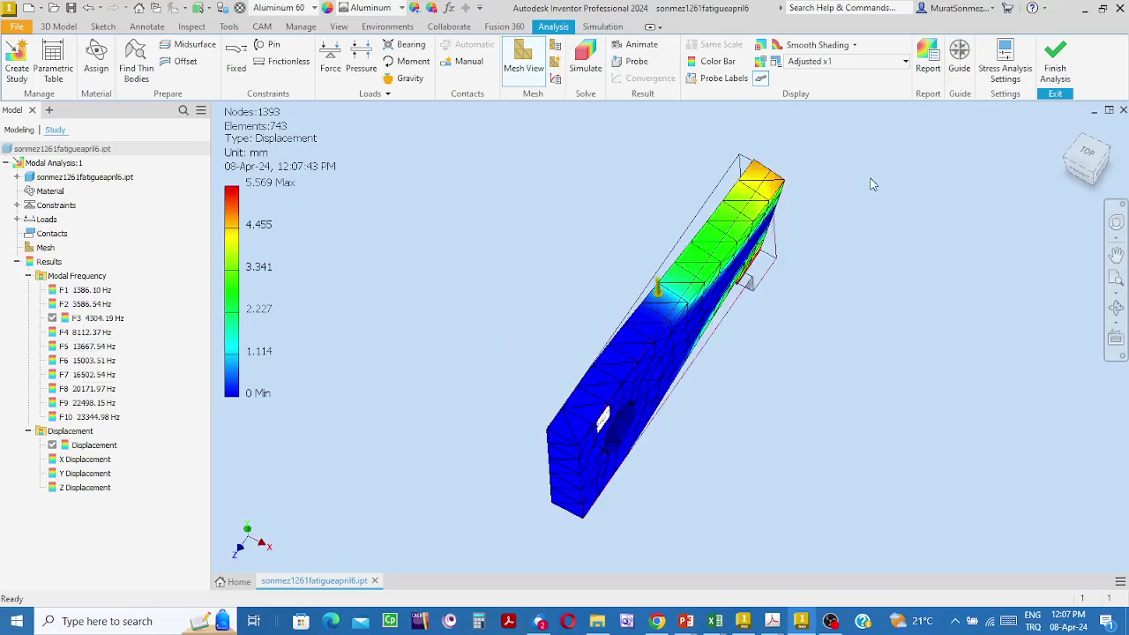
{"action": "left_click", "coordinate": [1068, 130]}
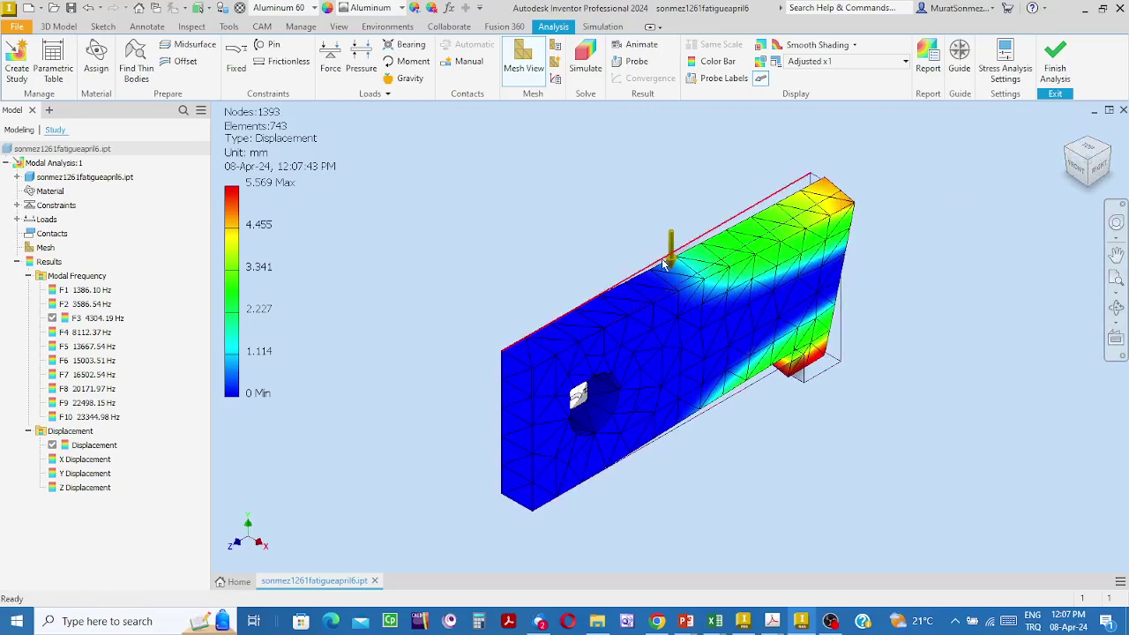
Activate the result of mode F7 to view its displacement shape
{"action": "left_click", "coordinate": [88, 377]}
{"action": "right_click", "coordinate": [87, 377]}
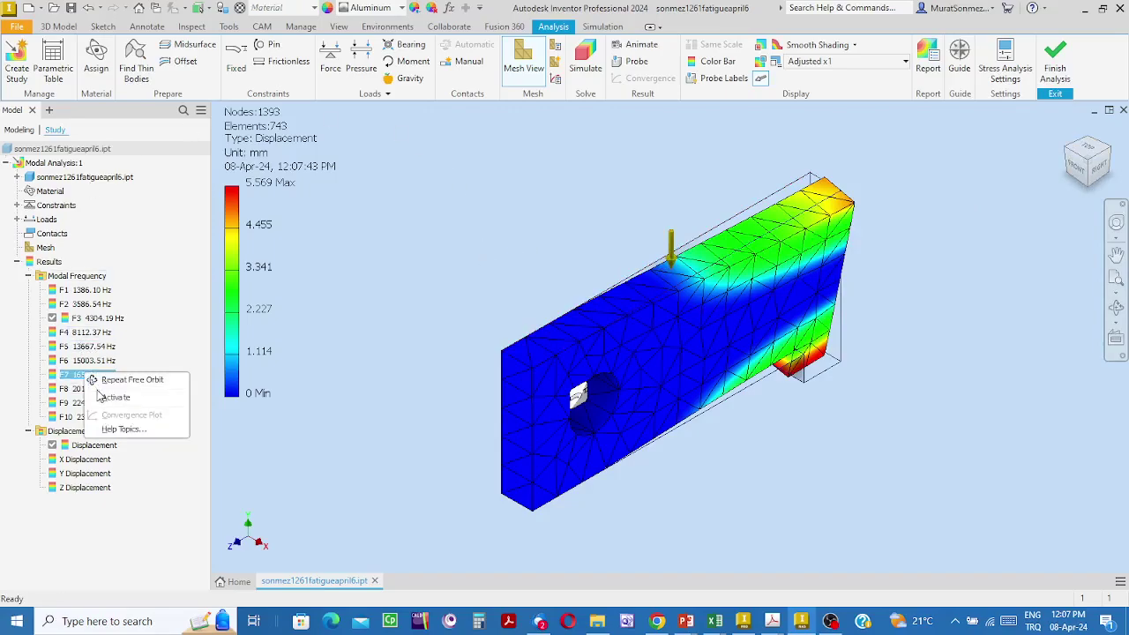
{"action": "left_click", "coordinate": [113, 397]}
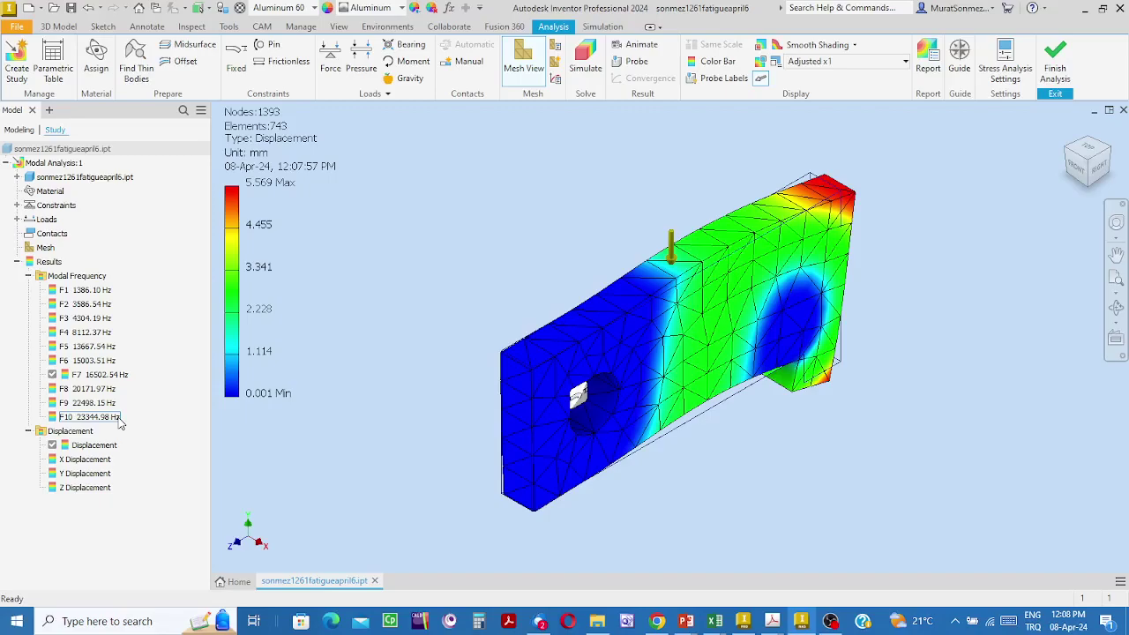
Activate the result of mode F9 and examine its displacement shape from another angle
{"action": "left_click", "coordinate": [93, 405]}
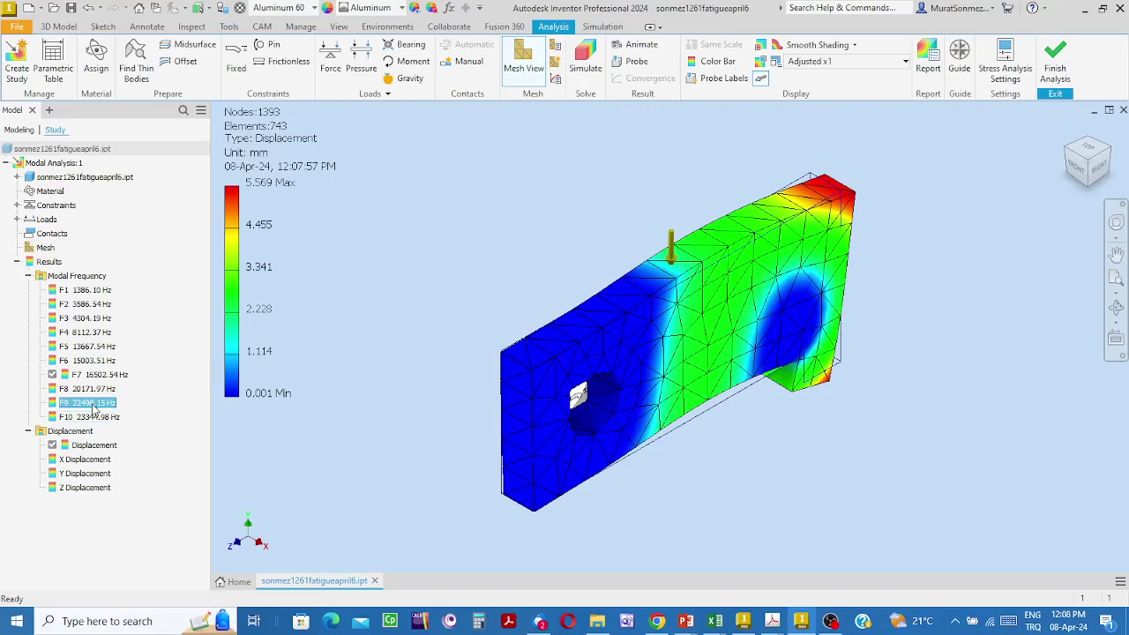
{"action": "right_click", "coordinate": [95, 407]}
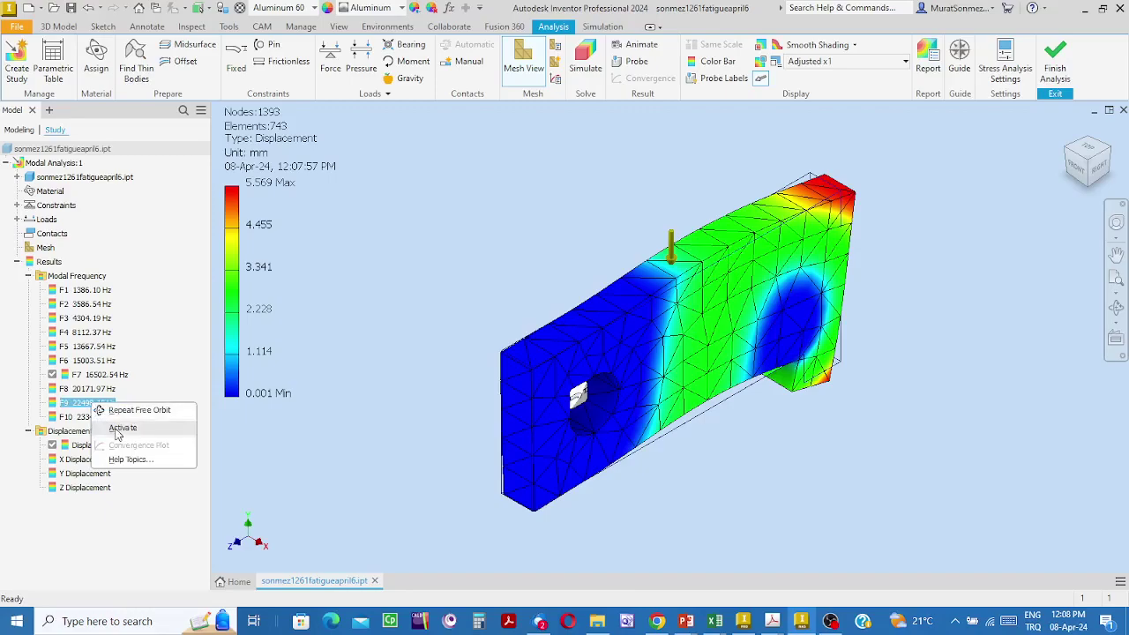
{"action": "left_click", "coordinate": [120, 429]}
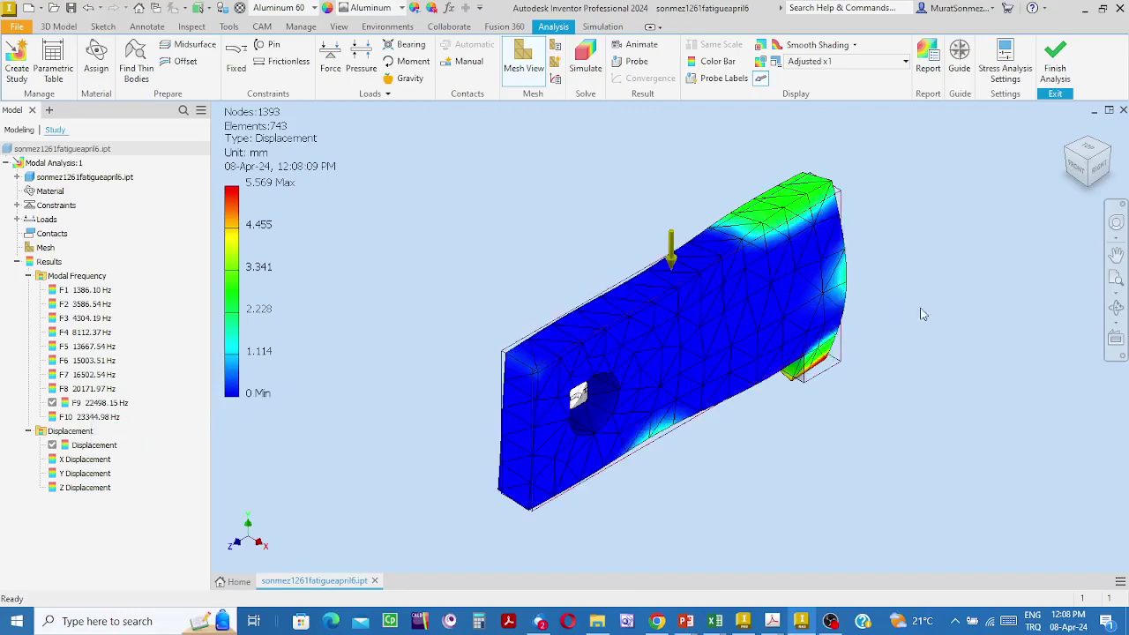
{"action": "left_click", "coordinate": [1116, 307]}
{"action": "left_click_drag", "start_coordinate": [709, 335], "coordinate": [773, 414]}
{"action": "key", "text": "Escape"}
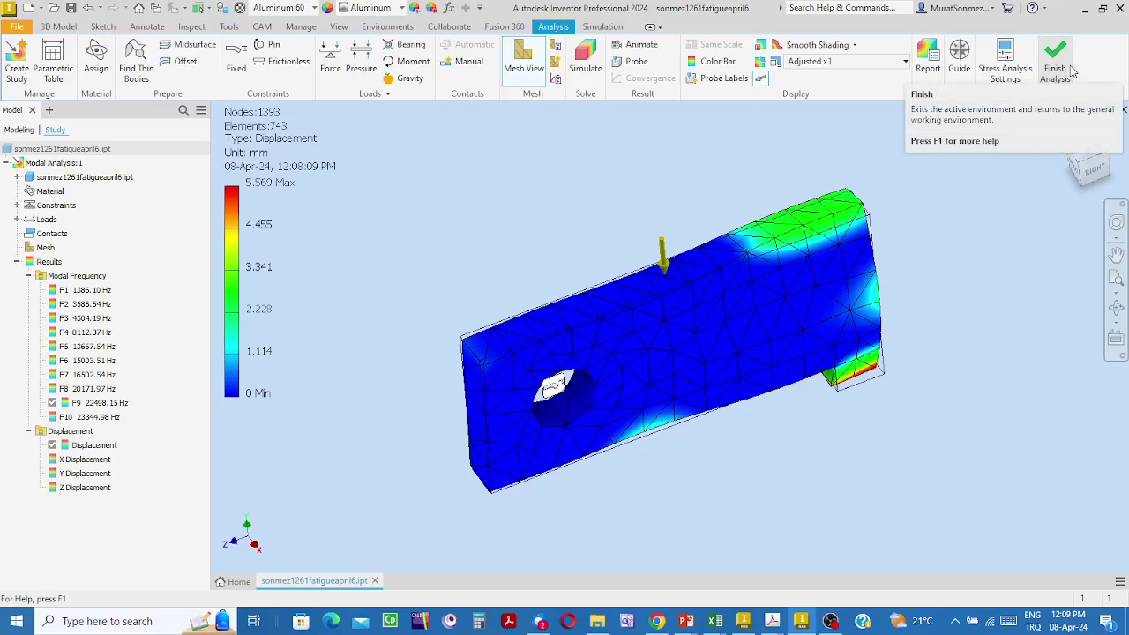
Finish the analysis, save the part and close Inventor
{"action": "left_click", "coordinate": [1058, 62]}
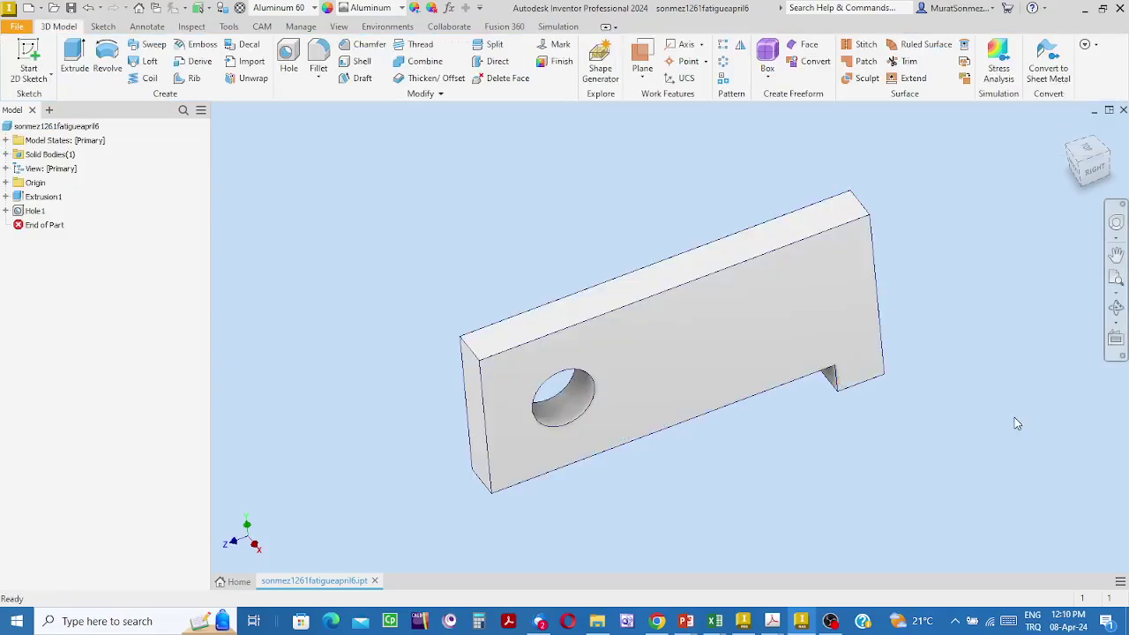
{"action": "left_click", "coordinate": [72, 9]}
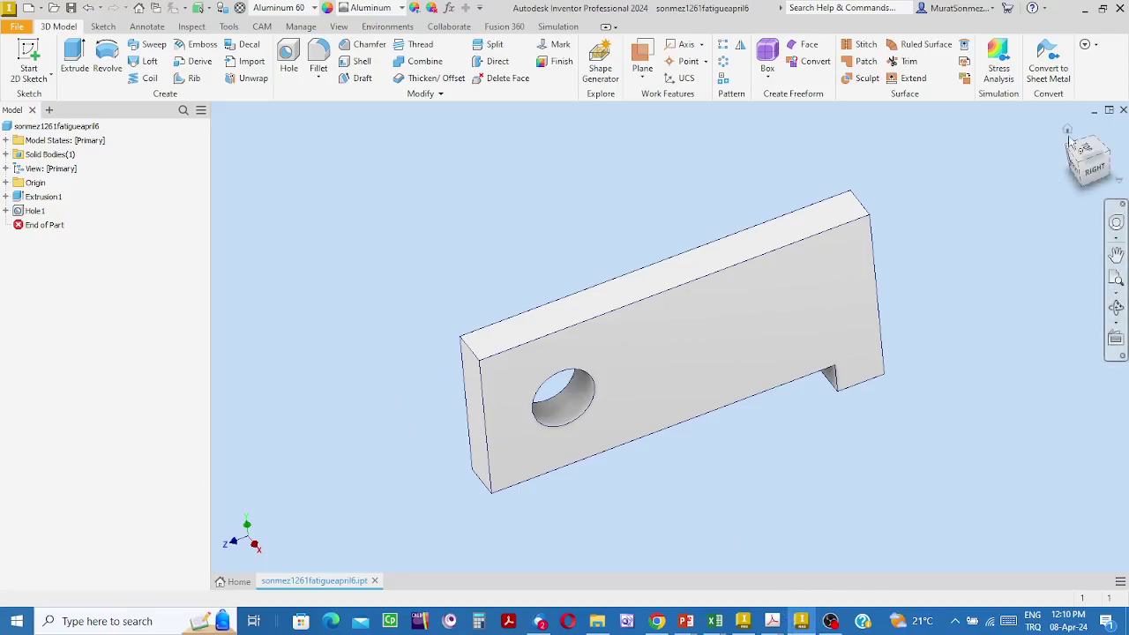
{"action": "left_click", "coordinate": [1121, 11]}
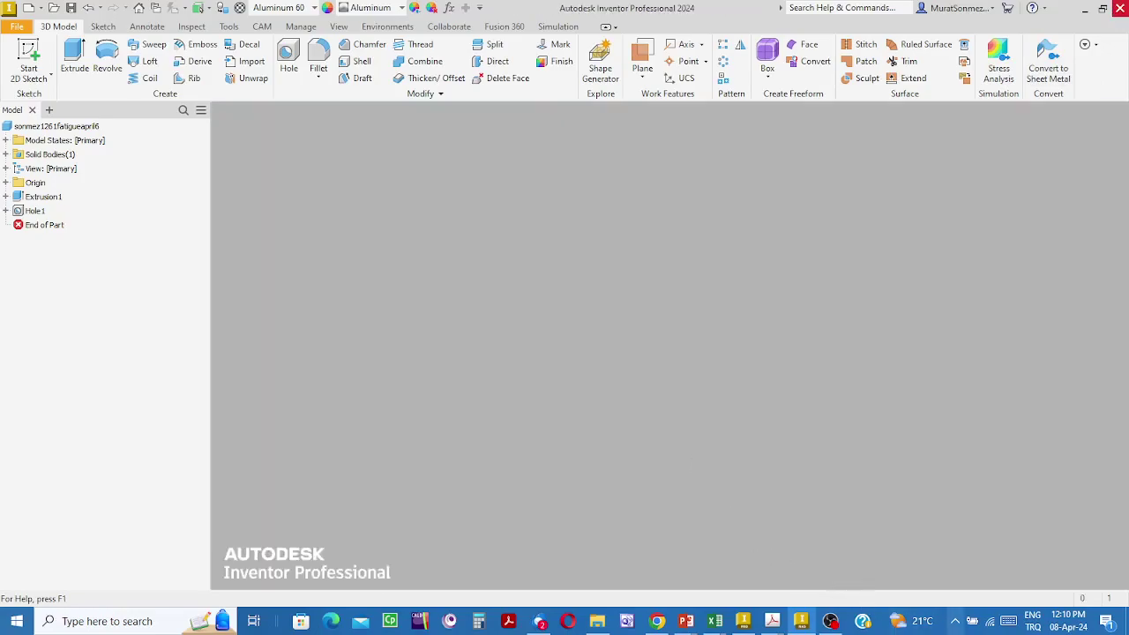
{"action": "left_click", "coordinate": [801, 621]}
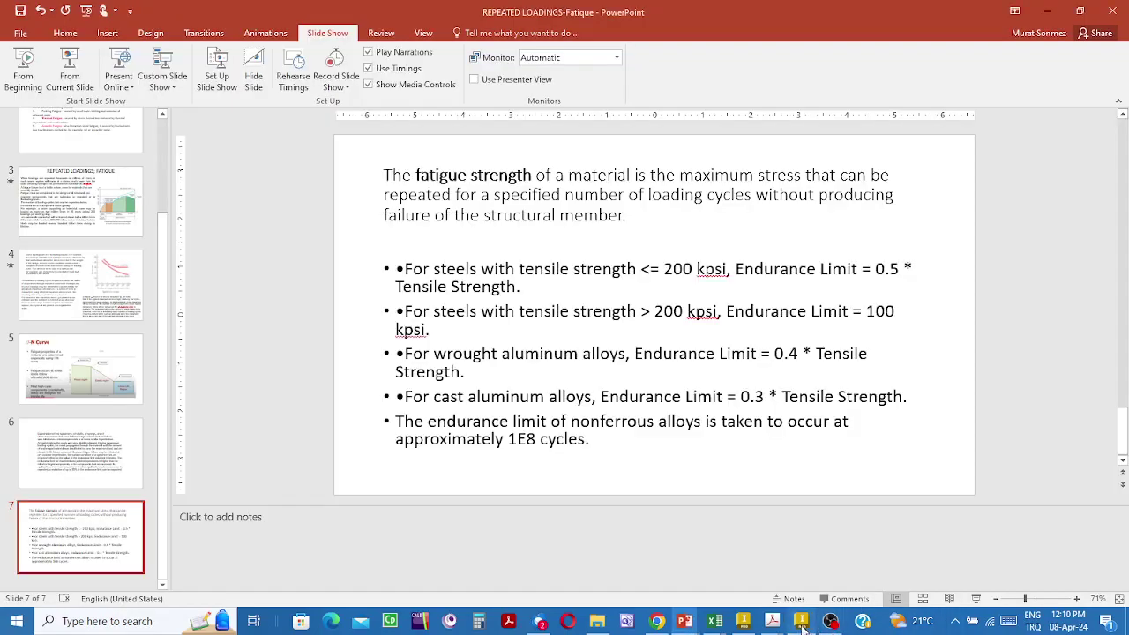
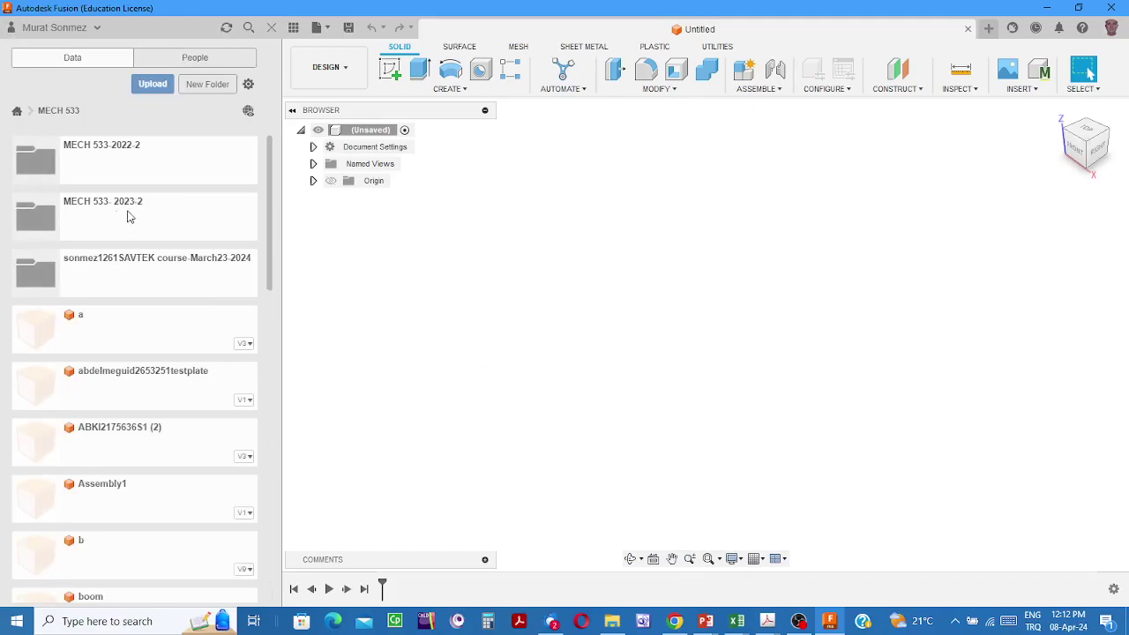
In Autodesk Fusion, open the MECH 533- 2023-2 project folder and start a sketch on the vertical YZ plane
{"action": "left_click", "coordinate": [115, 209]}
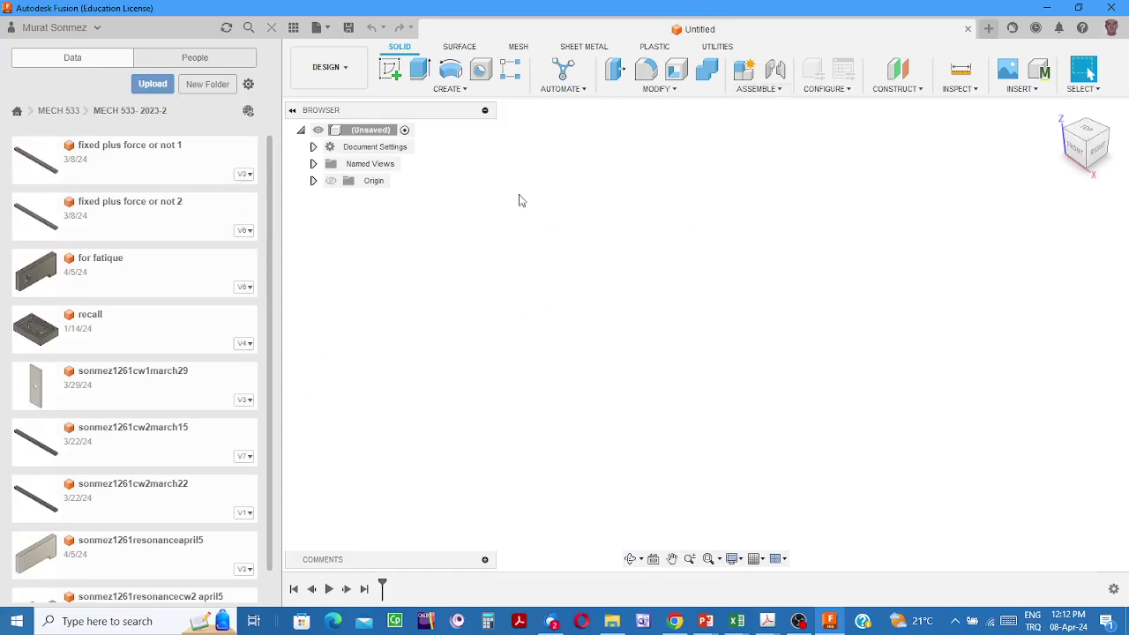
{"action": "left_click", "coordinate": [390, 70]}
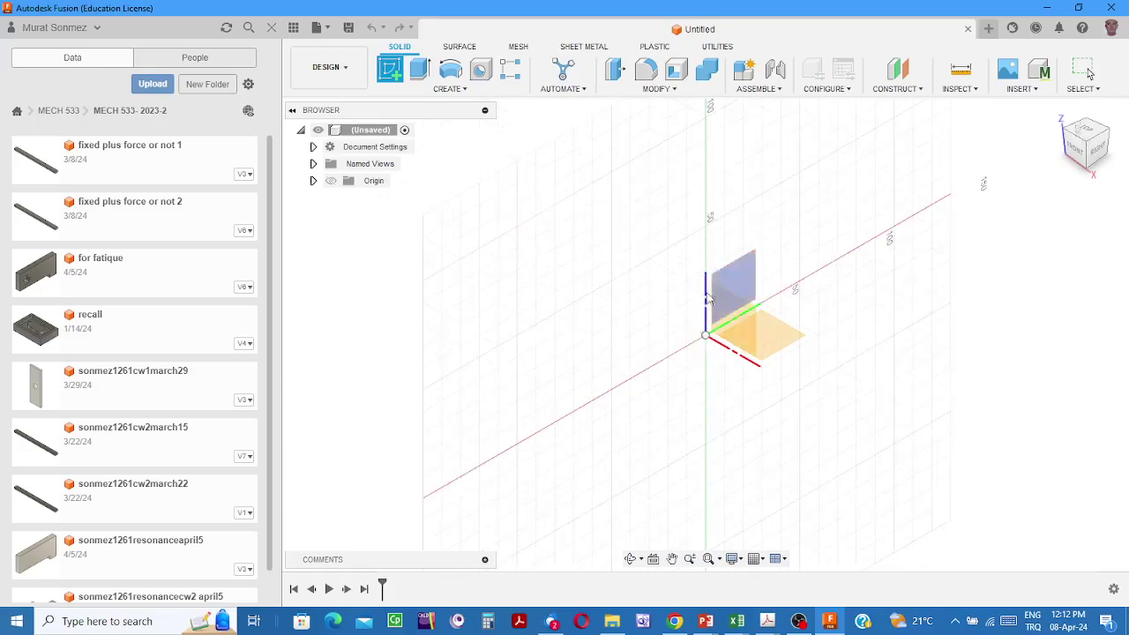
{"action": "left_click", "coordinate": [738, 281]}
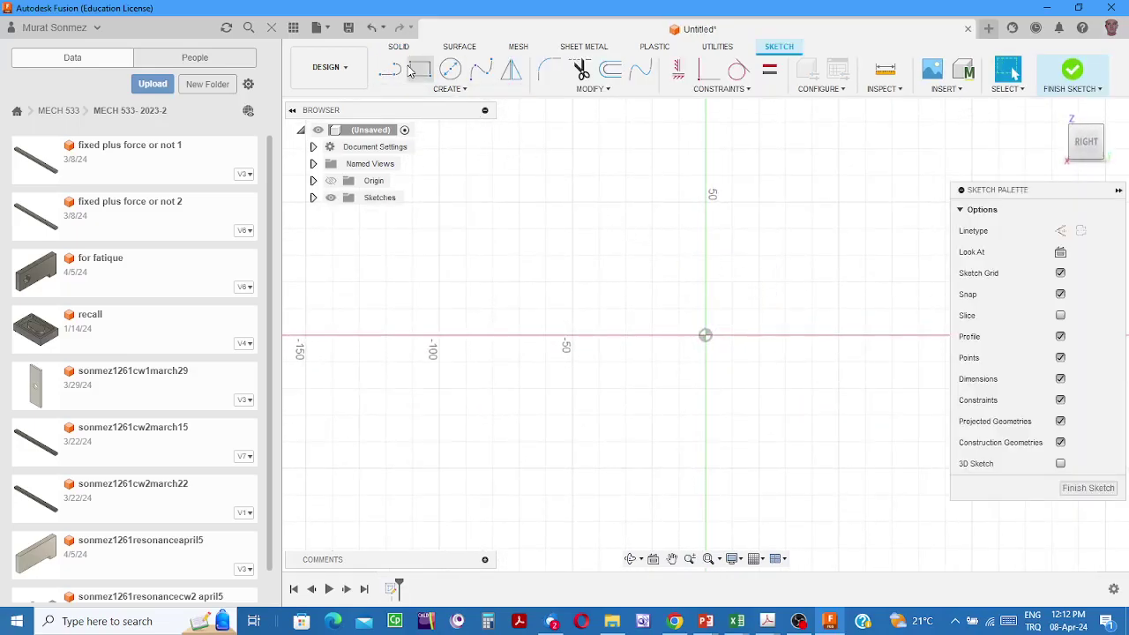
Draw a rectangle 100 mm wide and 40 mm high, with its lower edge just below the horizontal axis
{"action": "left_click", "coordinate": [417, 69]}
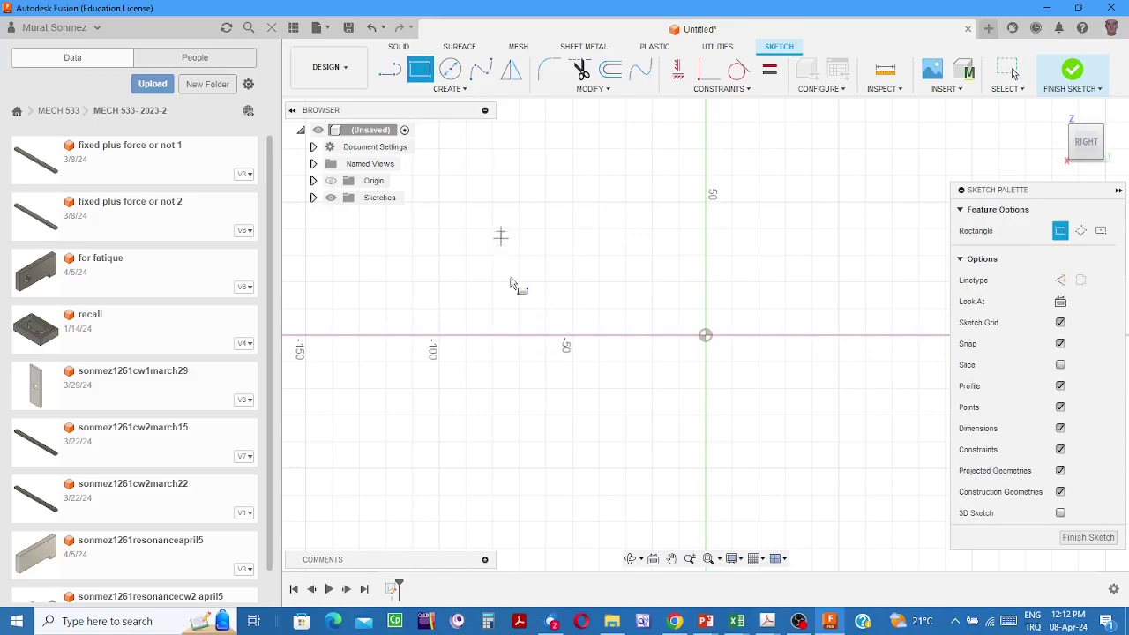
{"action": "left_click", "coordinate": [500, 232]}
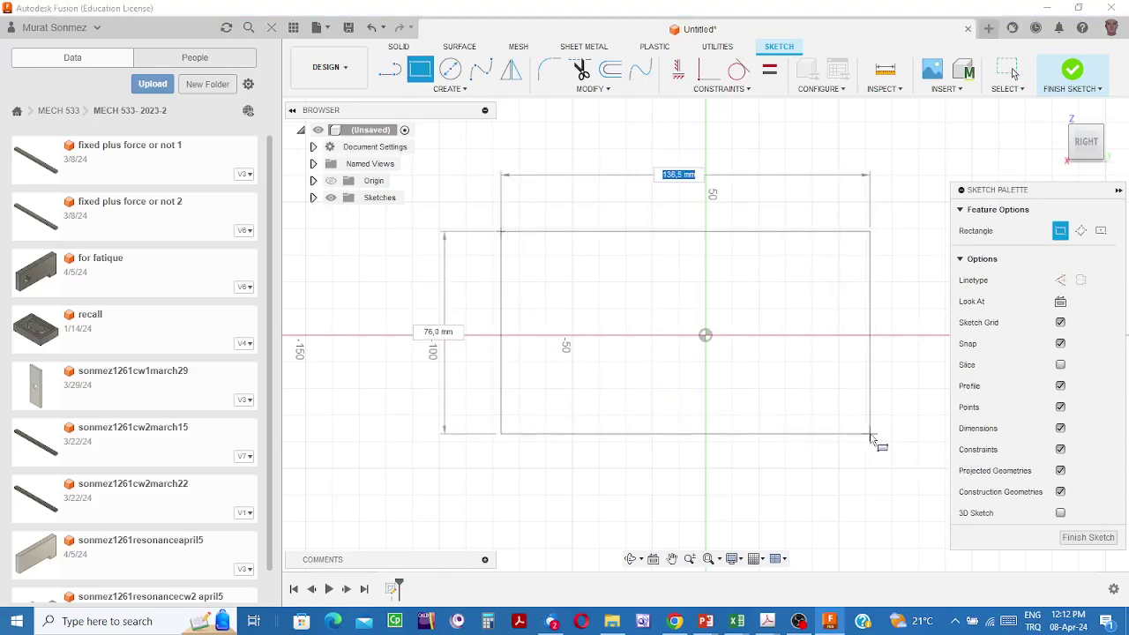
{"action": "type", "text": "100"}
{"action": "key", "text": "Tab"}
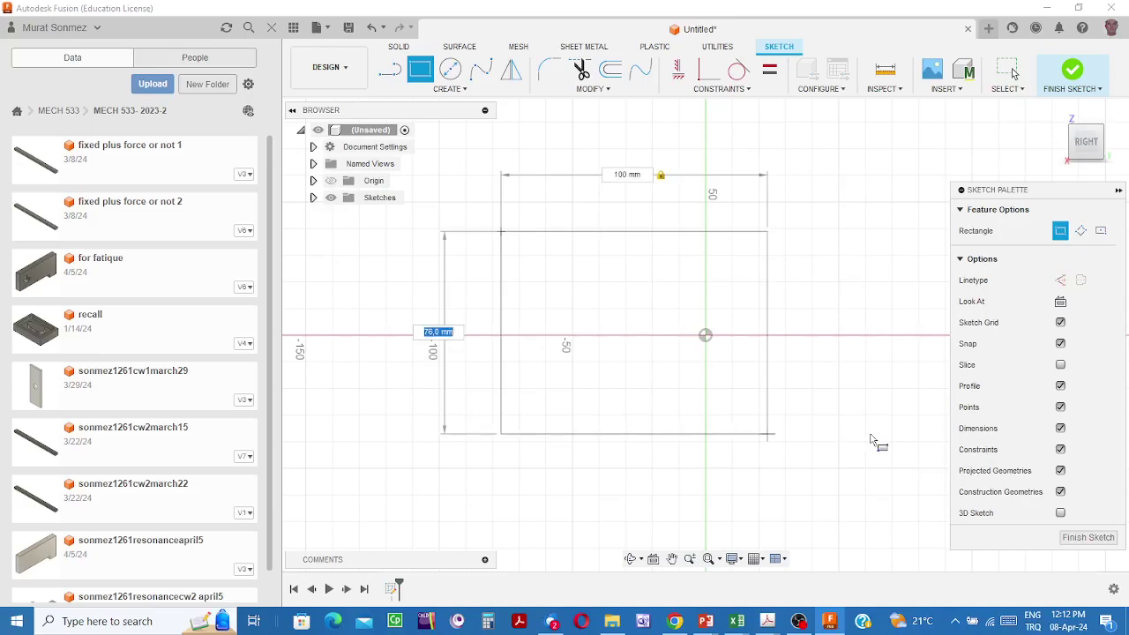
{"action": "type", "text": "40"}
{"action": "key", "text": "Tab"}
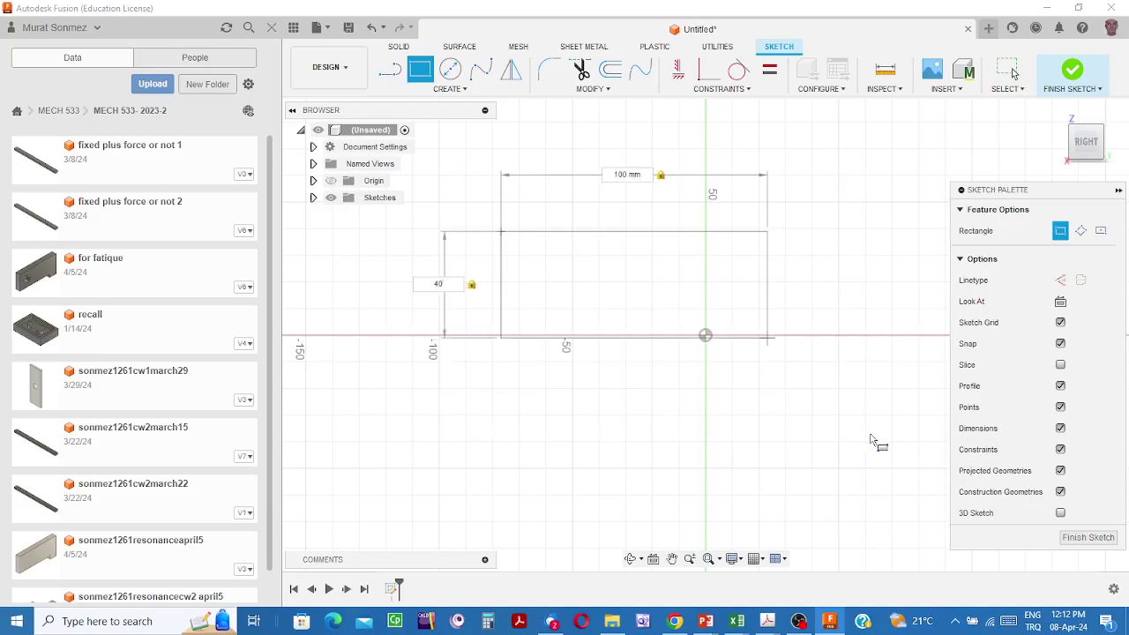
{"action": "key", "text": "Return"}
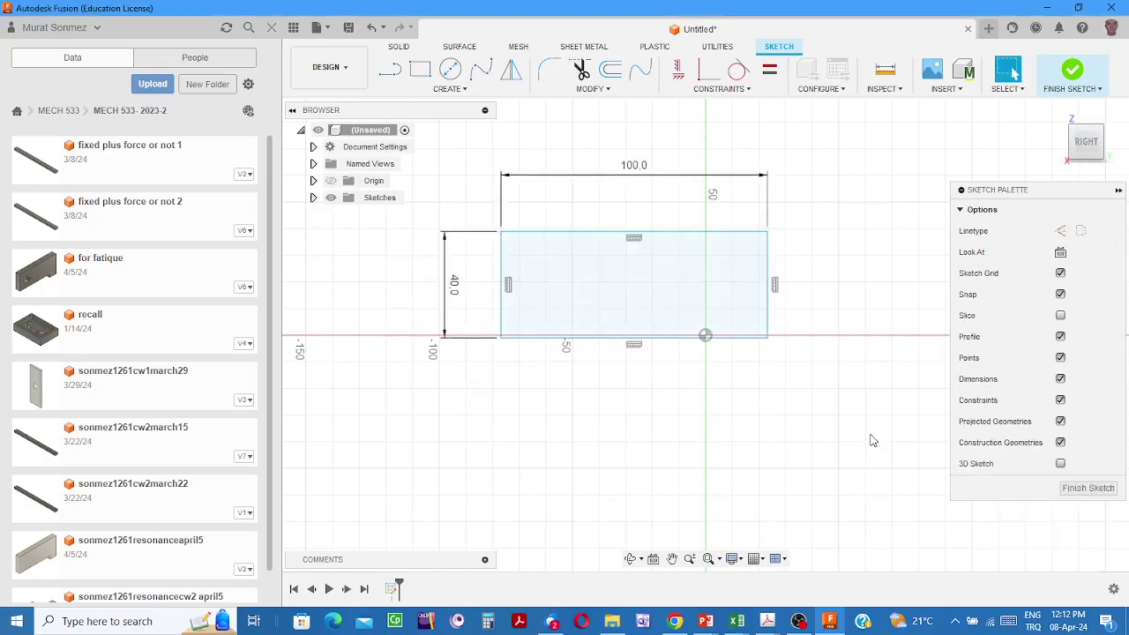
Add a 12 mm wide, 8 mm high rectangle hanging below the large rectangle from its lower-right corner
{"action": "left_click", "coordinate": [768, 340]}
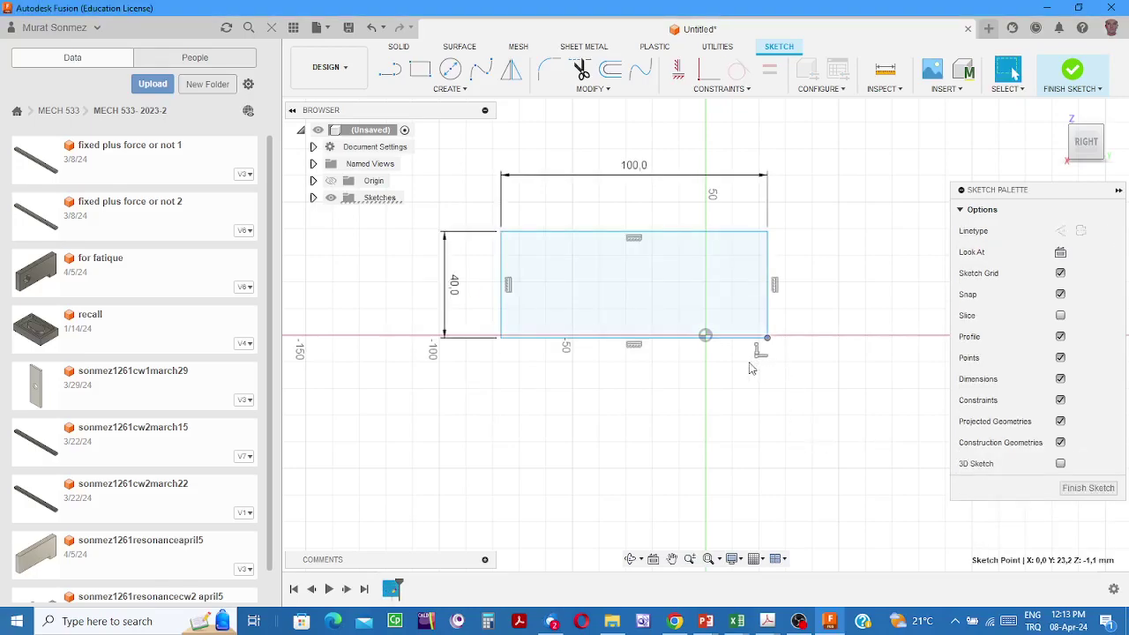
{"action": "left_click", "coordinate": [420, 69]}
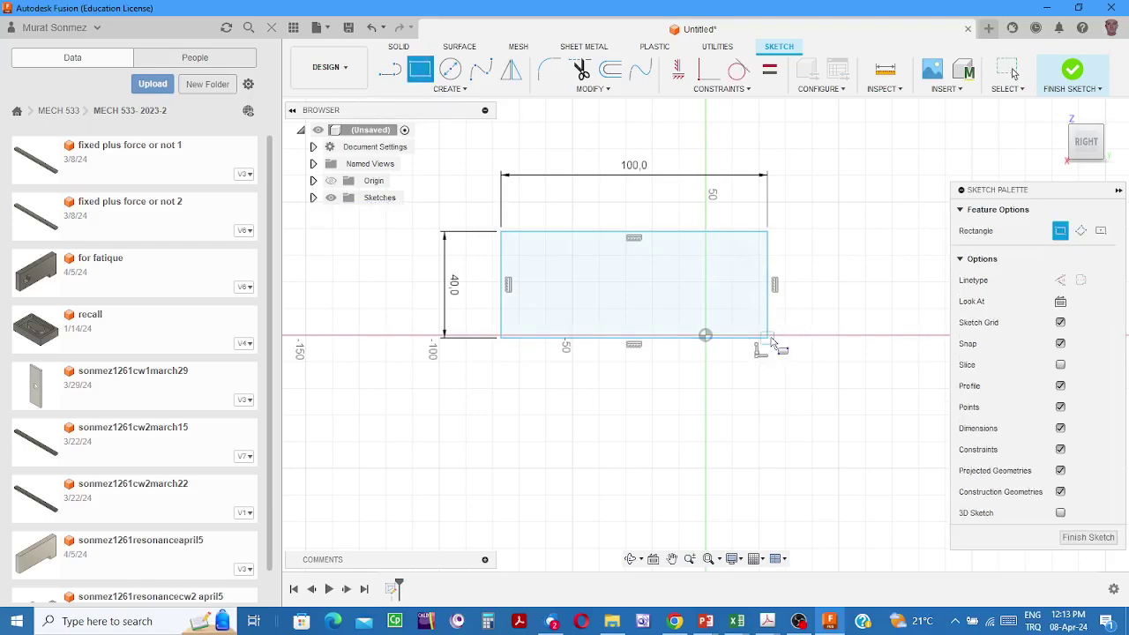
{"action": "left_click", "coordinate": [767, 337]}
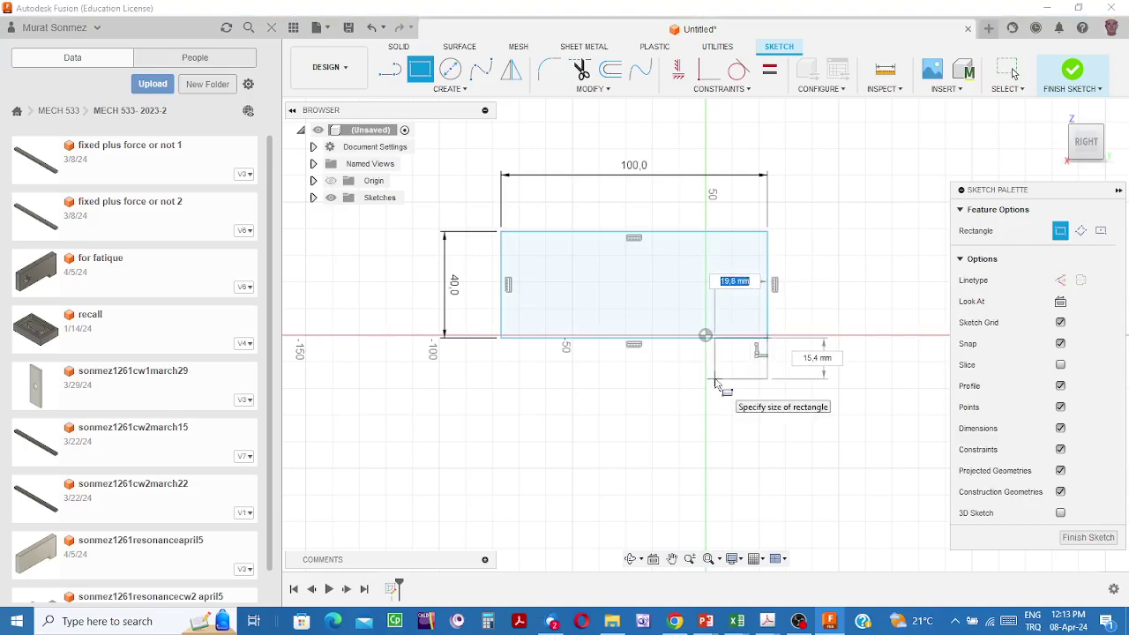
{"action": "type", "text": "12"}
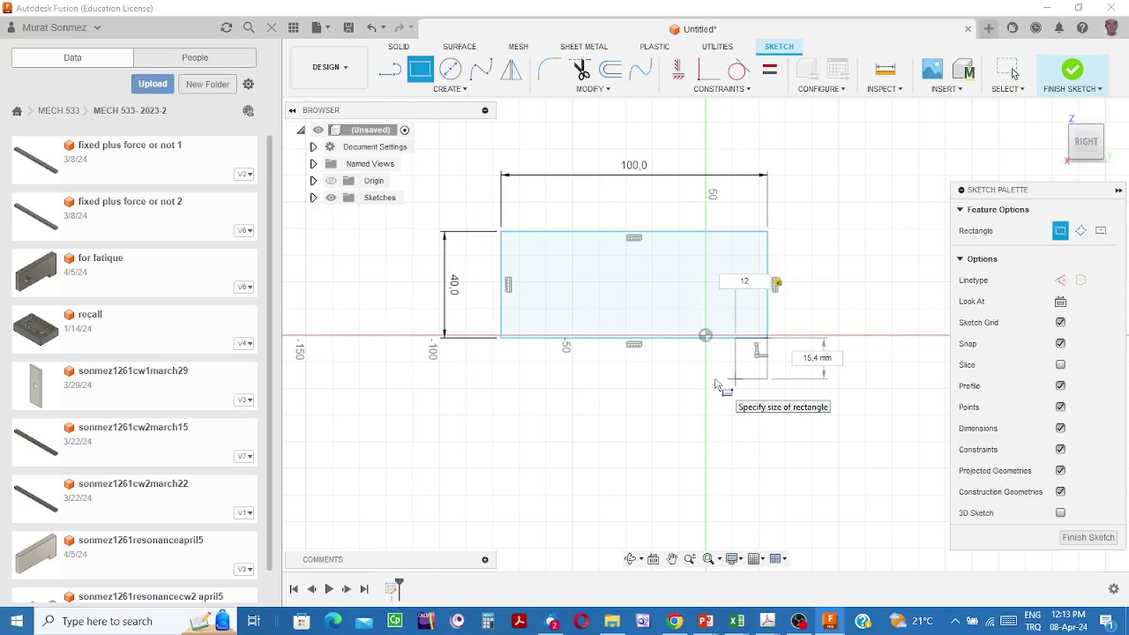
{"action": "key", "text": "Tab"}
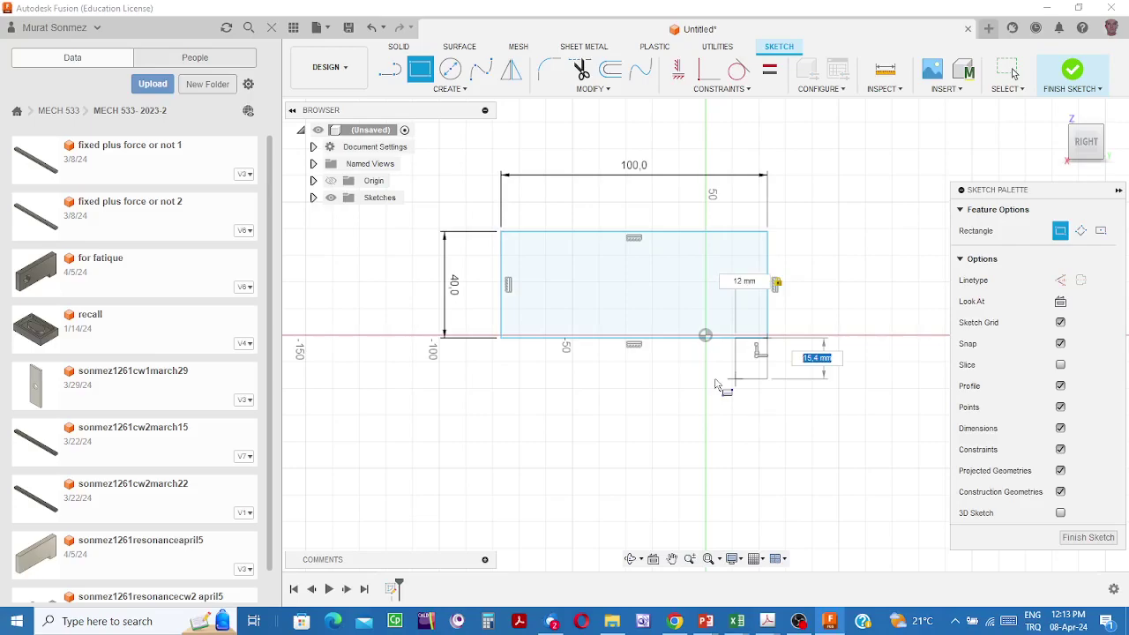
{"action": "type", "text": "8"}
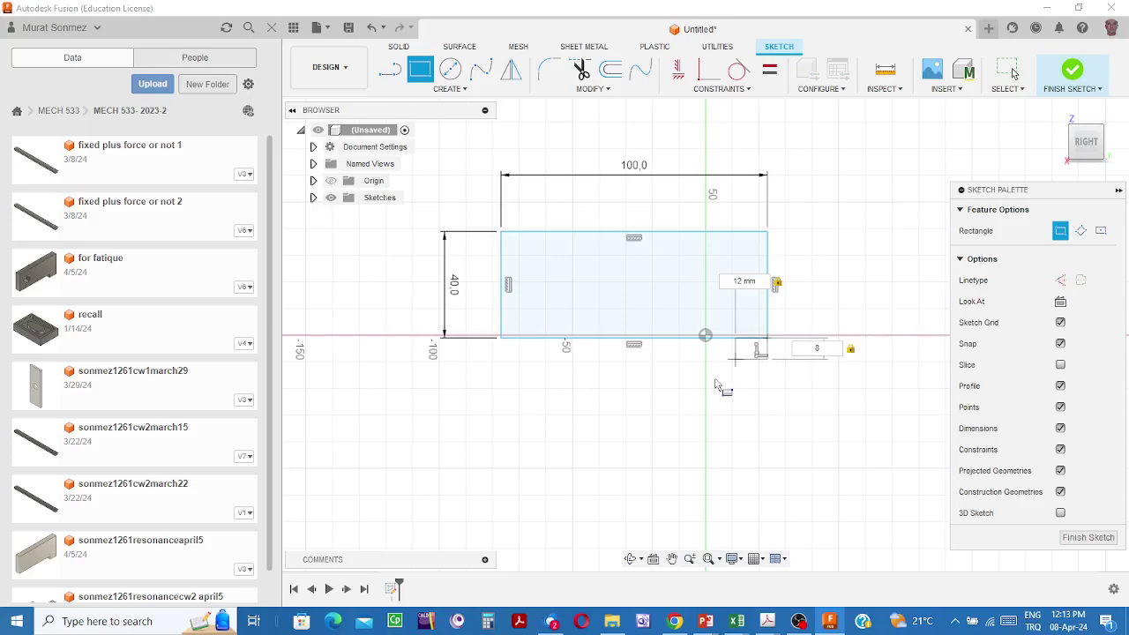
{"action": "key", "text": "Return"}
{"action": "key", "text": "Escape"}
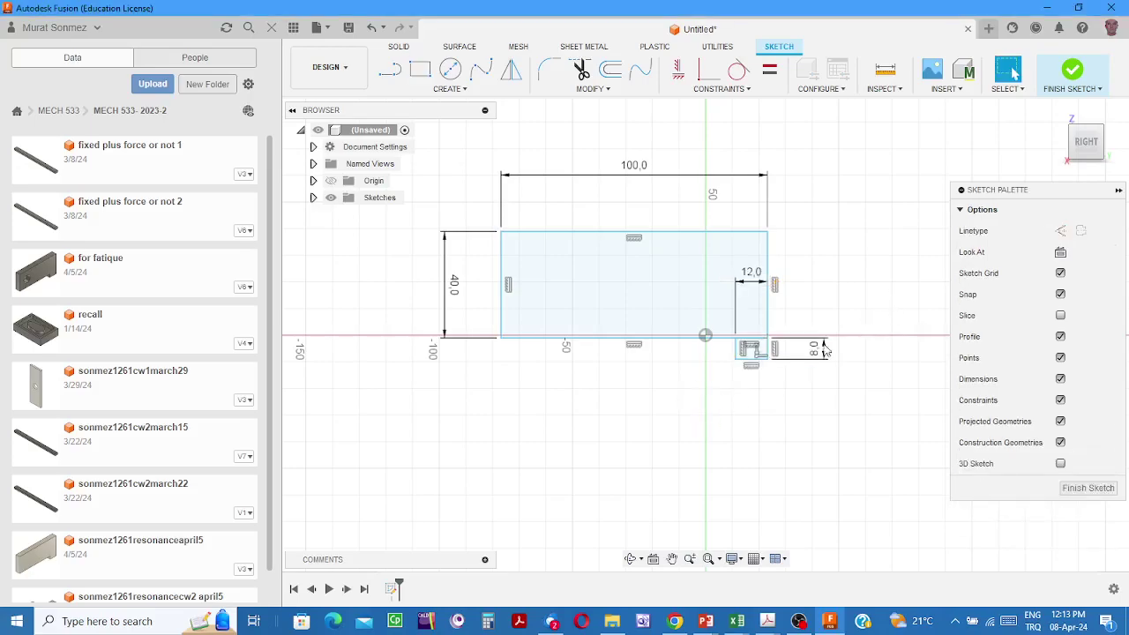
Trim away the shared edge between the small tab and the large rectangle, and finish the sketch
{"action": "scroll", "coordinate": [779, 350], "scroll_direction": "up", "scroll_amount": 2}
{"action": "scroll", "coordinate": [779, 351], "scroll_direction": "up", "scroll_amount": 1}
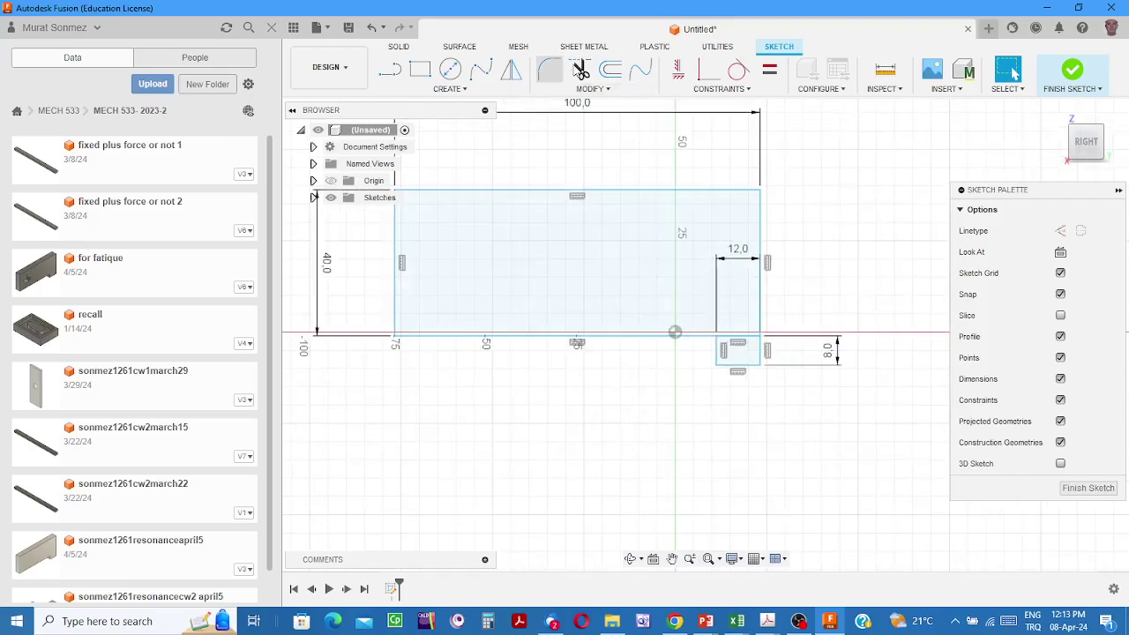
{"action": "left_click", "coordinate": [582, 70]}
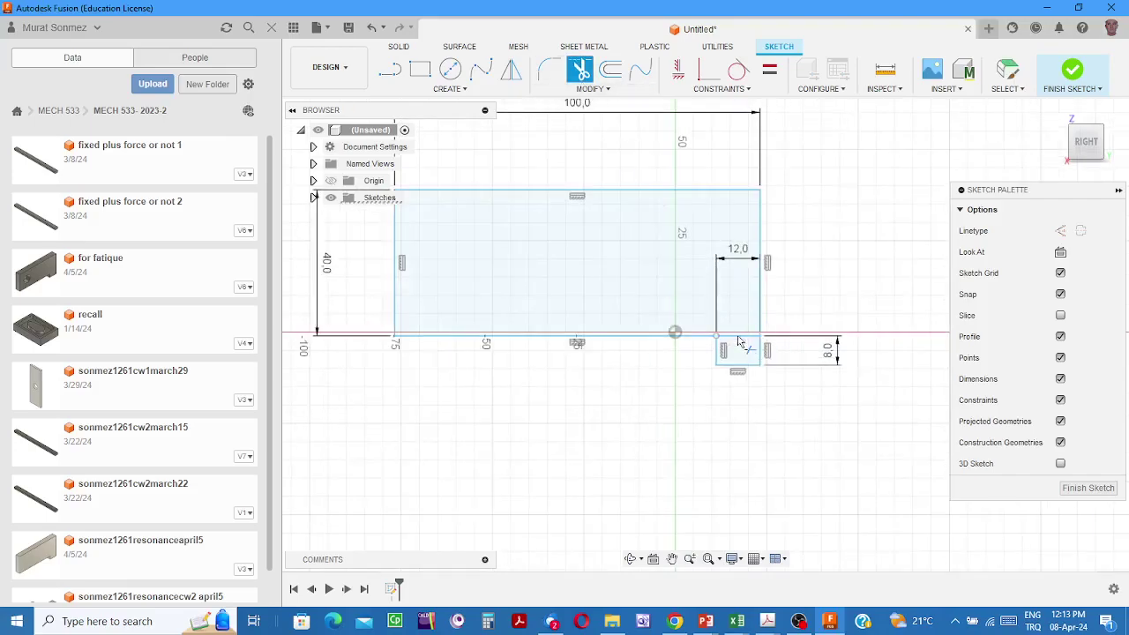
{"action": "left_click", "coordinate": [745, 330]}
{"action": "left_click", "coordinate": [1071, 74]}
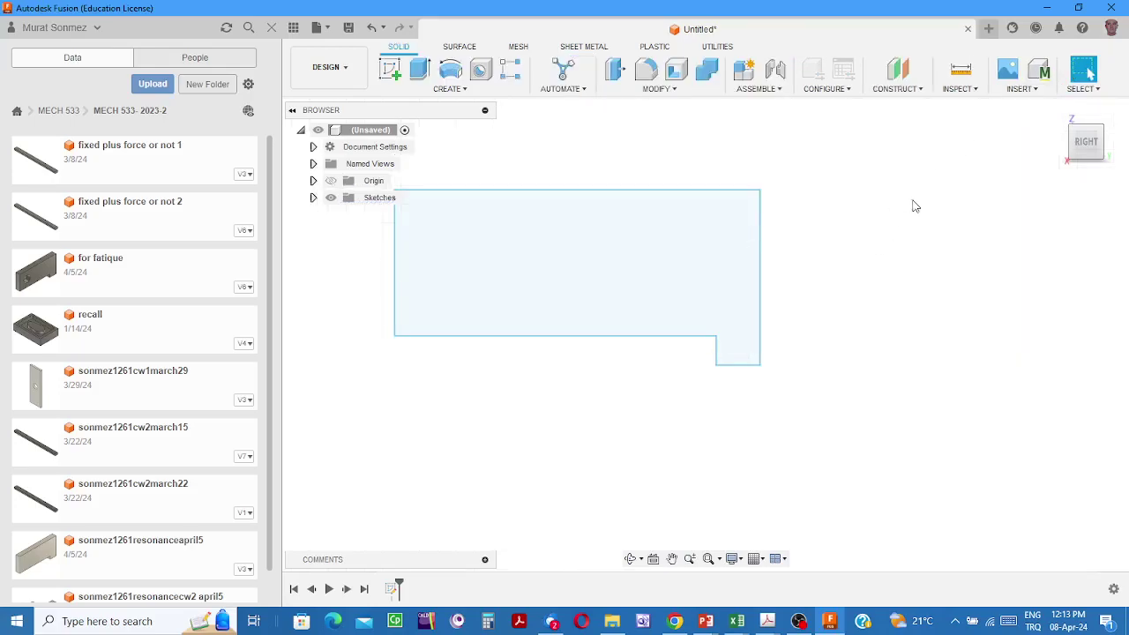
Extrude the plate profile 10 mm to one side as a new component
{"action": "left_click", "coordinate": [1058, 114]}
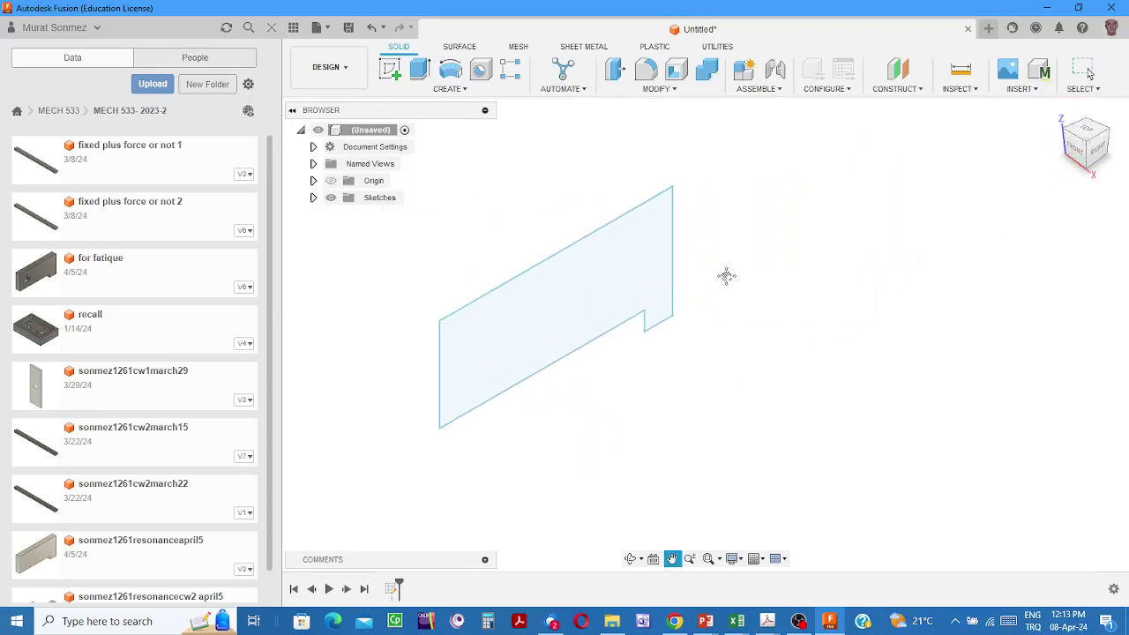
{"action": "left_click", "coordinate": [422, 72]}
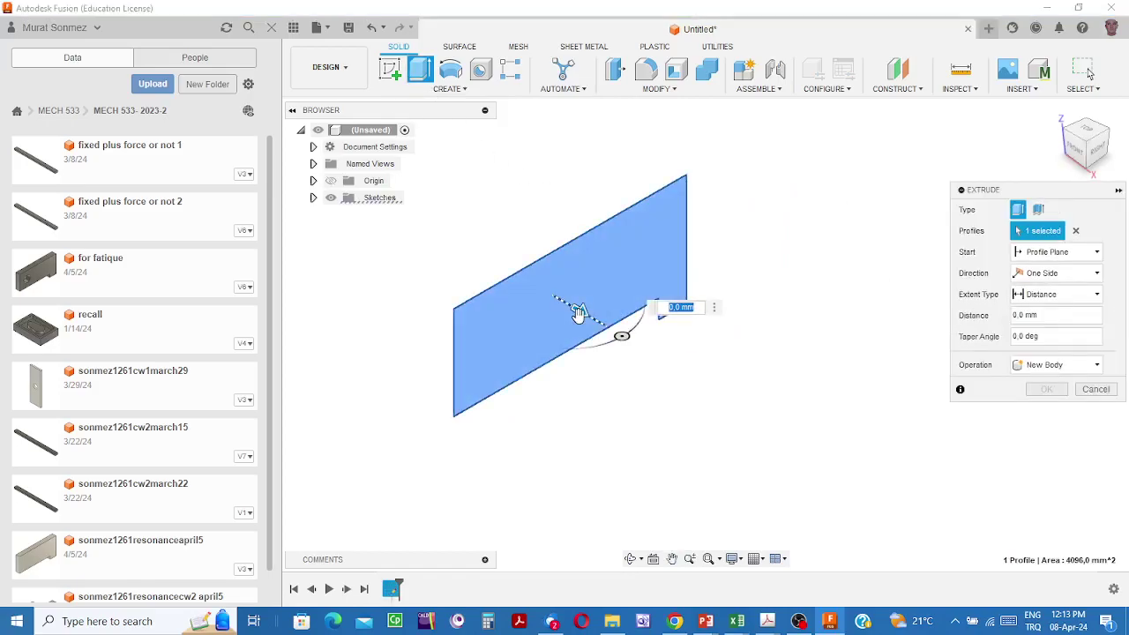
{"action": "left_click_drag", "start_coordinate": [577, 313], "coordinate": [606, 335]}
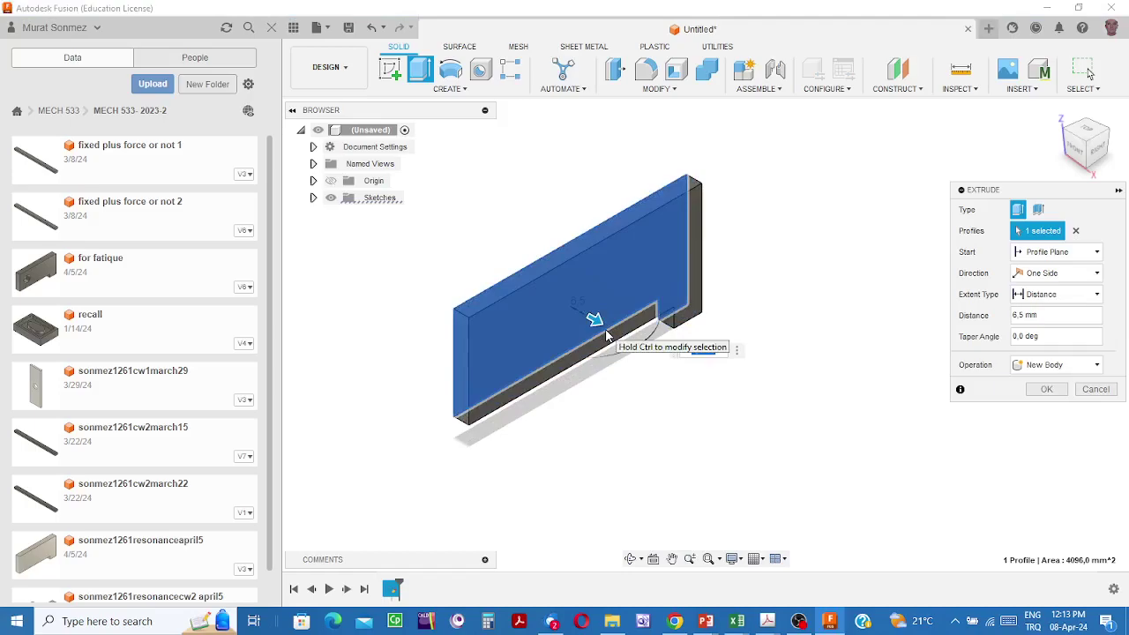
{"action": "type", "text": "10"}
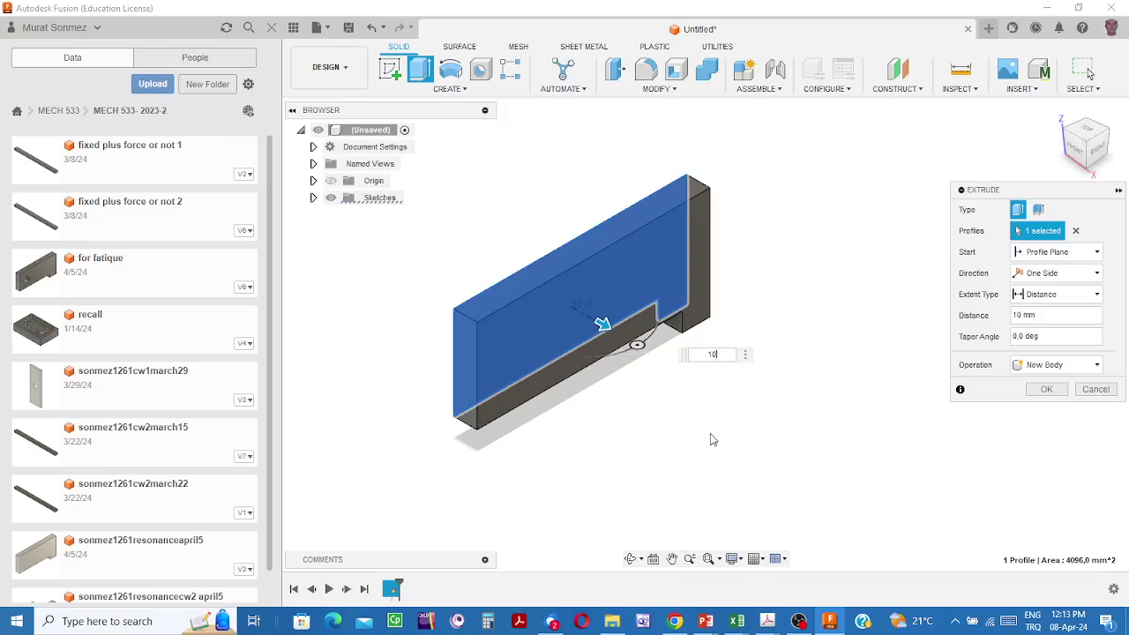
{"action": "left_click", "coordinate": [1098, 366]}
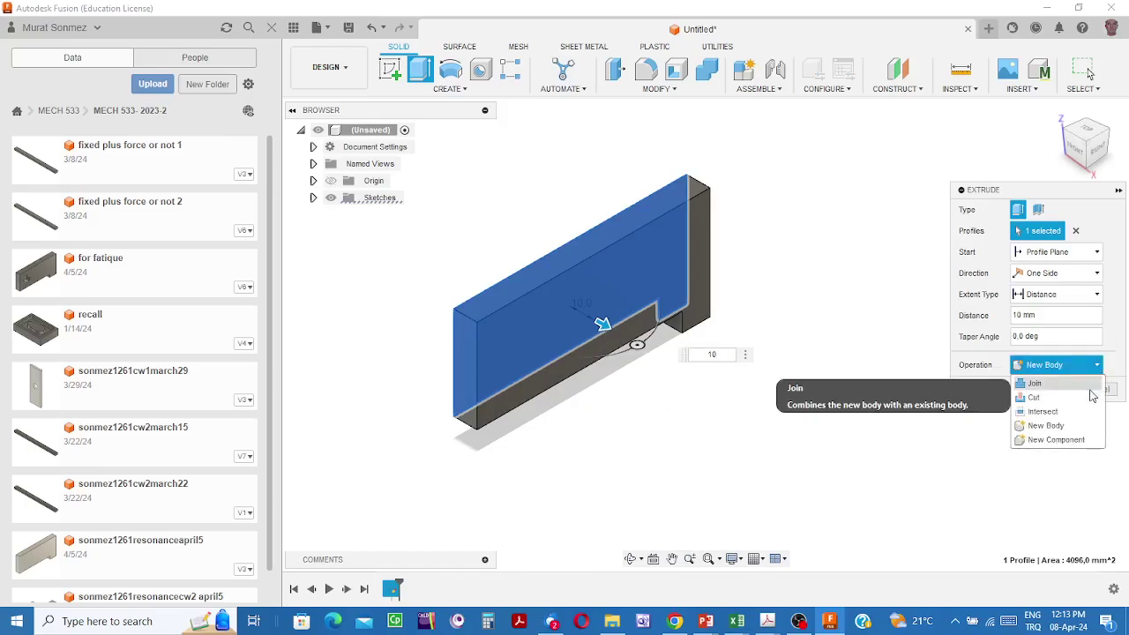
{"action": "left_click", "coordinate": [1054, 441]}
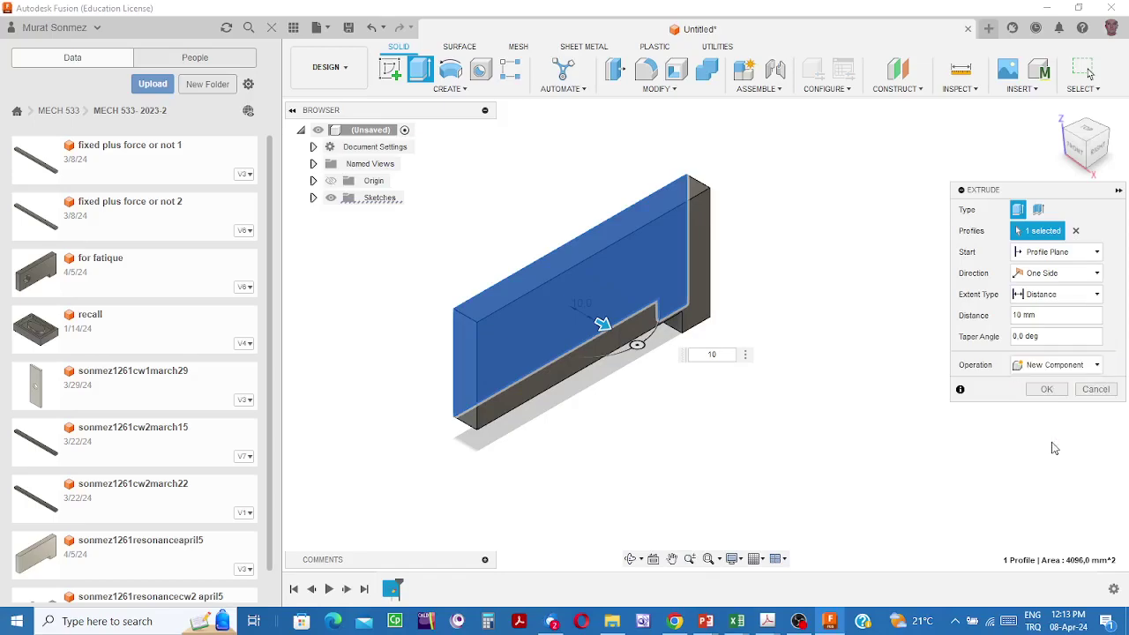
{"action": "left_click", "coordinate": [1050, 390]}
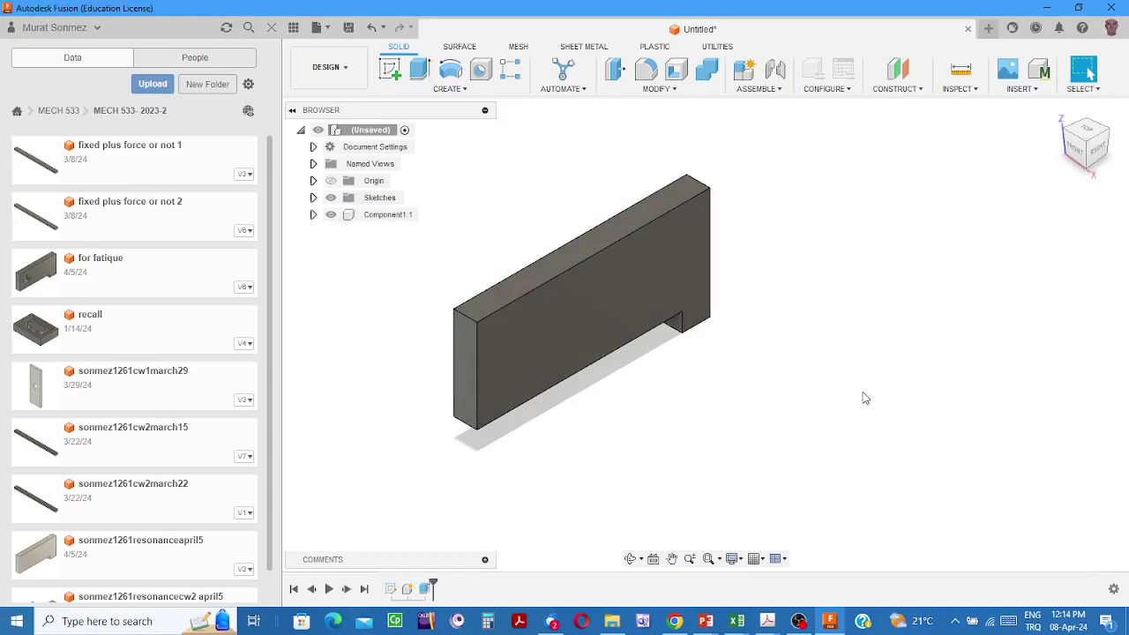
Place a simple hole of 16 mm diameter with extent All on the large front face, near the end opposite the tab
{"action": "left_click", "coordinate": [480, 71]}
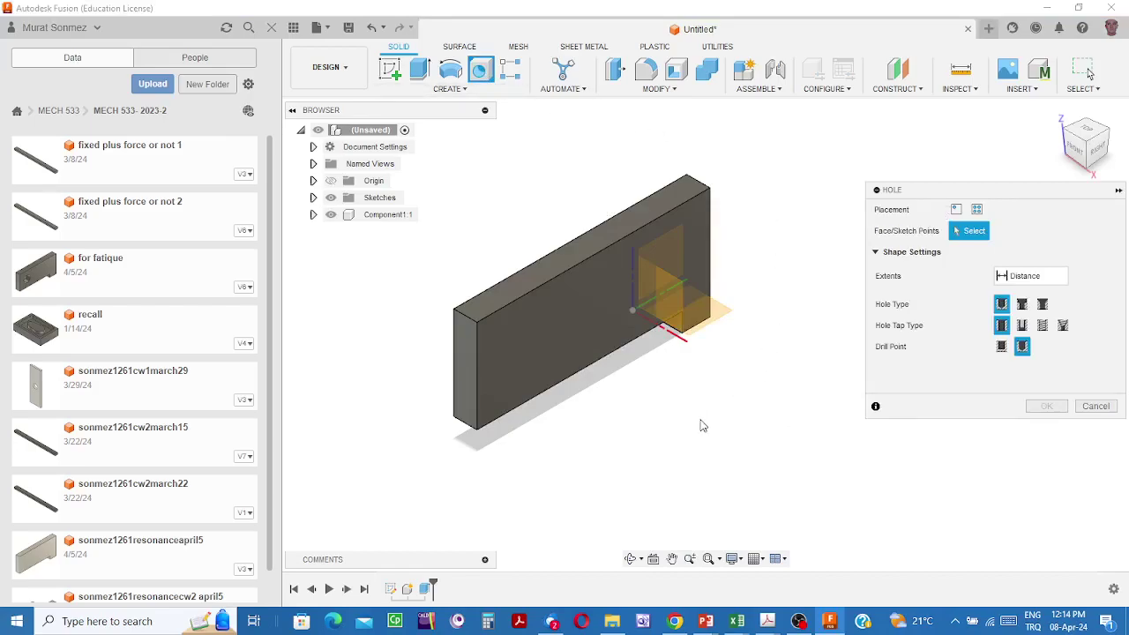
{"action": "left_click_drag", "start_coordinate": [1002, 192], "coordinate": [913, 162]}
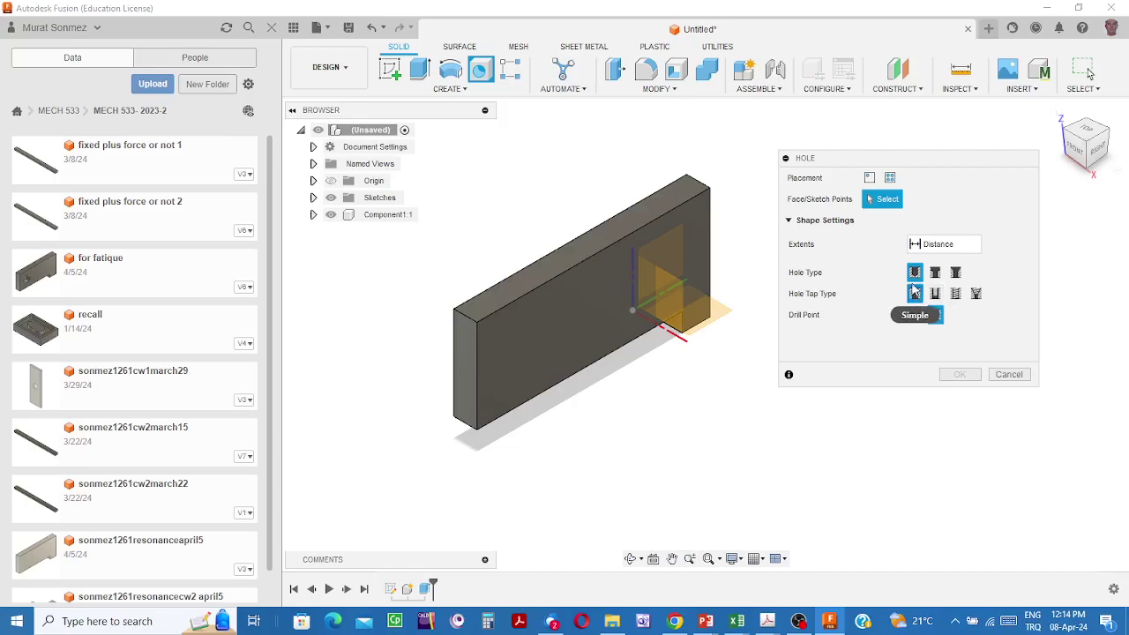
{"action": "left_click", "coordinate": [977, 245]}
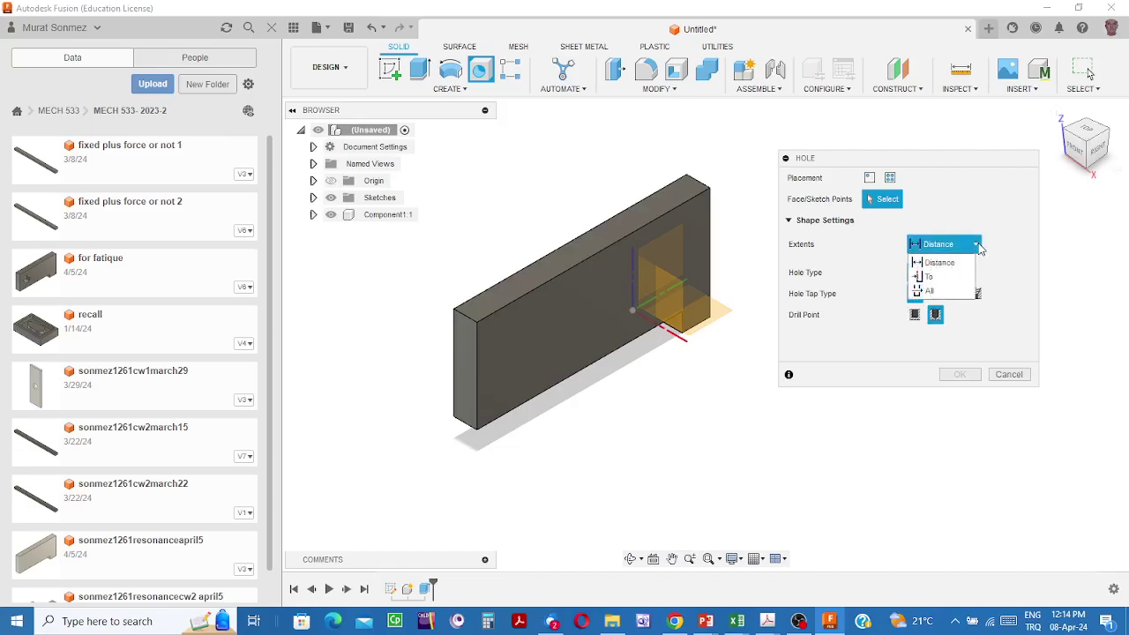
{"action": "left_click", "coordinate": [929, 294]}
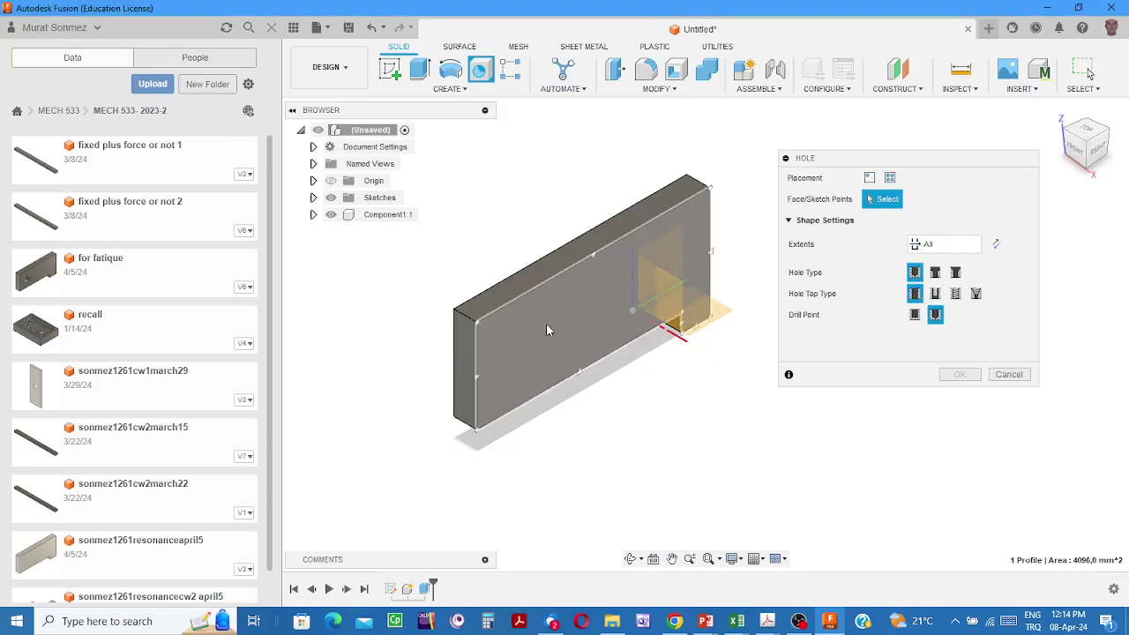
{"action": "left_click", "coordinate": [527, 344]}
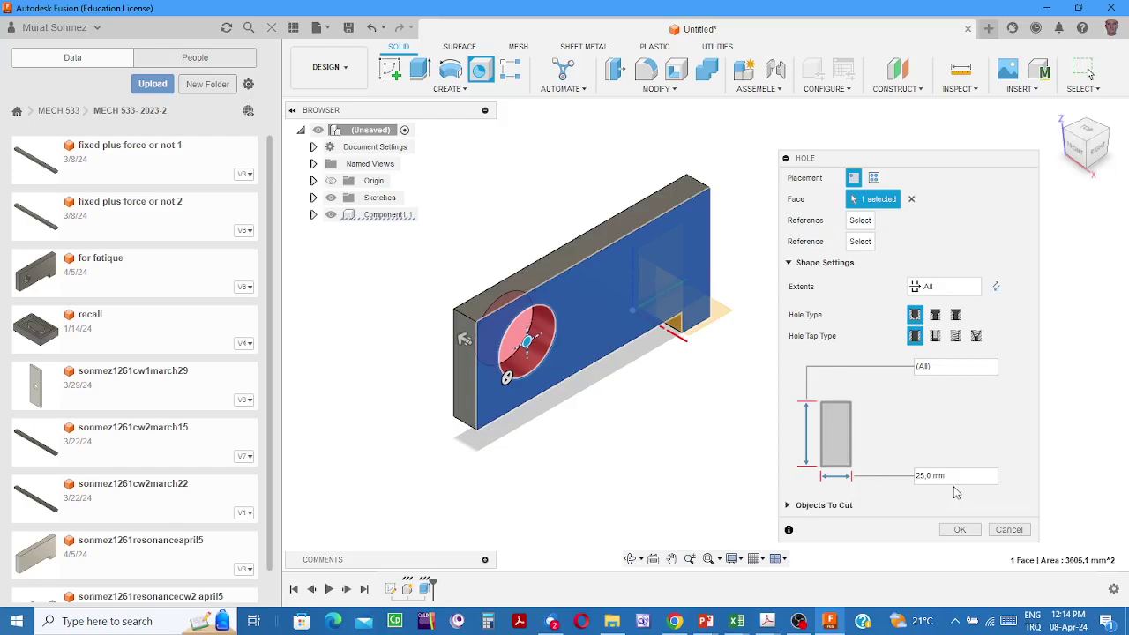
{"action": "left_click_drag", "start_coordinate": [955, 478], "coordinate": [910, 478]}
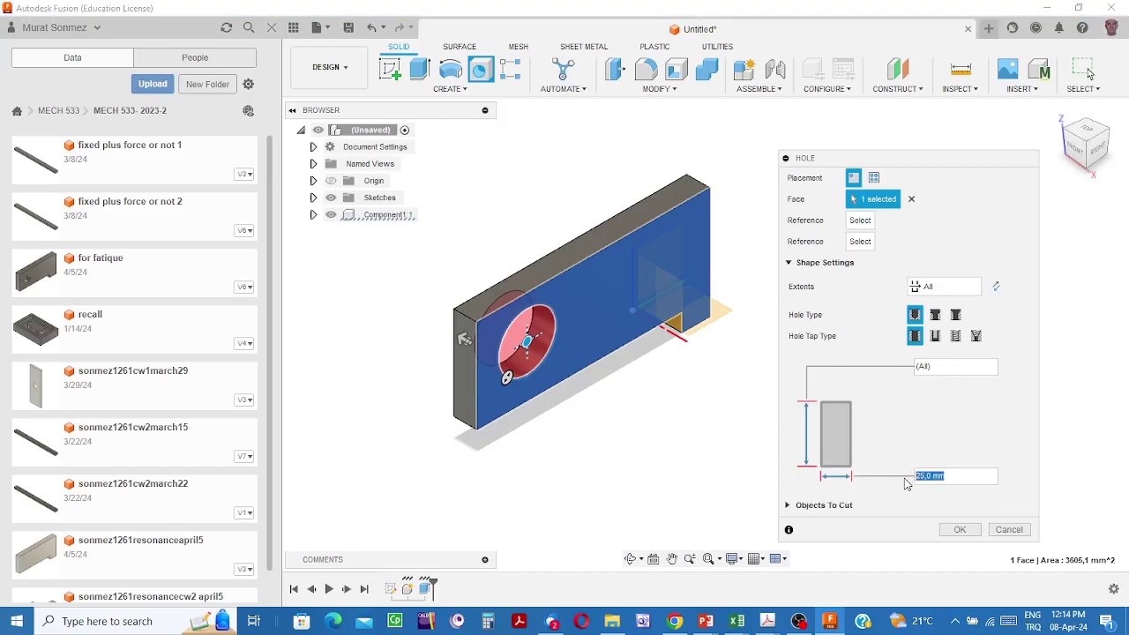
{"action": "type", "text": "16"}
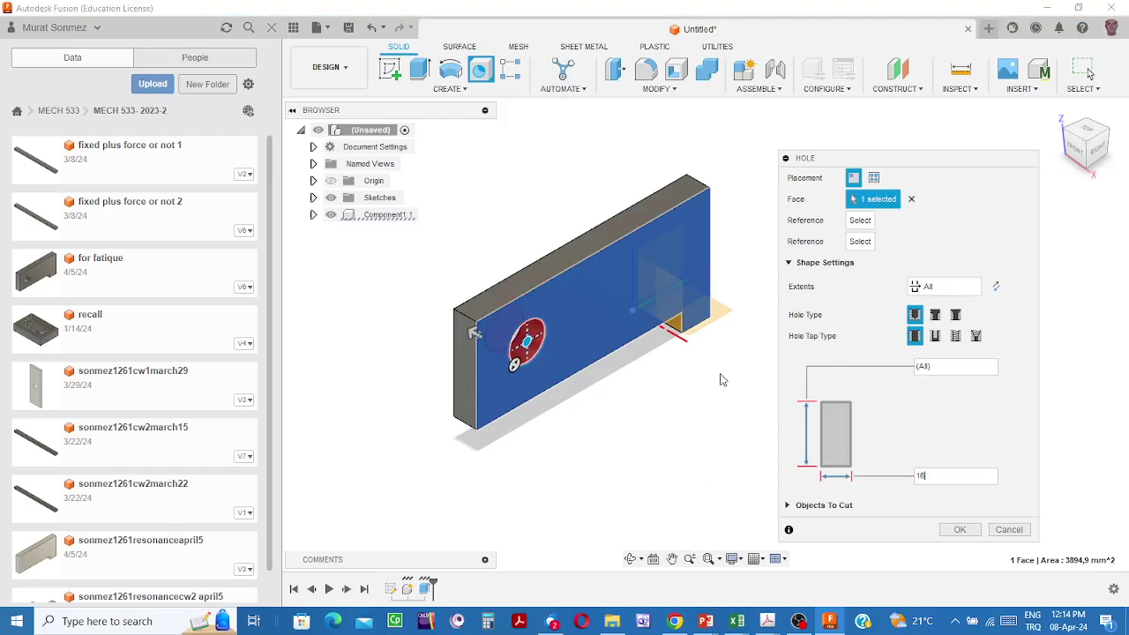
Position the hole 20 mm from the face's upper edge and 20 mm from its nearest vertical edge, and create it
{"action": "left_click", "coordinate": [529, 294]}
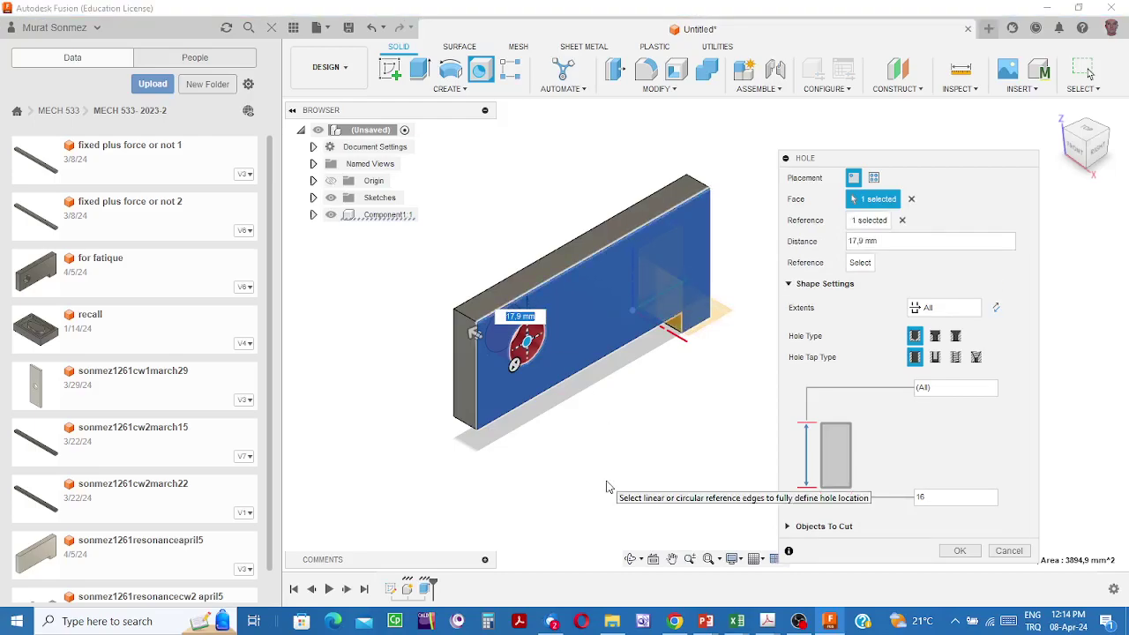
{"action": "type", "text": "20"}
{"action": "key", "text": "Return"}
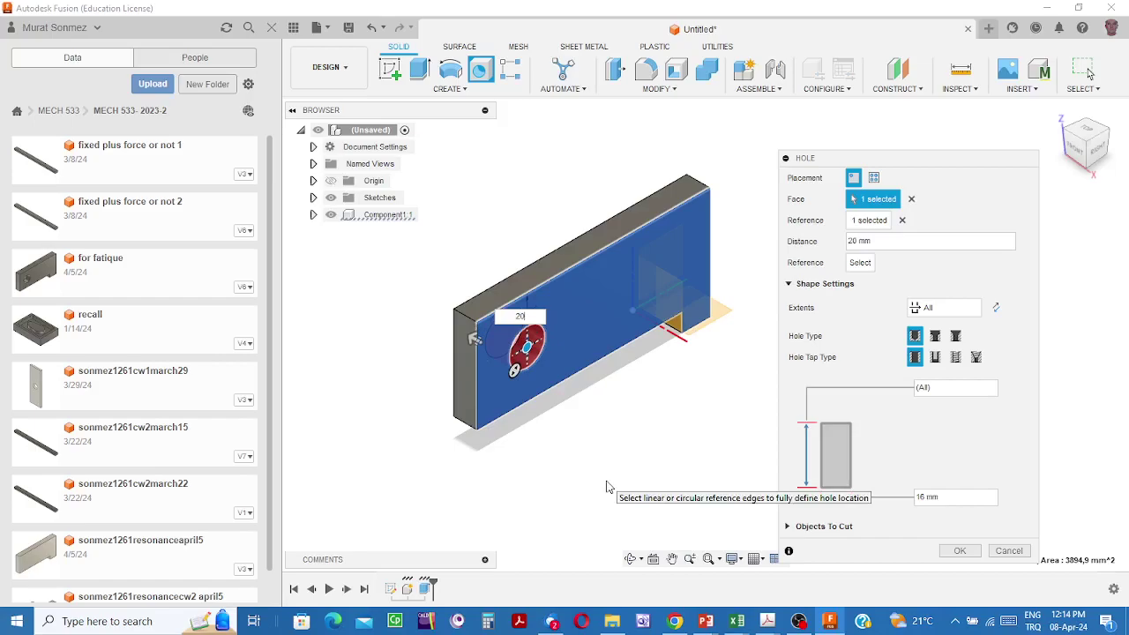
{"action": "left_click", "coordinate": [479, 392]}
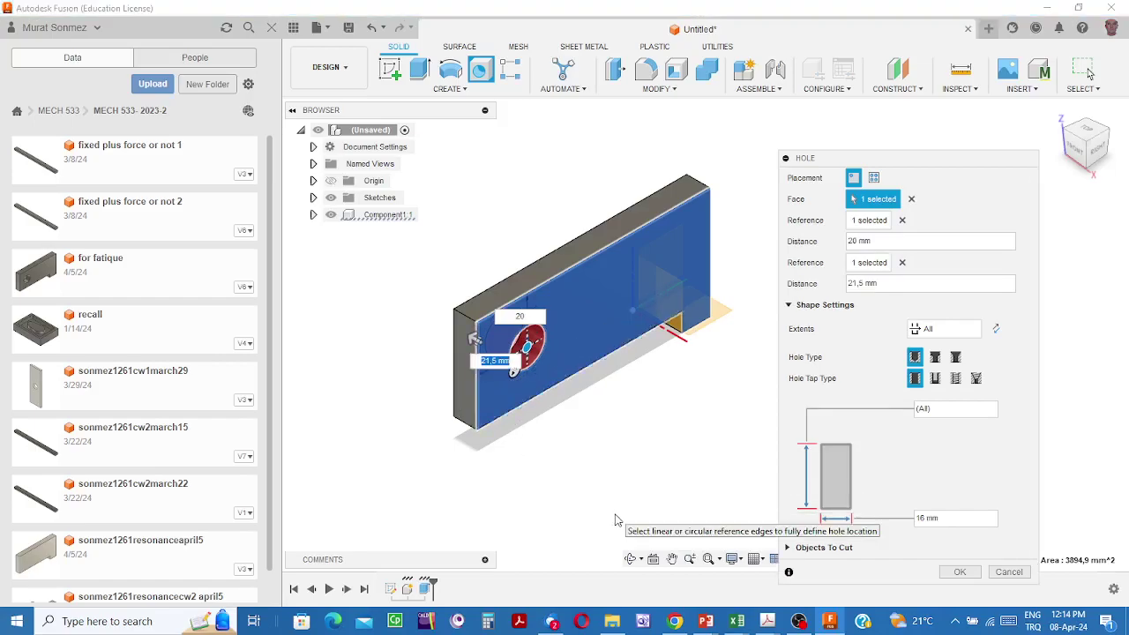
{"action": "type", "text": "20"}
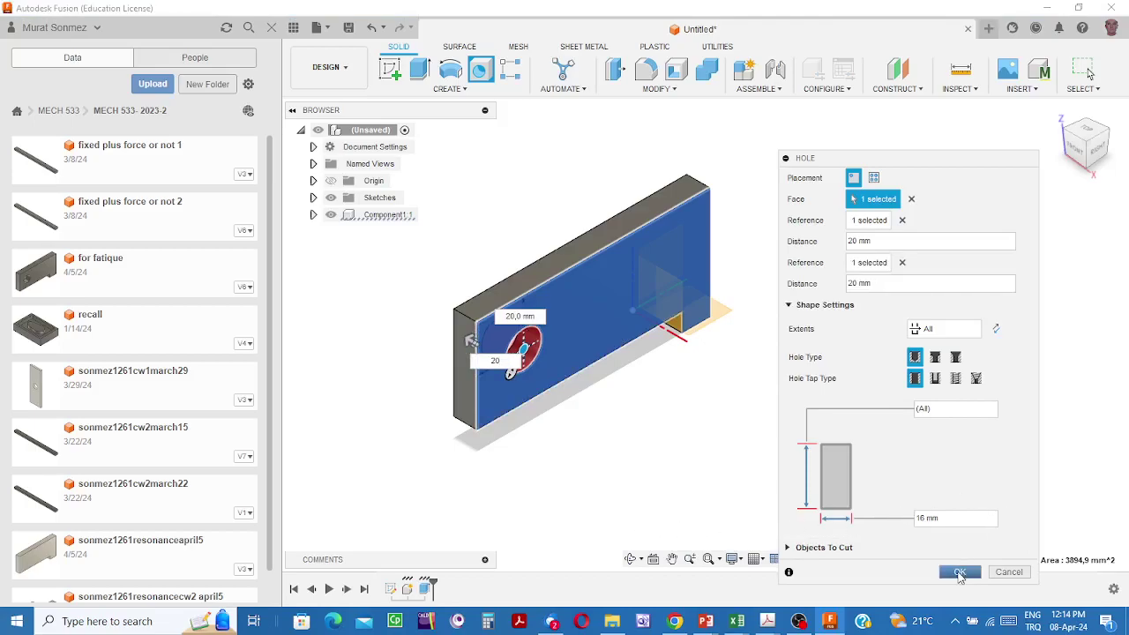
{"action": "left_click", "coordinate": [961, 574]}
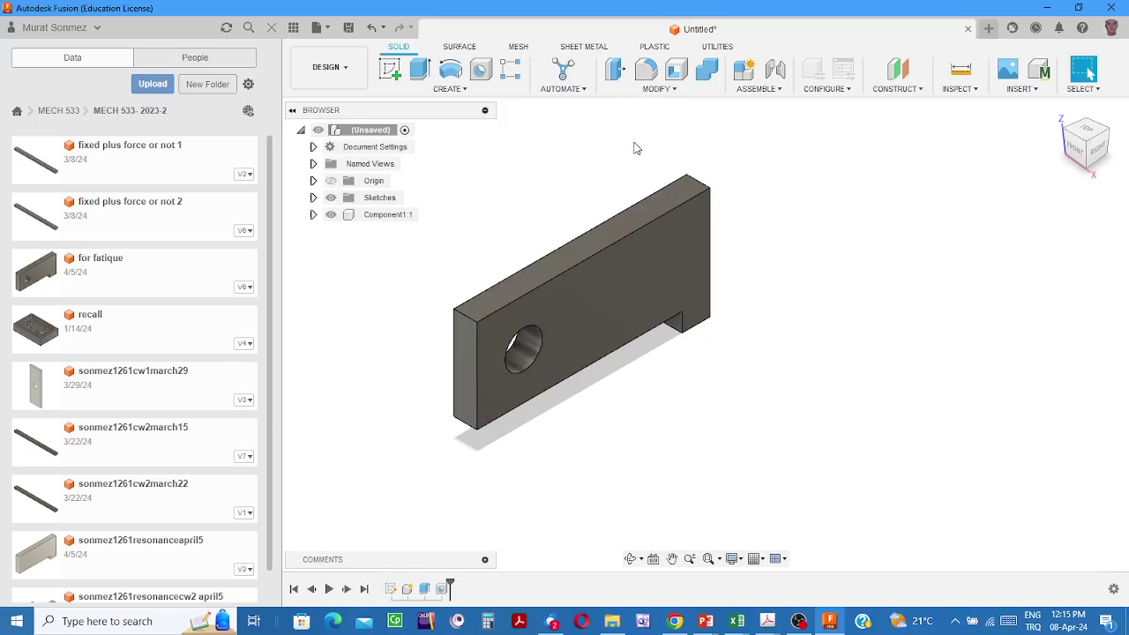
Assign Aluminum 6061 from the metals of the Fusion Material Library to the plate as its physical material
{"action": "left_click", "coordinate": [681, 92]}
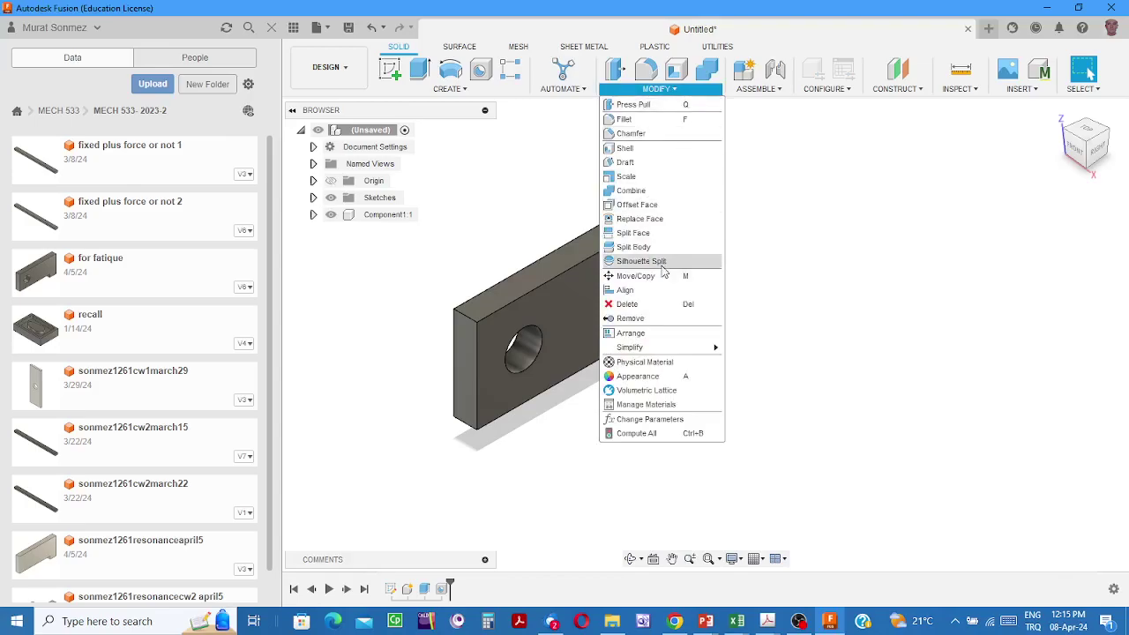
{"action": "left_click", "coordinate": [630, 363]}
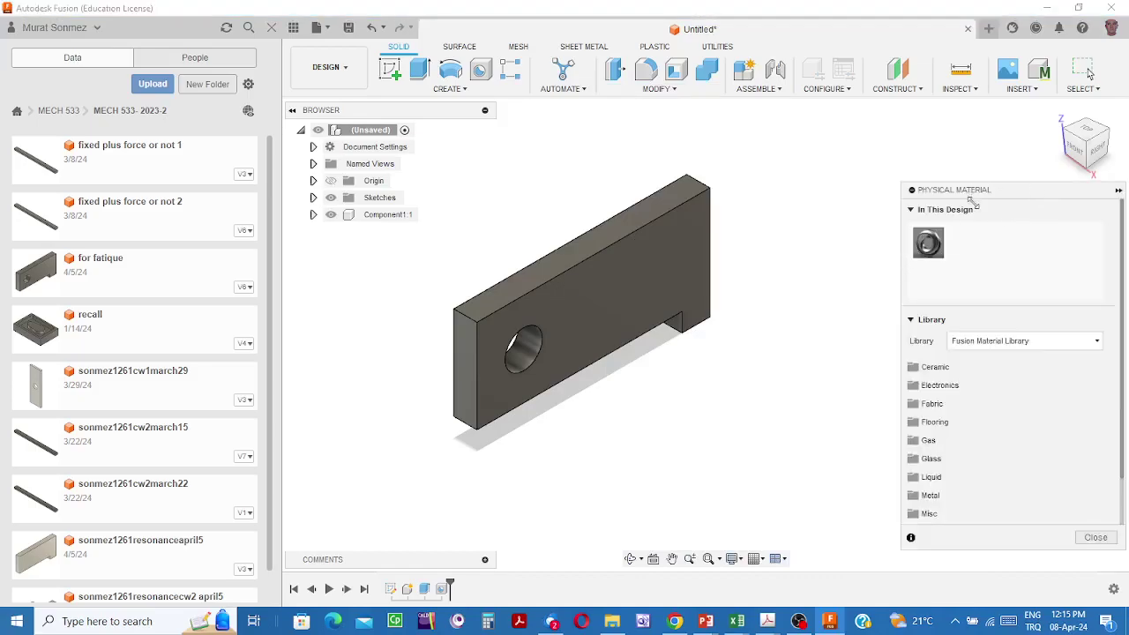
{"action": "left_click_drag", "start_coordinate": [974, 192], "coordinate": [880, 165]}
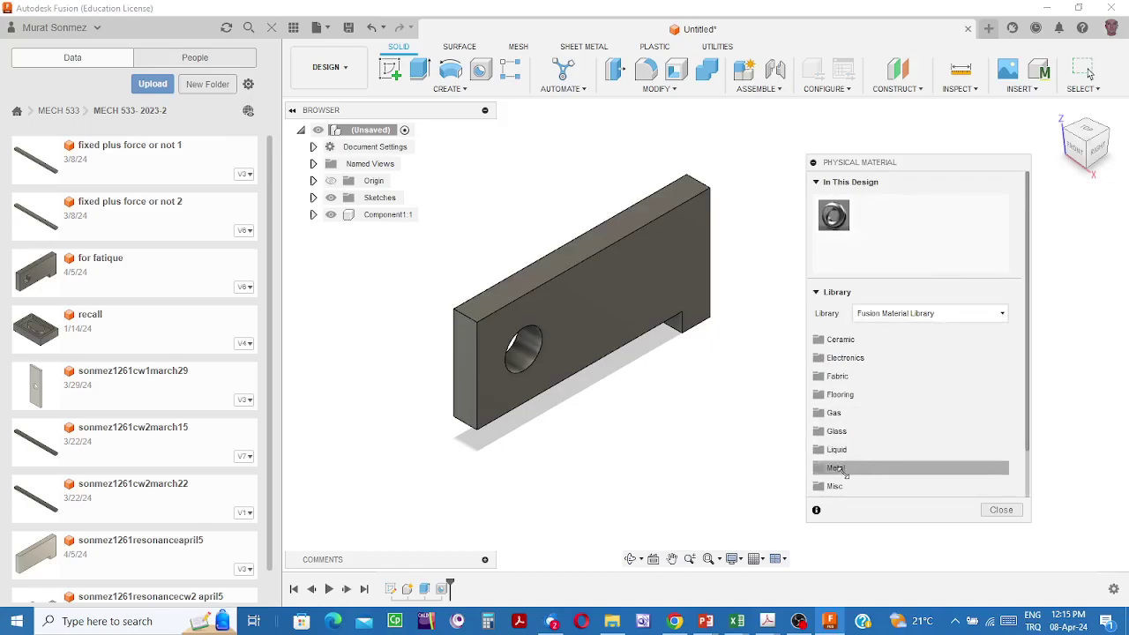
{"action": "left_click", "coordinate": [836, 468]}
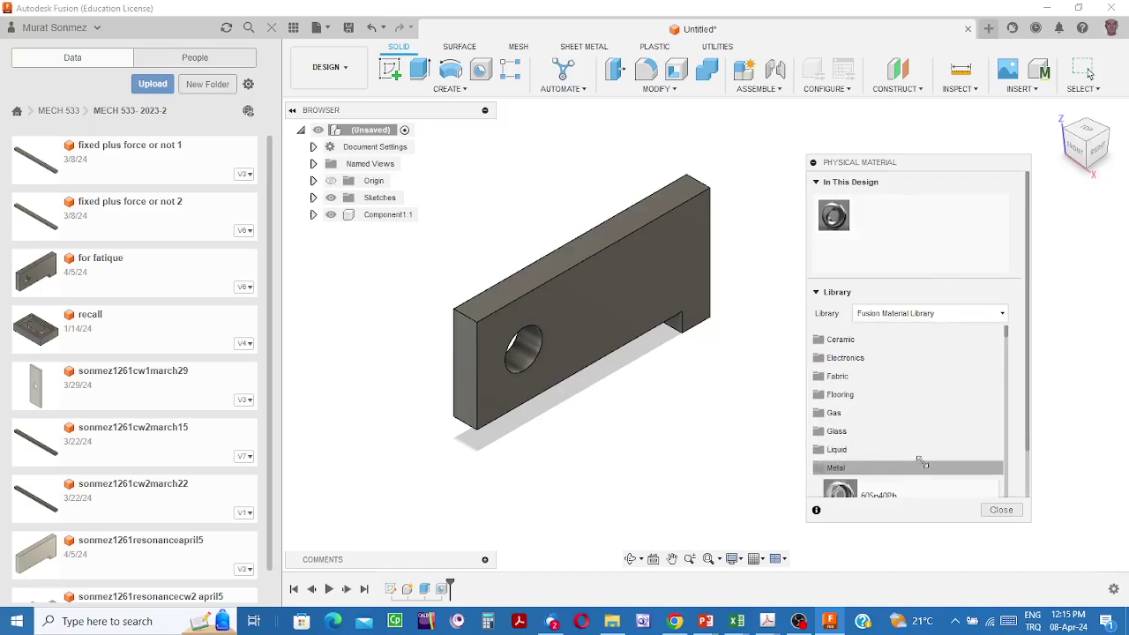
{"action": "scroll", "coordinate": [922, 457], "scroll_direction": "down", "scroll_amount": 6}
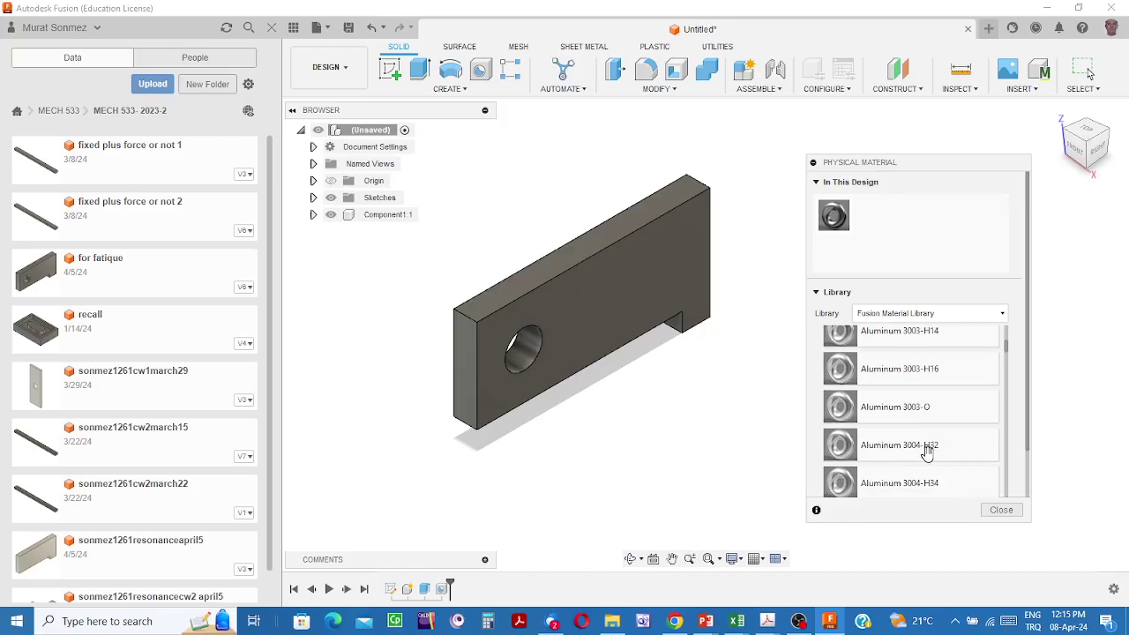
{"action": "scroll", "coordinate": [927, 452], "scroll_direction": "down", "scroll_amount": 6}
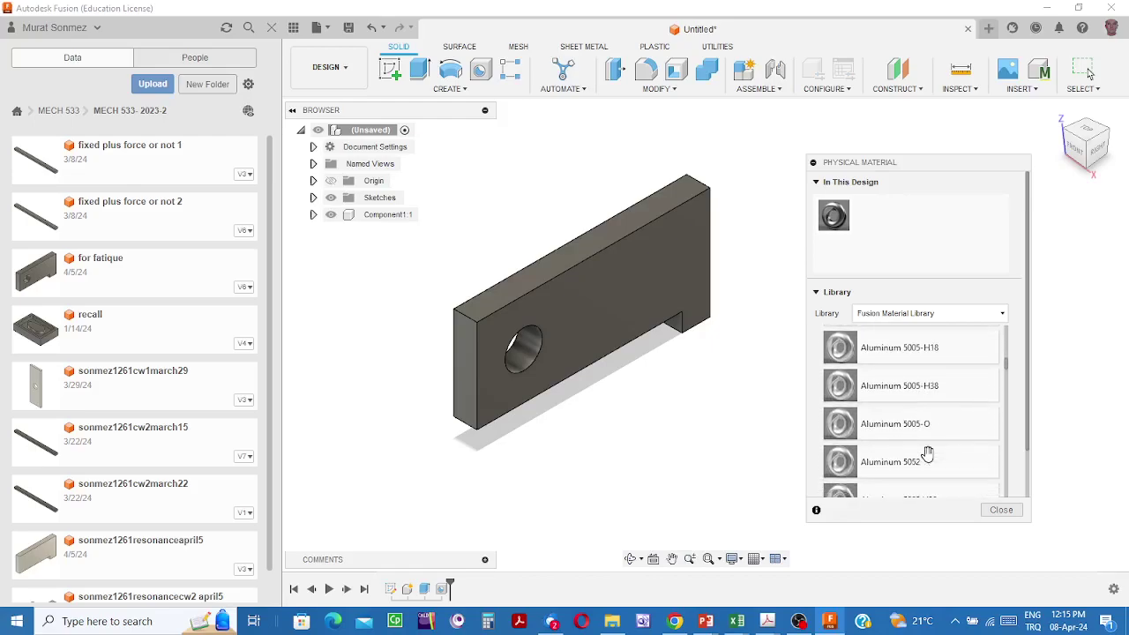
{"action": "scroll", "coordinate": [926, 453], "scroll_direction": "down", "scroll_amount": 5}
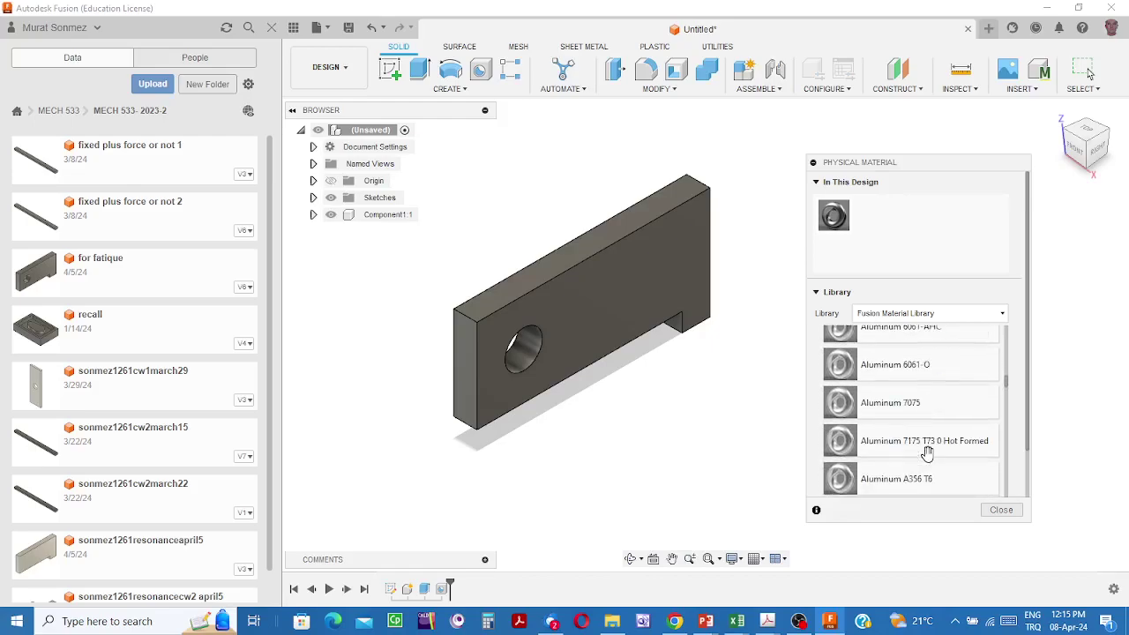
{"action": "scroll", "coordinate": [945, 398], "scroll_direction": "up", "scroll_amount": 2}
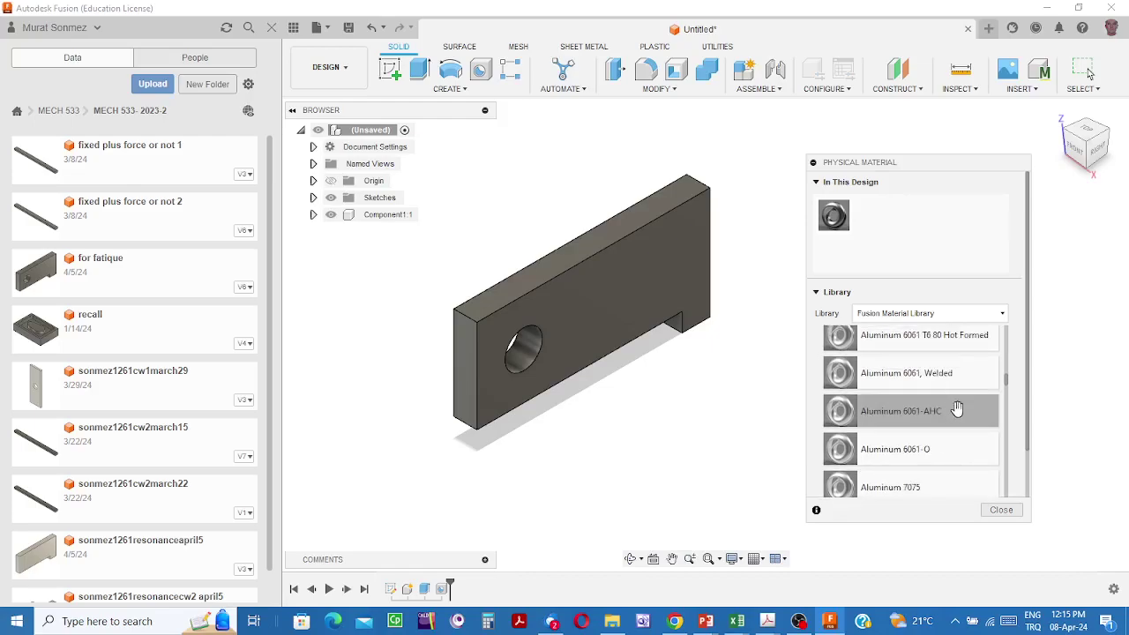
{"action": "scroll", "coordinate": [953, 409], "scroll_direction": "up", "scroll_amount": 3}
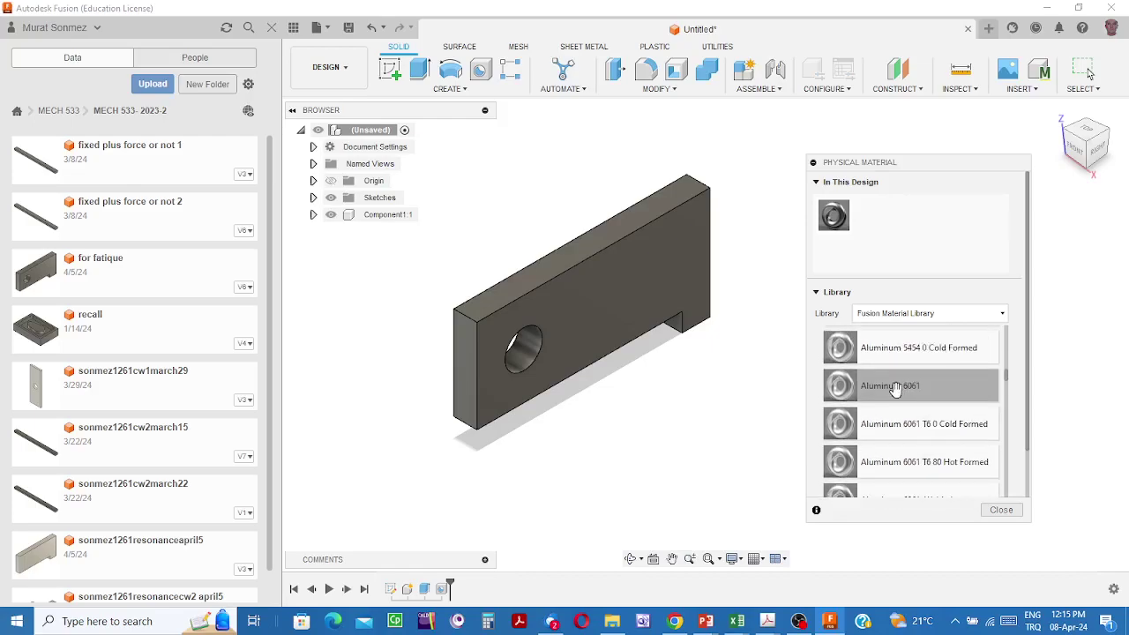
{"action": "left_click_drag", "start_coordinate": [895, 388], "coordinate": [677, 291]}
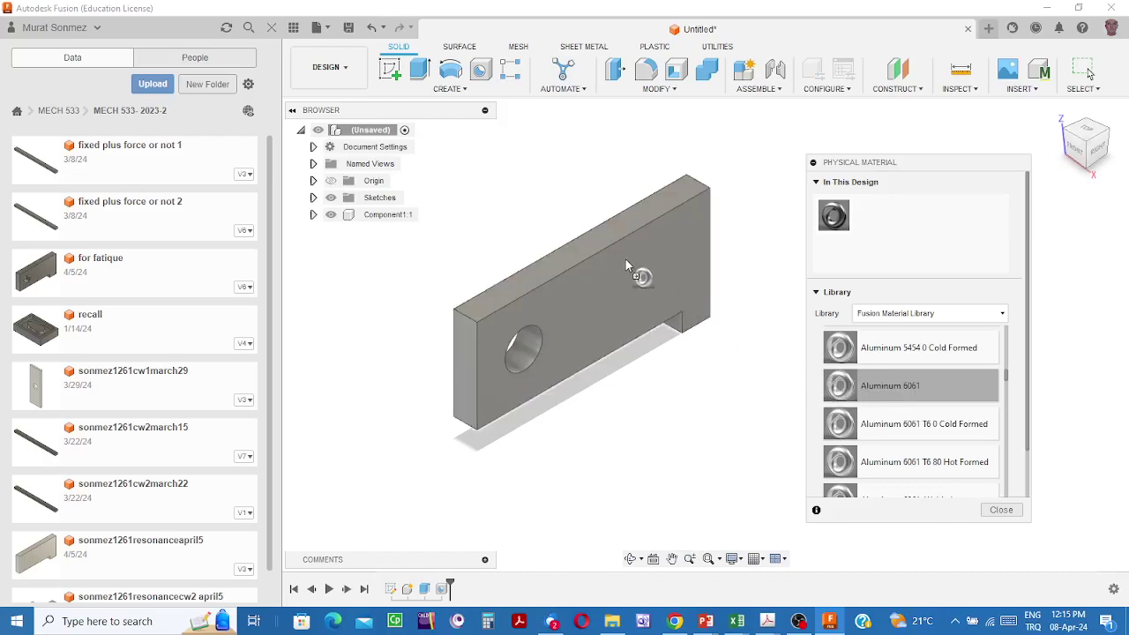
{"action": "left_click_drag", "start_coordinate": [627, 264], "coordinate": [626, 265]}
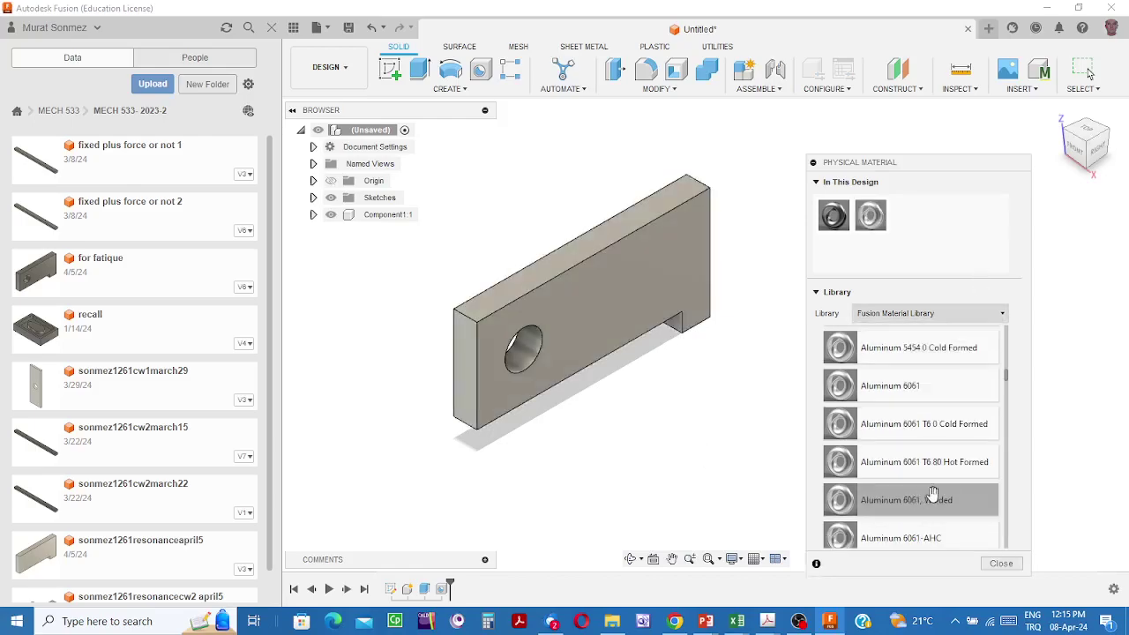
{"action": "left_click", "coordinate": [1002, 564]}
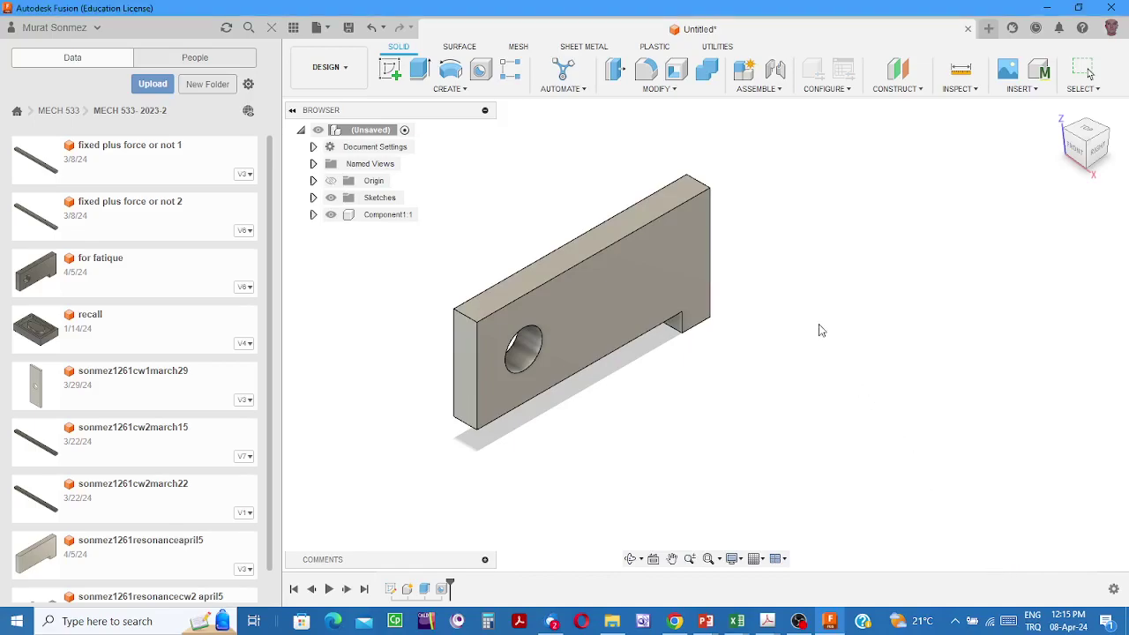
Save the design in the MECH 533- 2023-2 folder, using the prefix of the existing resonance file followed by "resonanceapril6"
{"action": "middle_click_drag", "start_coordinate": [820, 330], "coordinate": [870, 352]}
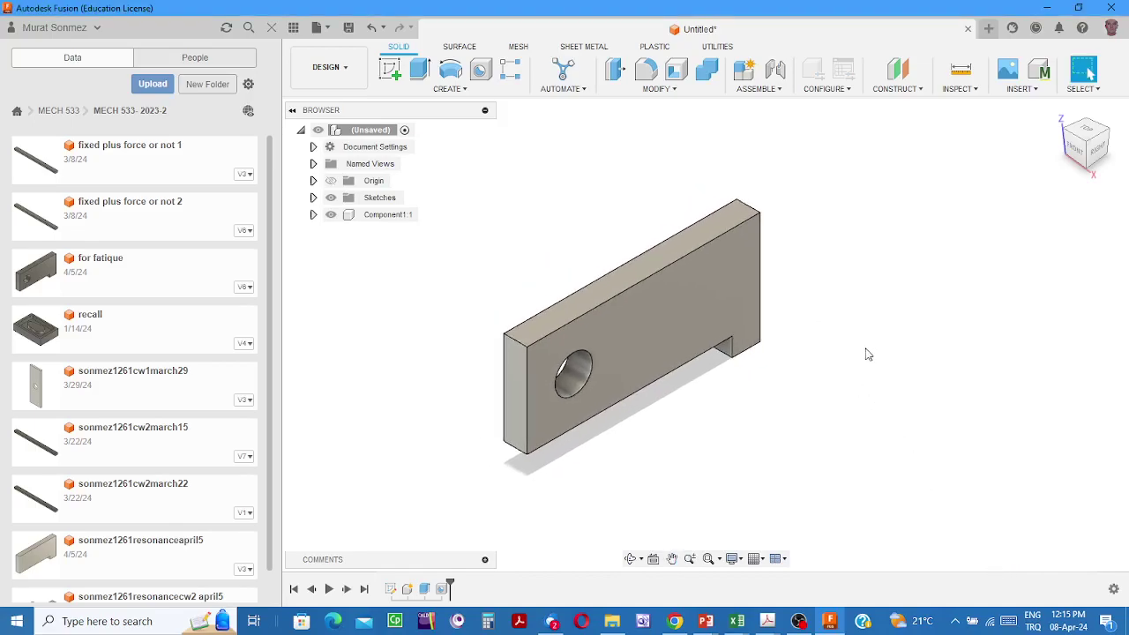
{"action": "left_click", "coordinate": [318, 31]}
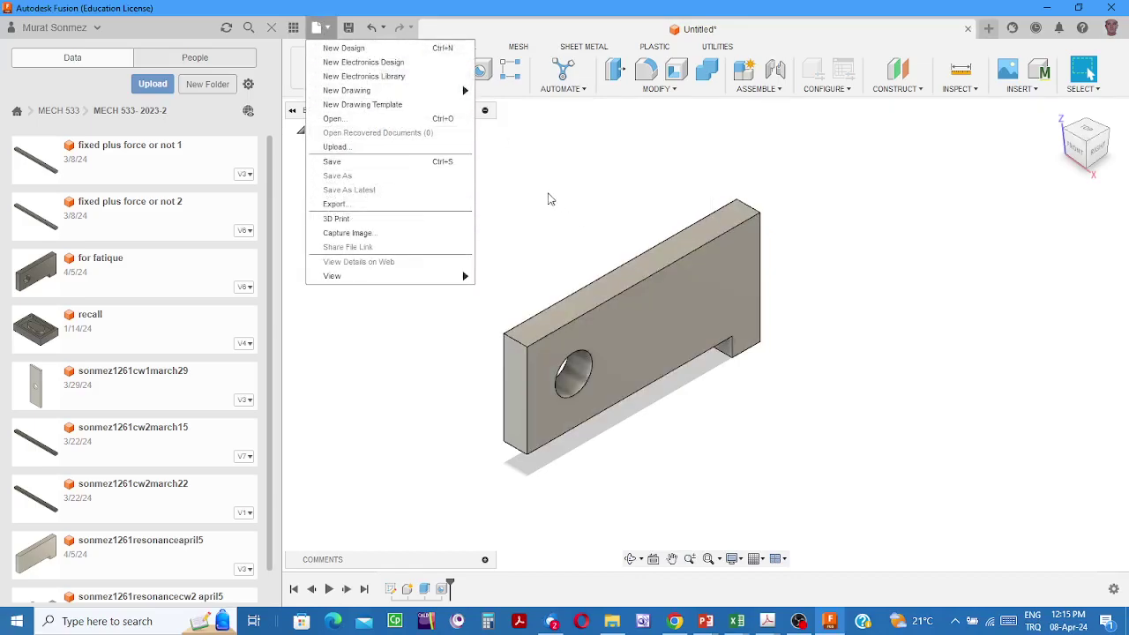
{"action": "left_click", "coordinate": [332, 163]}
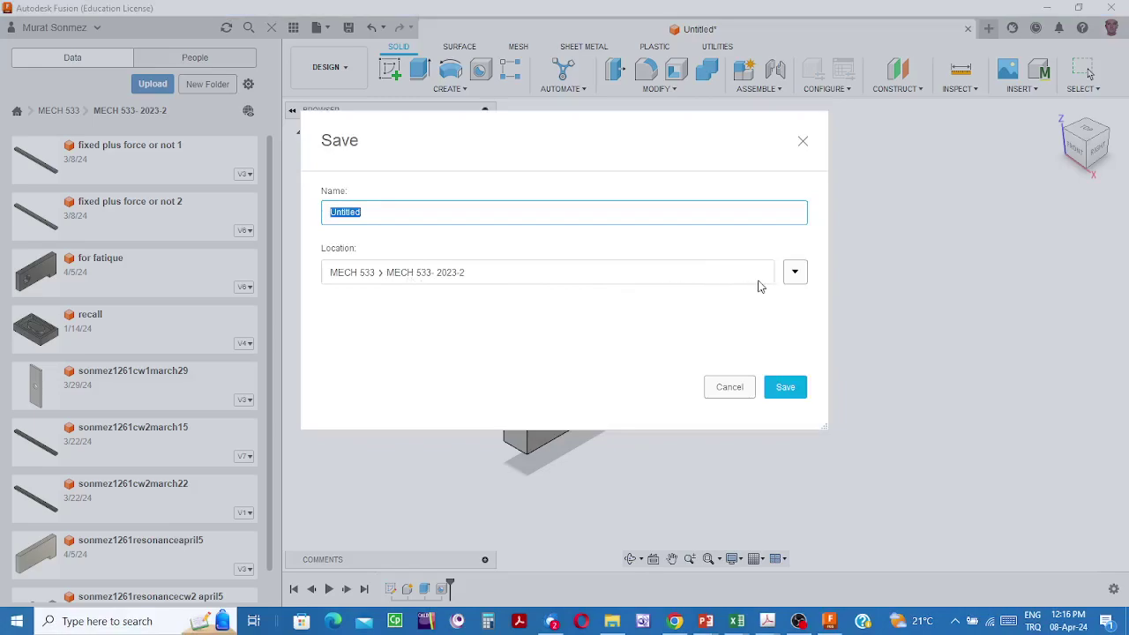
{"action": "left_click", "coordinate": [365, 212]}
{"action": "double_click", "coordinate": [365, 211]}
{"action": "type", "text": "sonmez1261reson"}
{"action": "type", "text": "anceapril6"}
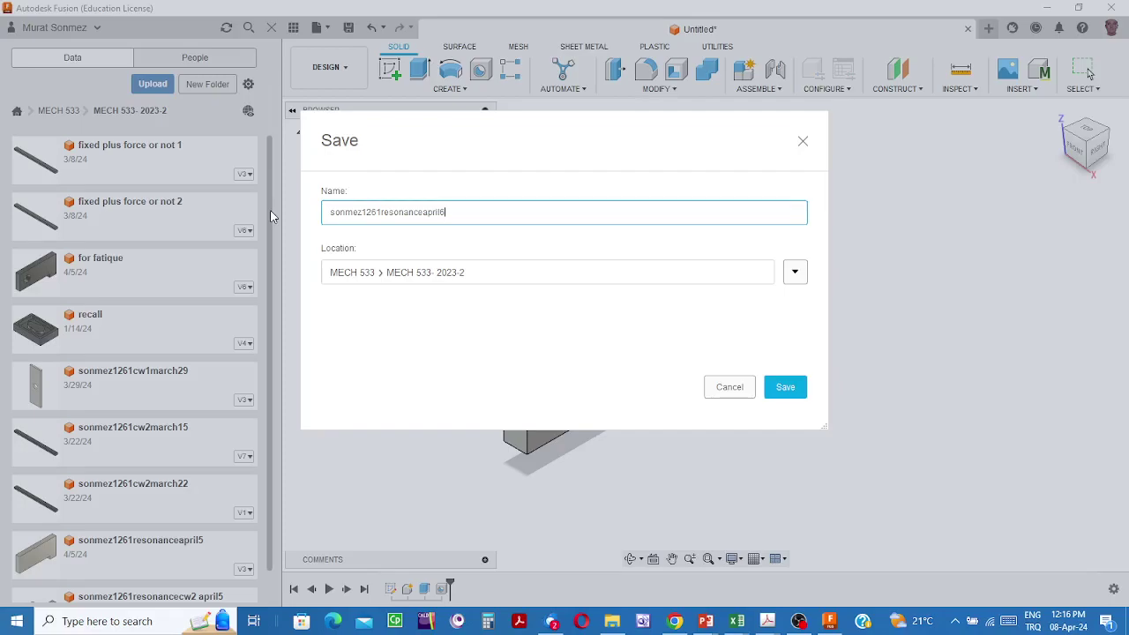
{"action": "left_click", "coordinate": [786, 389]}
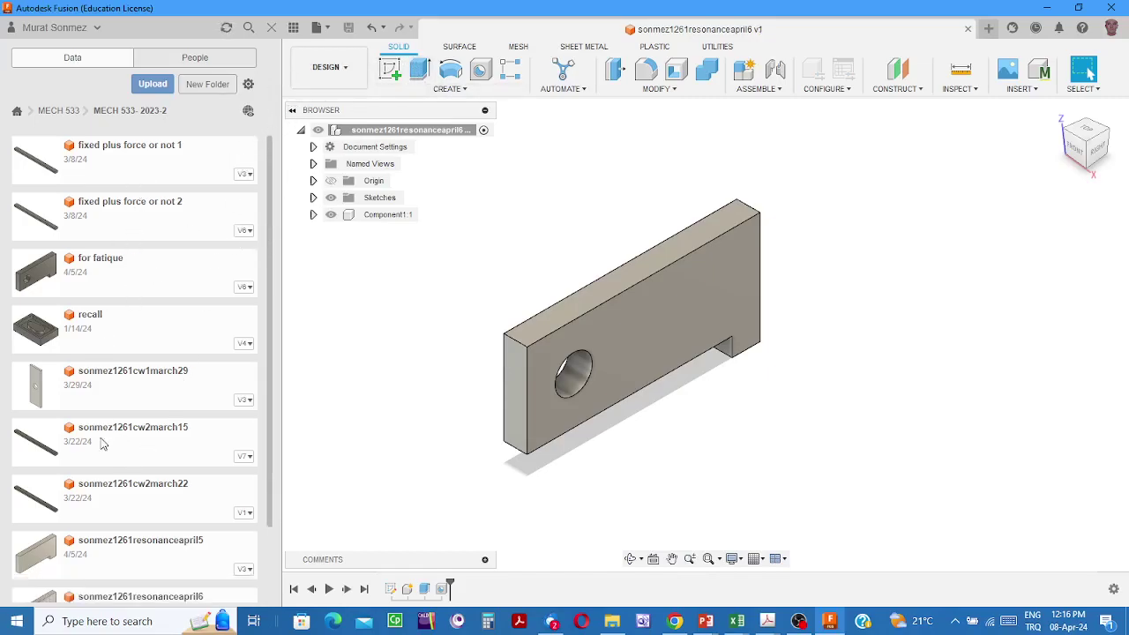
Hide the project file list, and create a Modal Frequencies study for the plate in the Simulation workspace
{"action": "left_click", "coordinate": [293, 29]}
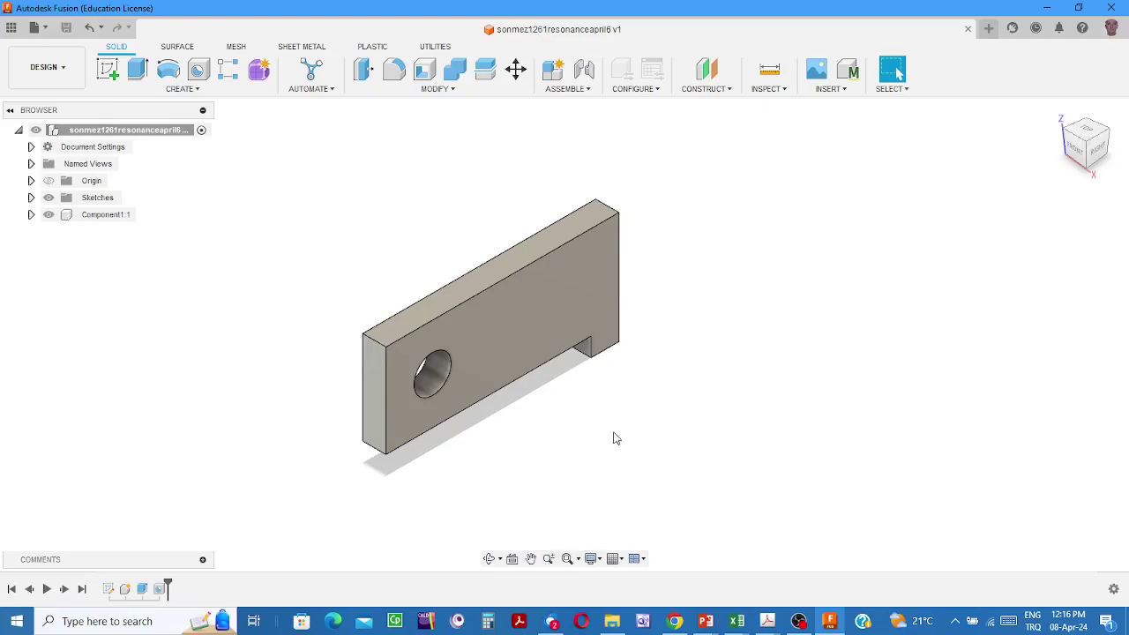
{"action": "left_click", "coordinate": [66, 73]}
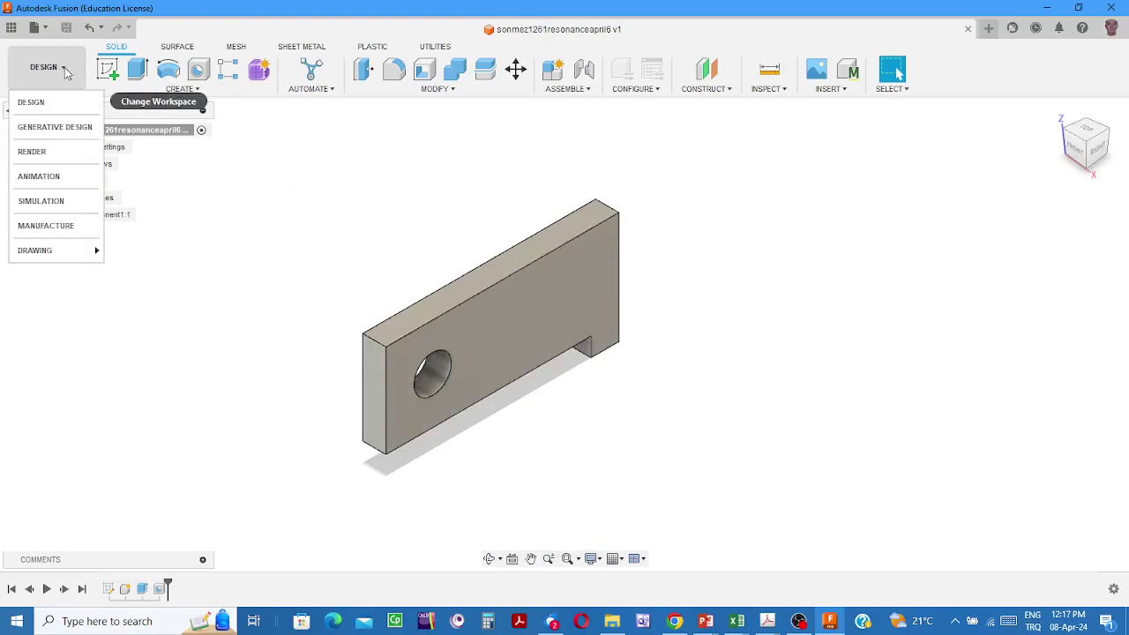
{"action": "left_click", "coordinate": [58, 203]}
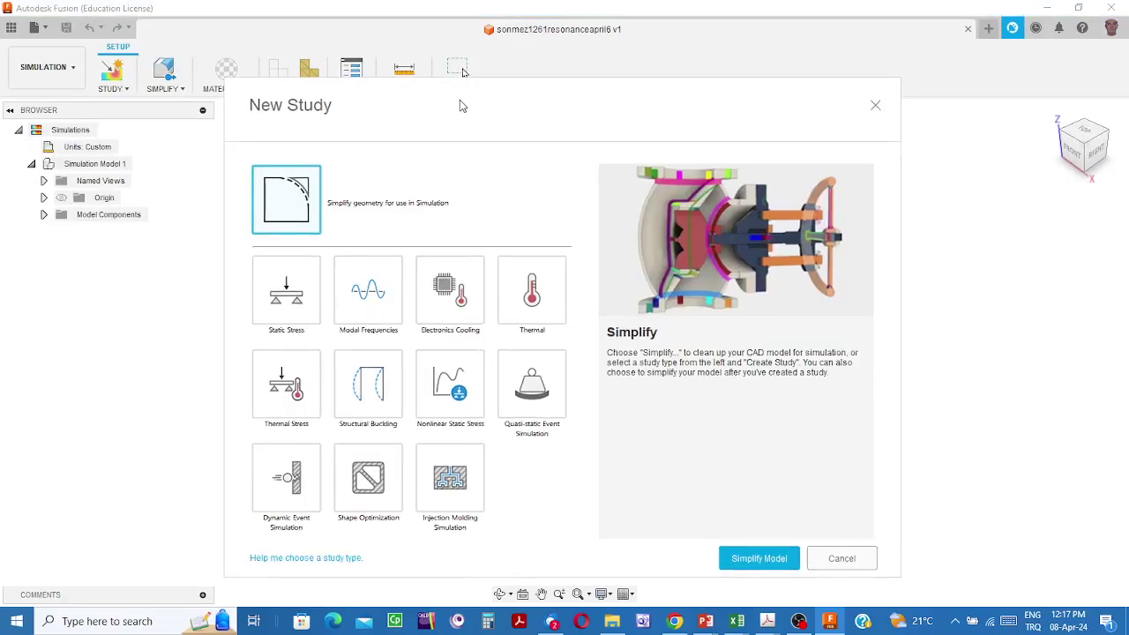
{"action": "left_click_drag", "start_coordinate": [459, 105], "coordinate": [463, 78]}
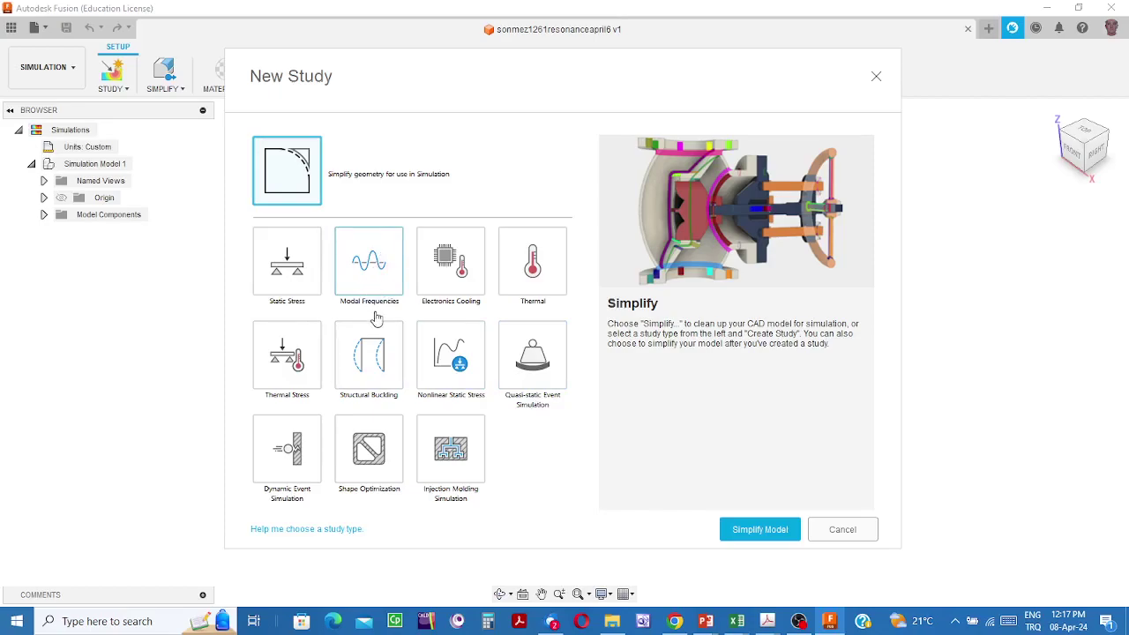
{"action": "left_click", "coordinate": [363, 257]}
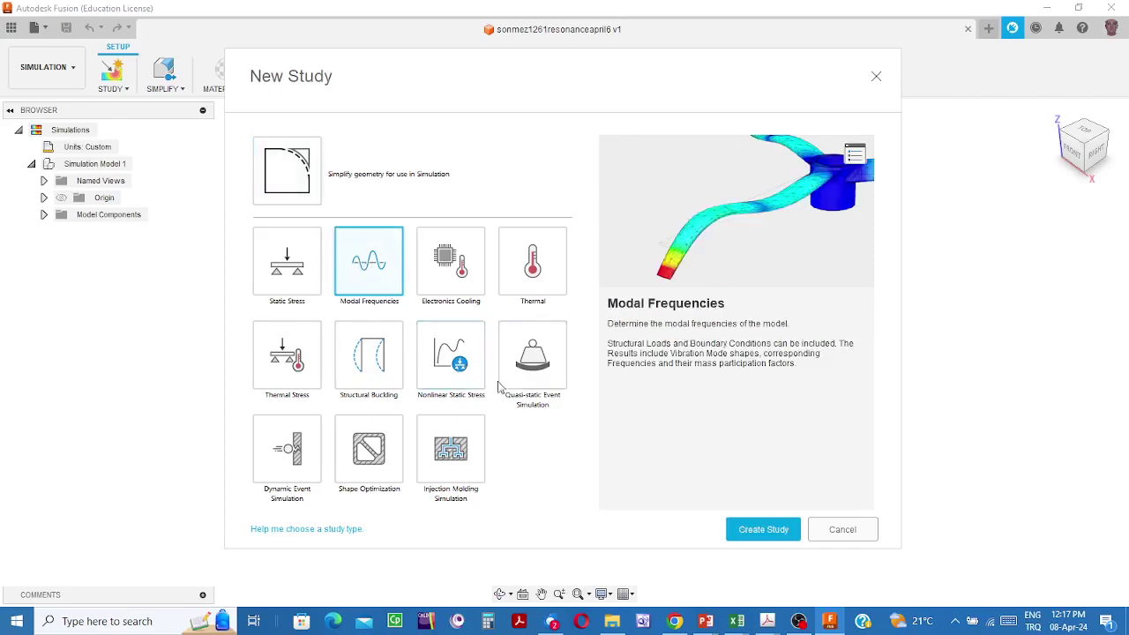
{"action": "left_click", "coordinate": [763, 533]}
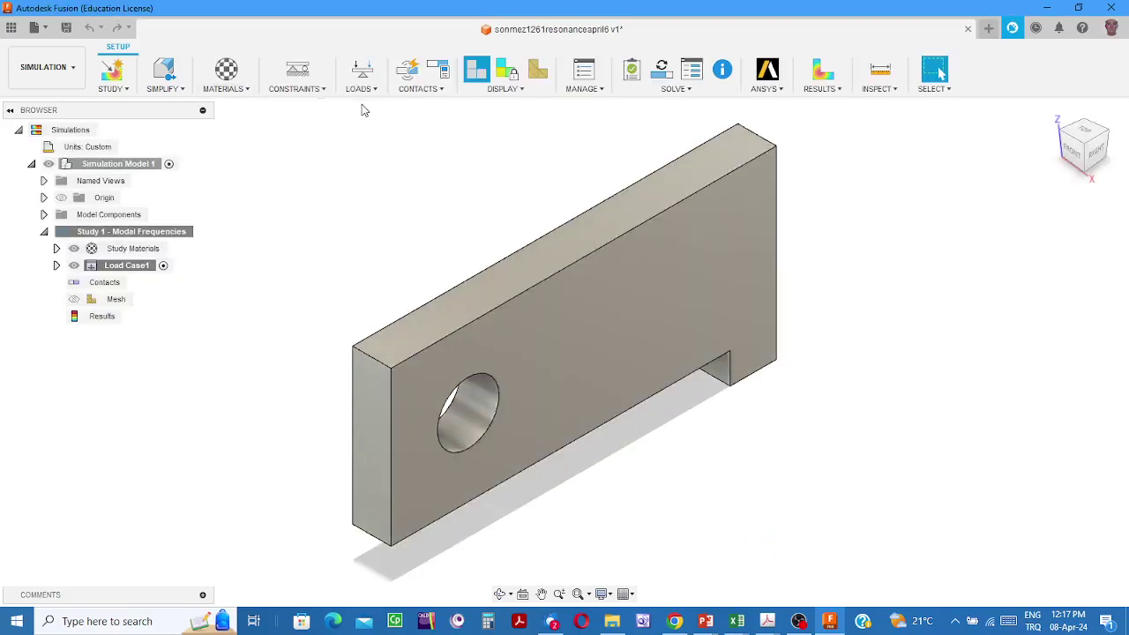
Fix the hole's cylindrical face in all three axes, and turn on gravity for the study
{"action": "left_click", "coordinate": [298, 72]}
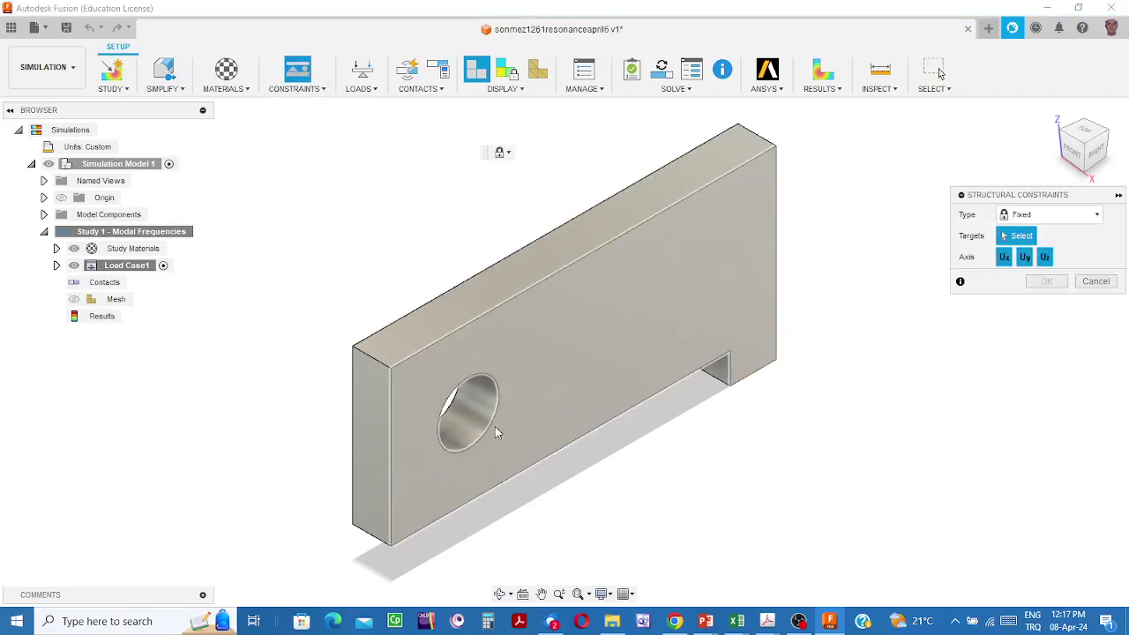
{"action": "left_click", "coordinate": [467, 430]}
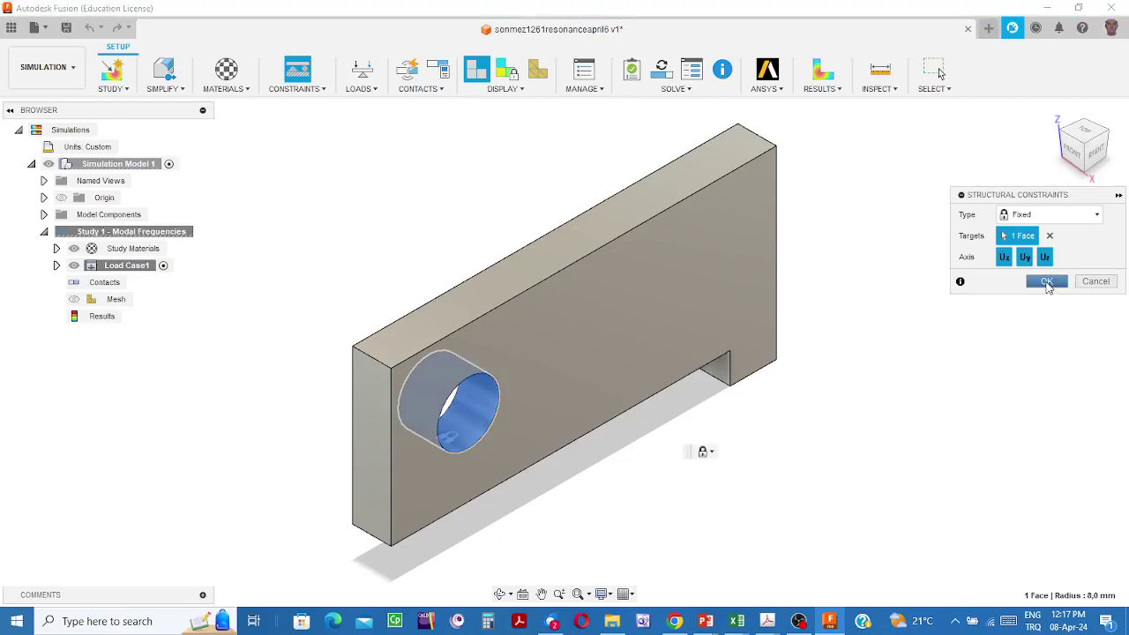
{"action": "left_click", "coordinate": [1047, 281]}
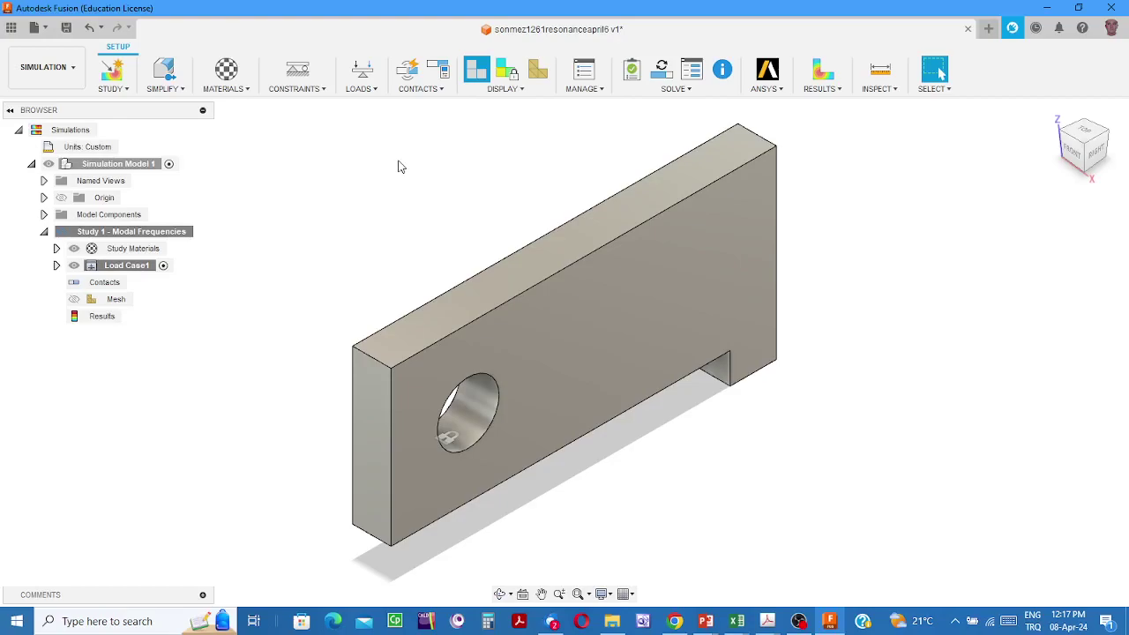
{"action": "left_click", "coordinate": [374, 91]}
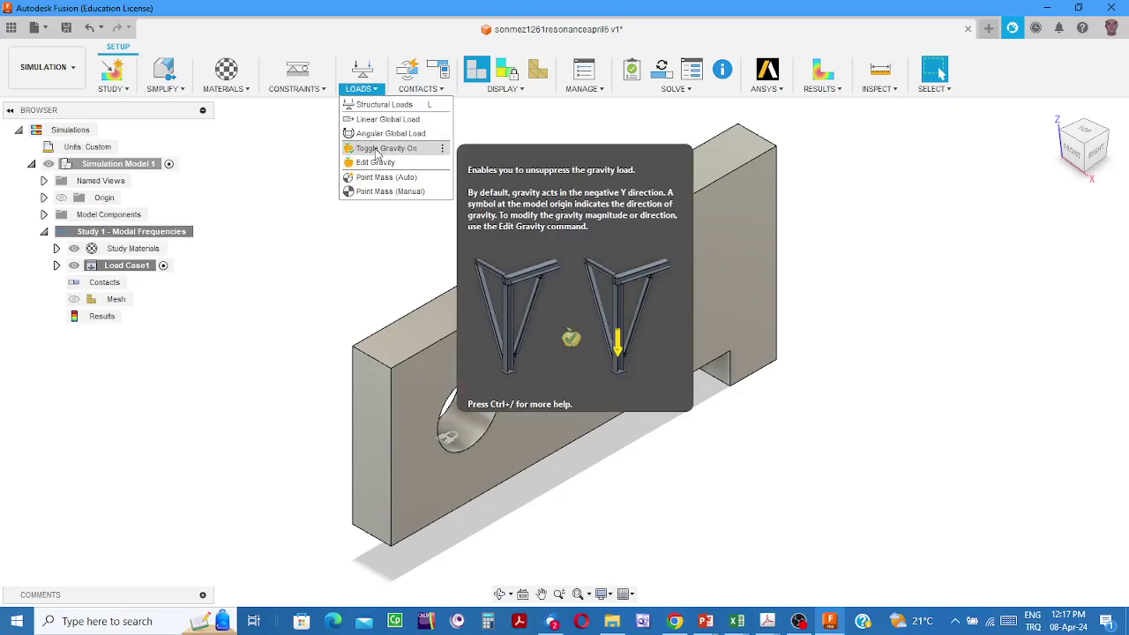
{"action": "left_click", "coordinate": [376, 150]}
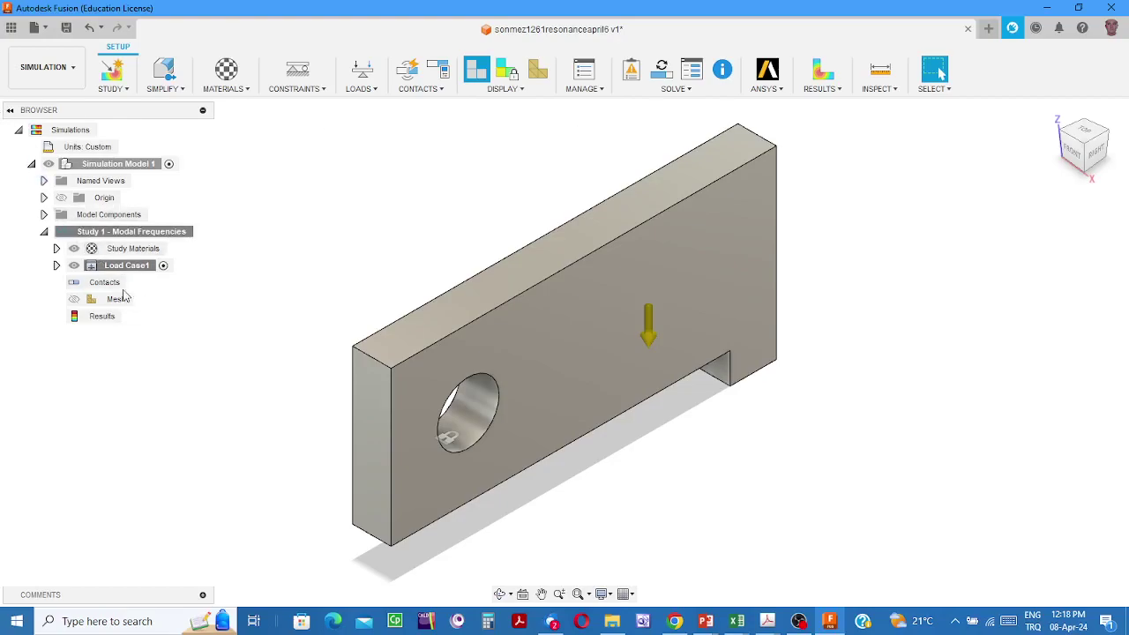
Examine the gravity load's settings in Load Case1, trying the flipped direction and restoring it to point downward
{"action": "left_click", "coordinate": [57, 267]}
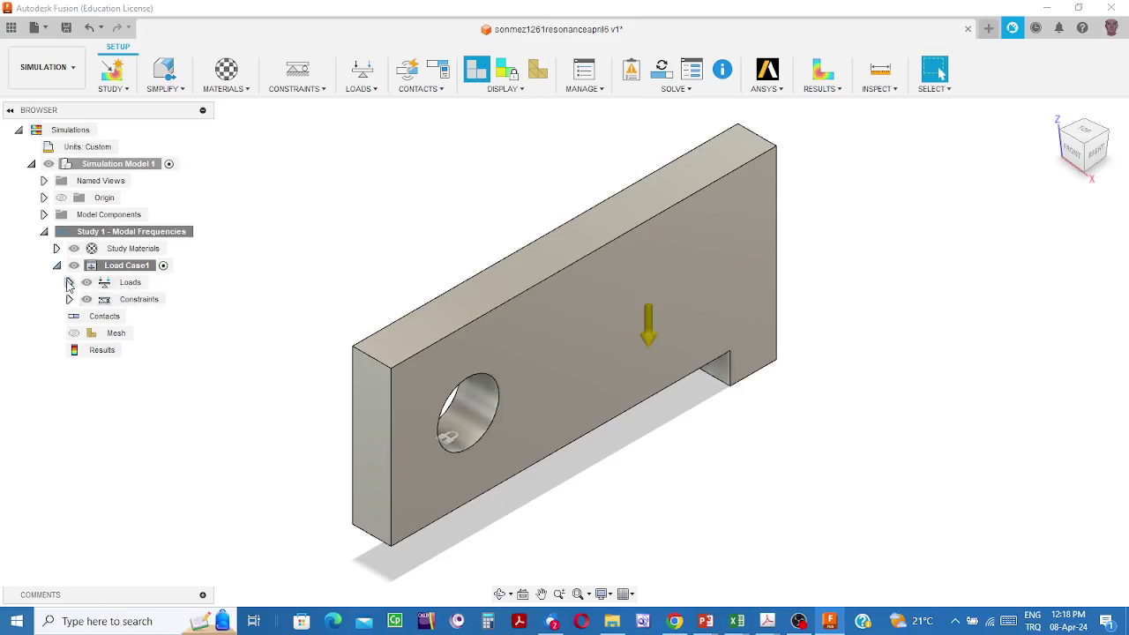
{"action": "left_click", "coordinate": [69, 282]}
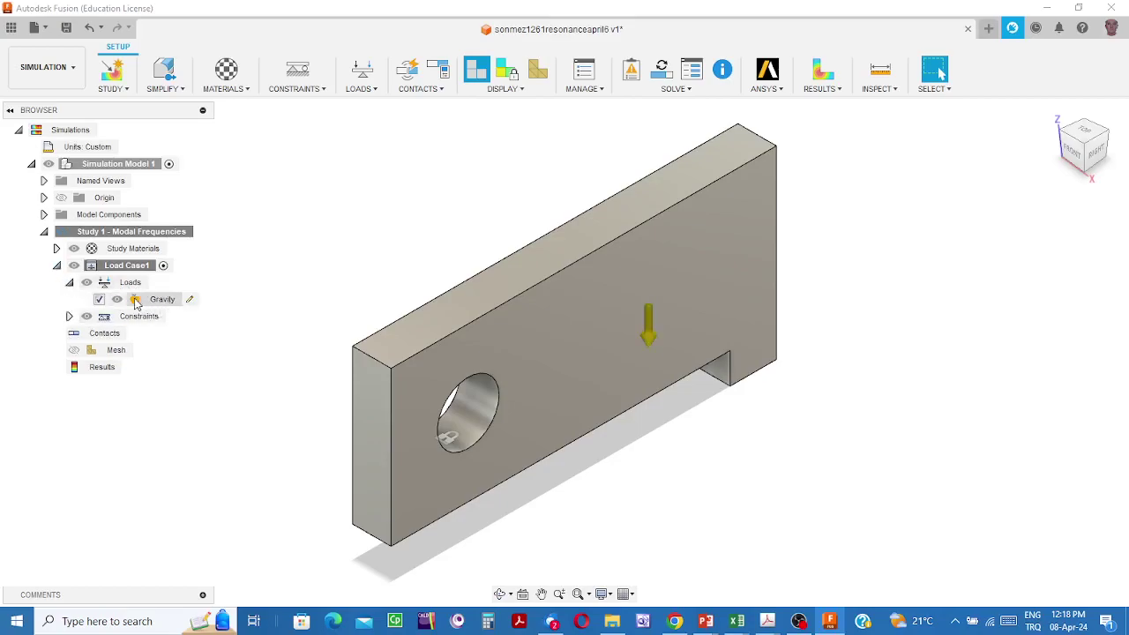
{"action": "left_click", "coordinate": [190, 302]}
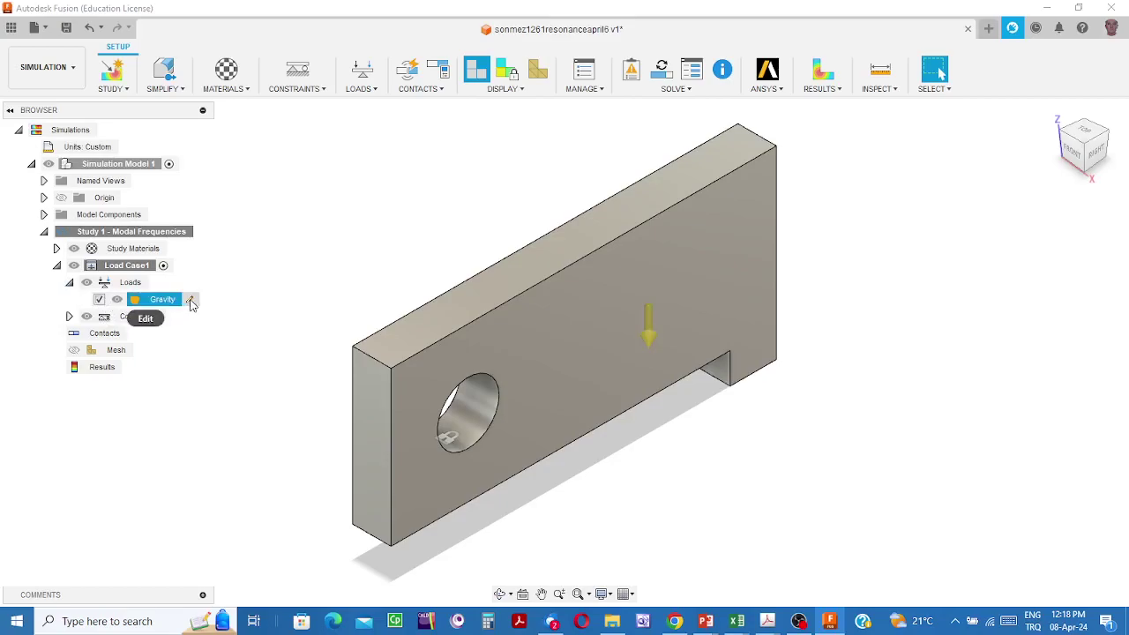
{"action": "left_click", "coordinate": [191, 301]}
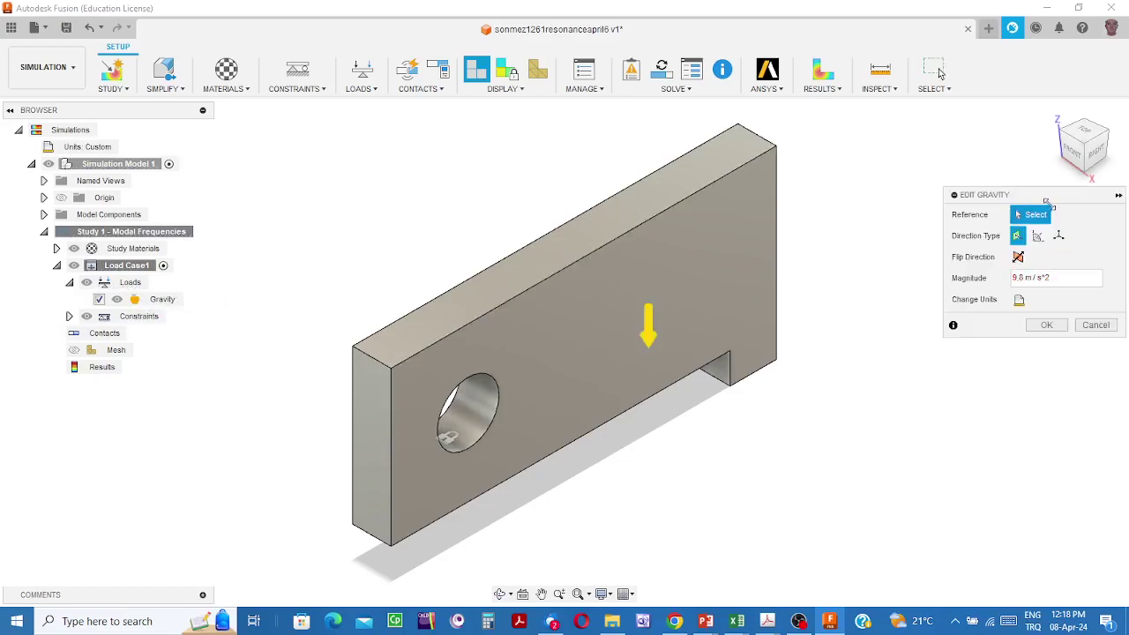
{"action": "left_click_drag", "start_coordinate": [1048, 196], "coordinate": [915, 148]}
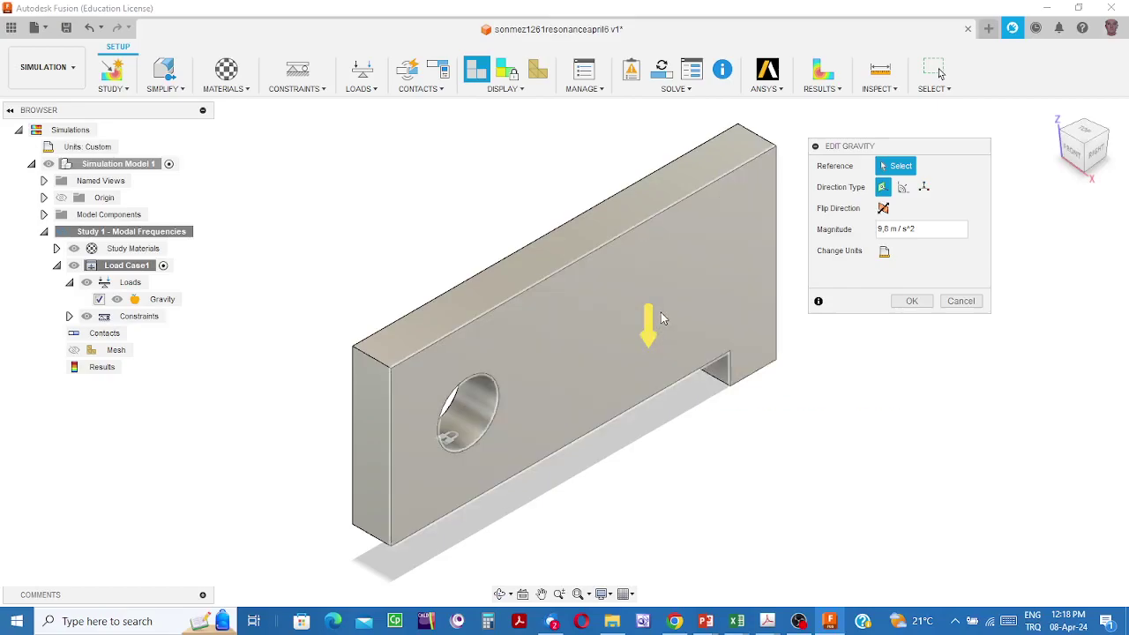
{"action": "left_click", "coordinate": [884, 209]}
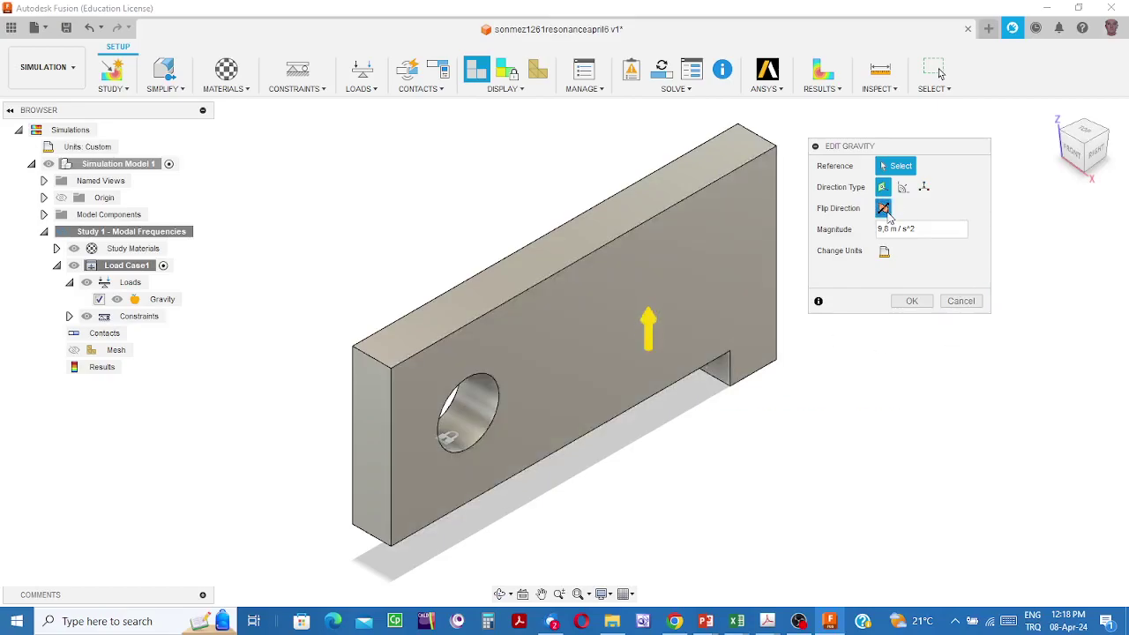
{"action": "left_click", "coordinate": [884, 210]}
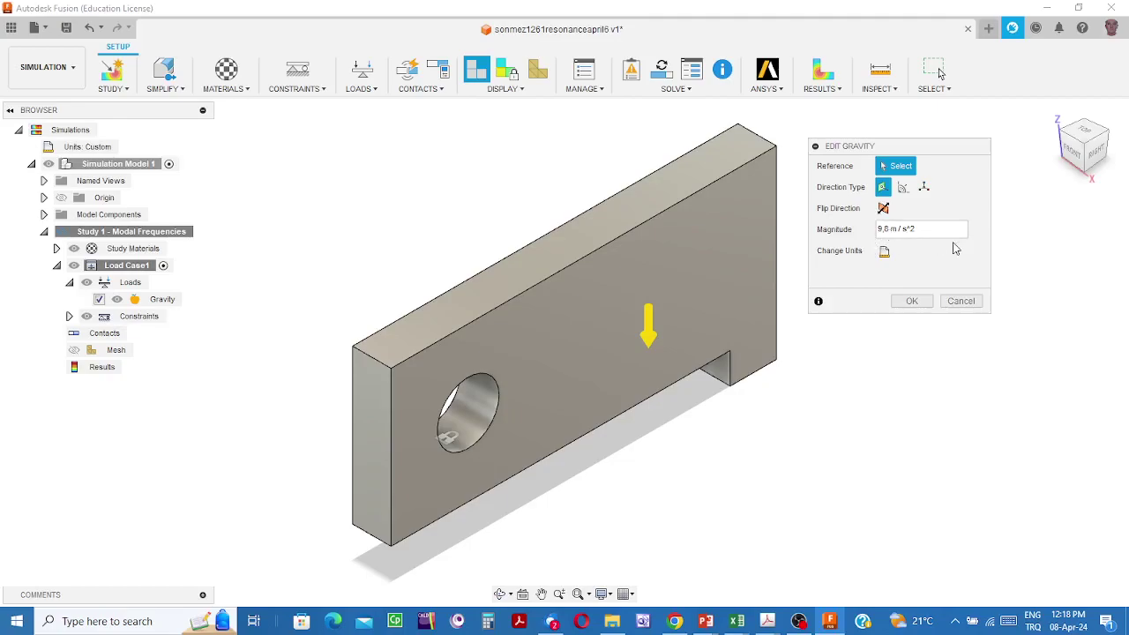
{"action": "left_click", "coordinate": [913, 302]}
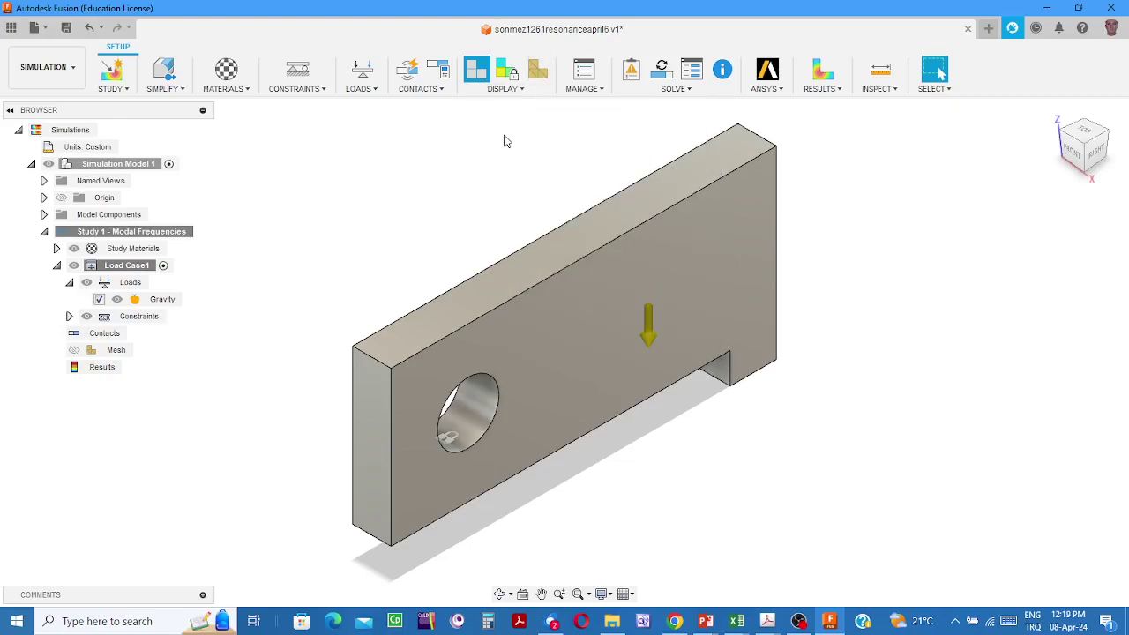
Generate the mesh for the plate in the Modal Frequencies study
{"action": "left_click", "coordinate": [691, 91]}
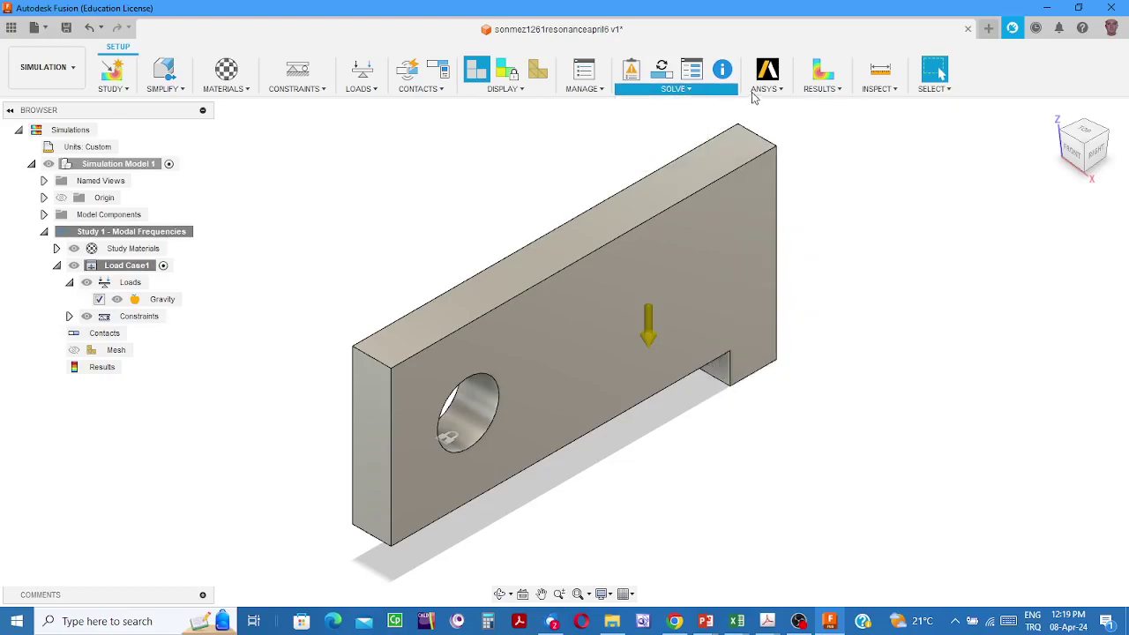
{"action": "left_click", "coordinate": [682, 91]}
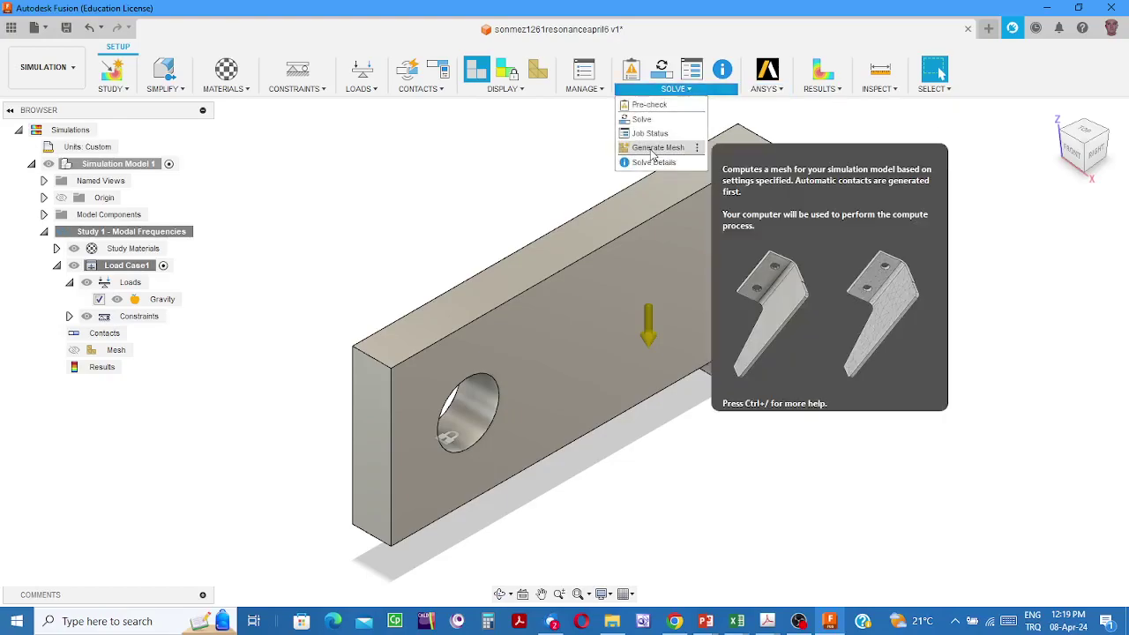
{"action": "right_click", "coordinate": [117, 351]}
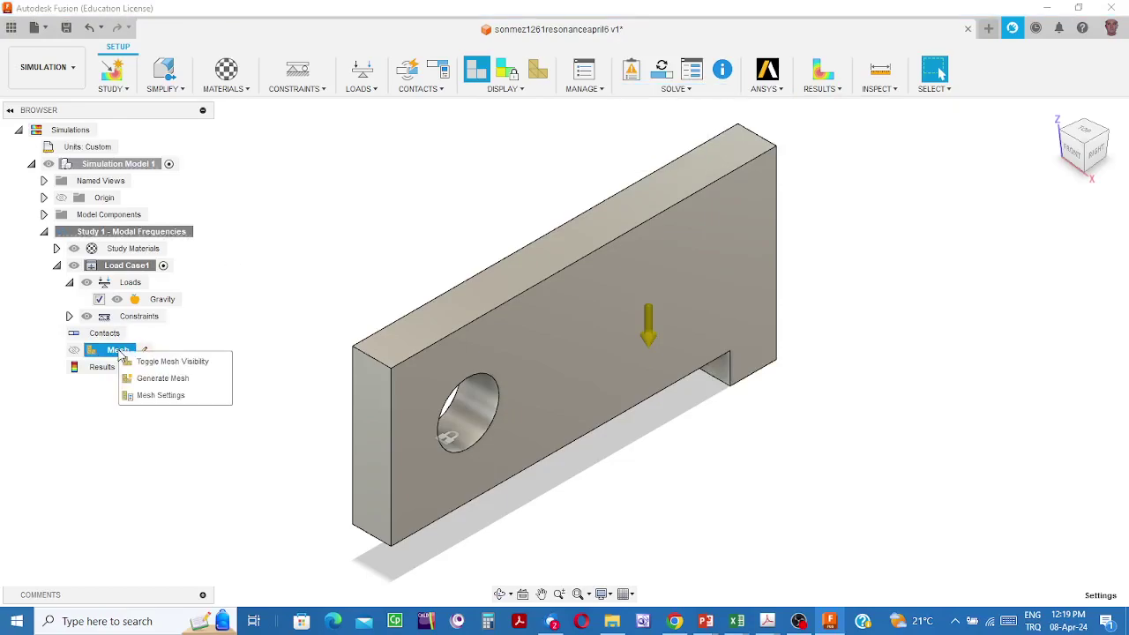
{"action": "left_click", "coordinate": [159, 381]}
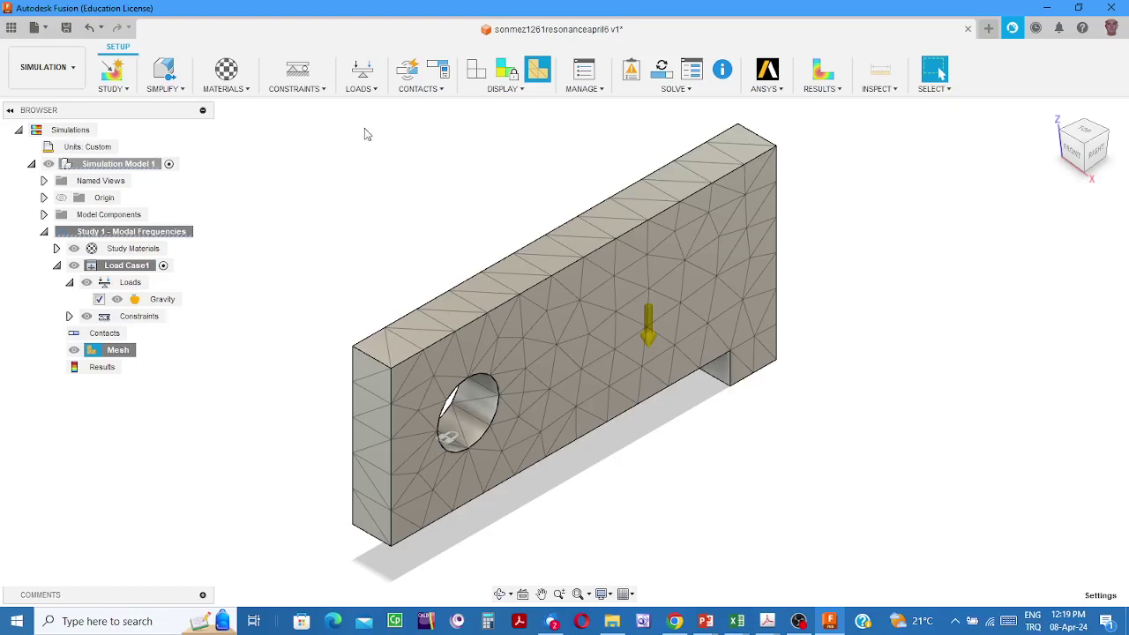
Add a local mesh control on the hole's cylindrical face with an element length of 3.0 mm
{"action": "left_click", "coordinate": [689, 90]}
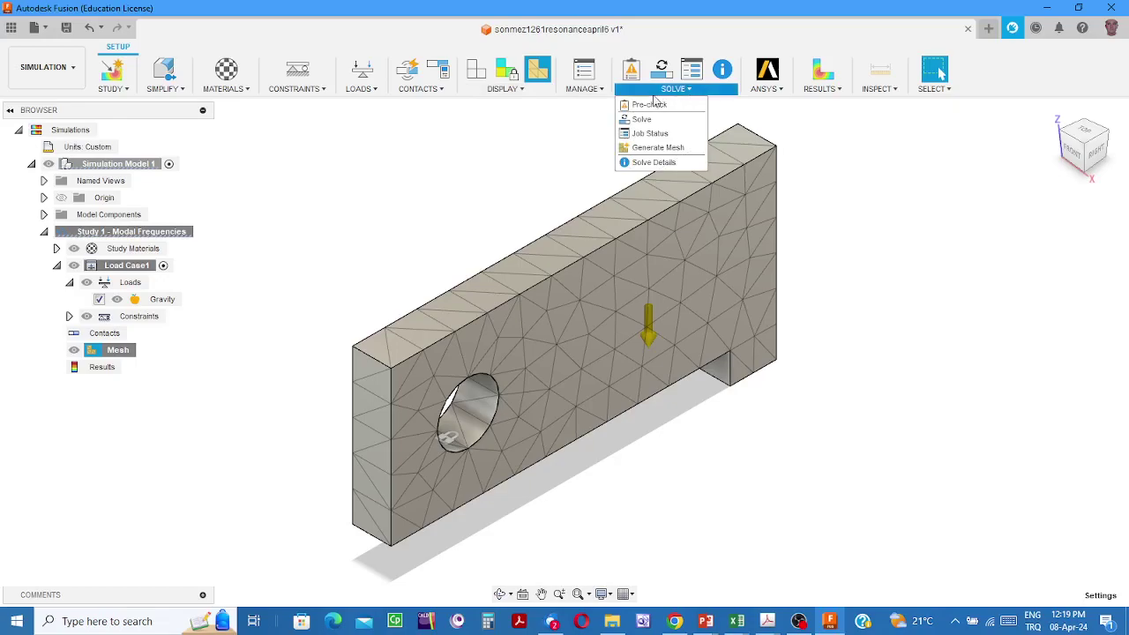
{"action": "left_click", "coordinate": [526, 140]}
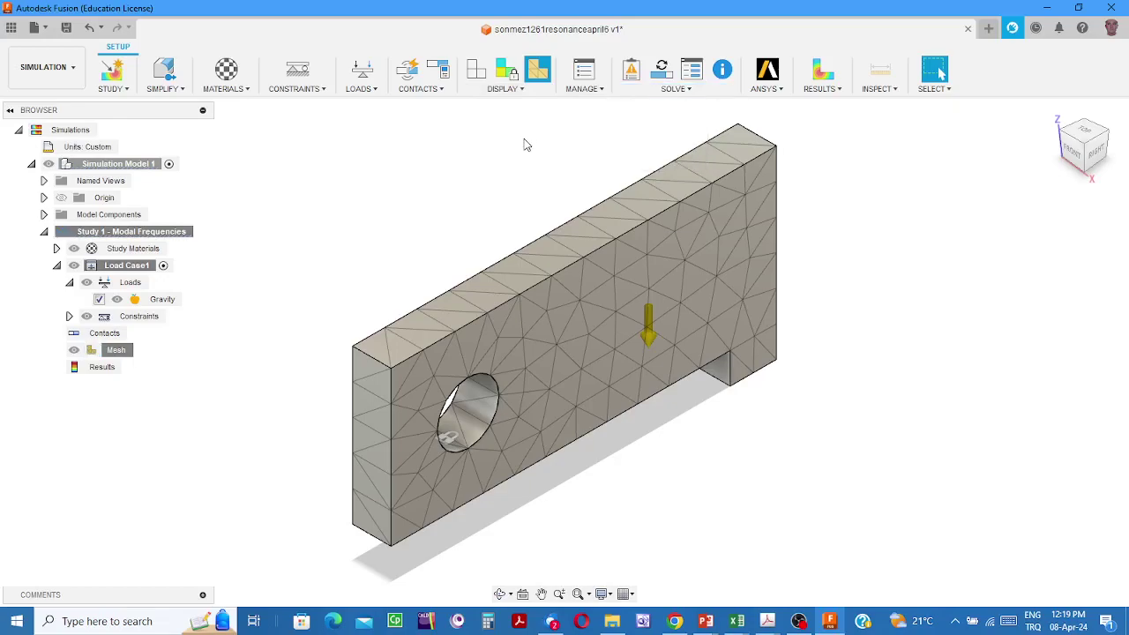
{"action": "left_click", "coordinate": [600, 90]}
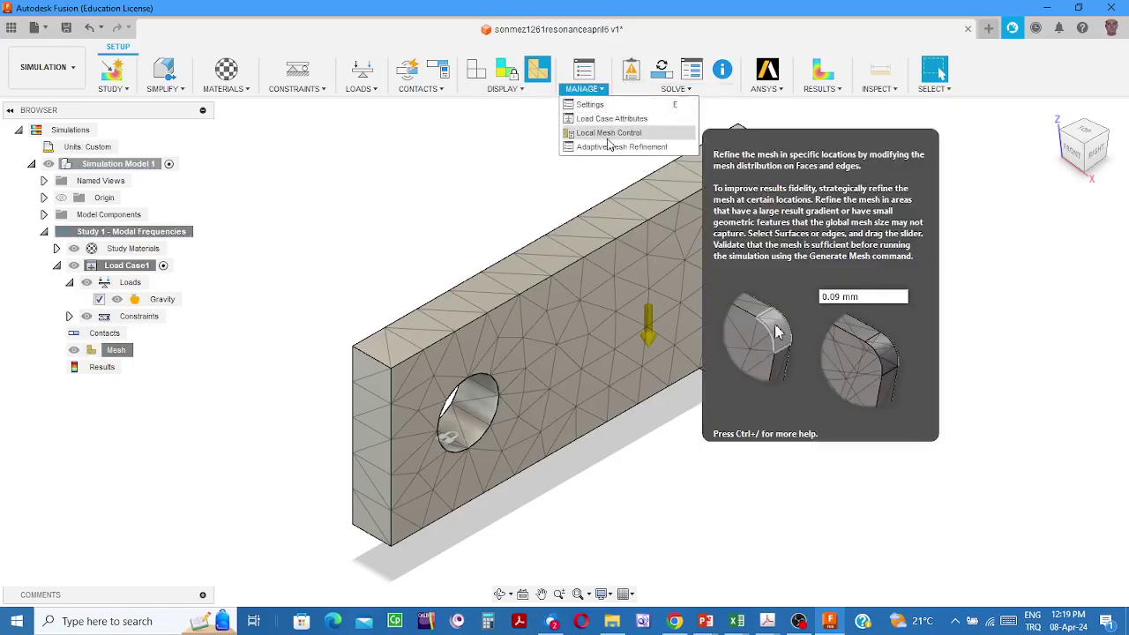
{"action": "left_click", "coordinate": [605, 134]}
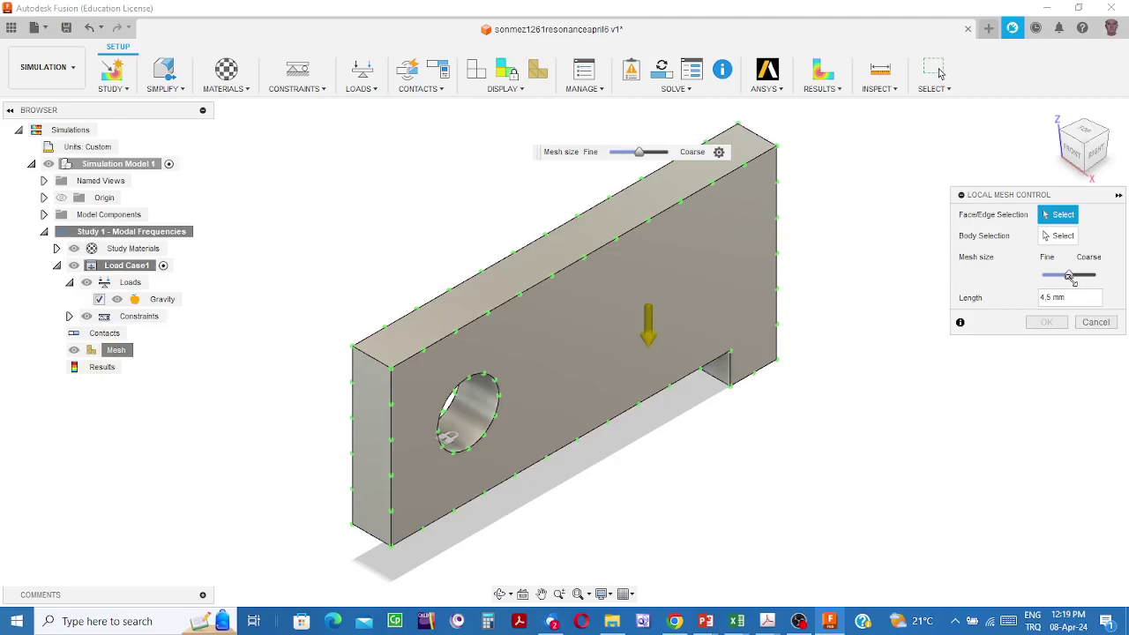
{"action": "left_click_drag", "start_coordinate": [1074, 280], "coordinate": [1060, 280]}
{"action": "left_click", "coordinate": [480, 394]}
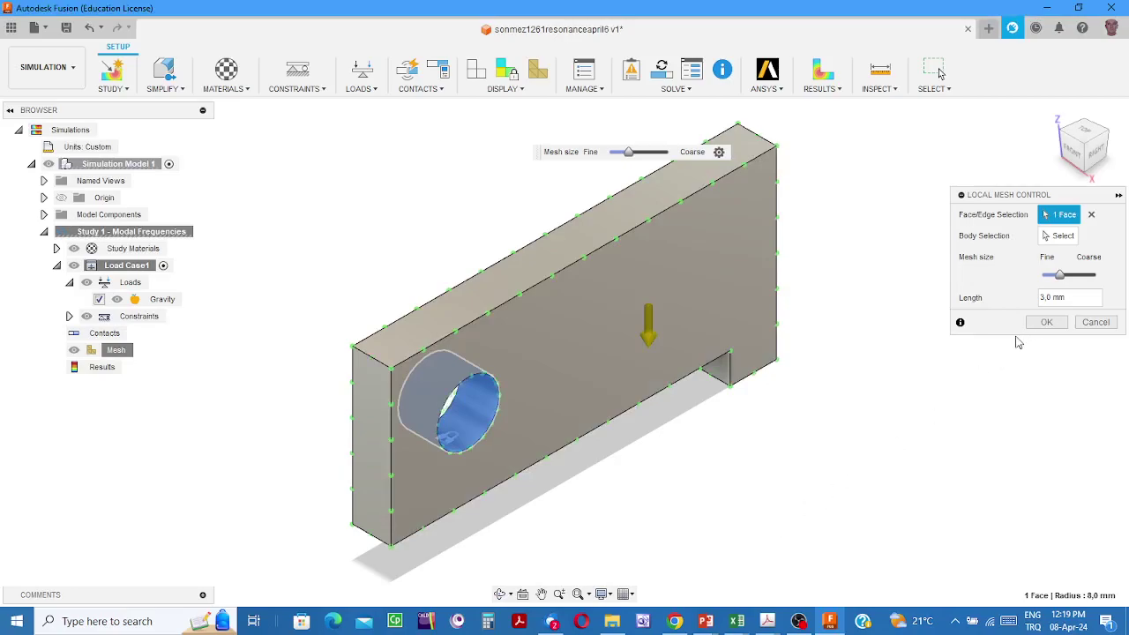
{"action": "left_click", "coordinate": [1048, 323]}
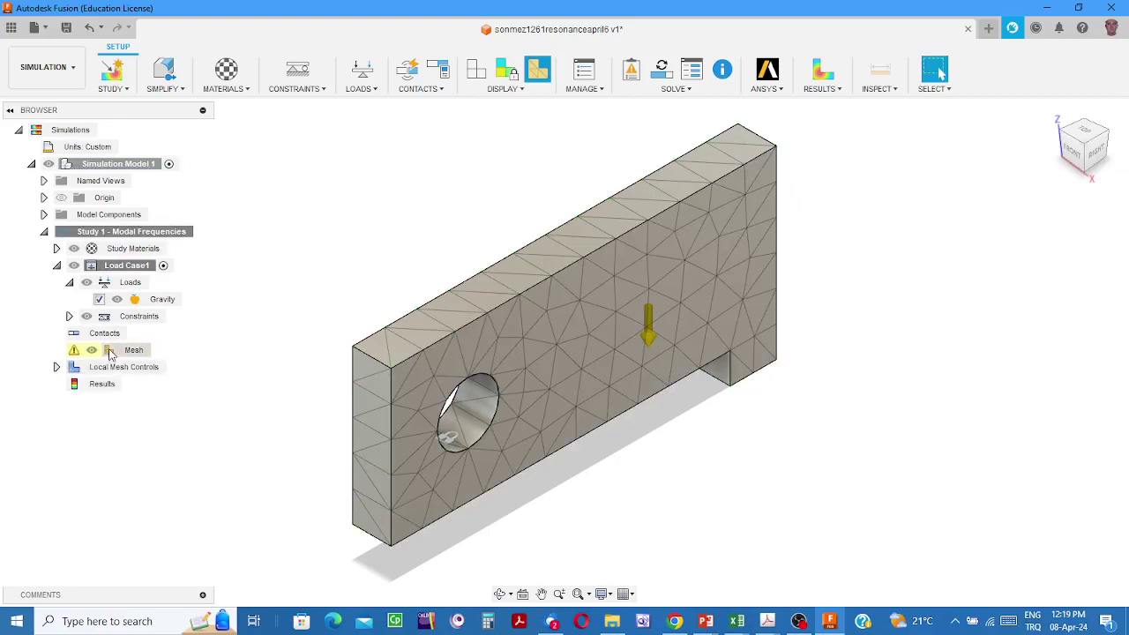
Regenerate the outdated mesh to apply the local mesh control at the hole
{"action": "left_click", "coordinate": [75, 354]}
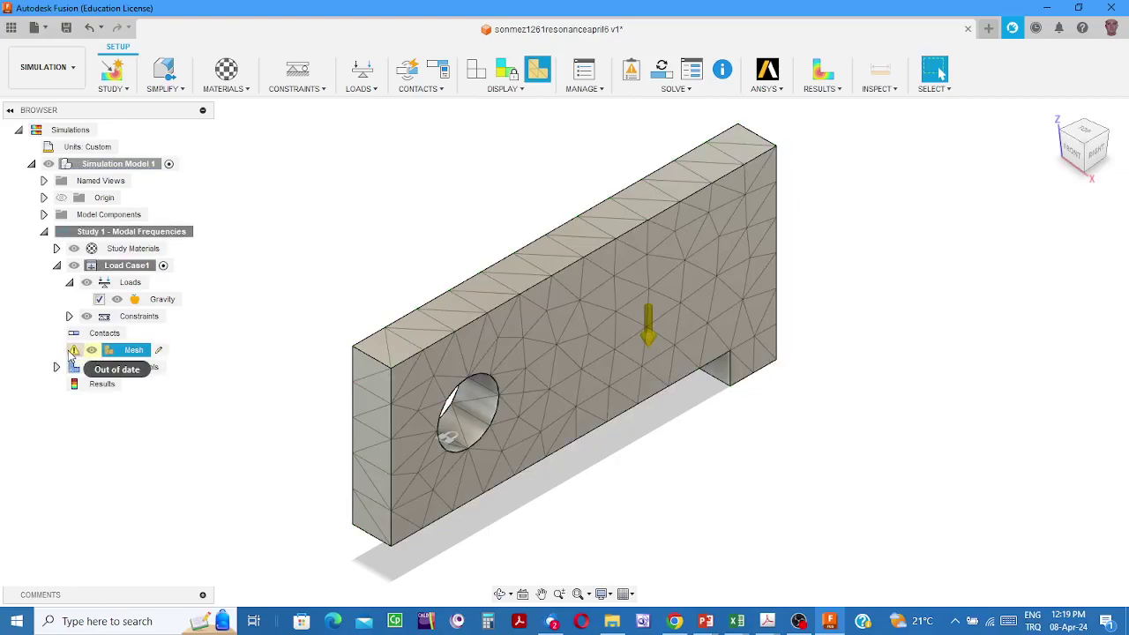
{"action": "left_click", "coordinate": [173, 354]}
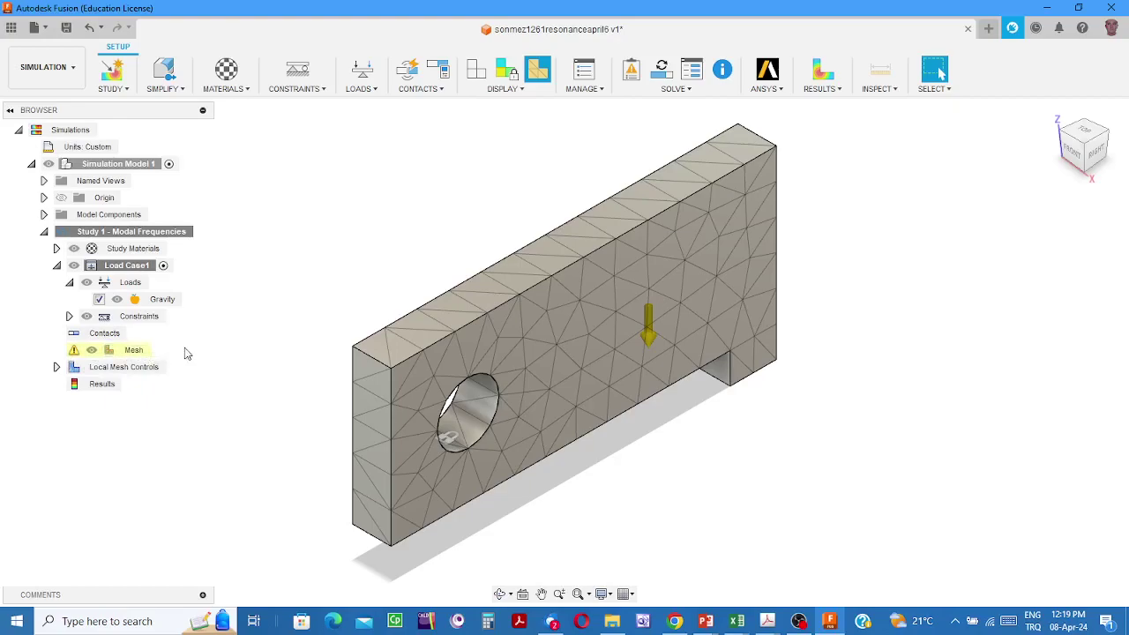
{"action": "right_click", "coordinate": [124, 355]}
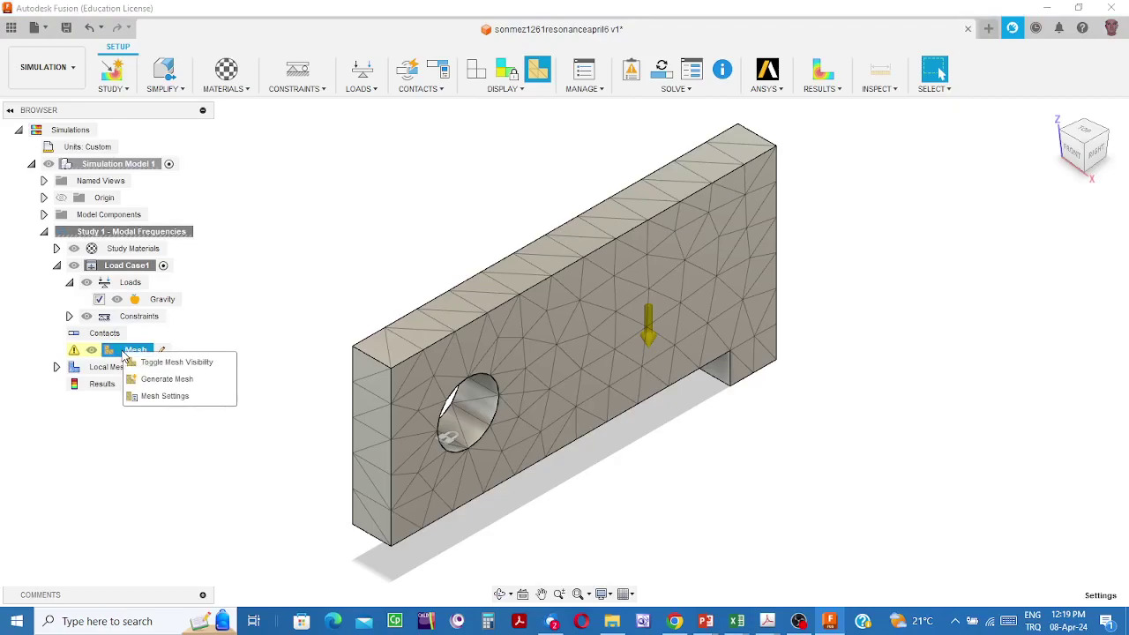
{"action": "left_click", "coordinate": [176, 383]}
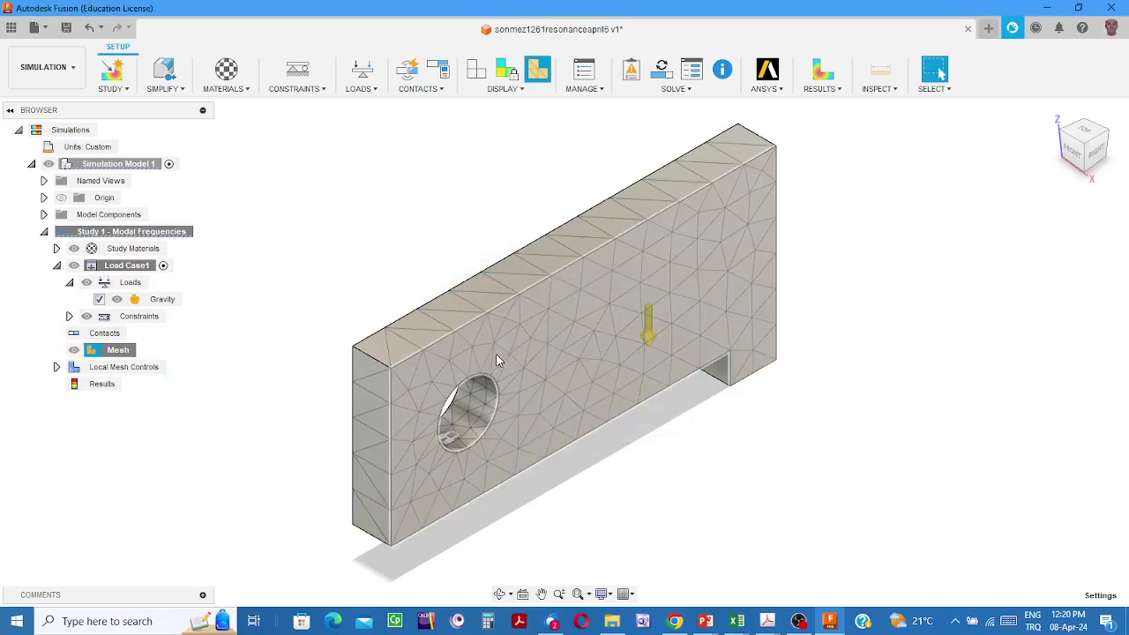
Check the average element size options in the study's mesh settings
{"action": "left_click", "coordinate": [133, 353]}
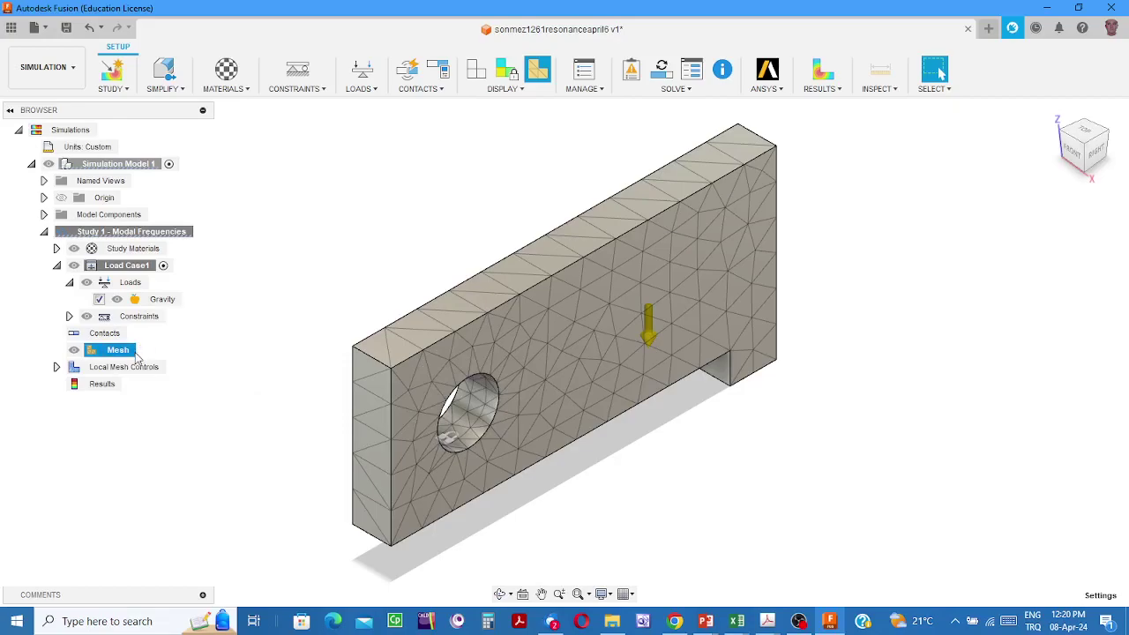
{"action": "mouse_move", "coordinate": [146, 355]}
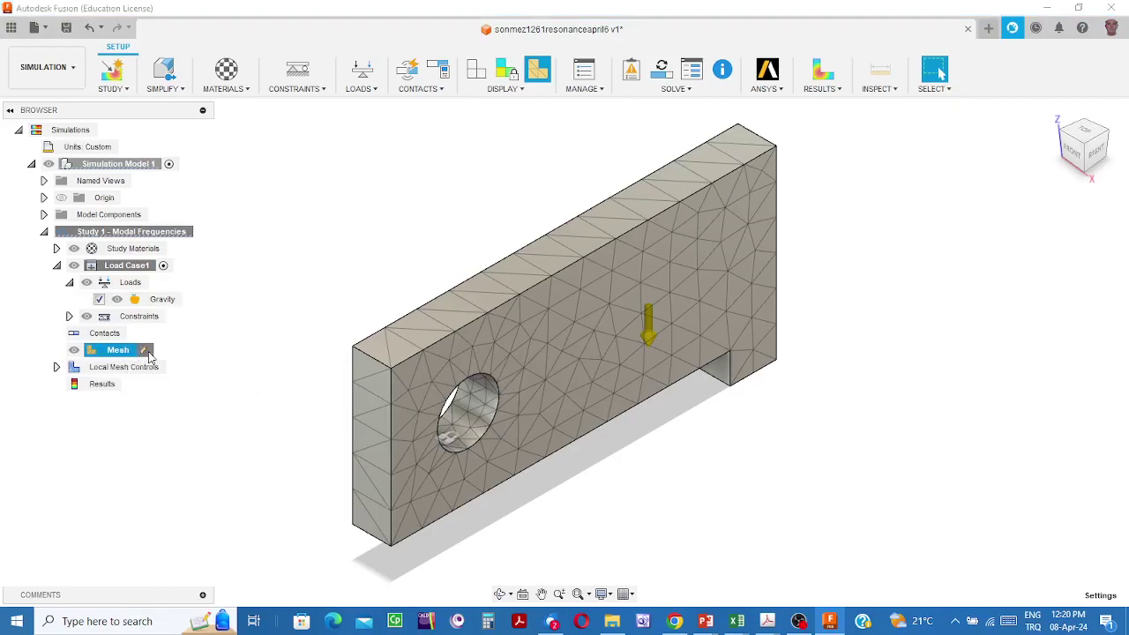
{"action": "left_click", "coordinate": [145, 352]}
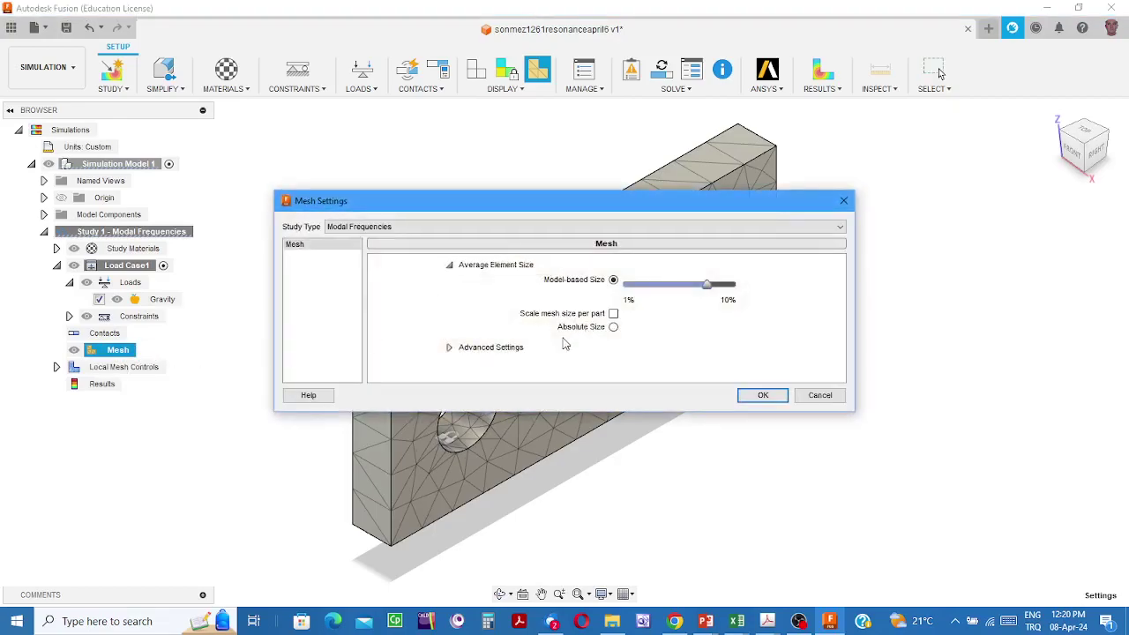
{"action": "left_click", "coordinate": [766, 397]}
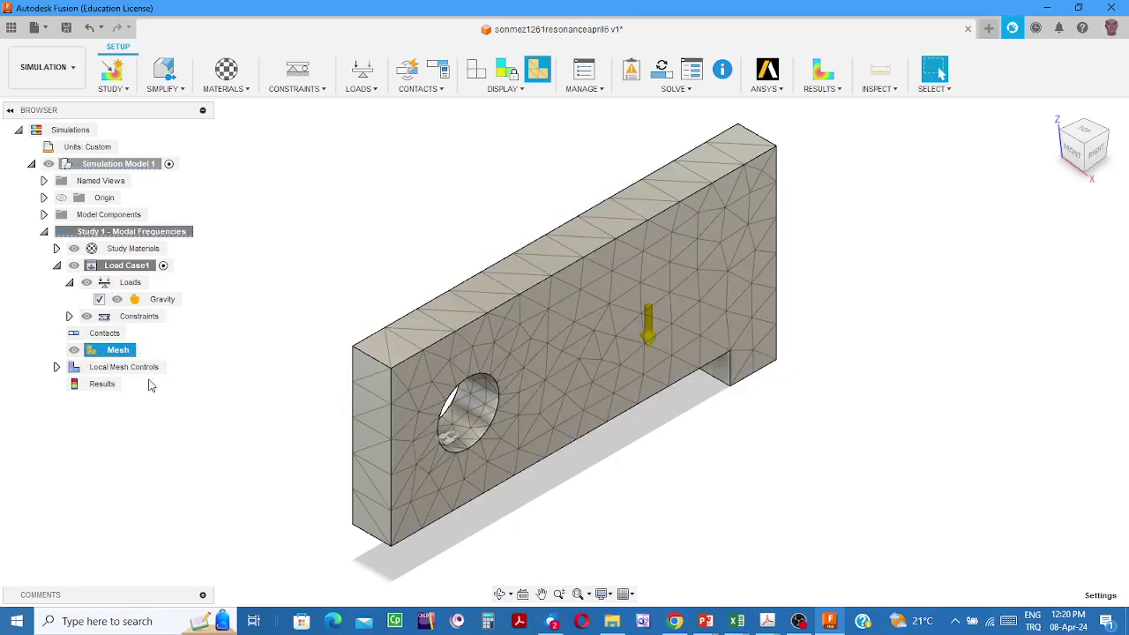
Edit the hole's local mesh control to refine its element length to 1.9 mm
{"action": "left_click", "coordinate": [55, 368]}
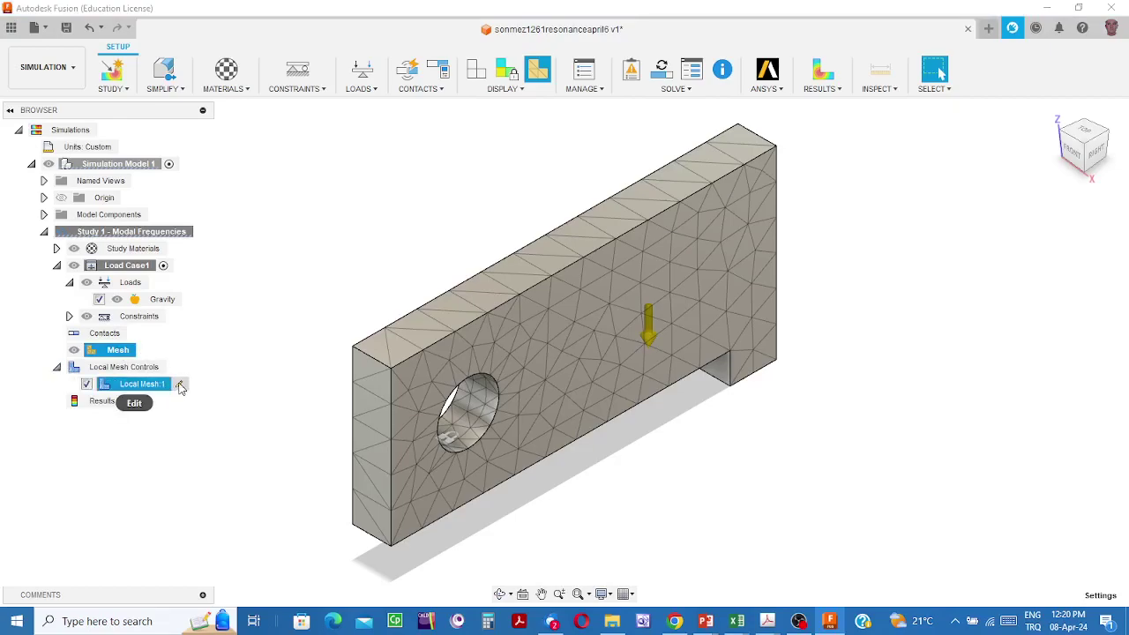
{"action": "left_click", "coordinate": [180, 386]}
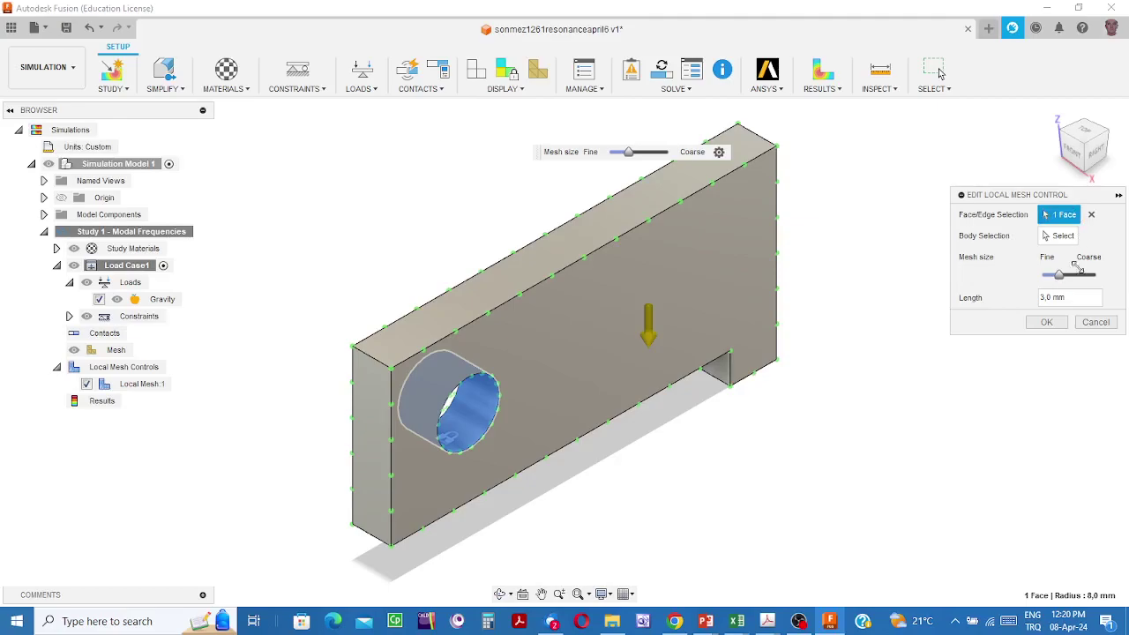
{"action": "left_click_drag", "start_coordinate": [1059, 275], "coordinate": [1055, 280]}
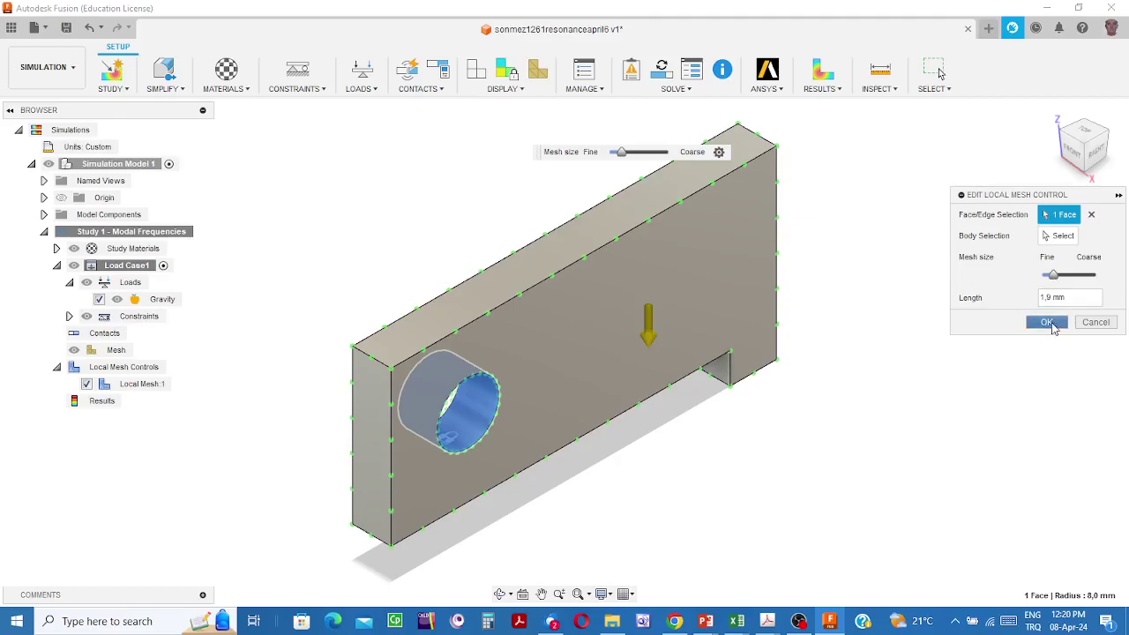
{"action": "left_click", "coordinate": [1049, 323]}
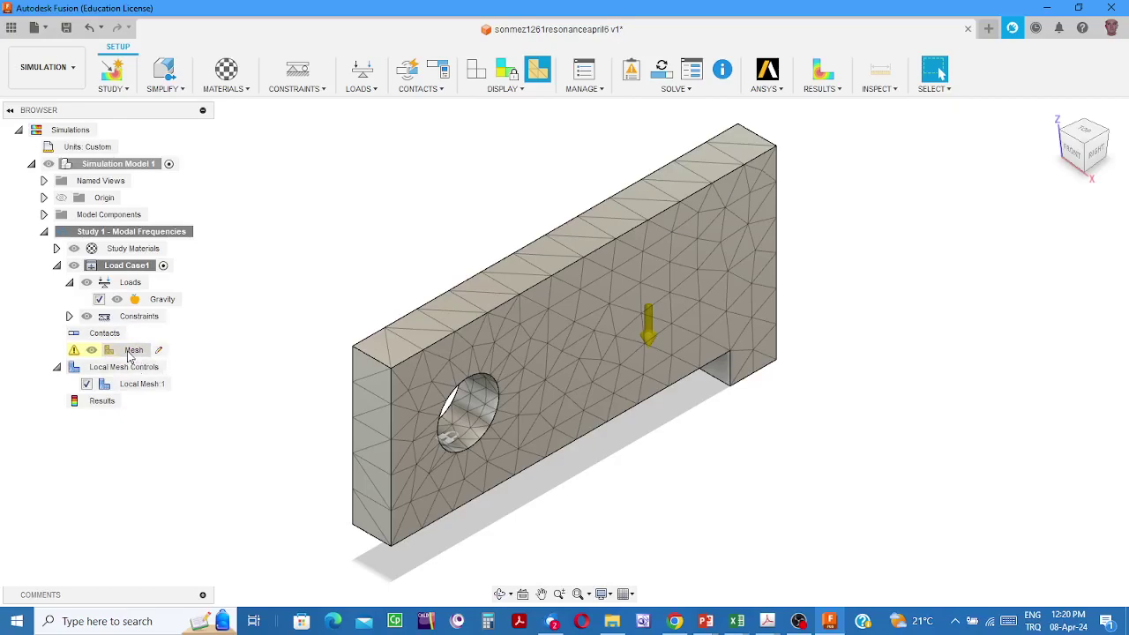
Regenerate the mesh with the finer local size and inspect the refinement around the hole
{"action": "right_click", "coordinate": [130, 353]}
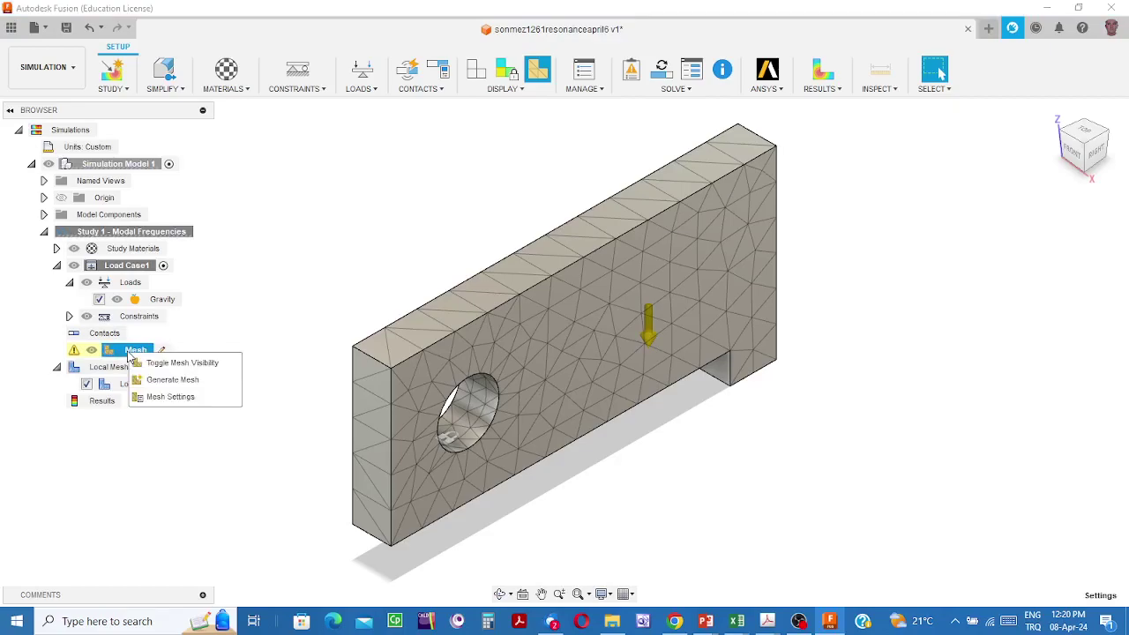
{"action": "left_click", "coordinate": [172, 380]}
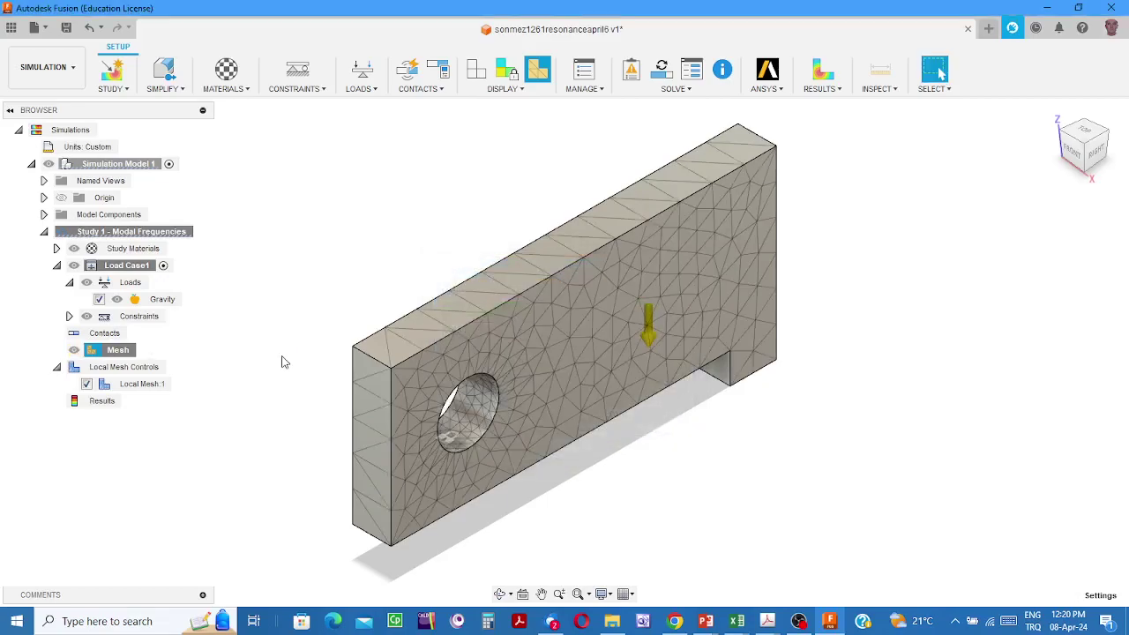
{"action": "scroll", "coordinate": [504, 403], "scroll_direction": "up", "scroll_amount": 4}
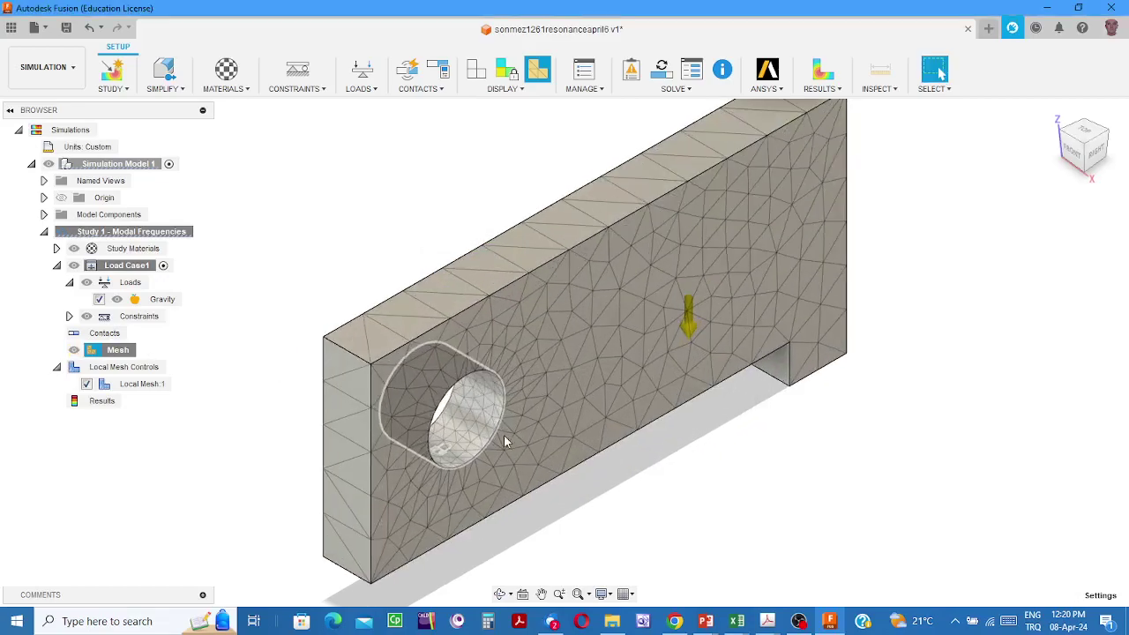
{"action": "scroll", "coordinate": [512, 397], "scroll_direction": "down", "scroll_amount": 1}
{"action": "scroll", "coordinate": [517, 372], "scroll_direction": "down", "scroll_amount": 3}
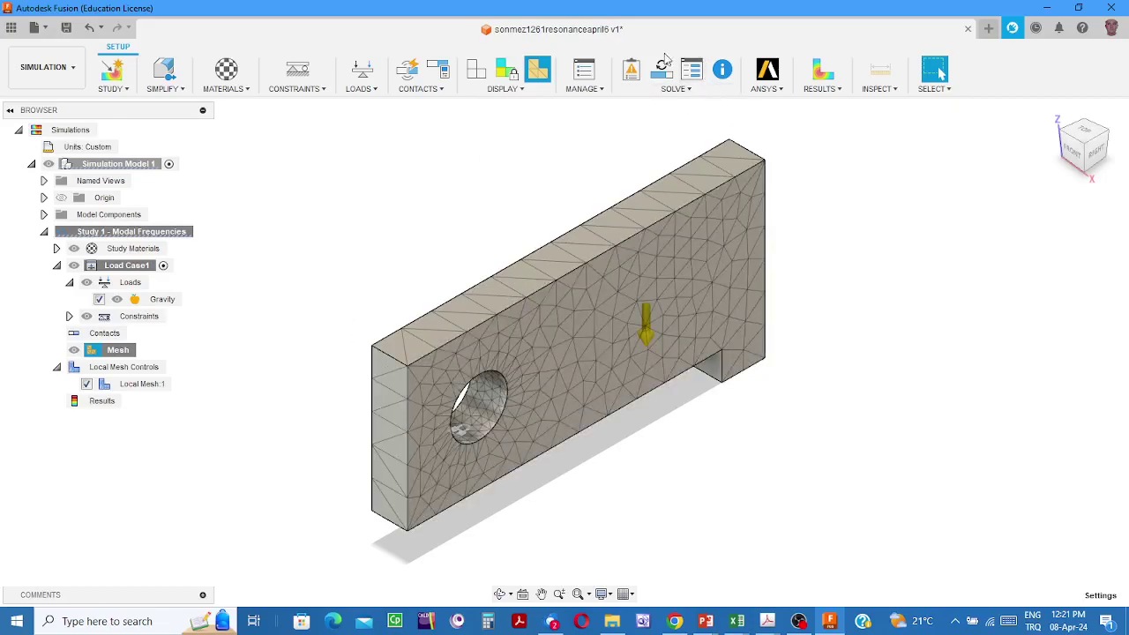
{"action": "left_click", "coordinate": [146, 350]}
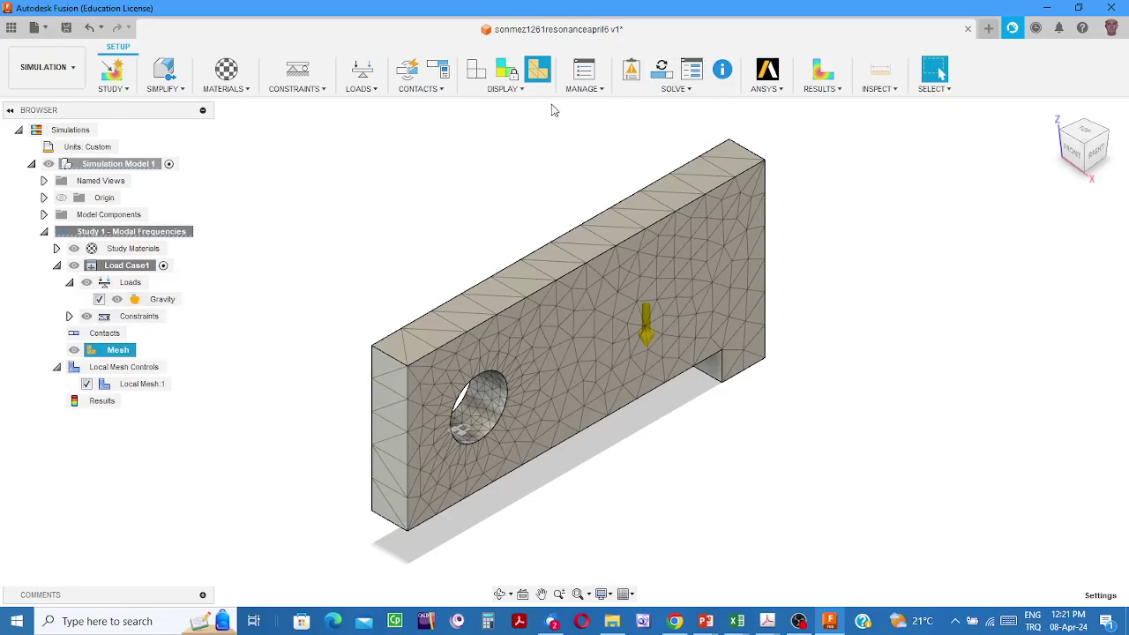
Solve Study 1 - Modal Frequencies of Simulation Model 1 as a cloud job
{"action": "left_click", "coordinate": [691, 90]}
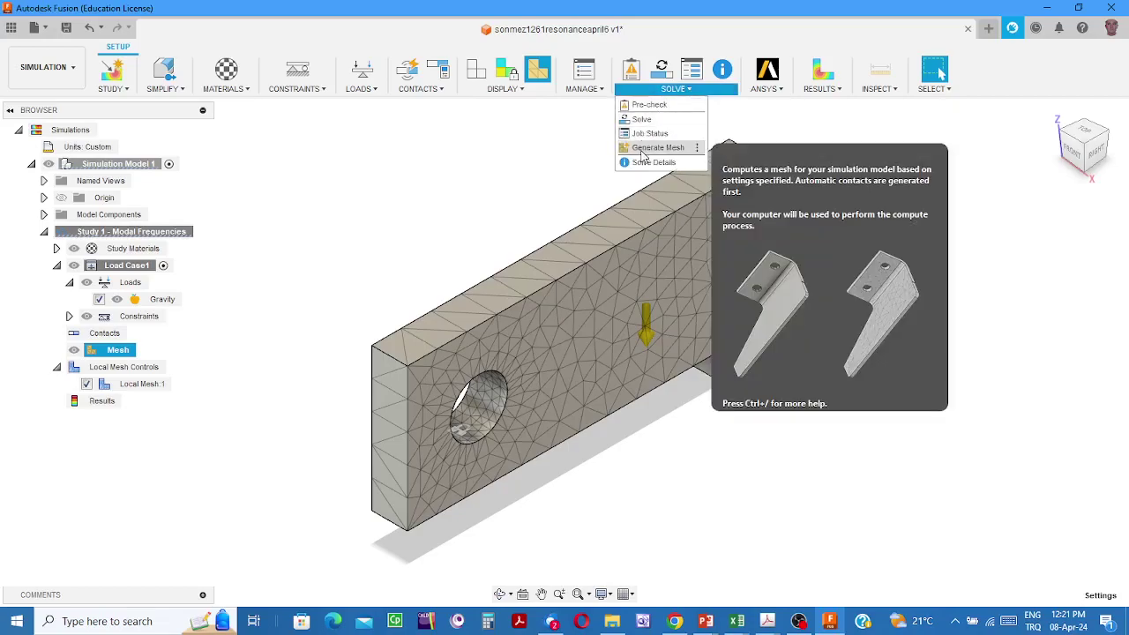
{"action": "left_click", "coordinate": [642, 120]}
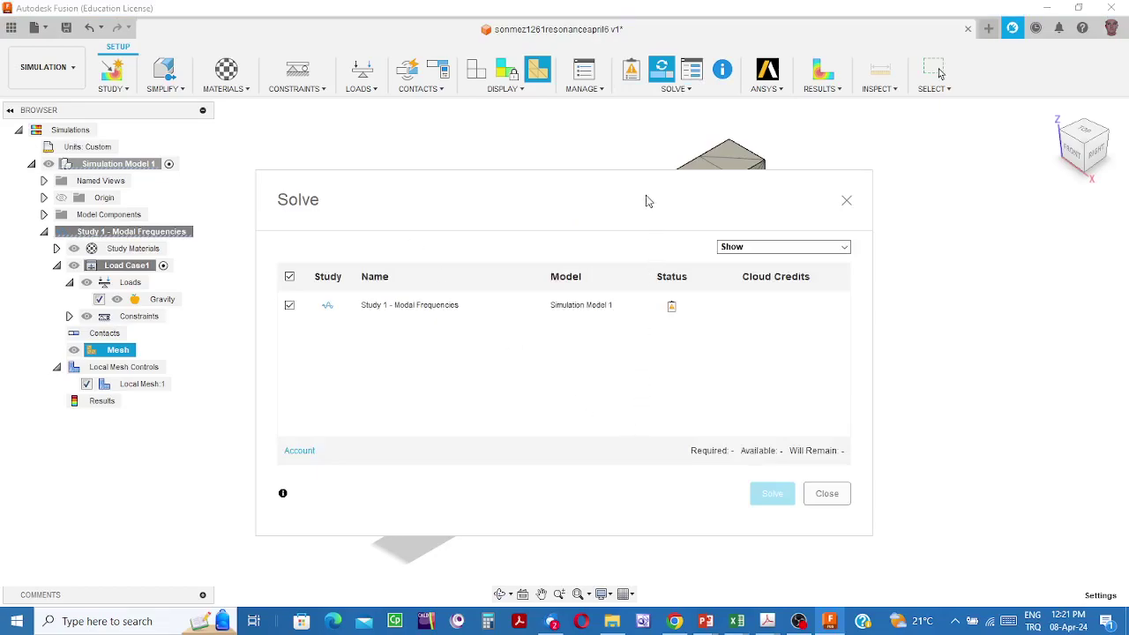
{"action": "left_click_drag", "start_coordinate": [646, 202], "coordinate": [670, 166]}
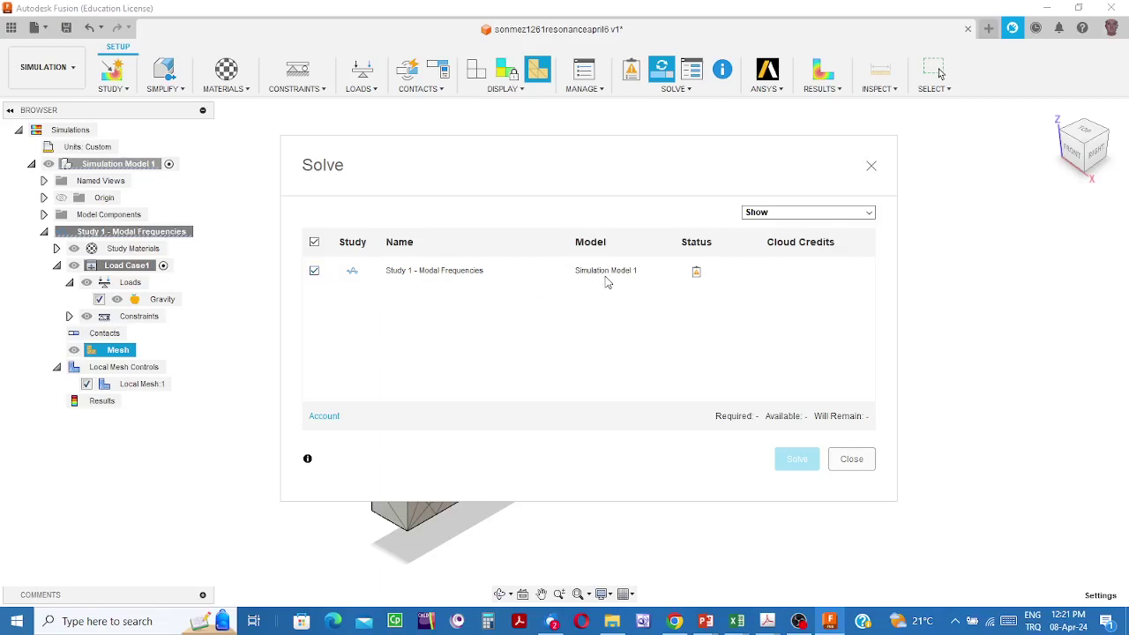
{"action": "mouse_move", "coordinate": [429, 153]}
{"action": "left_mouse_down"}
{"action": "mouse_move", "coordinate": [355, 177]}
{"action": "mouse_move", "coordinate": [491, 136]}
{"action": "mouse_move", "coordinate": [426, 144]}
{"action": "left_mouse_up"}
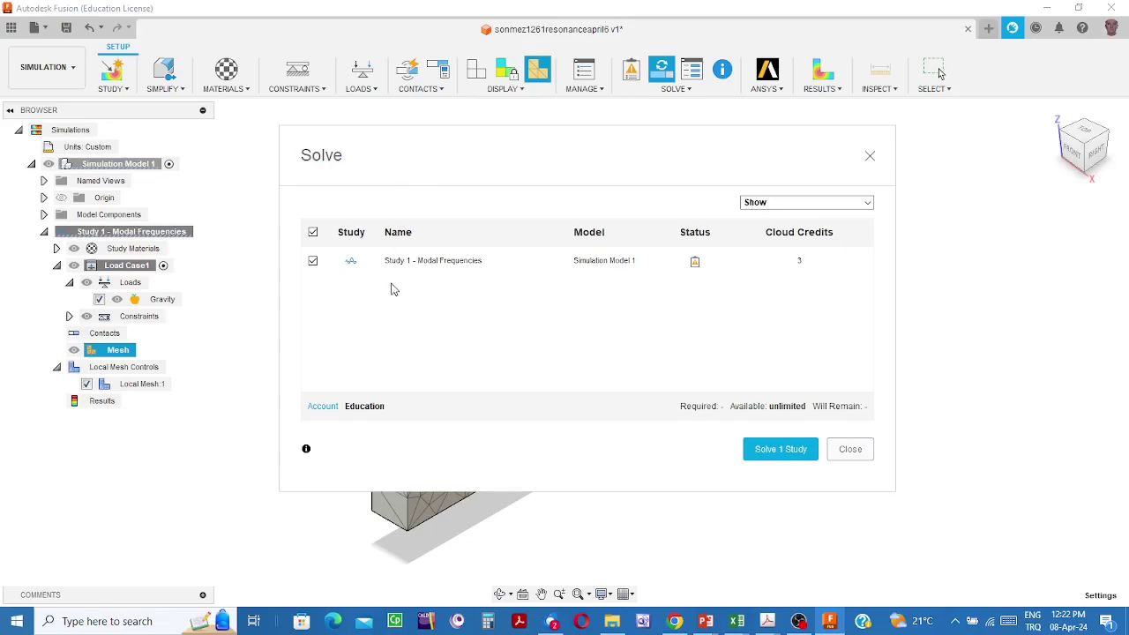
{"action": "left_click", "coordinate": [313, 262]}
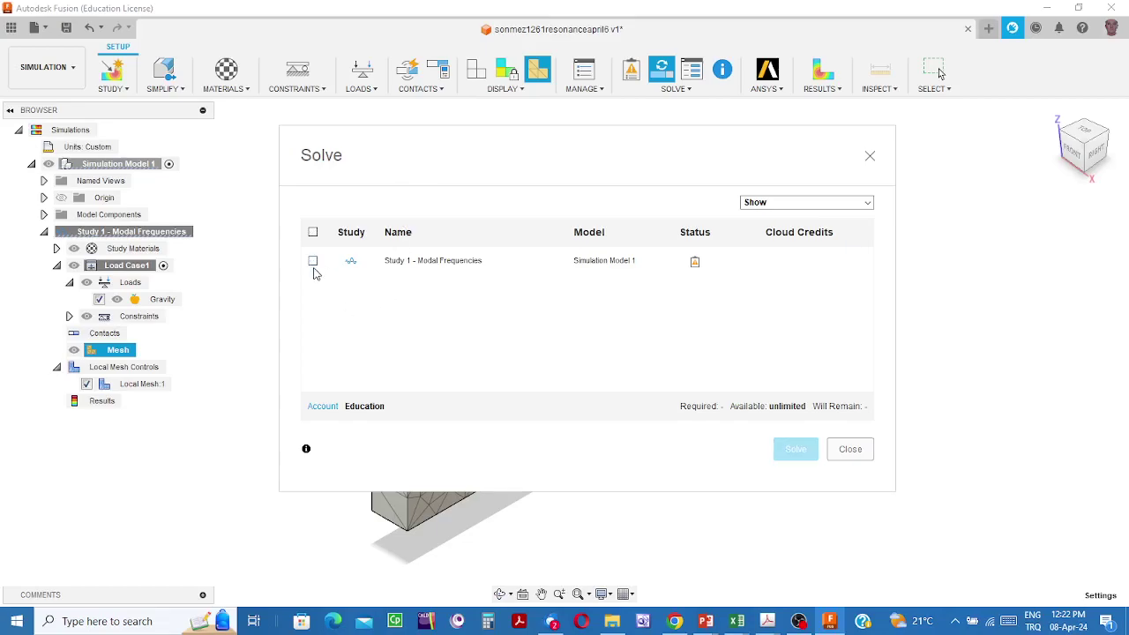
{"action": "left_click", "coordinate": [313, 263]}
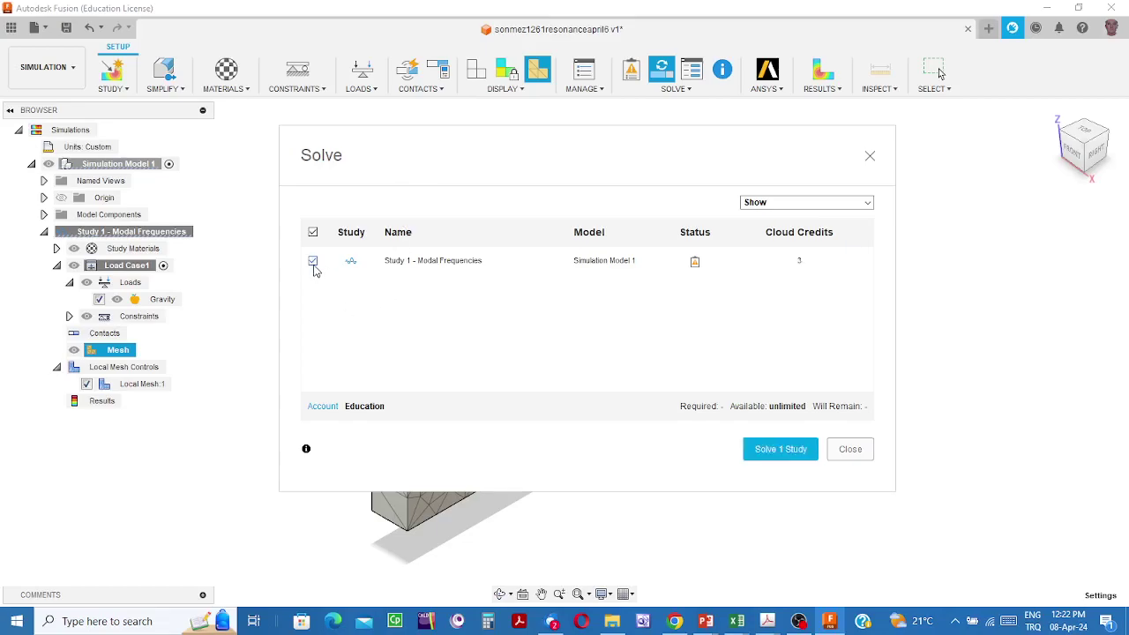
{"action": "left_click", "coordinate": [771, 451]}
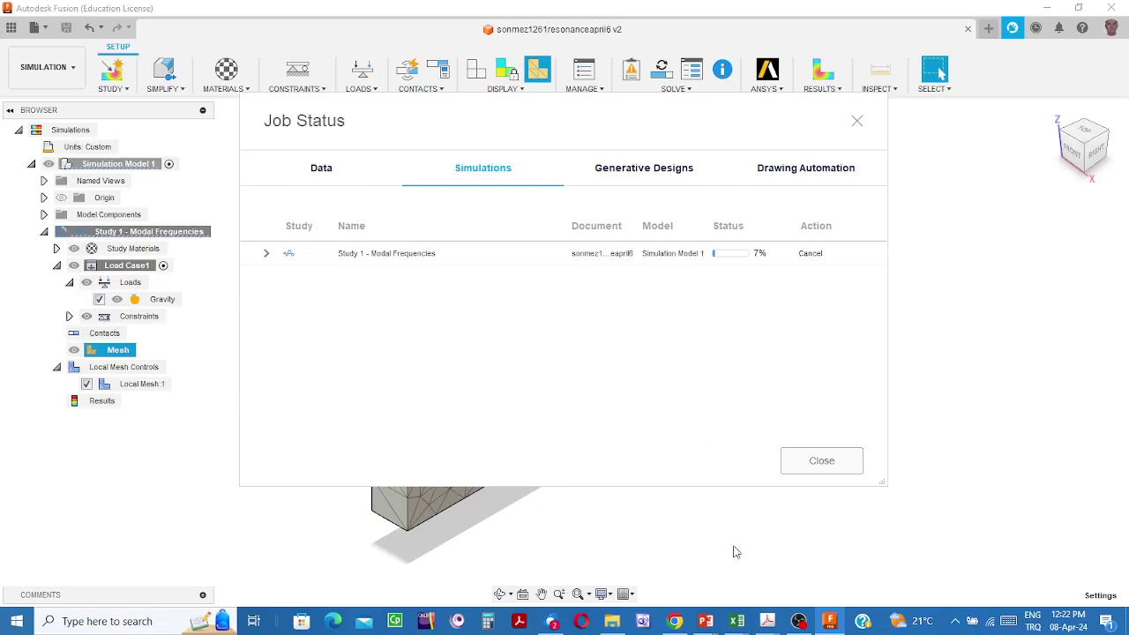
{"action": "left_click", "coordinate": [799, 621]}
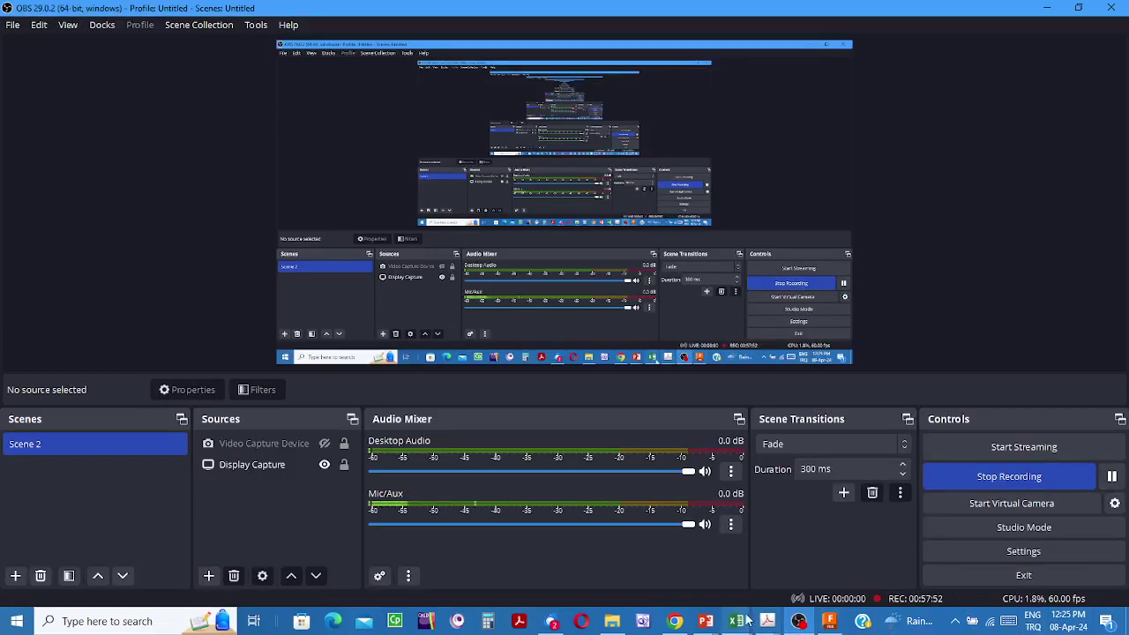
{"action": "left_click", "coordinate": [829, 621]}
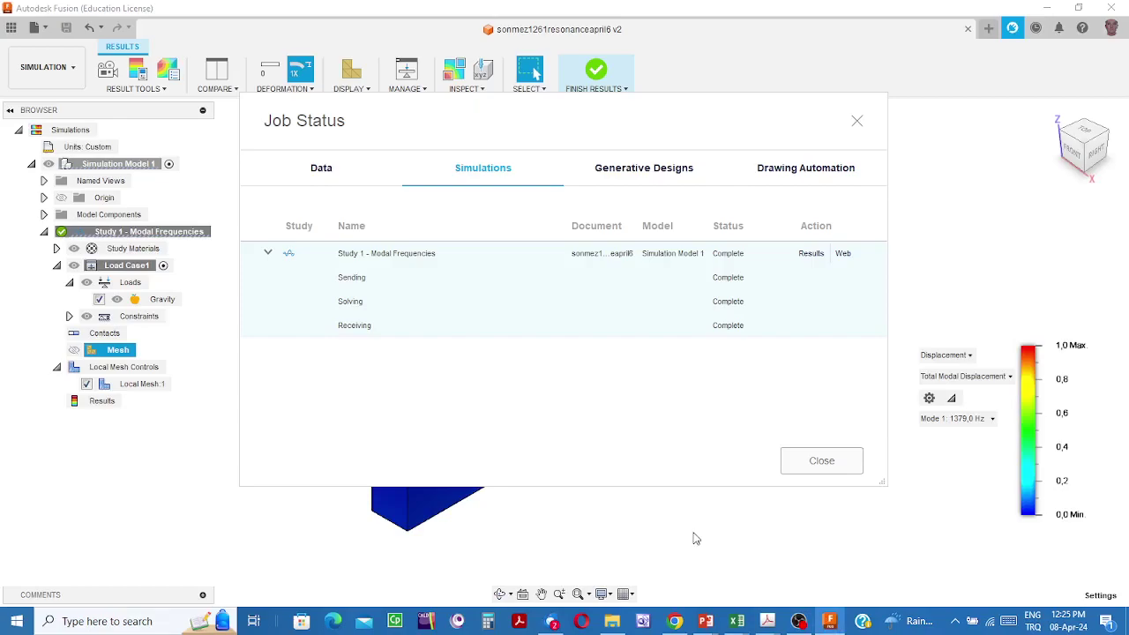
Close the simulation job status and move the displacement legend closer to the plate
{"action": "left_click", "coordinate": [822, 462]}
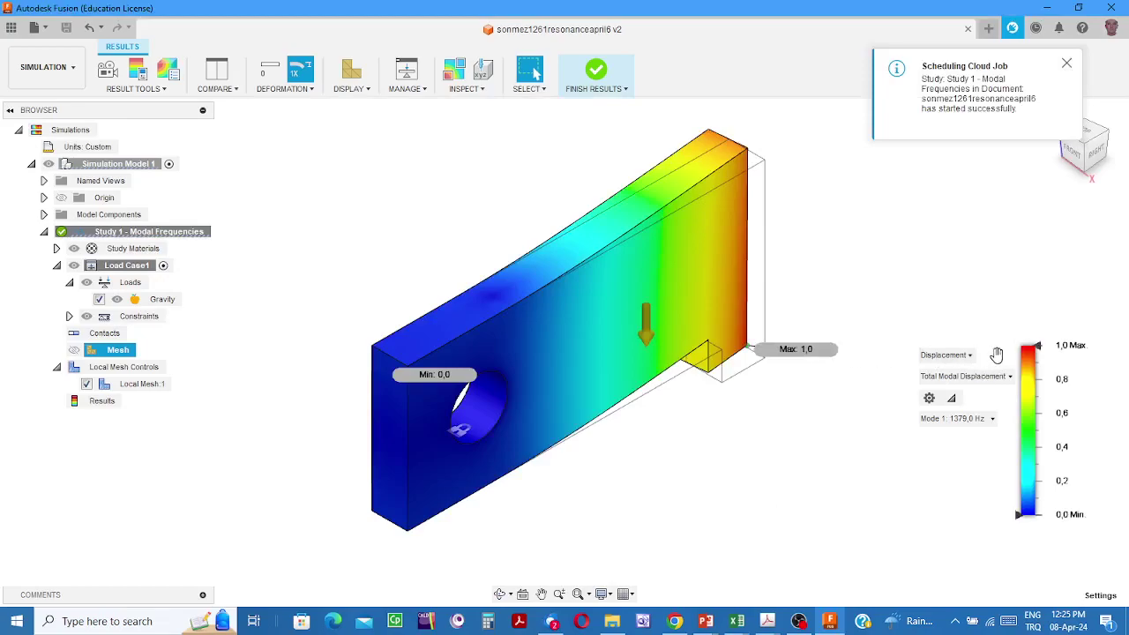
{"action": "left_click_drag", "start_coordinate": [986, 354], "coordinate": [933, 259]}
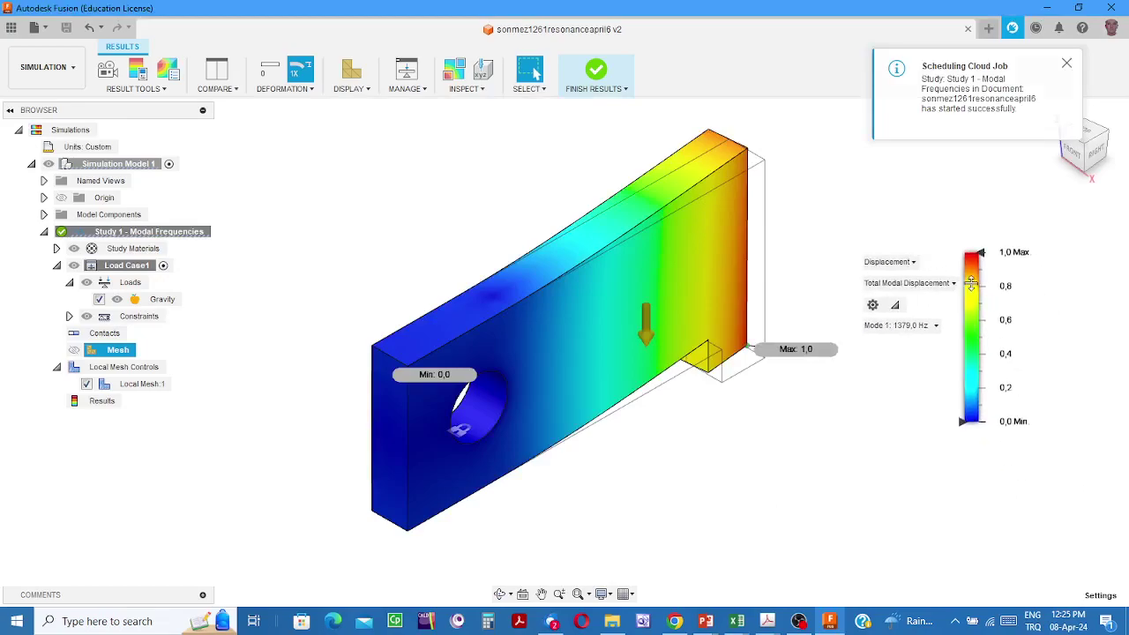